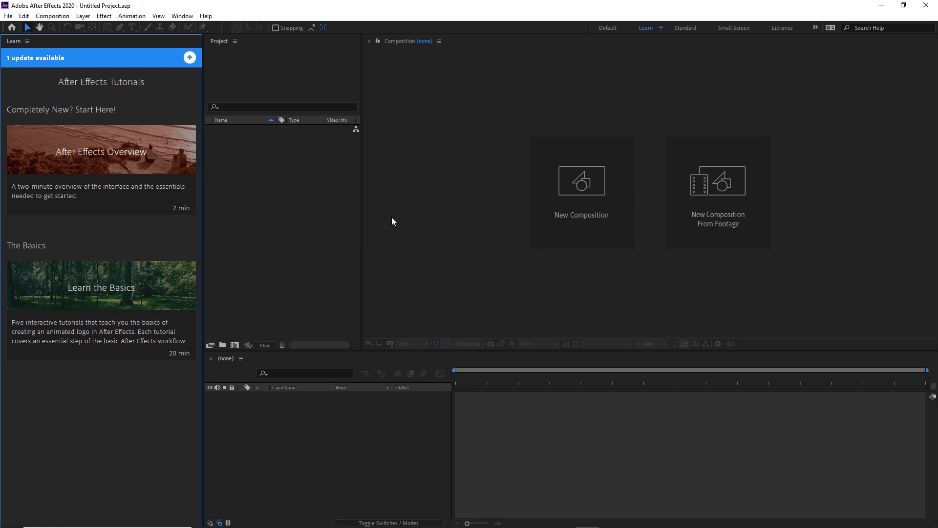
# Switch the workspace from Learn to the Standard layout
pyautogui.moveTo(163, 279)
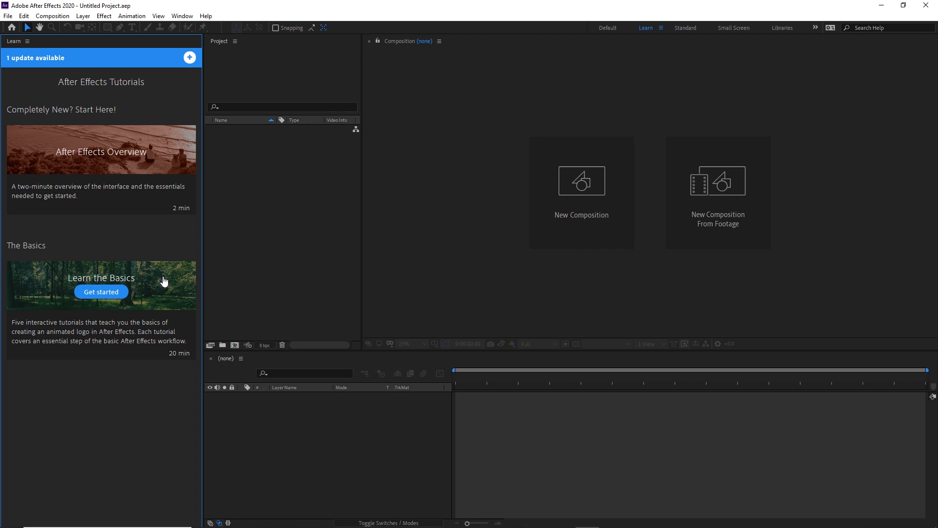
pyautogui.click(183, 16)
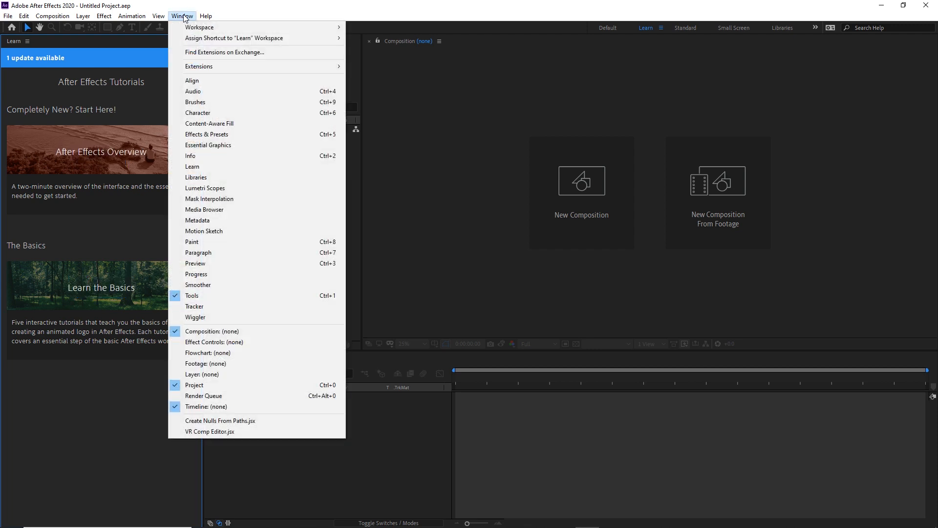
pyautogui.moveTo(266, 29)
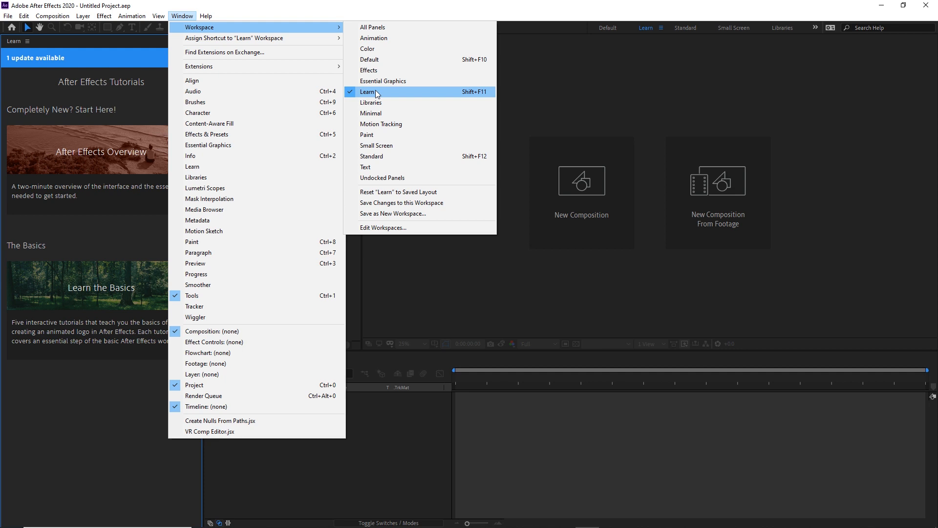
pyautogui.click(371, 156)
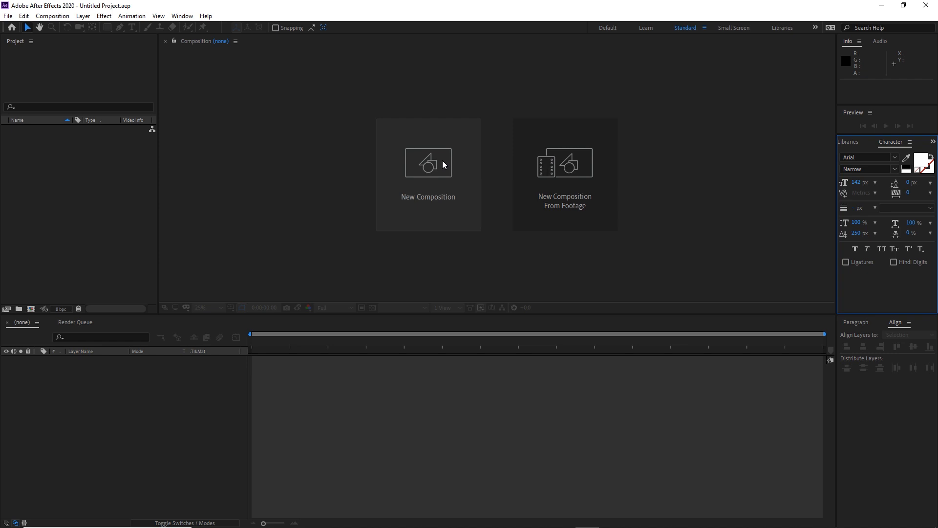
# Create a new 1920 x 1080 composition at 25 fps with a duration of 0:01:00:00
pyautogui.click(422, 176)
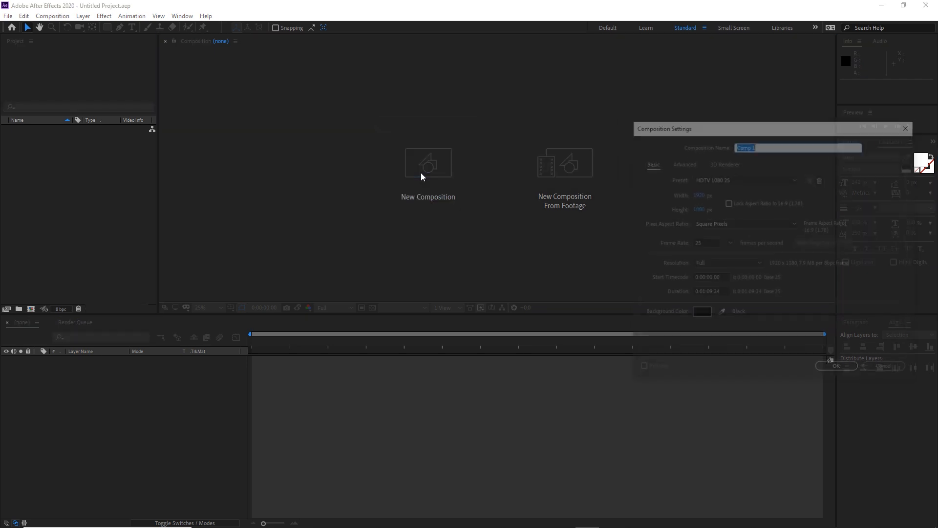
pyautogui.moveTo(829, 122); pyautogui.dragTo(497, 94)
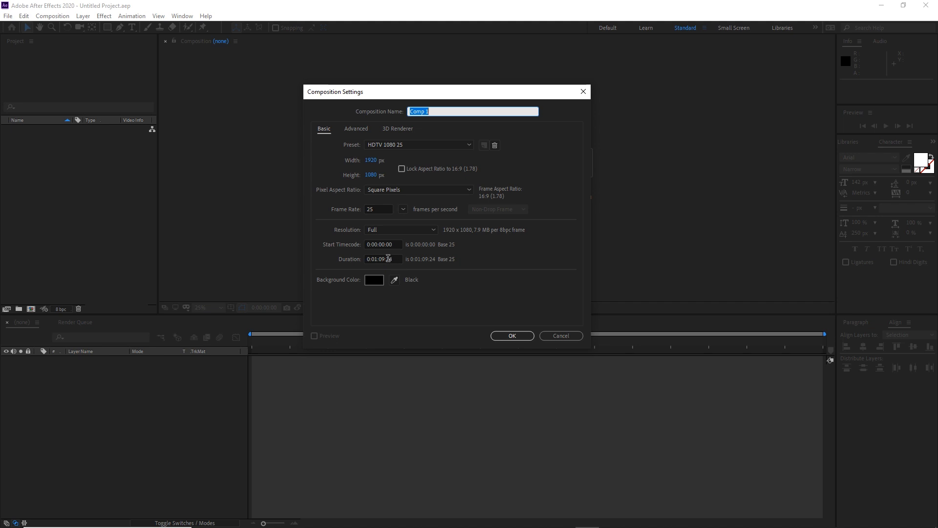
pyautogui.doubleClick(383, 259)
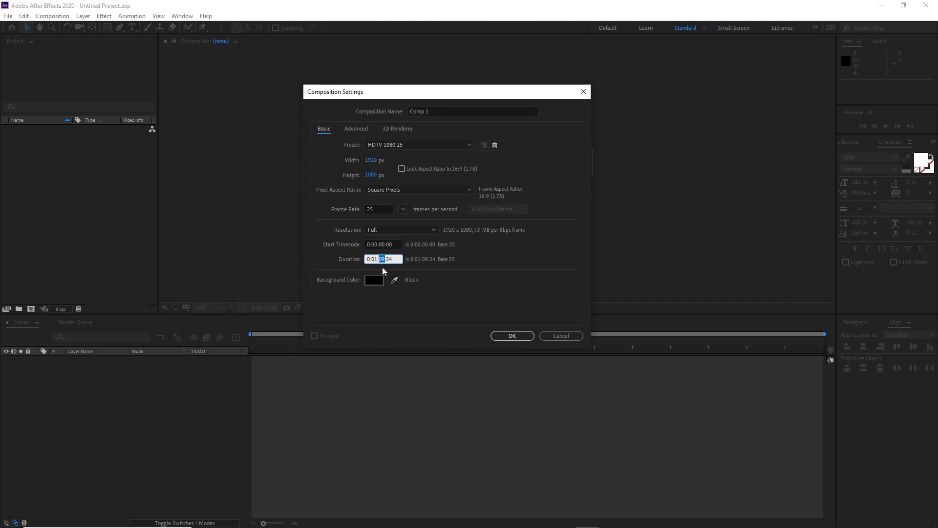
pyautogui.doubleClick(372, 259)
pyautogui.click(395, 258)
pyautogui.press('BackSpace')
pyautogui.write('0')
pyautogui.click(511, 337)
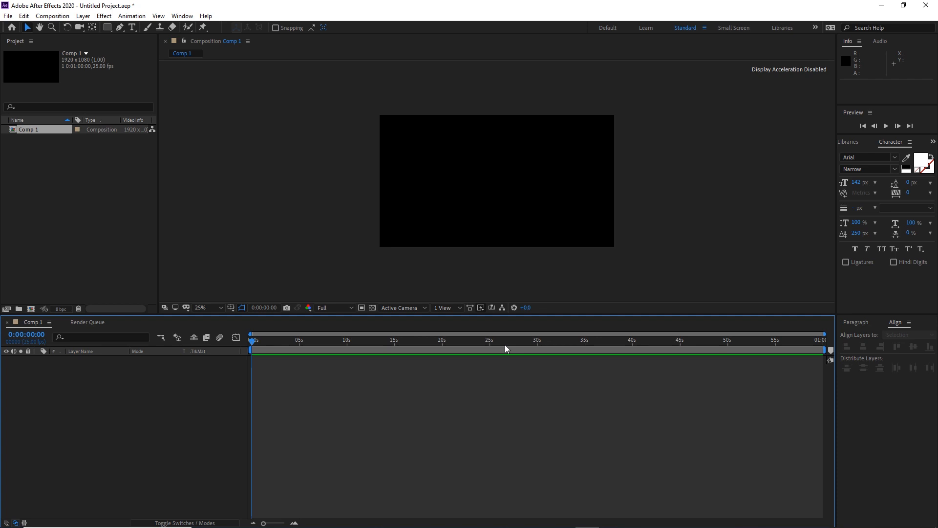
pyautogui.click(83, 17)
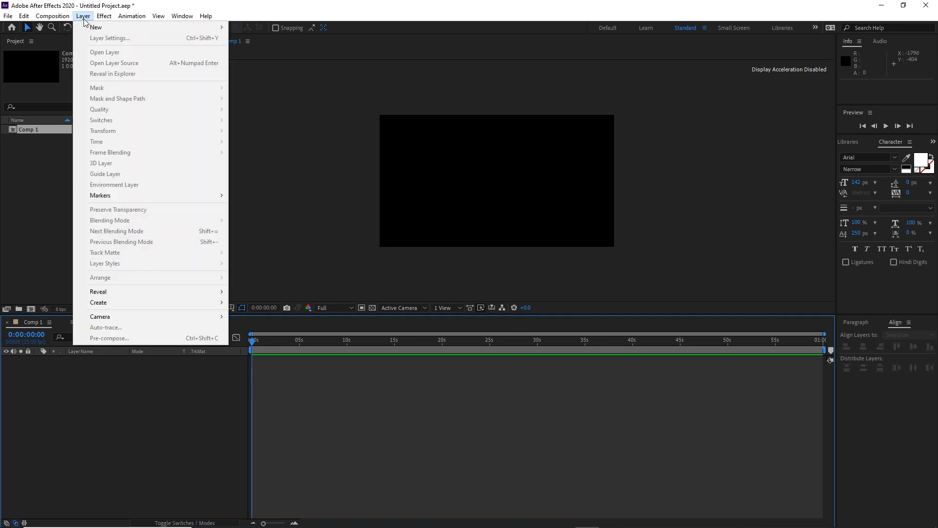
pyautogui.moveTo(97, 32)
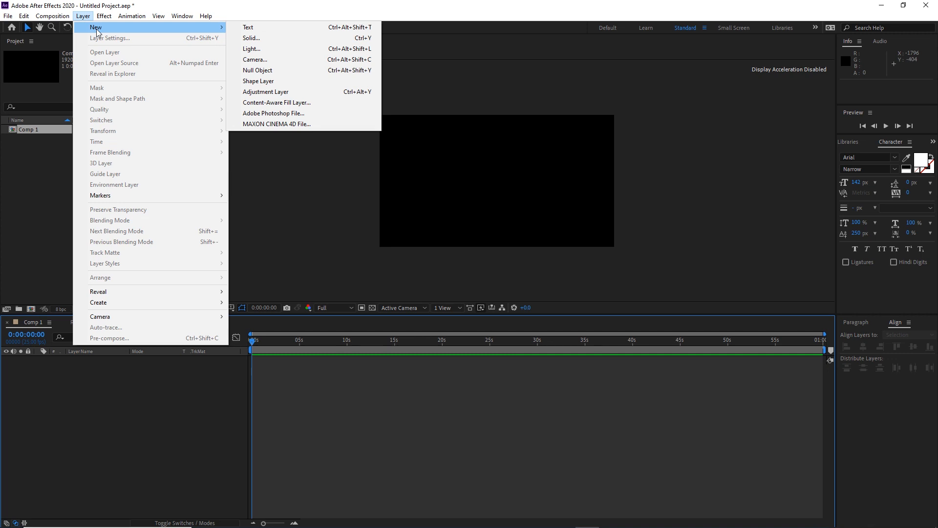
pyautogui.click(45, 202)
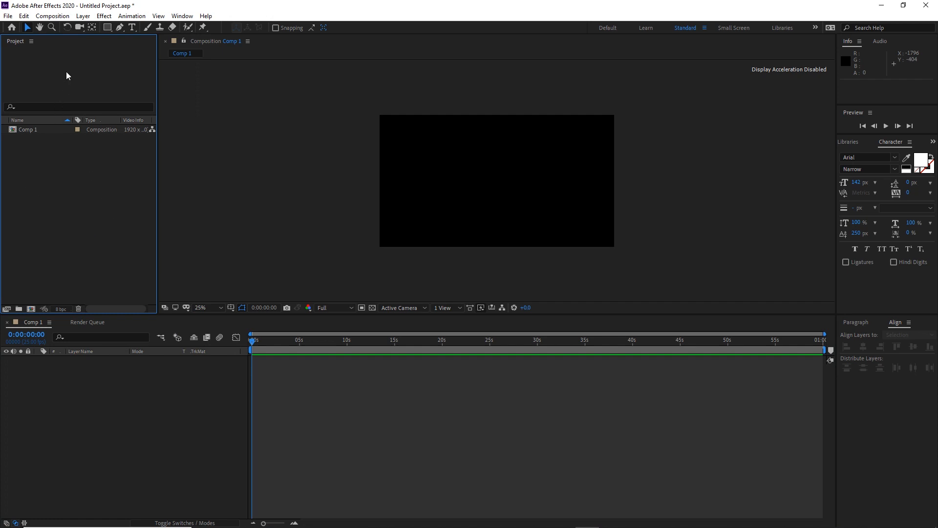
pyautogui.click(83, 16)
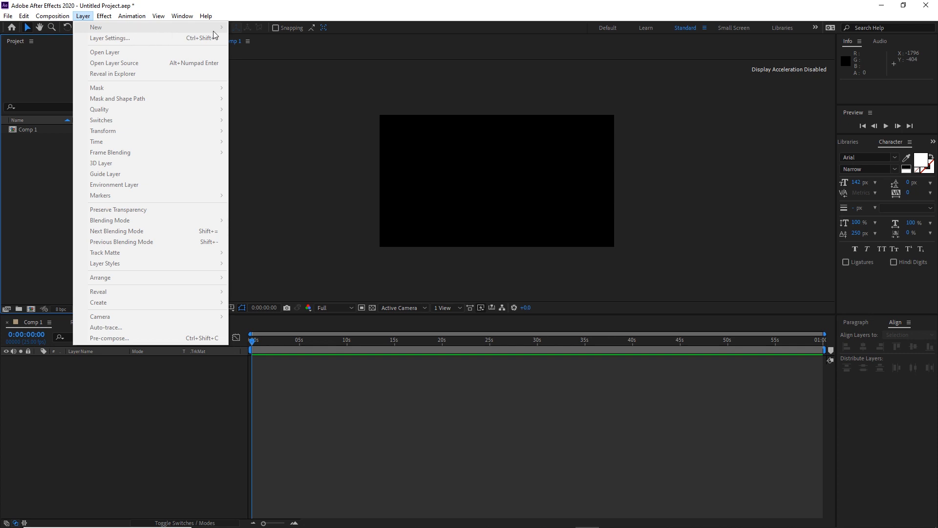
pyautogui.click(81, 433)
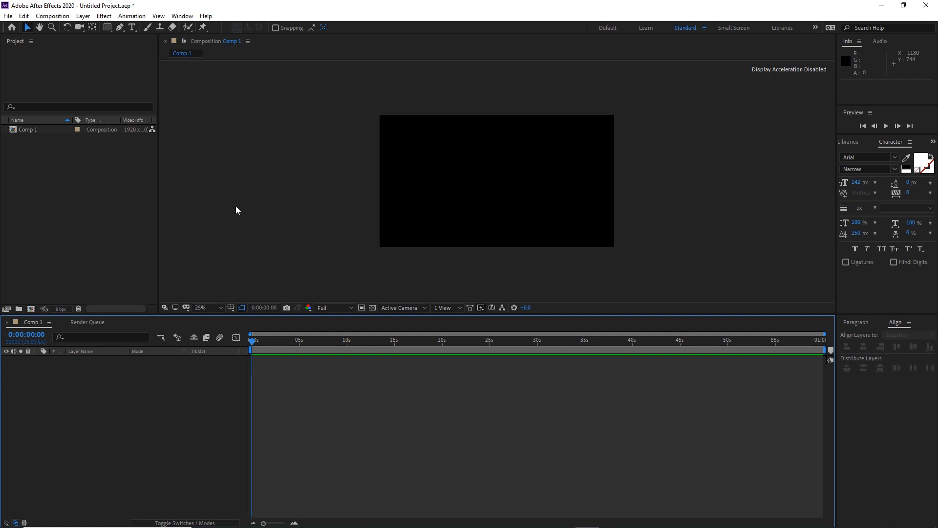
# Add a white (FFFFFF) solid layer at the full 1920 x 1080 composition size
pyautogui.click(83, 19)
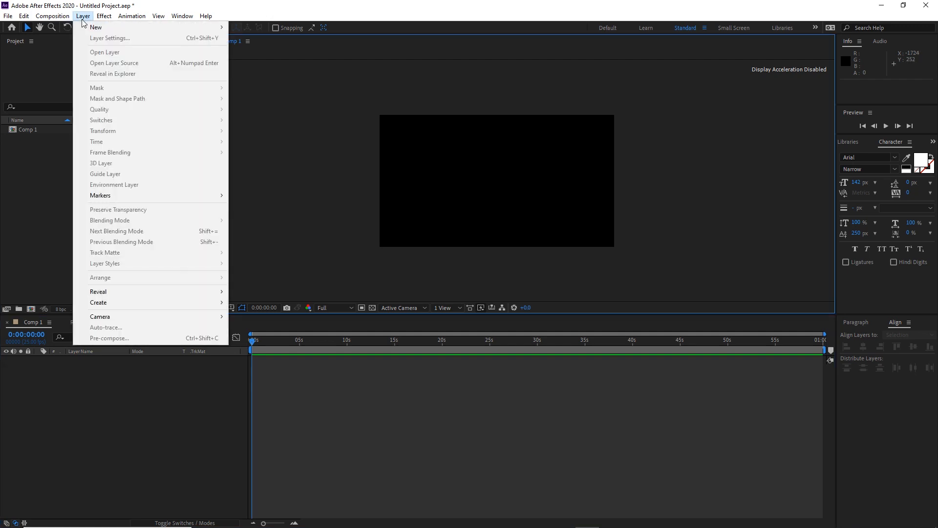
pyautogui.moveTo(152, 28)
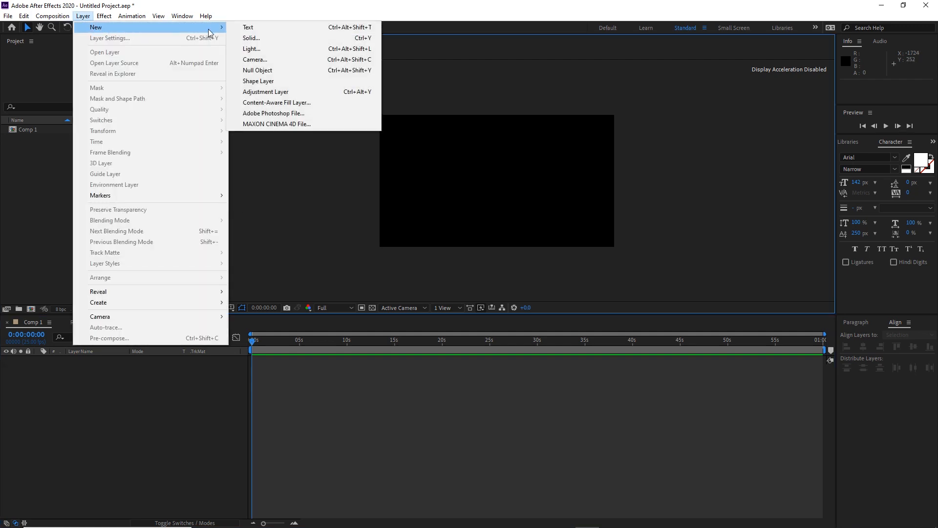
pyautogui.click(249, 38)
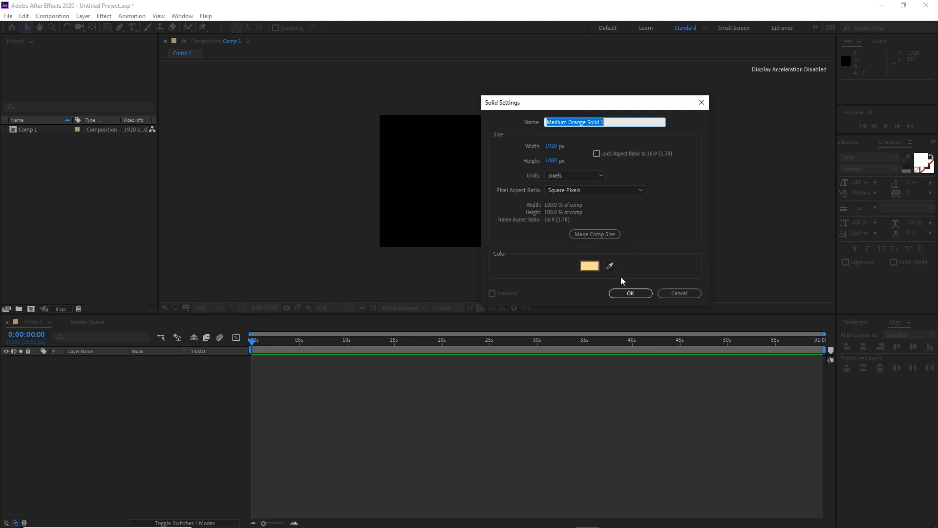
pyautogui.click(593, 269)
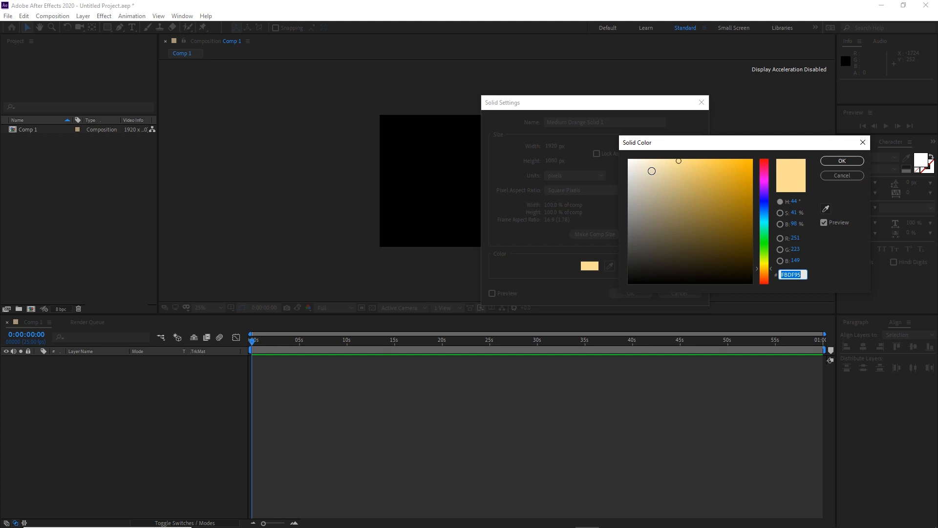
pyautogui.moveTo(652, 172); pyautogui.dragTo(623, 155)
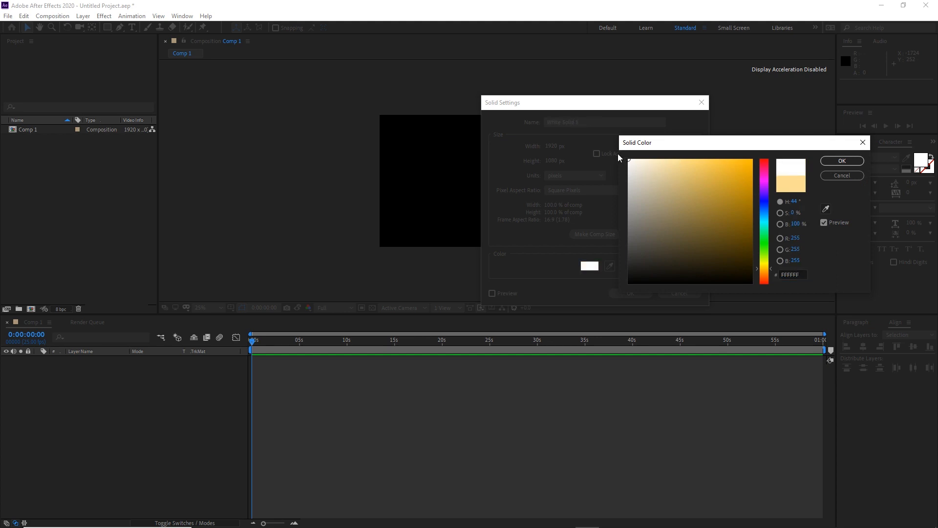
pyautogui.click(837, 162)
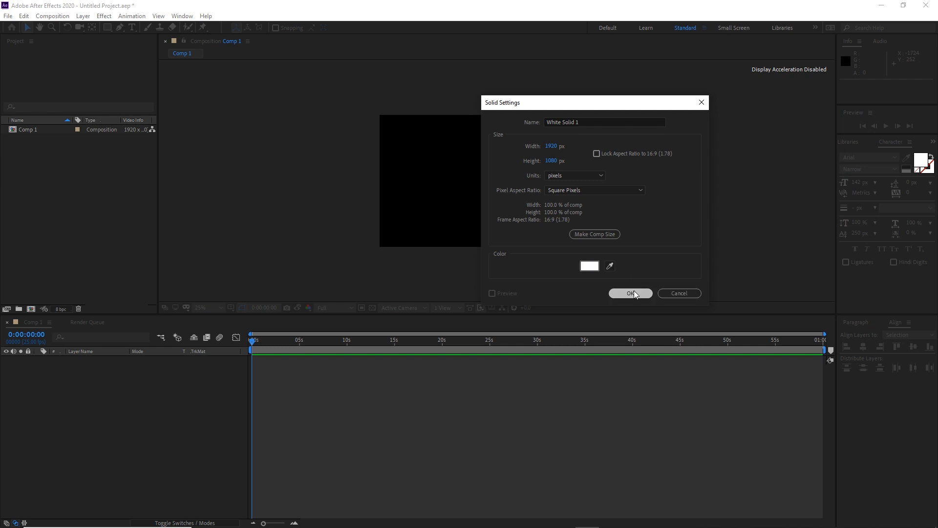
pyautogui.click(634, 292)
pyautogui.click(151, 411)
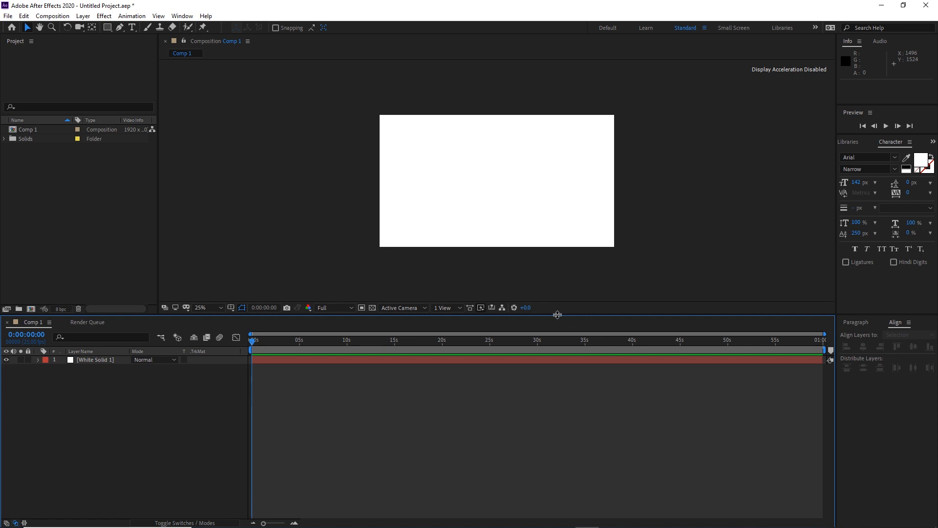
# Resize the workspace panels by widening the Info and Character column and making the timeline slightly shorter
pyautogui.moveTo(558, 315); pyautogui.dragTo(558, 426)
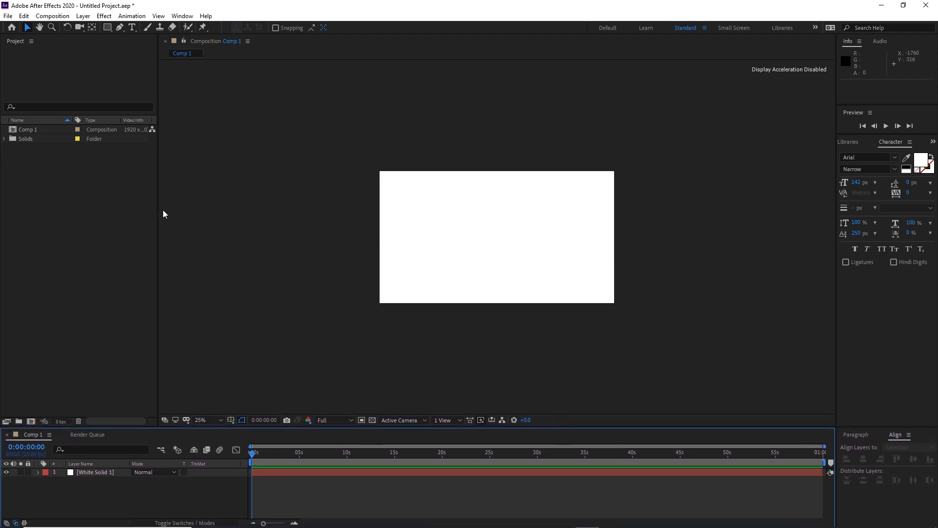
pyautogui.moveTo(159, 210); pyautogui.dragTo(165, 191)
pyautogui.moveTo(836, 100); pyautogui.dragTo(747, 110)
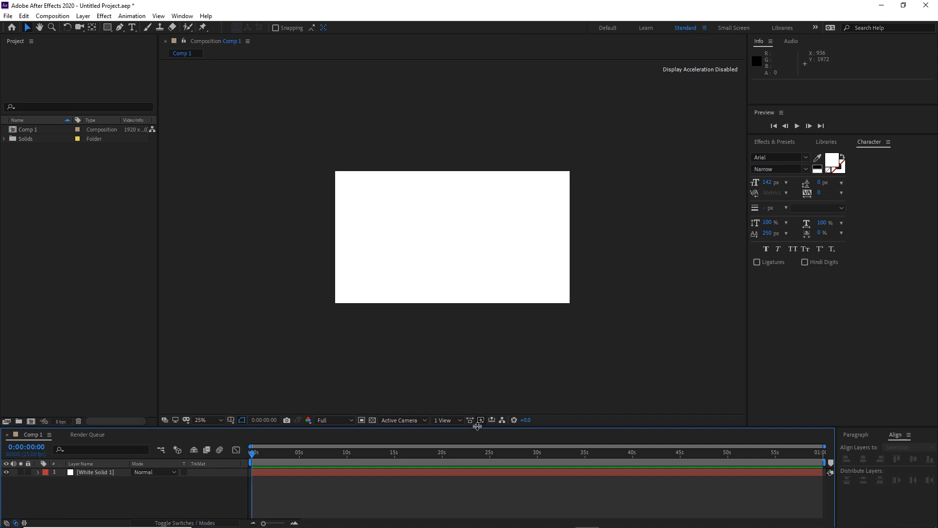
pyautogui.moveTo(477, 427); pyautogui.dragTo(457, 338)
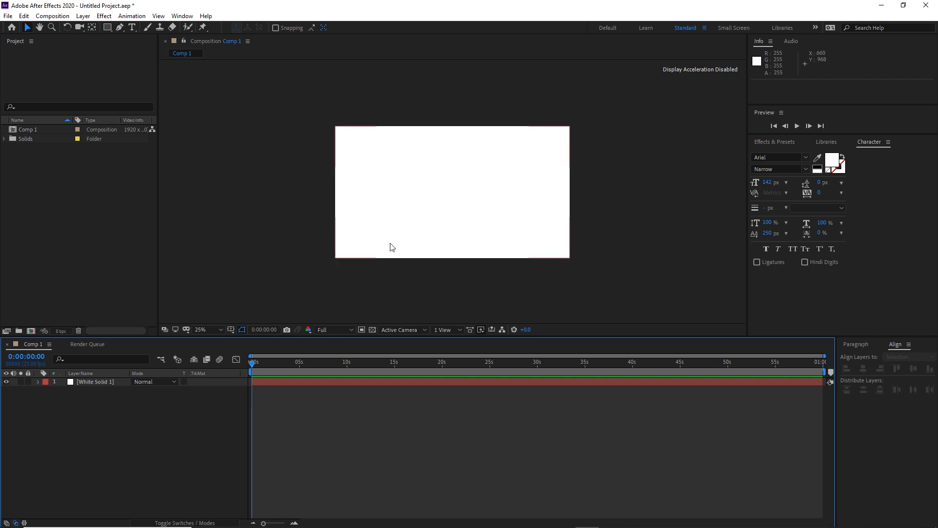
# Close the Project panel and restore it to the workspace
pyautogui.click(32, 42)
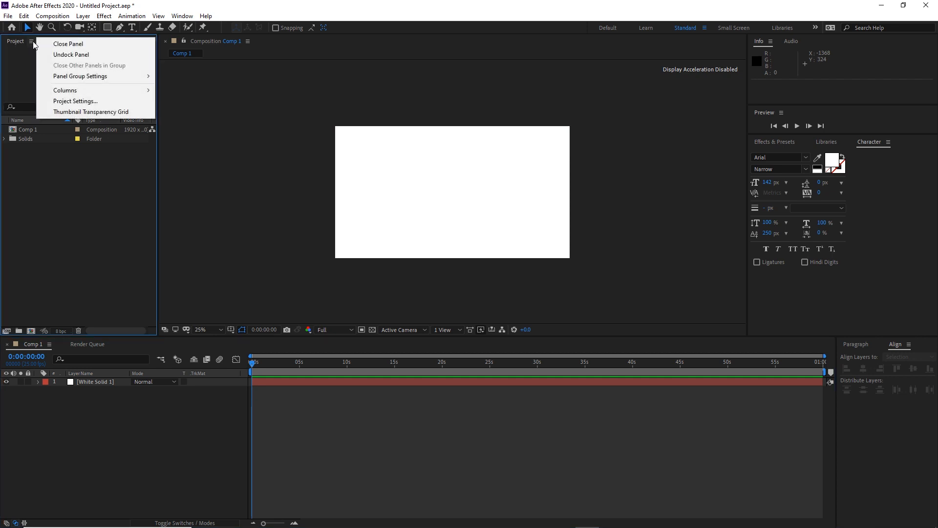
pyautogui.click(62, 45)
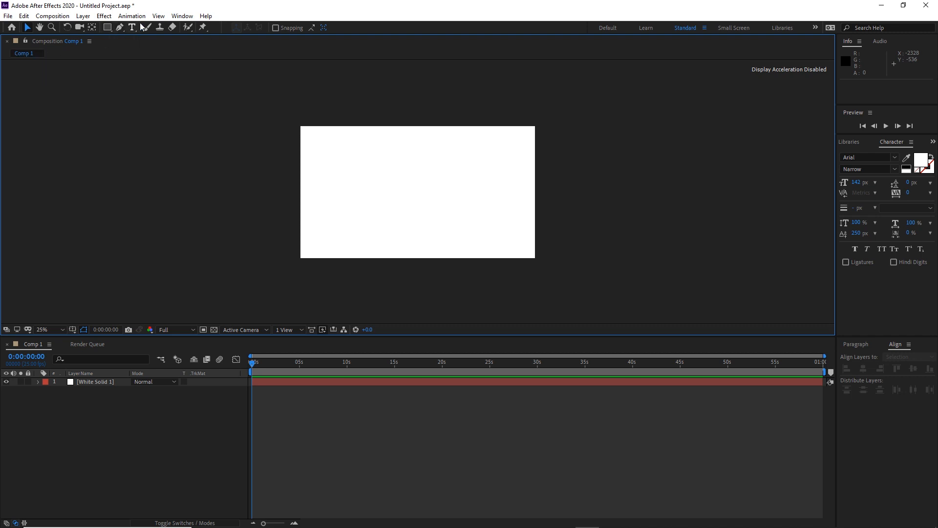
pyautogui.click(177, 17)
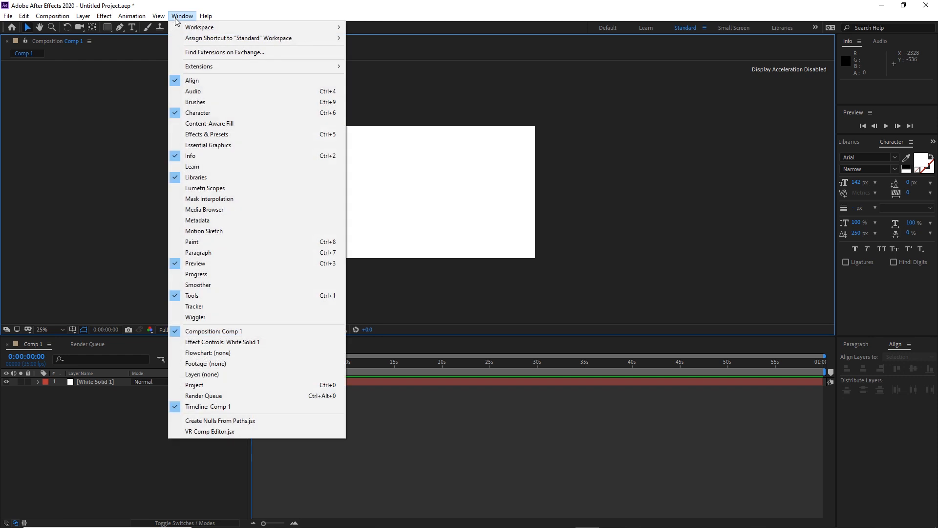
pyautogui.click(197, 386)
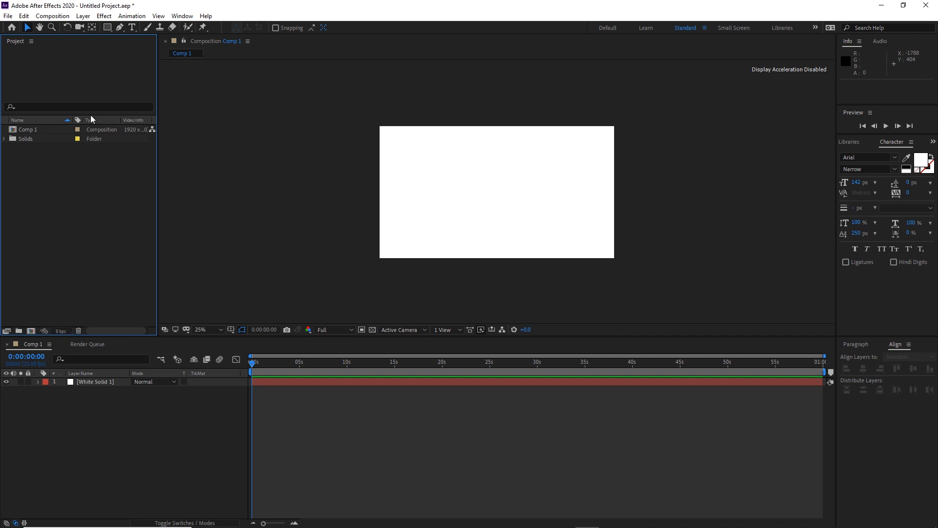
# Undock the Project panel and dock it between the Composition panel and the Info and Character column
pyautogui.click(31, 42)
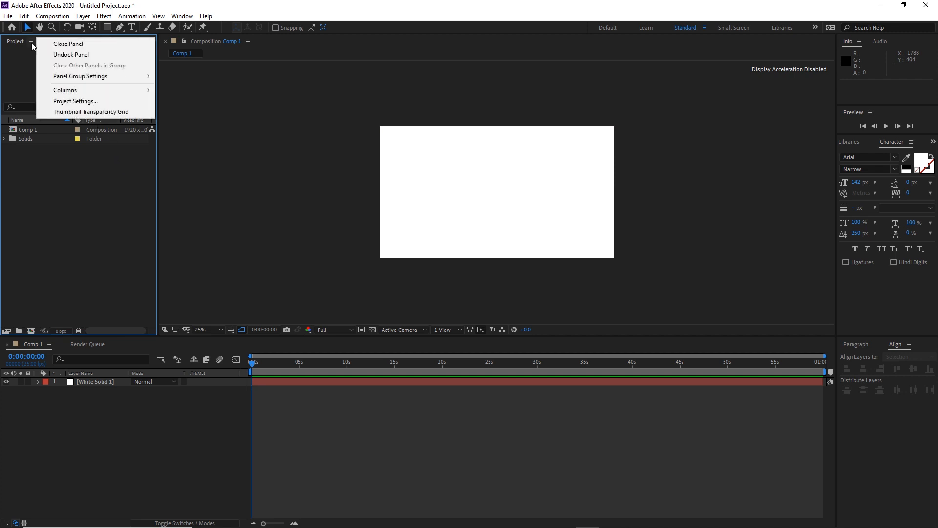
pyautogui.click(61, 58)
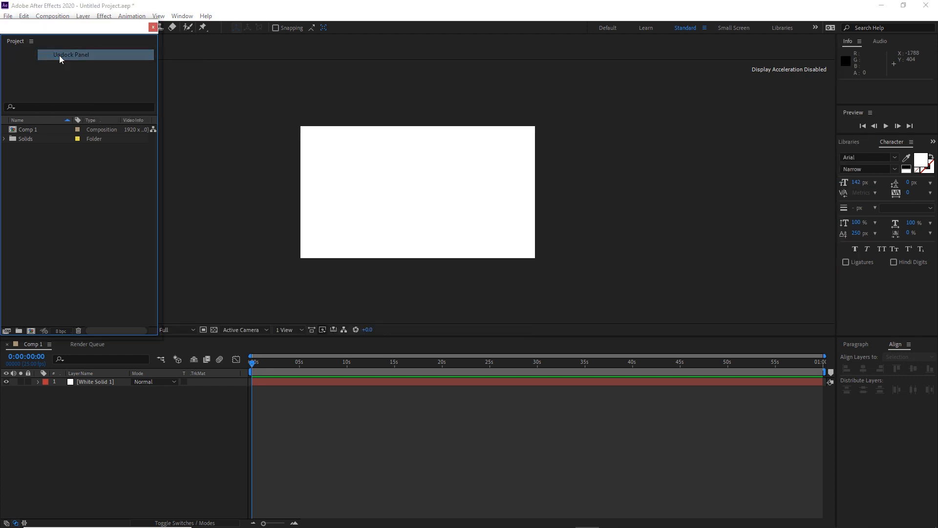
pyautogui.moveTo(50, 33); pyautogui.dragTo(633, 136)
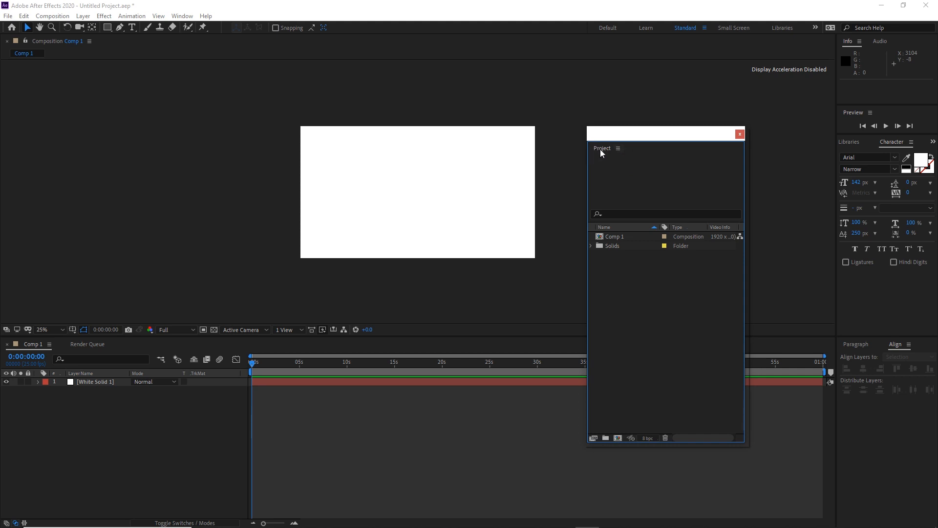
pyautogui.moveTo(601, 153); pyautogui.dragTo(318, 333)
pyautogui.moveTo(572, 318); pyautogui.dragTo(822, 163)
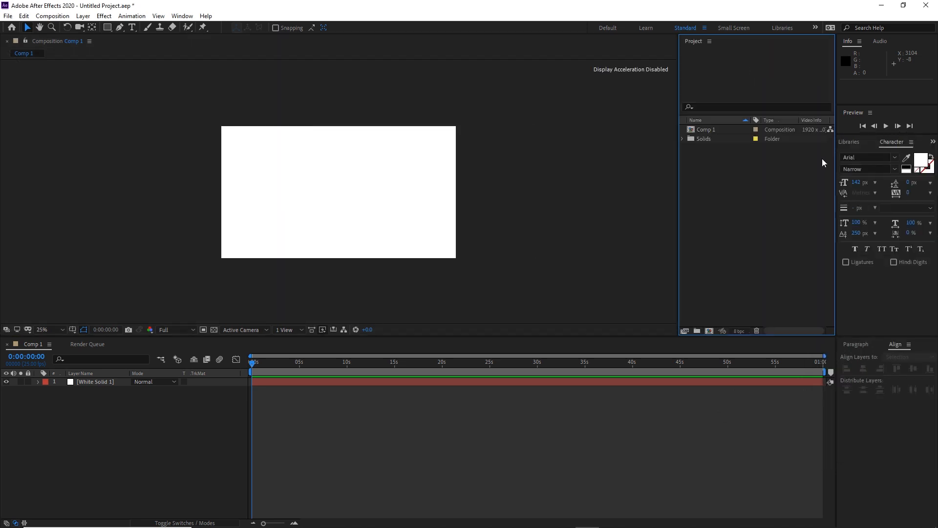
# Undock the Comp 1 timeline and dock it between the Composition and Project panels
pyautogui.click(50, 346)
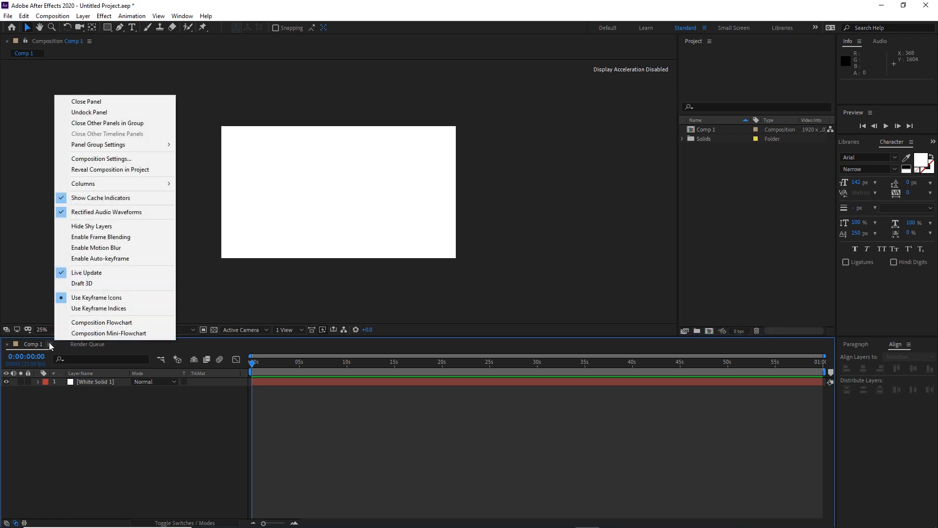
pyautogui.click(102, 112)
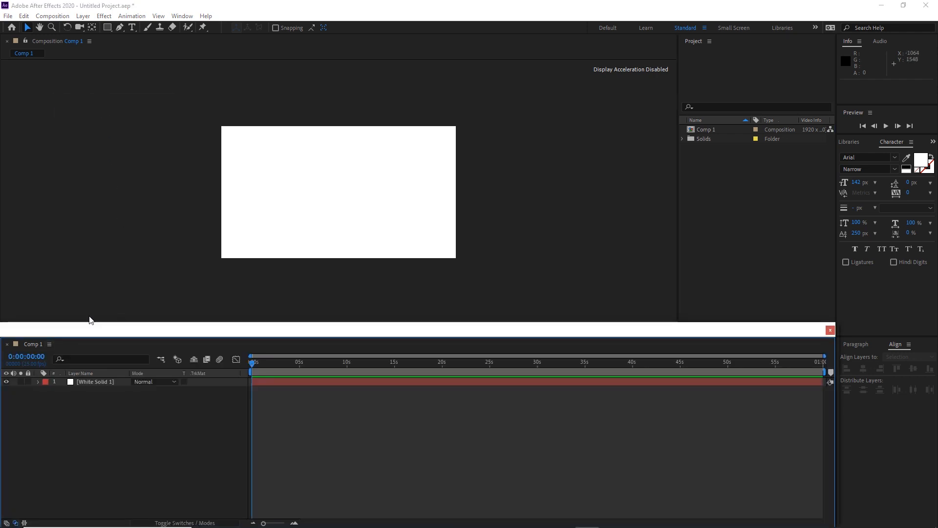
pyautogui.moveTo(30, 346); pyautogui.dragTo(669, 103)
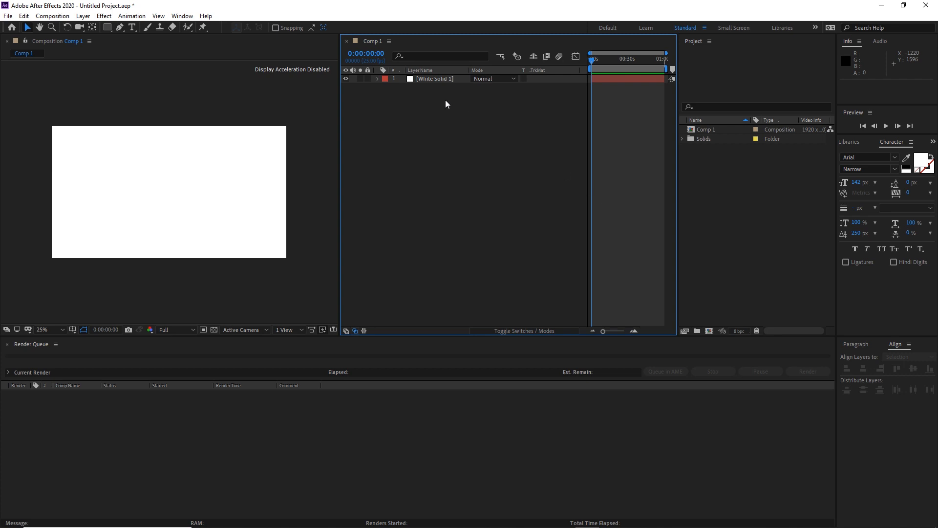
# Reset the Standard workspace to its saved layout
pyautogui.click(186, 18)
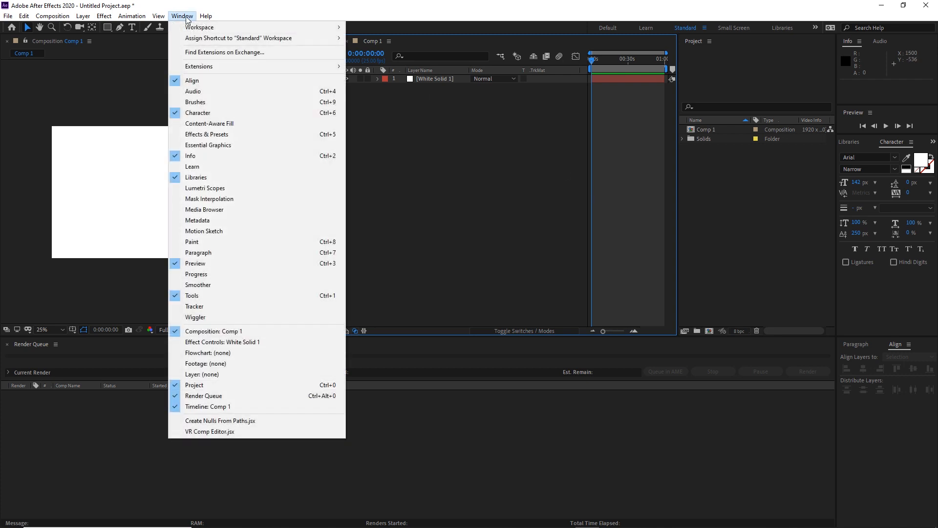
pyautogui.moveTo(263, 29)
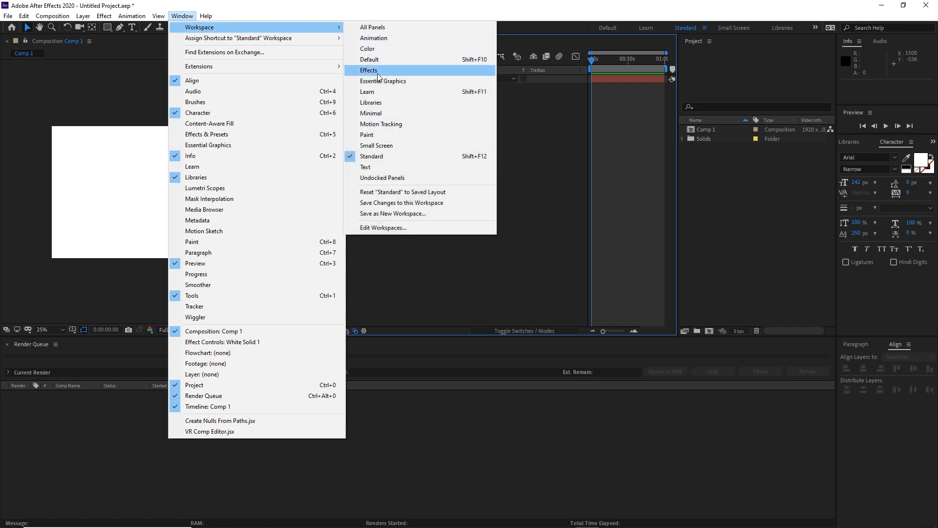
pyautogui.click(389, 194)
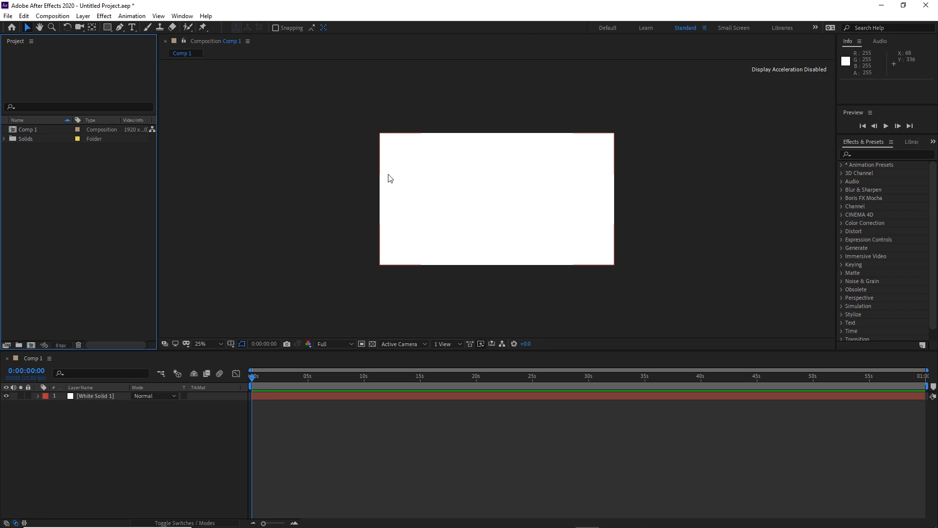
# Open the white solid in its Layer viewer and close it to return to the Comp 1 composition view
pyautogui.click(81, 396)
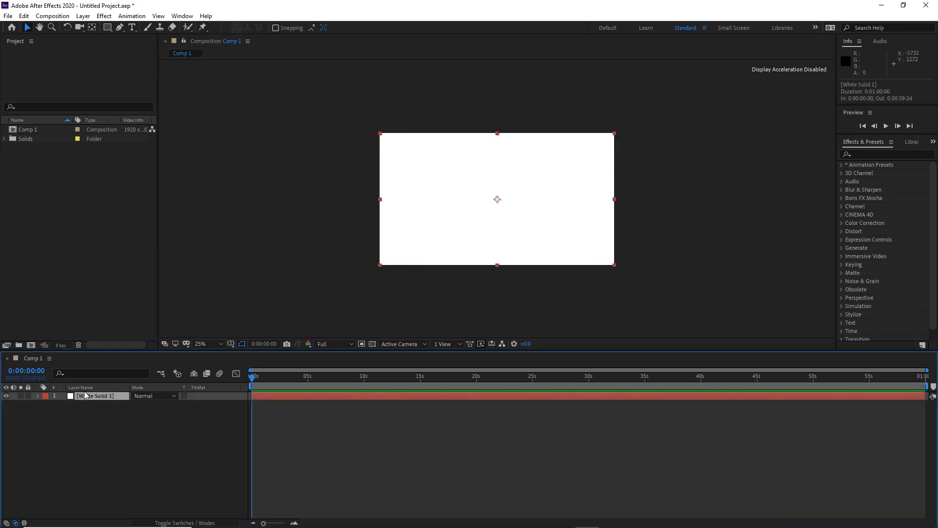
pyautogui.click(97, 415)
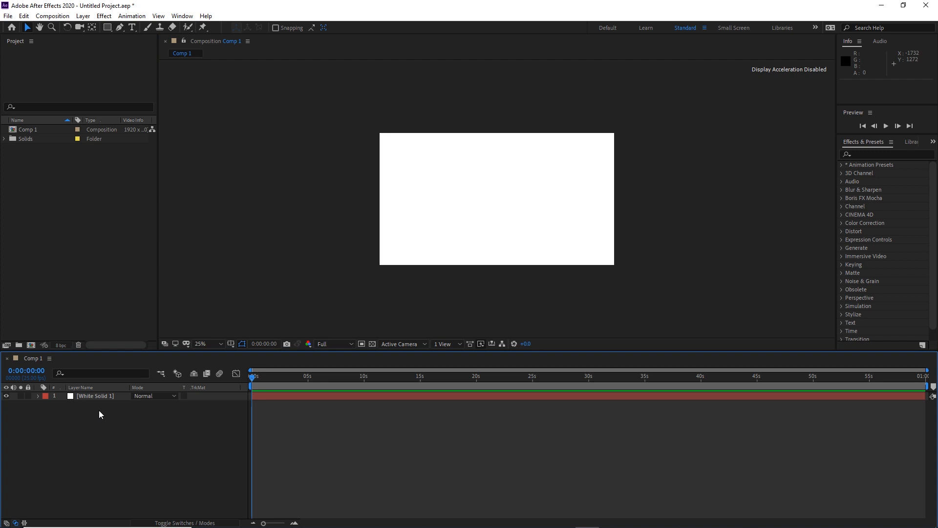
pyautogui.doubleClick(478, 214)
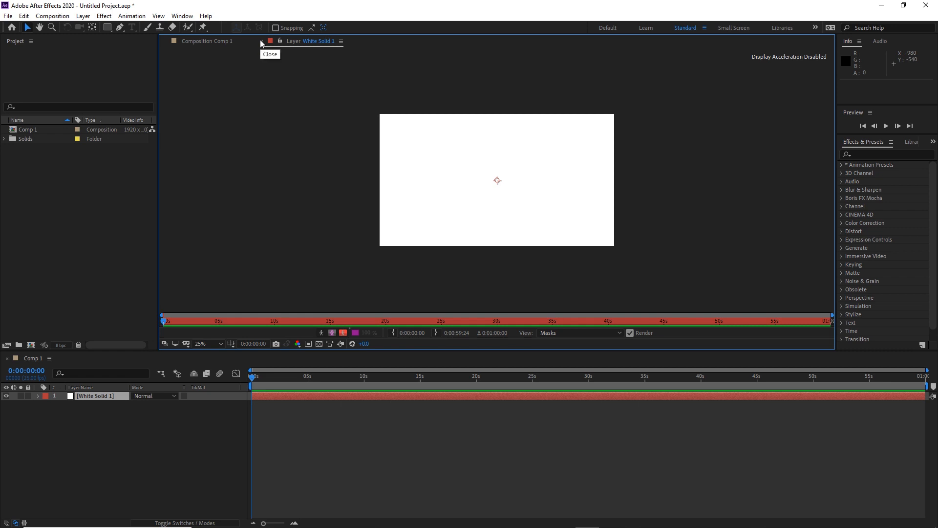
pyautogui.click(262, 41)
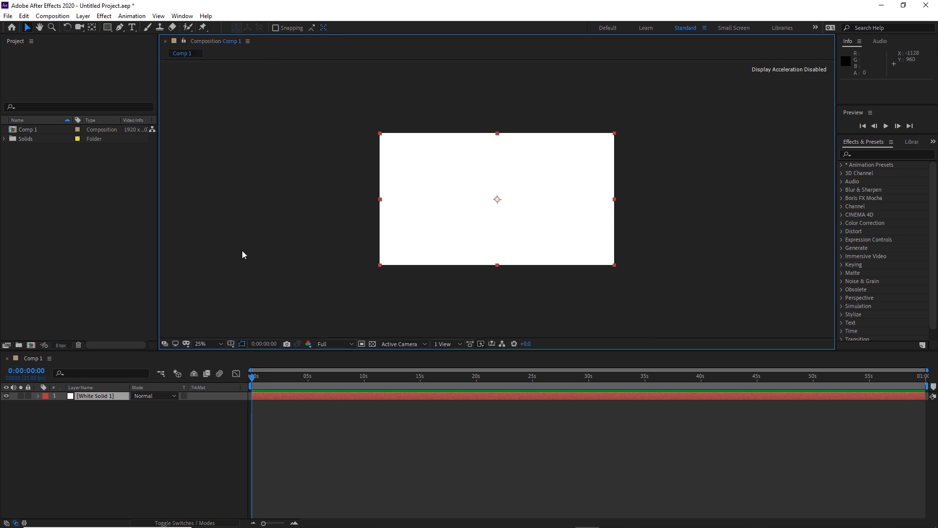
pyautogui.click(130, 432)
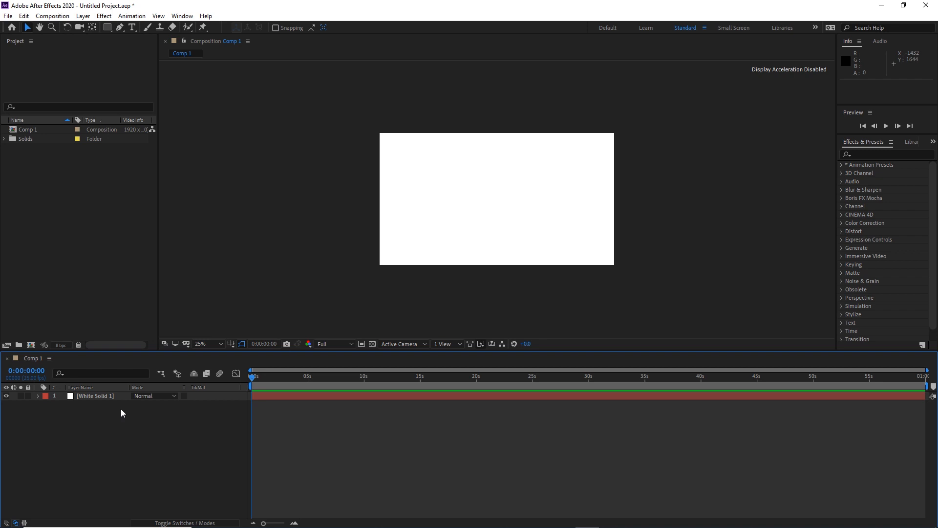
# Change the white solid's color to pale blue C0D8EE in its solid settings
pyautogui.click(100, 395)
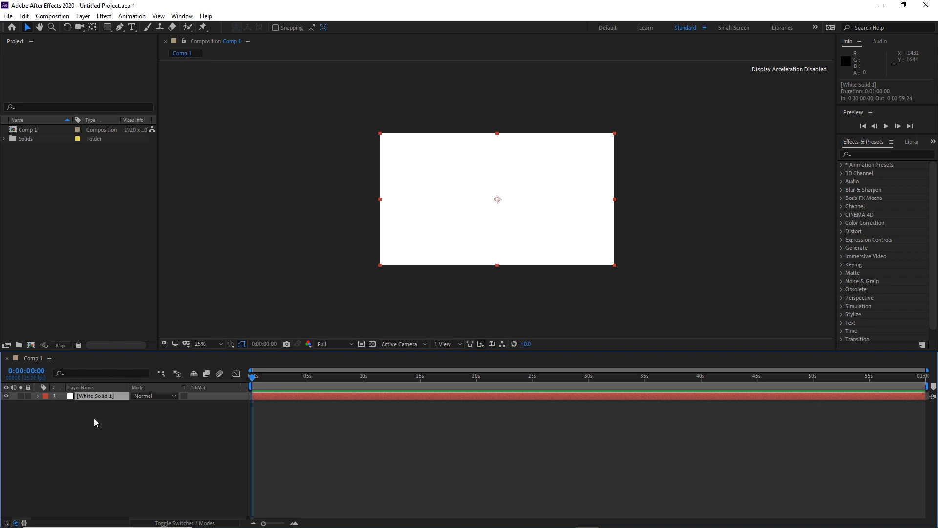
pyautogui.click(83, 18)
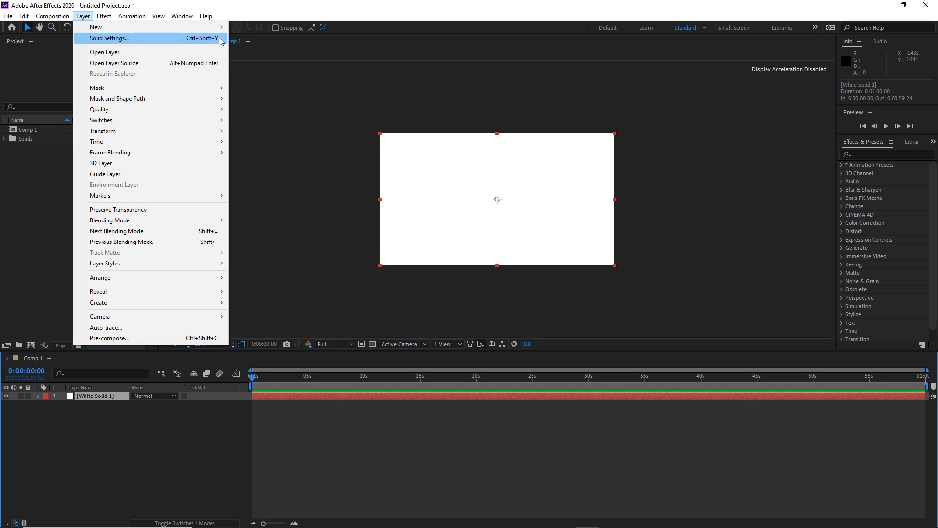
pyautogui.click(109, 40)
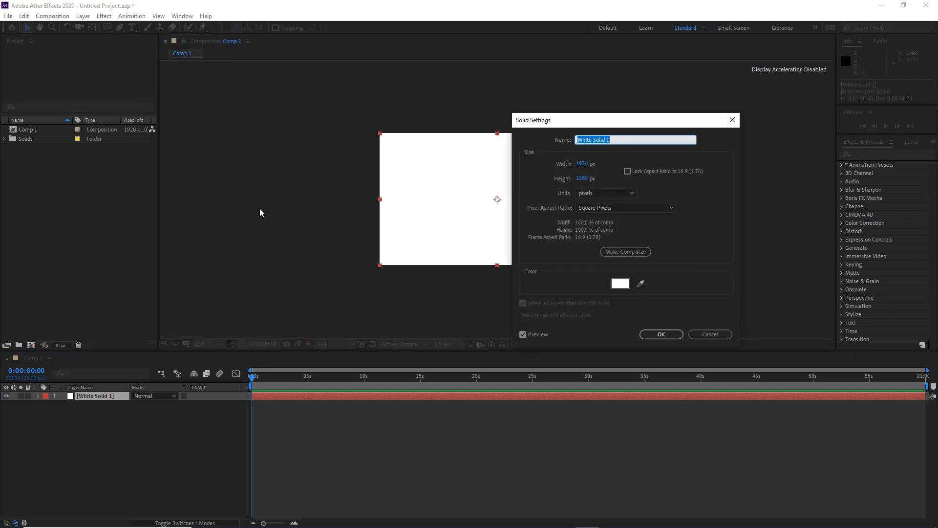
pyautogui.click(620, 284)
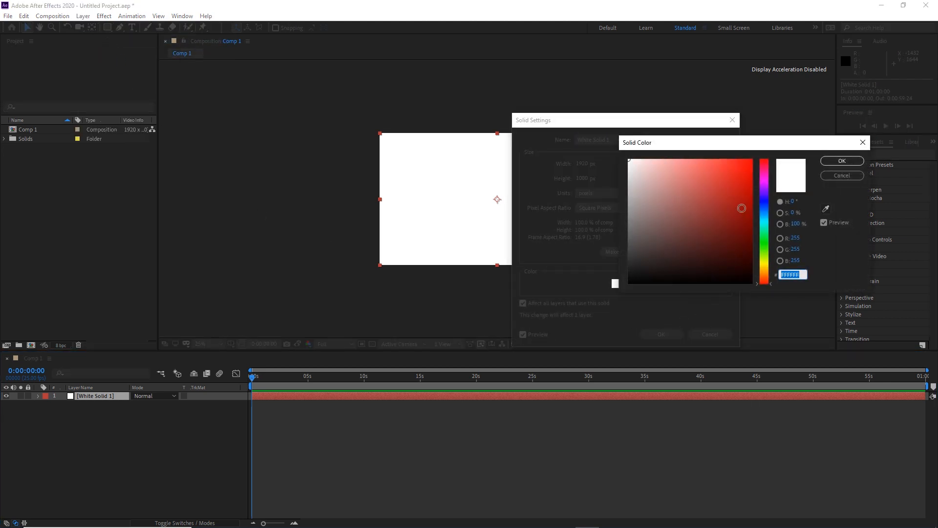
pyautogui.click(763, 211)
pyautogui.moveTo(657, 174); pyautogui.dragTo(651, 167)
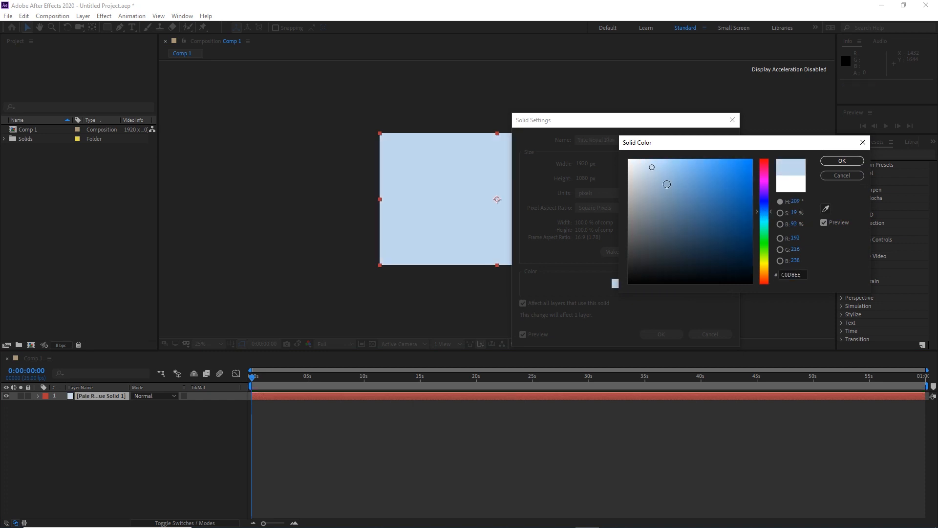
pyautogui.click(847, 162)
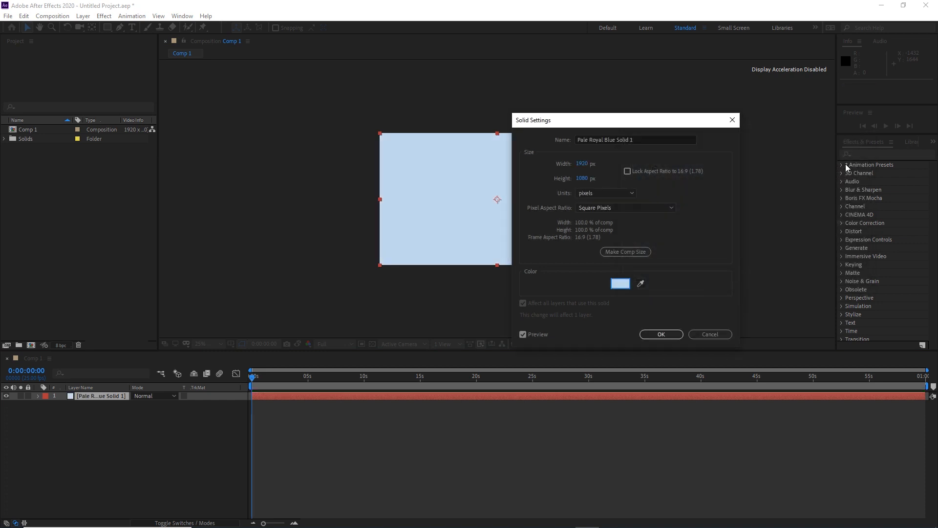
pyautogui.click(671, 335)
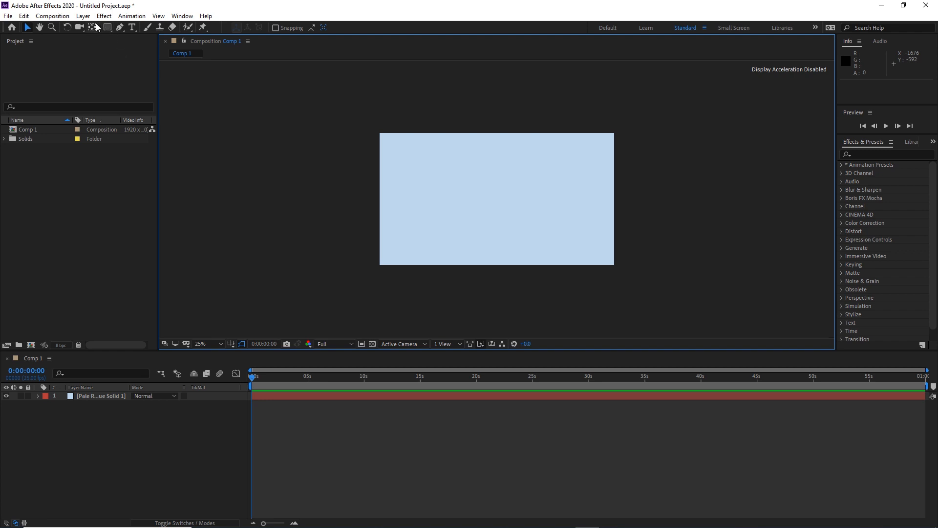
pyautogui.click(83, 16)
pyautogui.moveTo(126, 28)
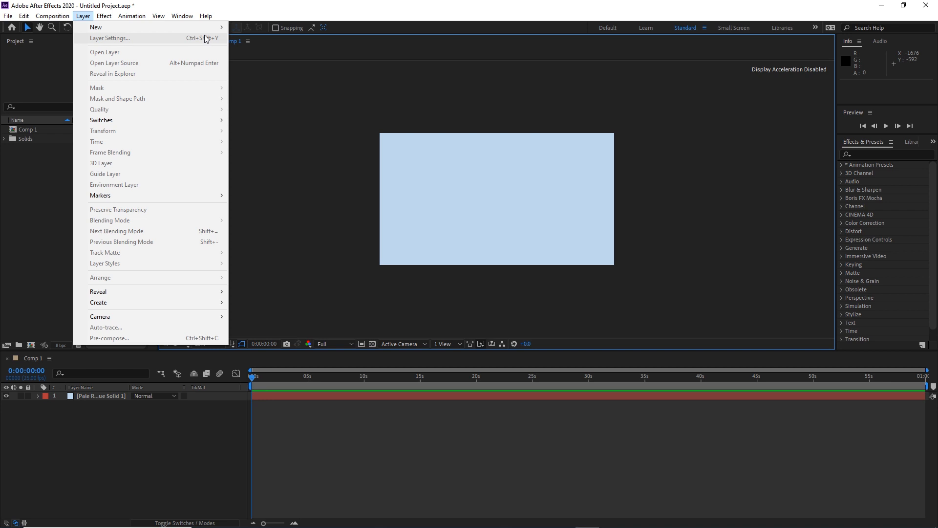
pyautogui.click(143, 437)
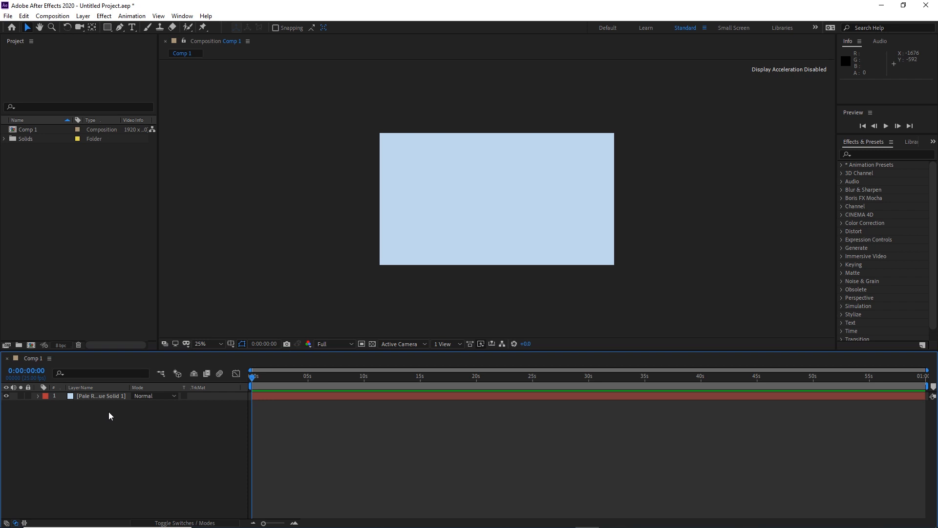
# Open the pale blue solid in its Layer viewer, close that viewer and deselect the layer
pyautogui.click(102, 396)
pyautogui.click(97, 398)
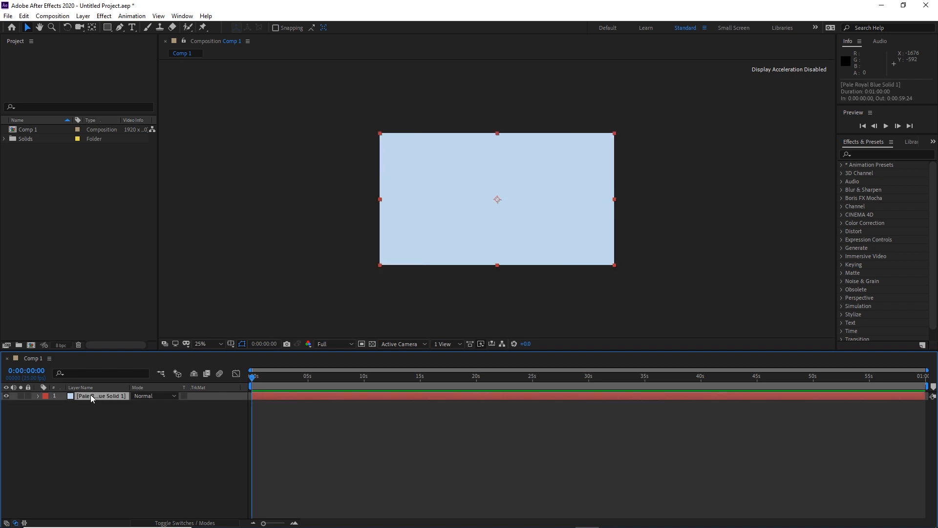
pyautogui.doubleClick(91, 398)
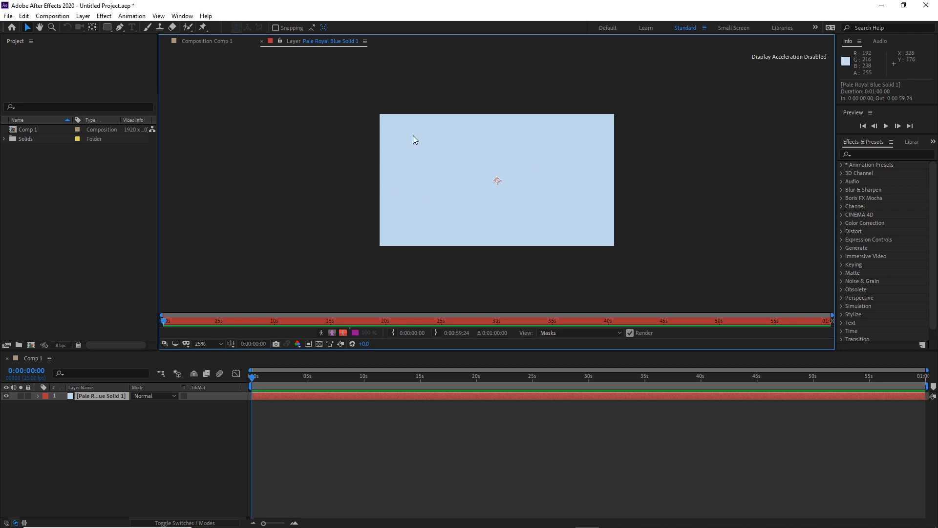
pyautogui.click(262, 42)
pyautogui.click(113, 443)
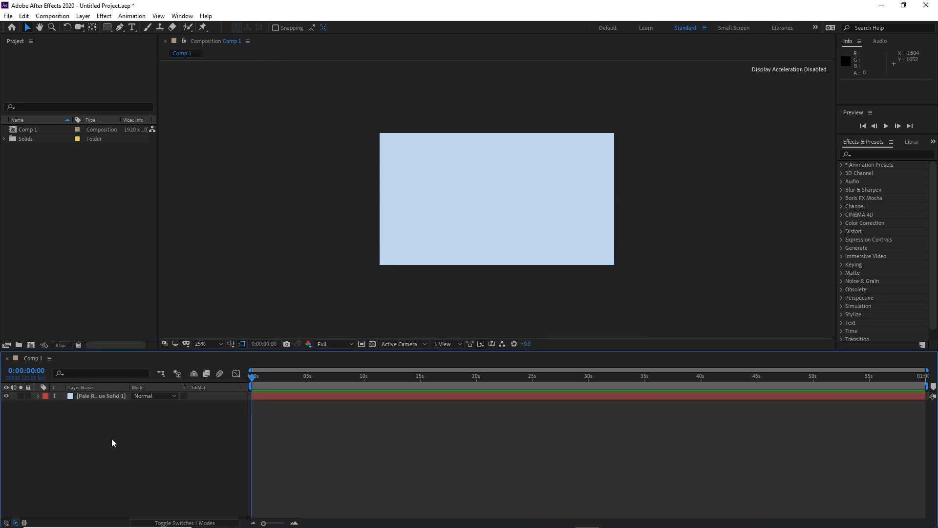
# Rename the pale blue solid layer as BG
pyautogui.click(100, 395)
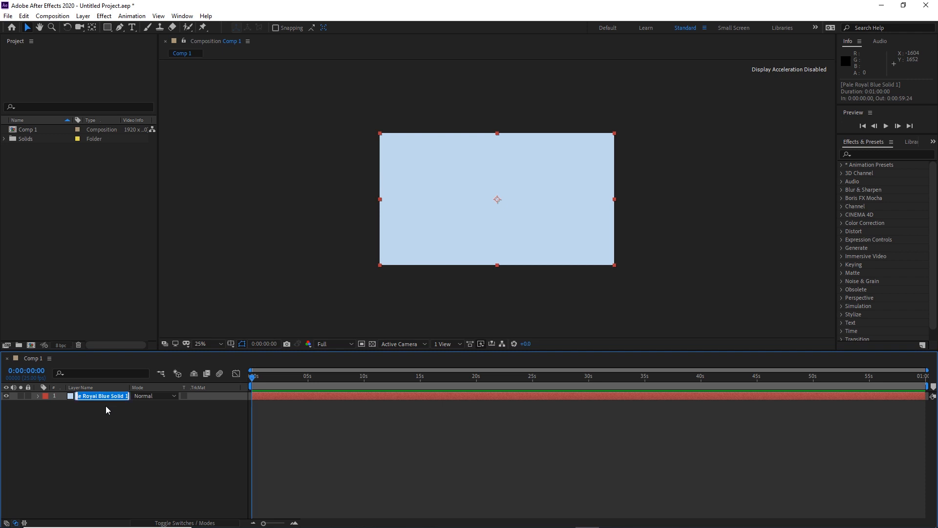
pyautogui.press('BackSpace')
pyautogui.write('BG')
pyautogui.click(127, 436)
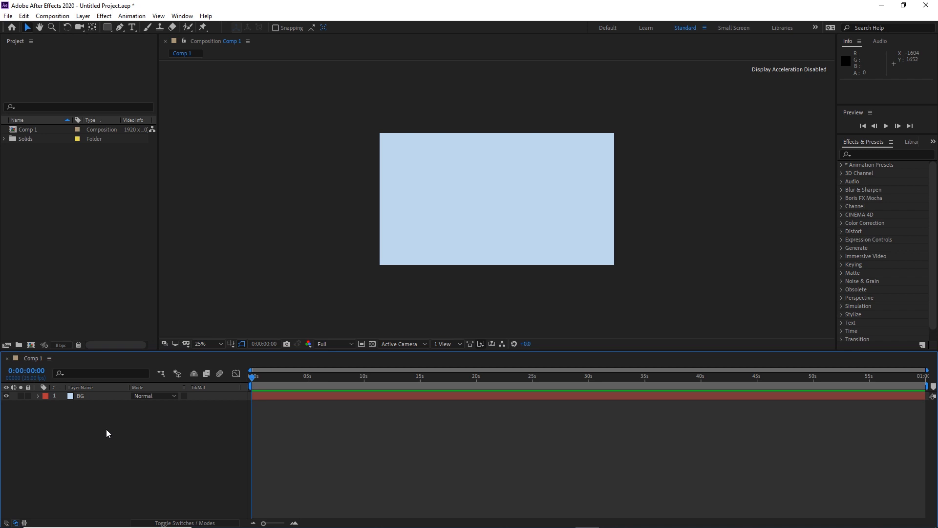
# Expand the BG layer's Transform properties in the timeline
pyautogui.click(36, 396)
pyautogui.click(38, 397)
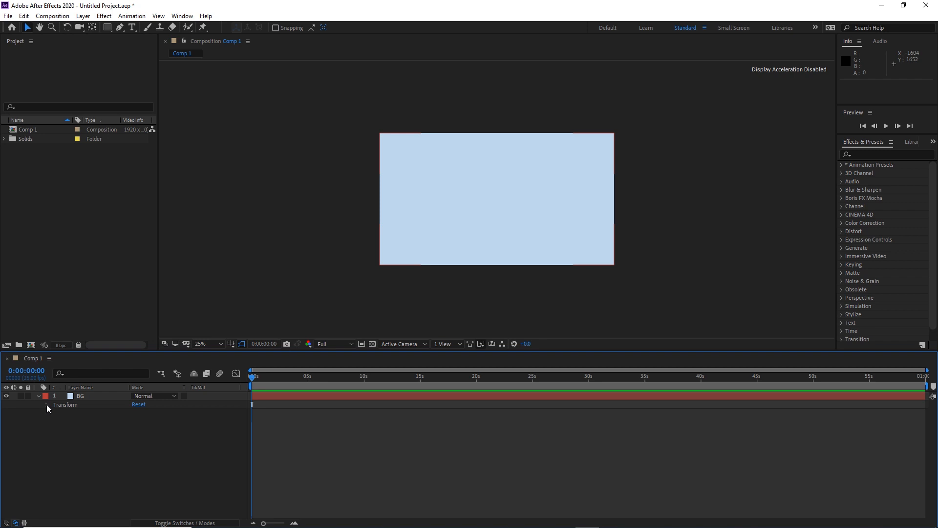
pyautogui.click(47, 404)
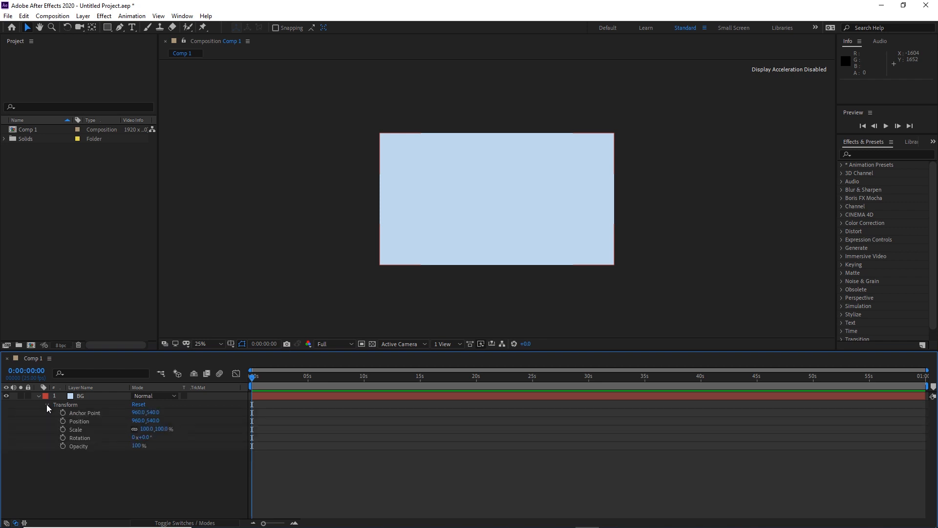
# Try rotating the BG layer to 69° and undo the rotation
pyautogui.click(81, 453)
pyautogui.click(114, 477)
pyautogui.moveTo(138, 452); pyautogui.dragTo(177, 435)
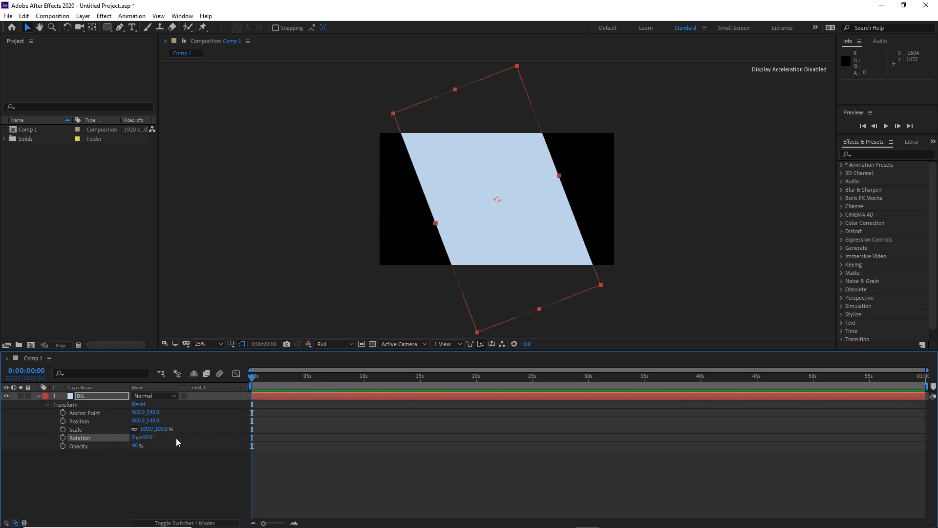
pyautogui.hotkey('ctrl', 'z')
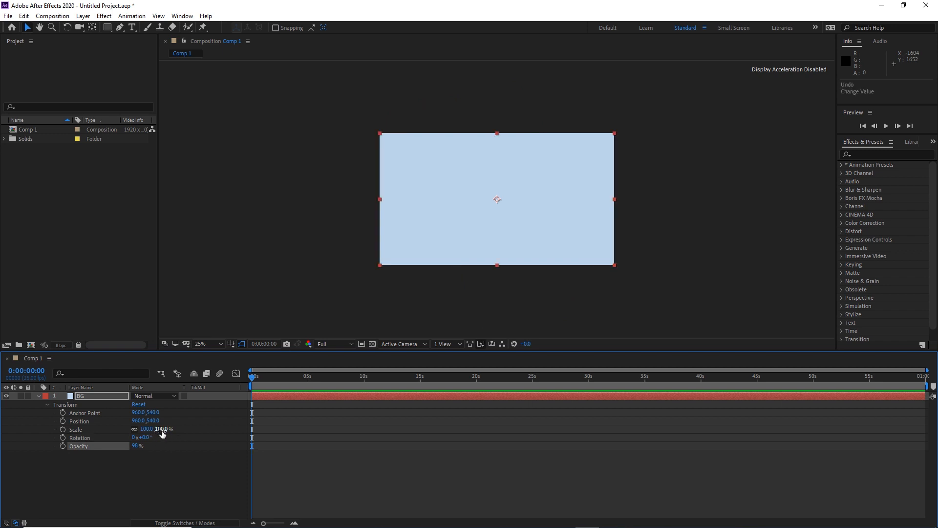
# Shrink the BG layer proportionally to 43% scale and set its scale back to 100%
pyautogui.moveTo(161, 429); pyautogui.dragTo(134, 430)
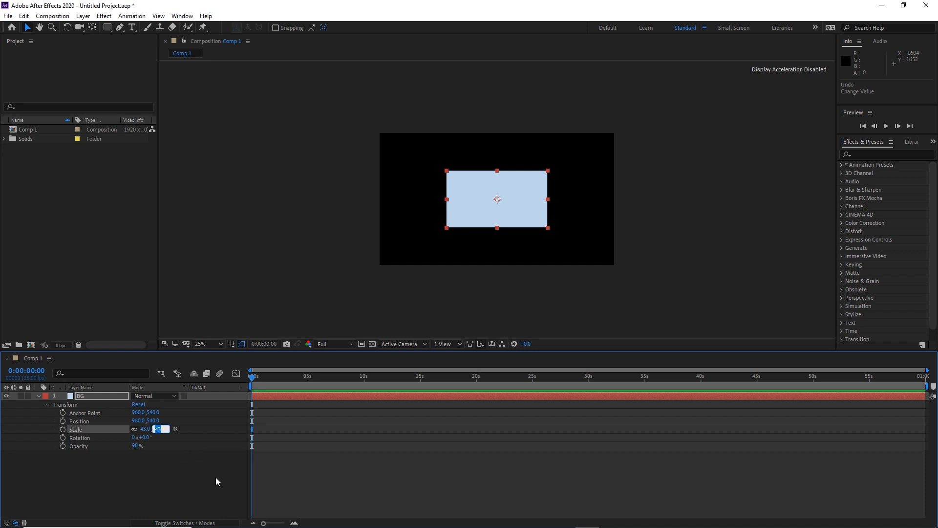
pyautogui.write('100')
pyautogui.press('Return')
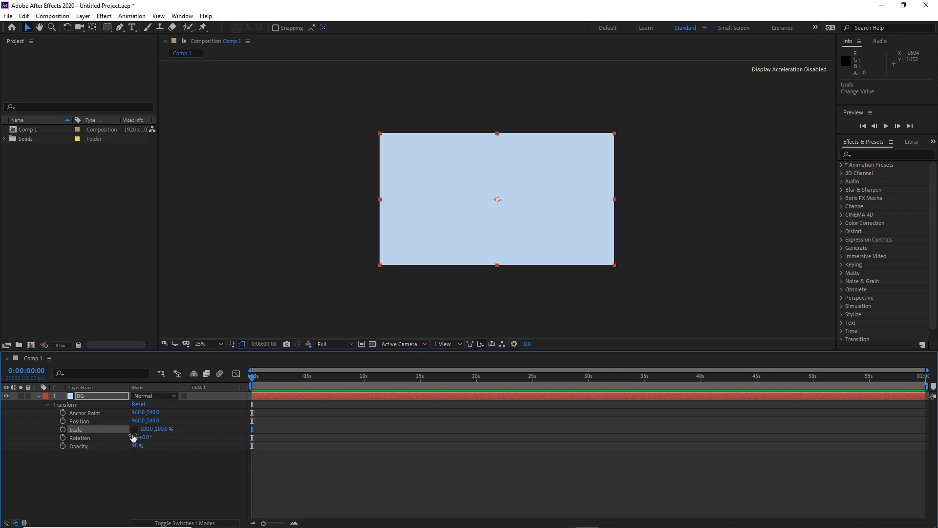
# Try scaling the BG layer's width and height independently, with the width at 51%, and reset the scale
pyautogui.moveTo(146, 431); pyautogui.dragTo(133, 503)
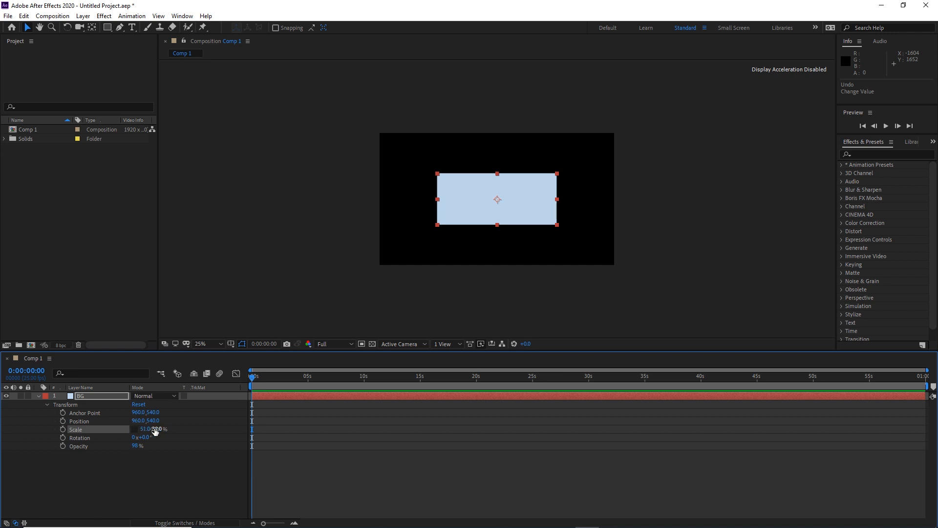
pyautogui.rightClick(75, 429)
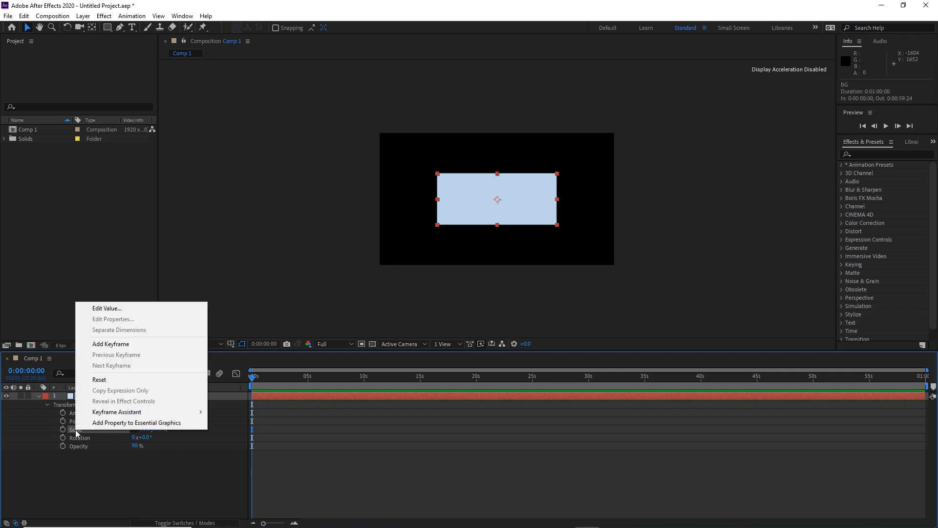
pyautogui.click(99, 380)
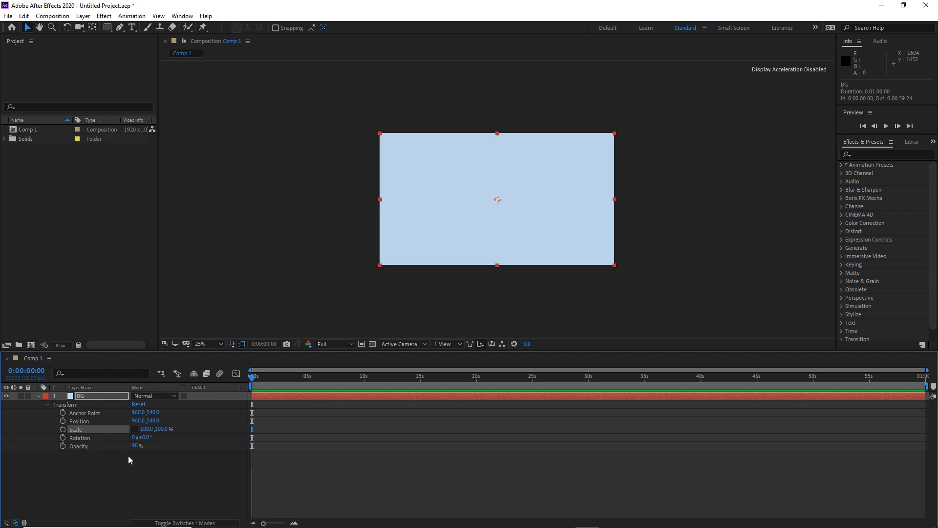
# Lower the BG layer's opacity to 47%, reset the opacity and deselect the layer
pyautogui.moveTo(134, 446); pyautogui.dragTo(101, 444)
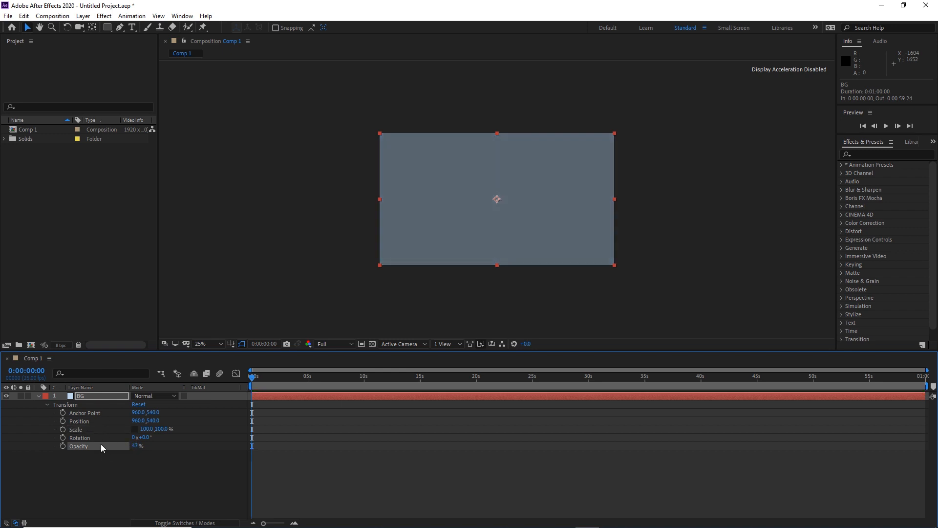
pyautogui.rightClick(76, 450)
pyautogui.click(99, 397)
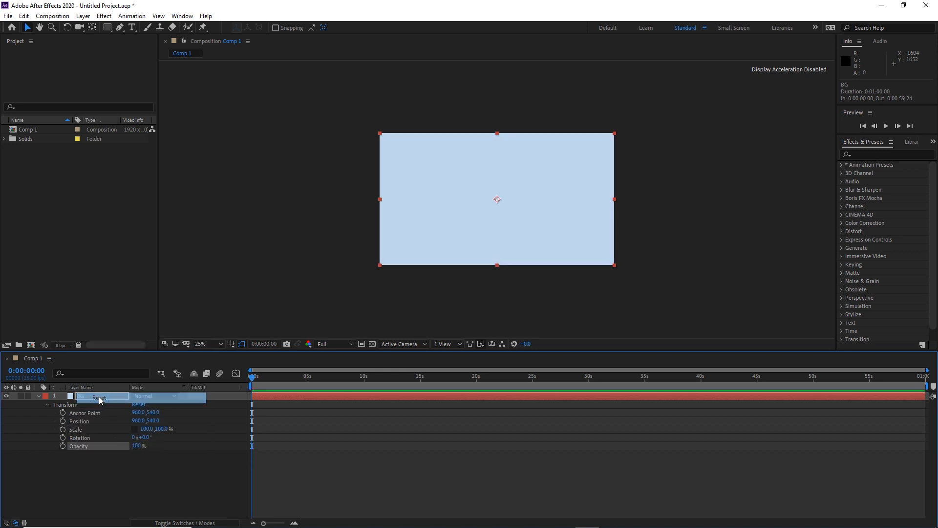
pyautogui.click(107, 477)
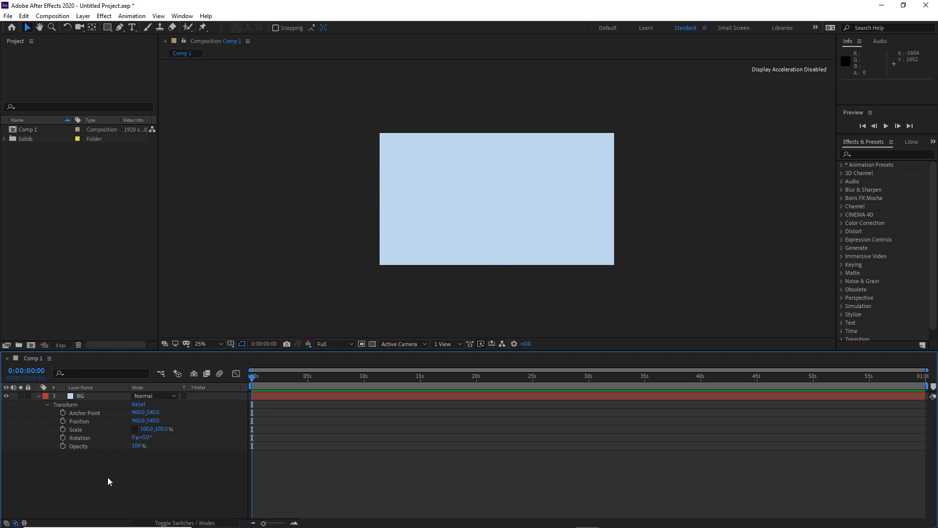
# Try shifting the BG layer's position to 991 horizontally and slightly upward, reset the position and deselect the layer
pyautogui.click(87, 422)
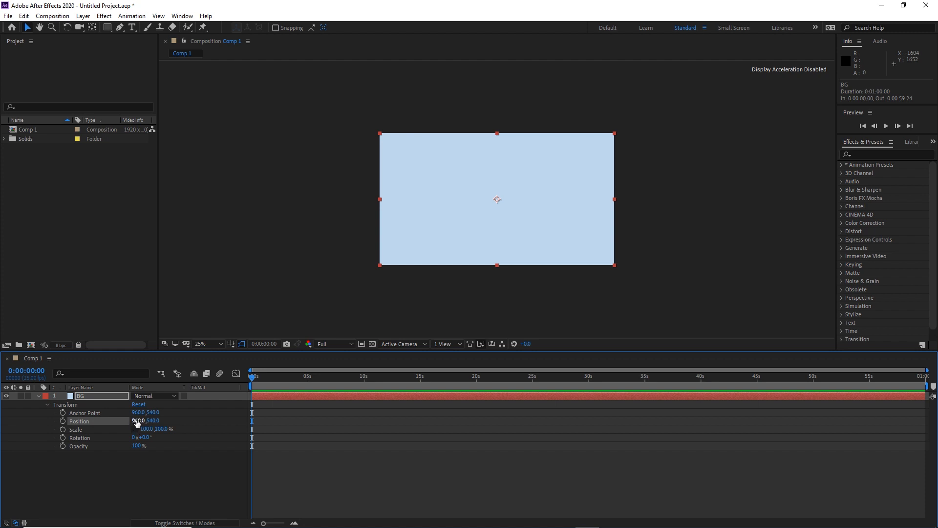
pyautogui.moveTo(136, 424); pyautogui.dragTo(156, 416)
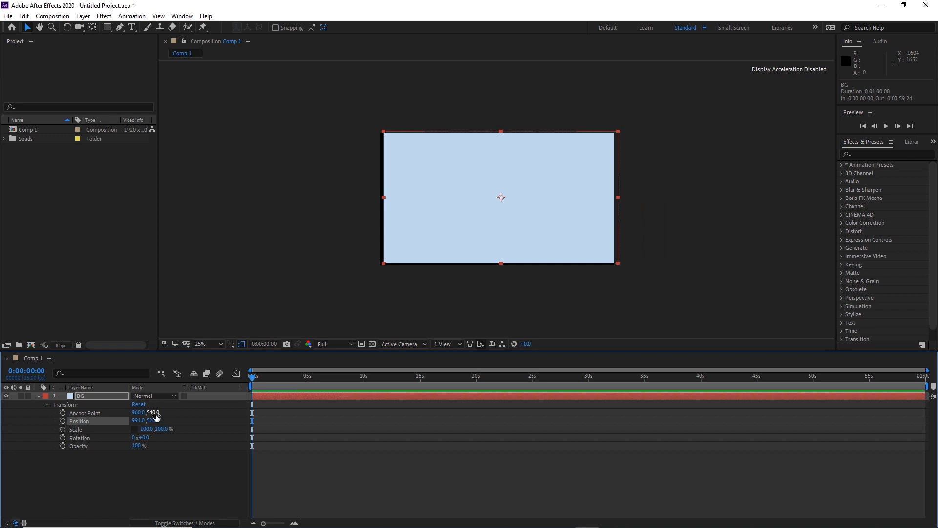
pyautogui.rightClick(74, 422)
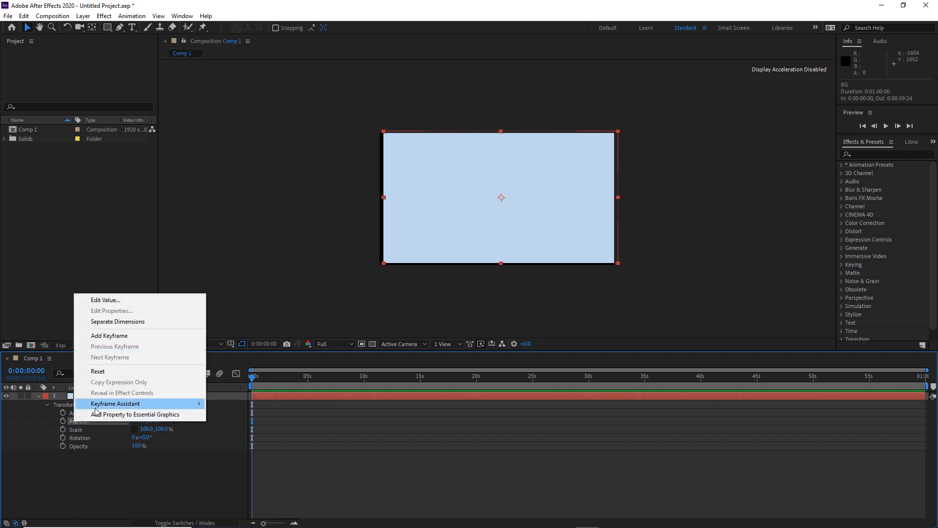
pyautogui.click(100, 371)
pyautogui.click(90, 482)
# Link the BG layer's scale dimensions, shrink it to 69%, and try a 23° rotation around its center anchor point, undoing the rotation
pyautogui.click(87, 413)
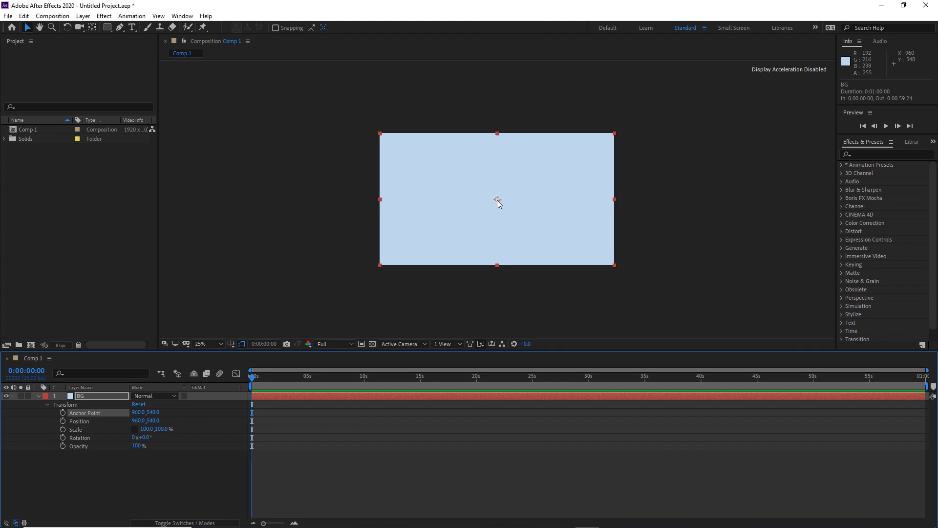
pyautogui.click(135, 429)
pyautogui.moveTo(163, 430); pyautogui.dragTo(148, 430)
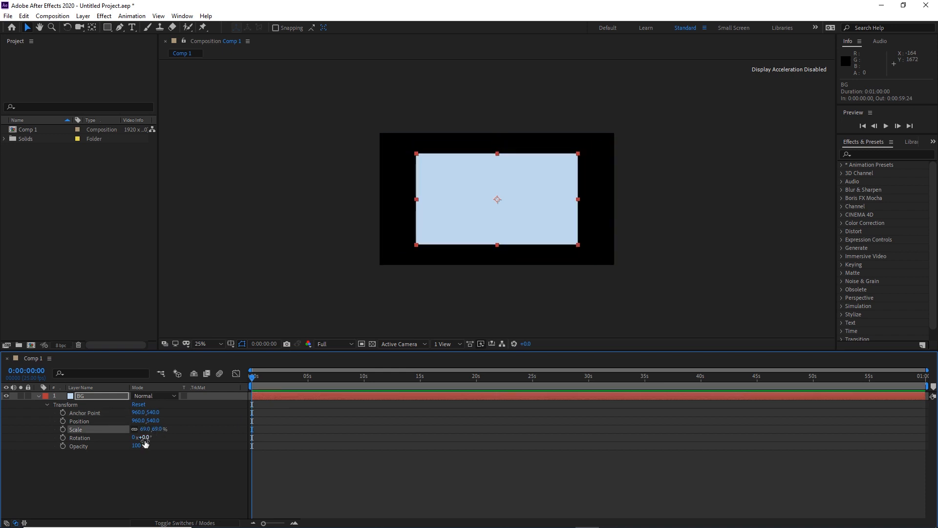
pyautogui.moveTo(145, 437); pyautogui.dragTo(156, 436)
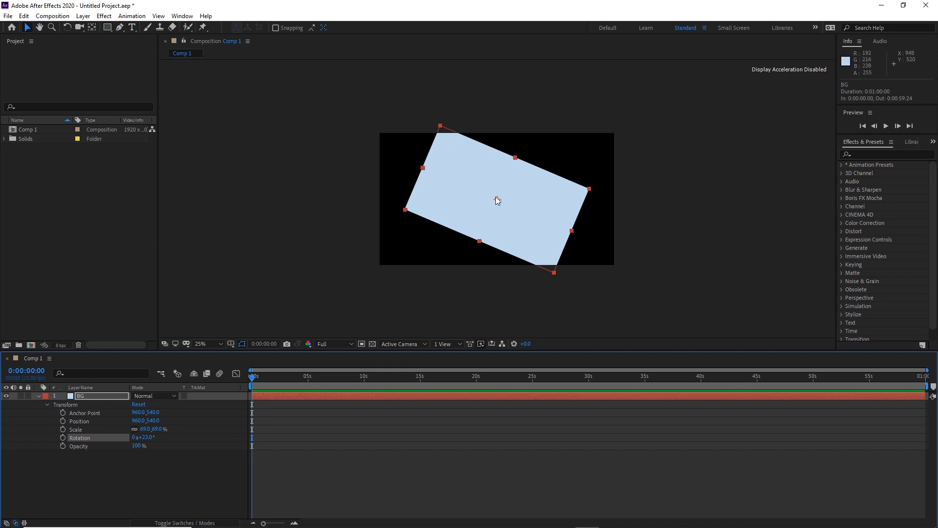
pyautogui.hotkey('ctrl', 'z')
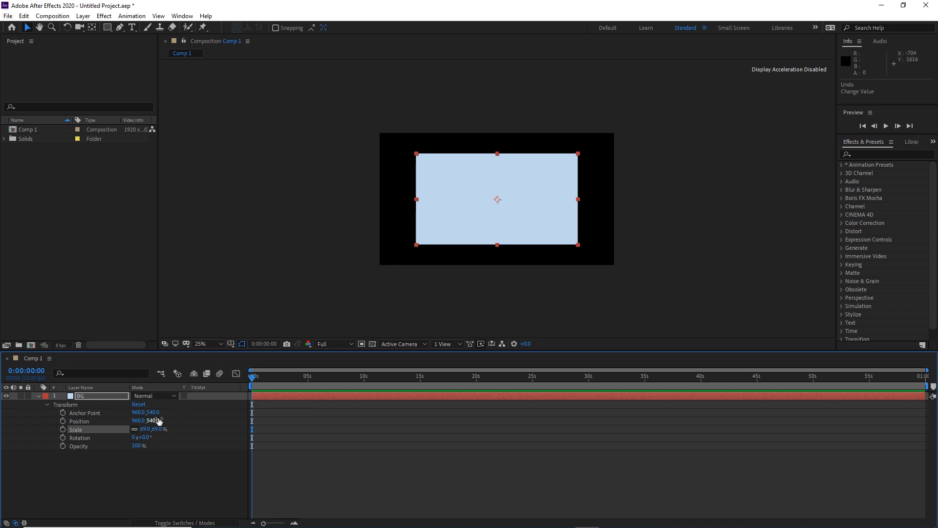
# Place the BG layer at position 980, 816 with its anchor point at 960, 1073, and test a -5° rotation, undoing the rotation
pyautogui.moveTo(153, 412); pyautogui.dragTo(410, 367)
pyautogui.moveTo(532, 175); pyautogui.dragTo(534, 209)
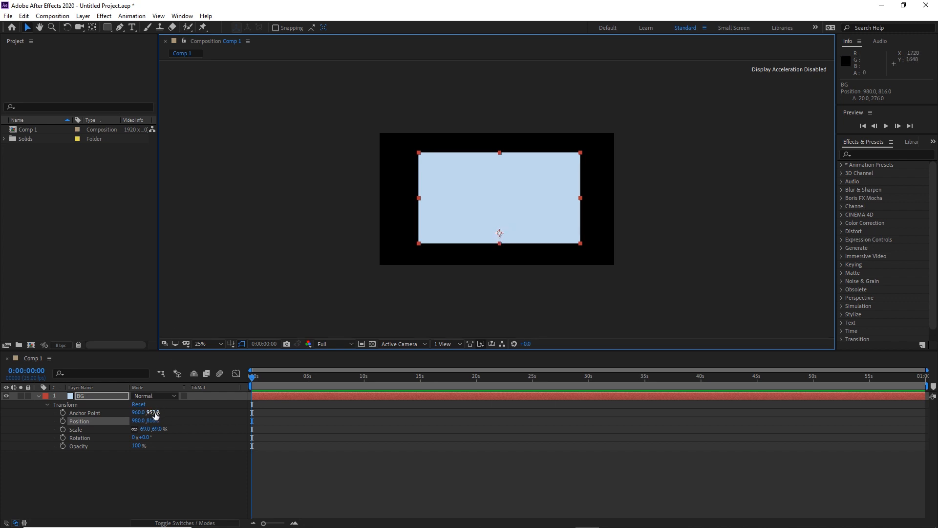
pyautogui.moveTo(155, 412); pyautogui.dragTo(220, 405)
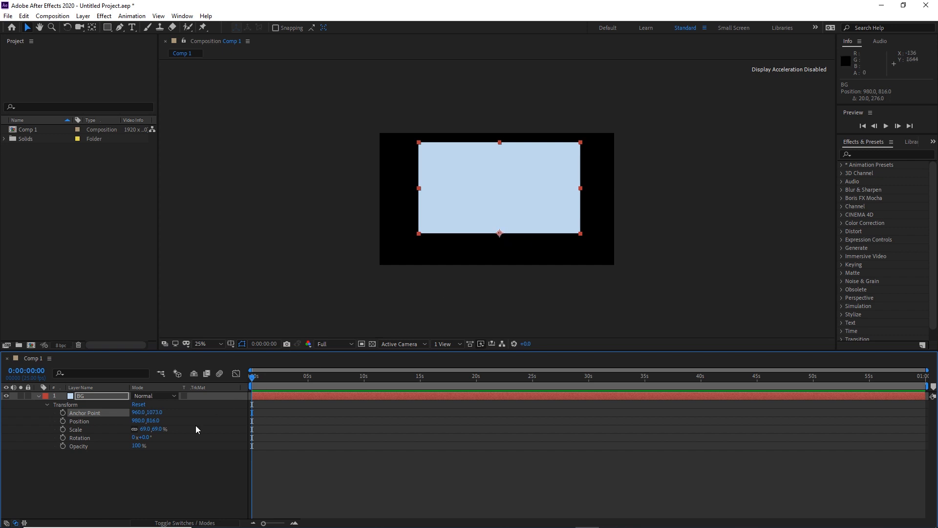
pyautogui.moveTo(146, 437)
pyautogui.mouseDown()
pyautogui.moveTo(236, 428)
pyautogui.moveTo(147, 442)
pyautogui.mouseUp()
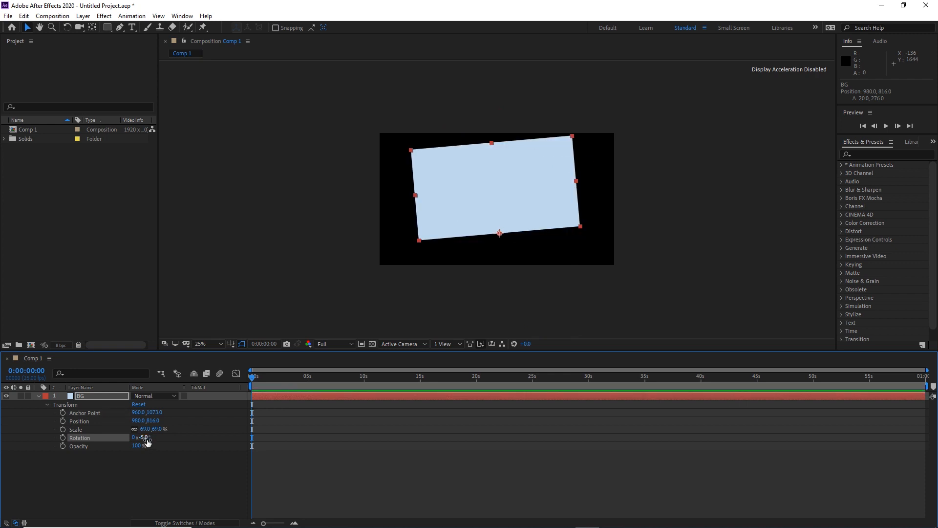
pyautogui.hotkey('ctrl', 'z')
# Reset the BG layer's anchor point, position and scale to their defaults and deselect the layer
pyautogui.rightClick(85, 413)
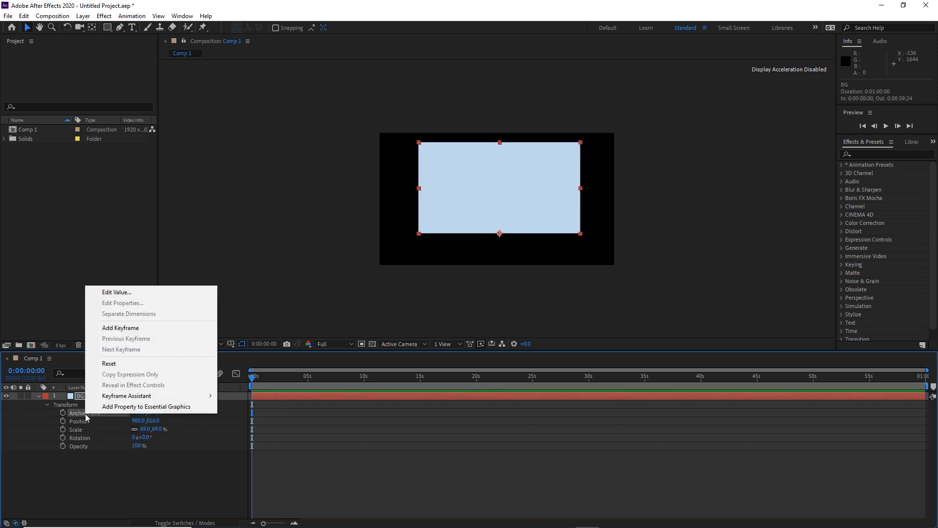
pyautogui.click(113, 364)
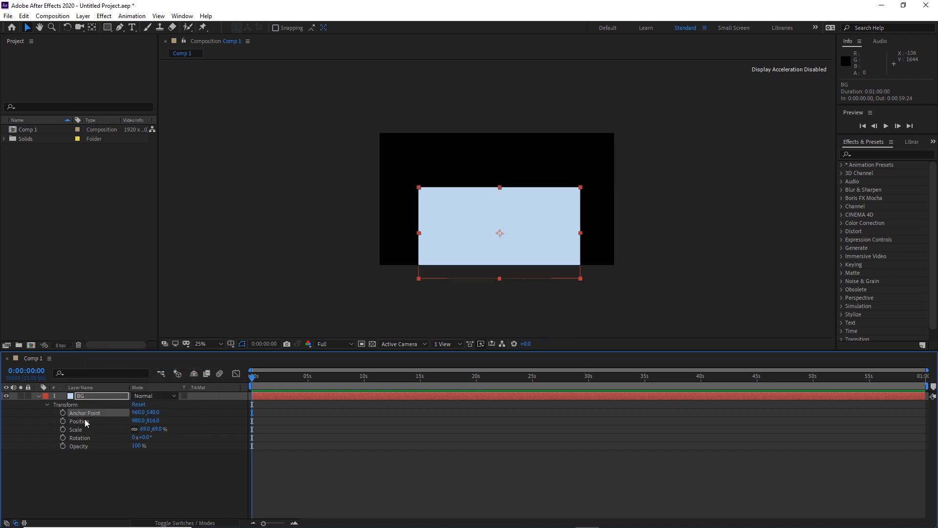
pyautogui.rightClick(84, 419)
pyautogui.click(116, 368)
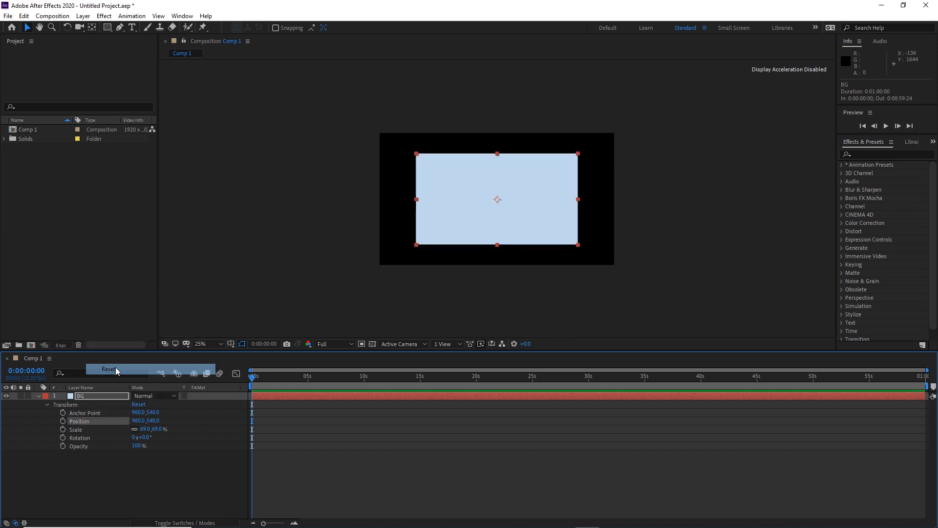
pyautogui.rightClick(78, 430)
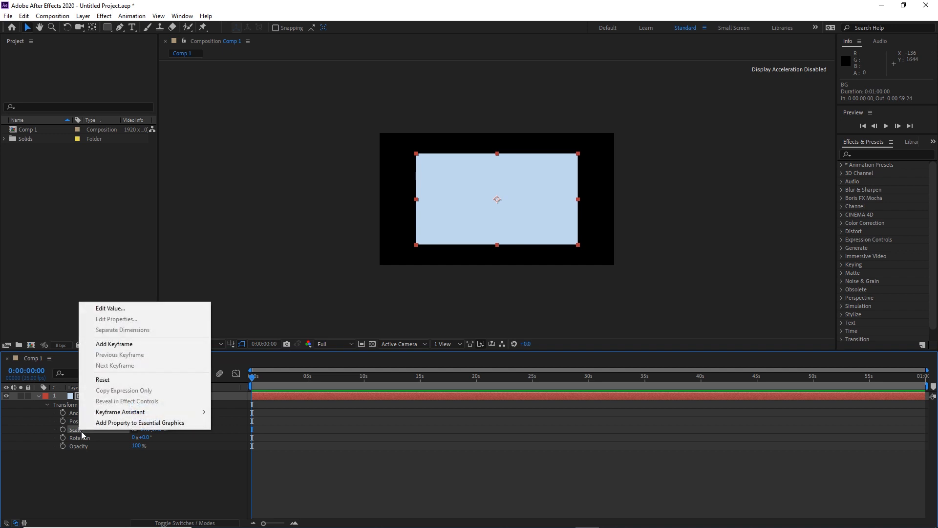
pyautogui.click(108, 380)
pyautogui.click(102, 470)
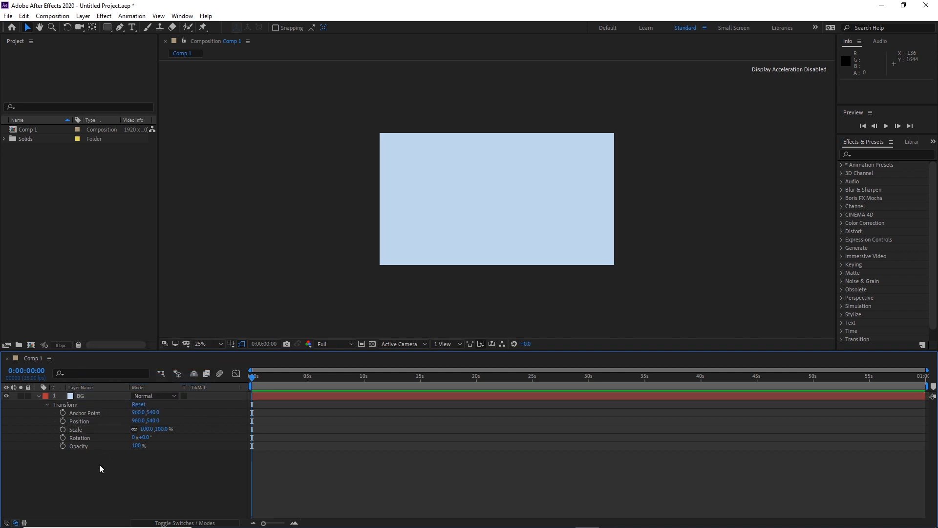
# Collapse the BG layer and reveal its Scale, Position, Opacity, Anchor Point and Rotation properties one at a time
pyautogui.click(39, 395)
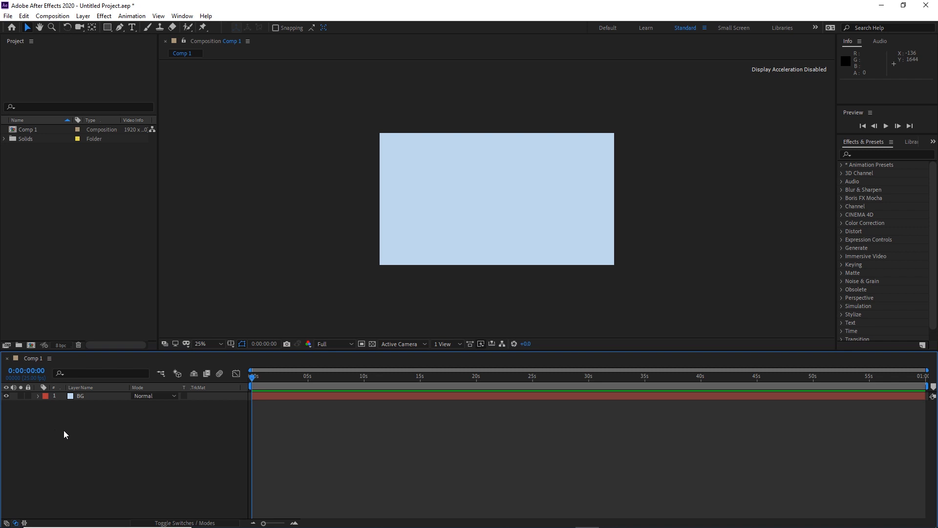
pyautogui.click(77, 397)
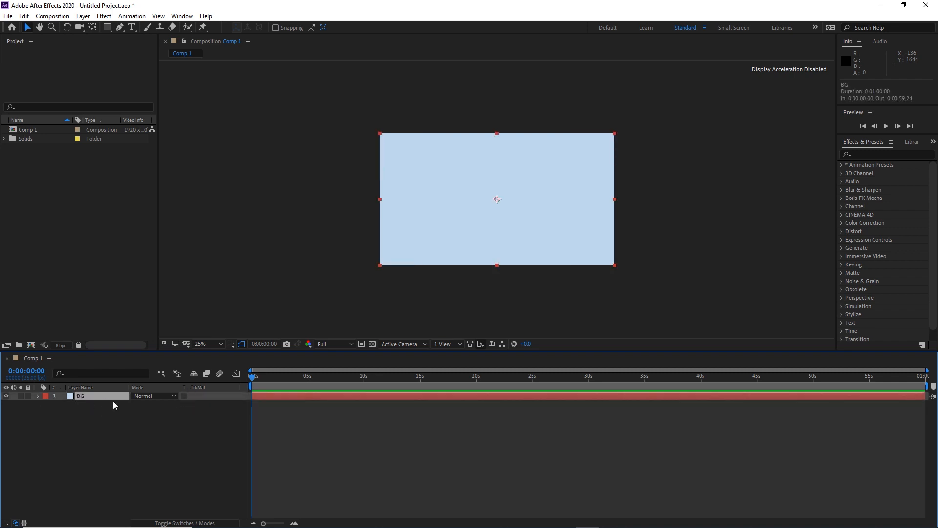
pyautogui.press('s')
pyautogui.press('p')
pyautogui.press('t')
pyautogui.press('a')
pyautogui.press('r')
# Expand the BG layer's full Transform group, collapse it again and deselect the layer
pyautogui.click(39, 396)
pyautogui.click(39, 395)
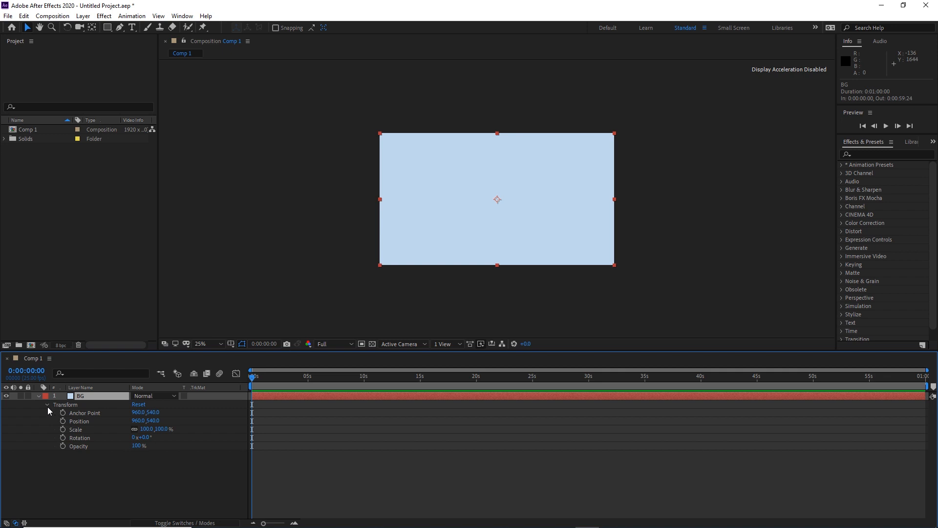
pyautogui.click(47, 405)
pyautogui.click(39, 395)
pyautogui.click(75, 424)
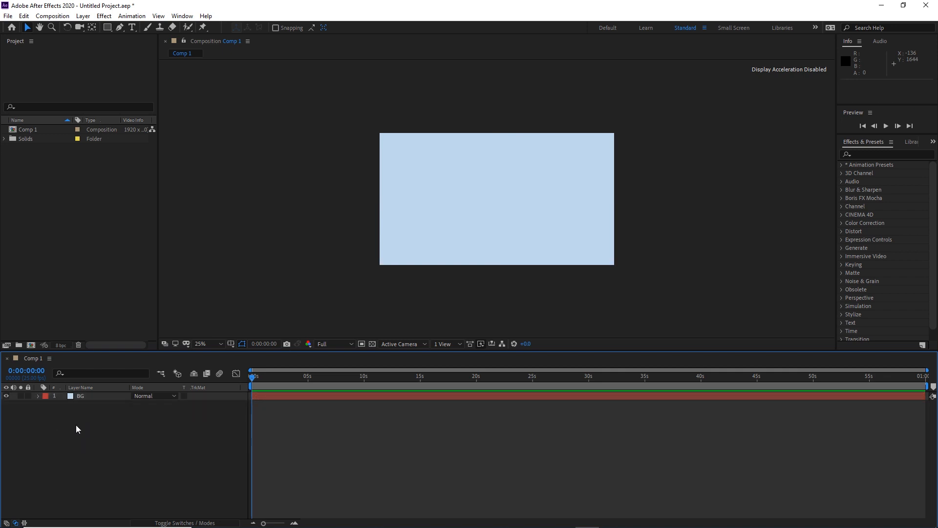
# Show the BG layer's Position, Scale and Rotation properties together, collapse the layer and deselect it
pyautogui.click(79, 396)
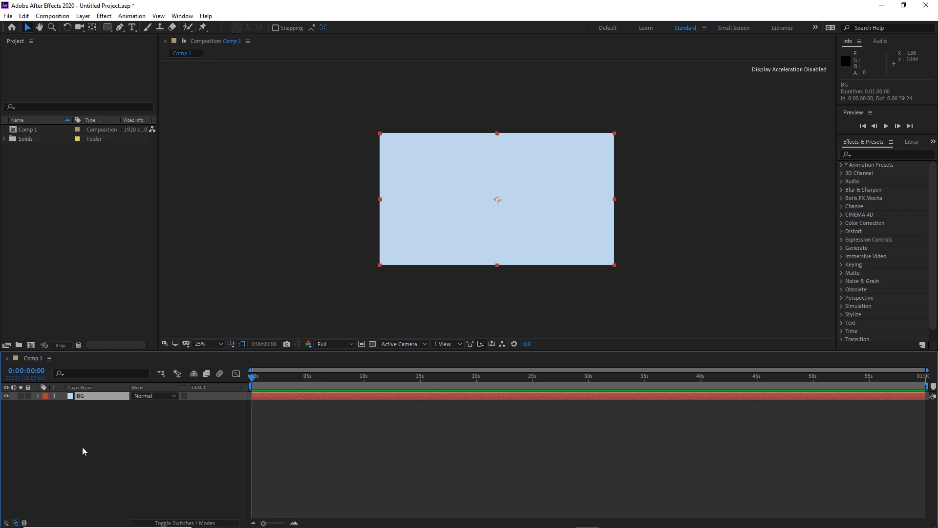
pyautogui.press('s')
pyautogui.press('p')
pyautogui.hotkey('shift', 's')
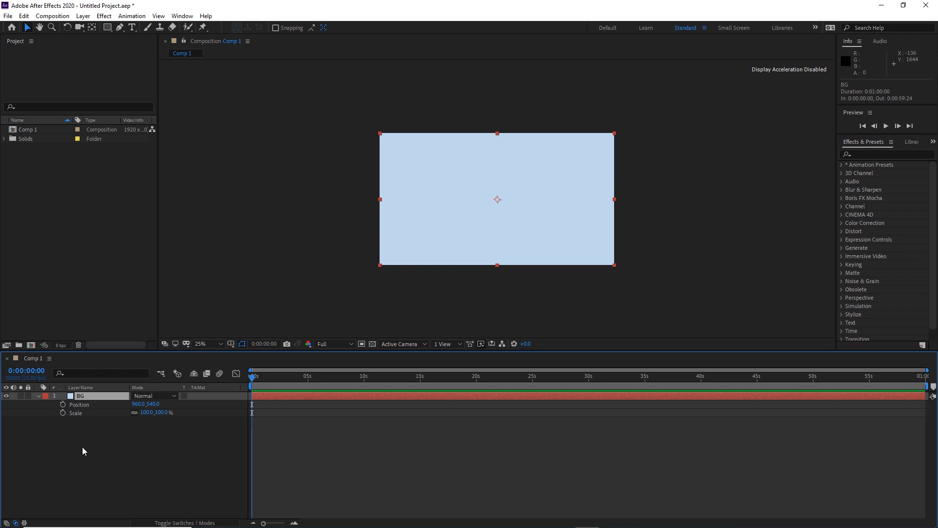
pyautogui.hotkey('shift', 'r')
pyautogui.click(38, 397)
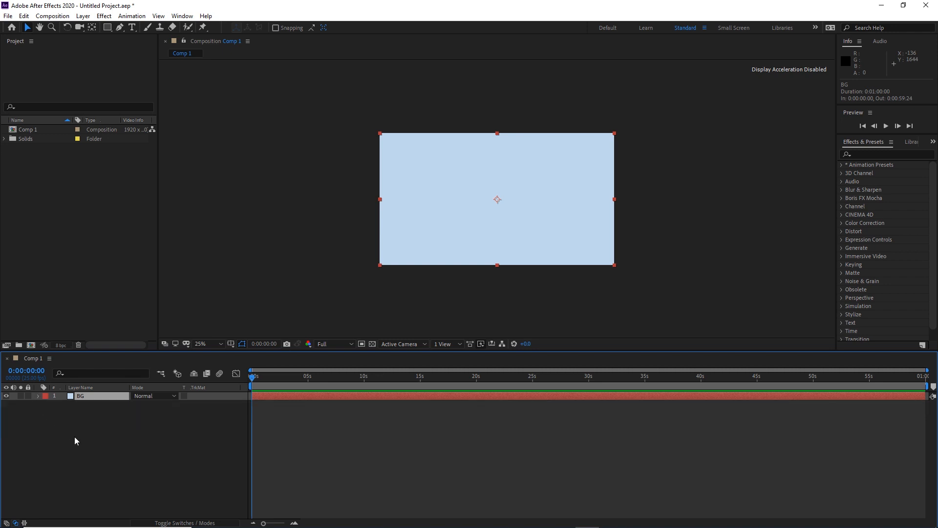
pyautogui.click(75, 436)
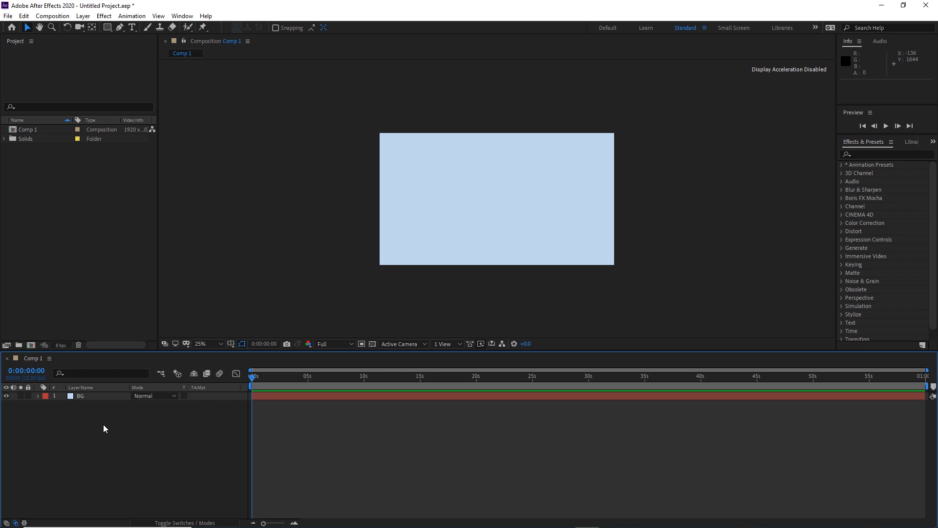
# Keyframe the BG layer's opacity at 0% at 0:00:00:00 and at 100% at 0:00:01:10
pyautogui.click(85, 395)
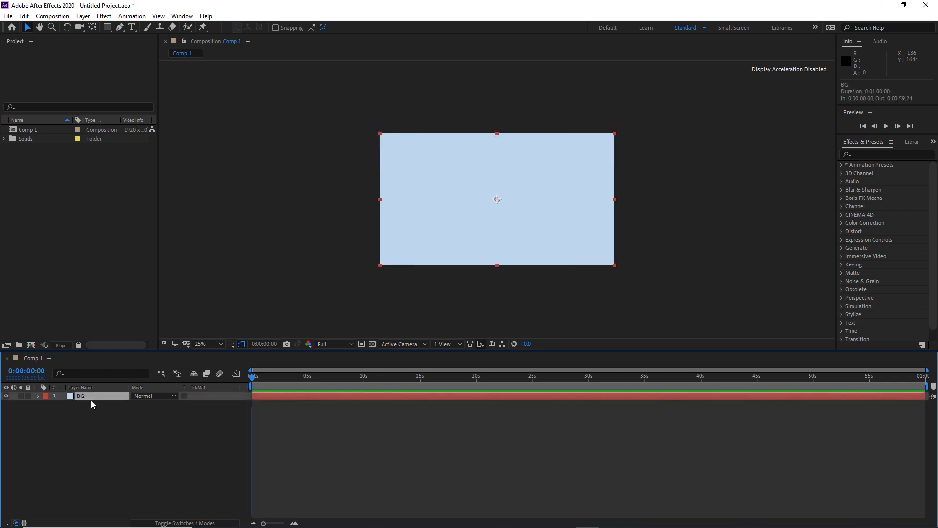
pyautogui.press('t')
pyautogui.click(139, 404)
pyautogui.write('0')
pyautogui.press('Return')
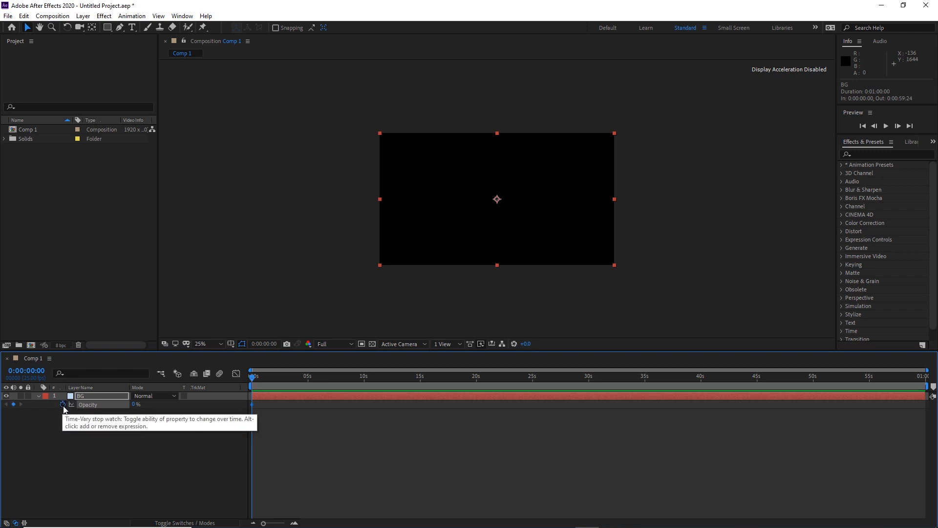
pyautogui.click(62, 404)
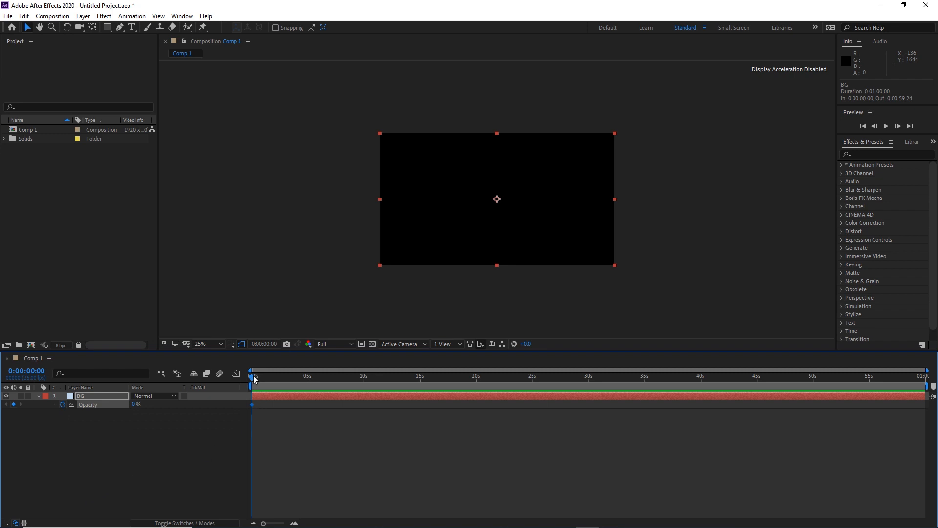
pyautogui.moveTo(254, 380)
pyautogui.mouseDown()
pyautogui.moveTo(300, 379)
pyautogui.moveTo(270, 383)
pyautogui.mouseUp()
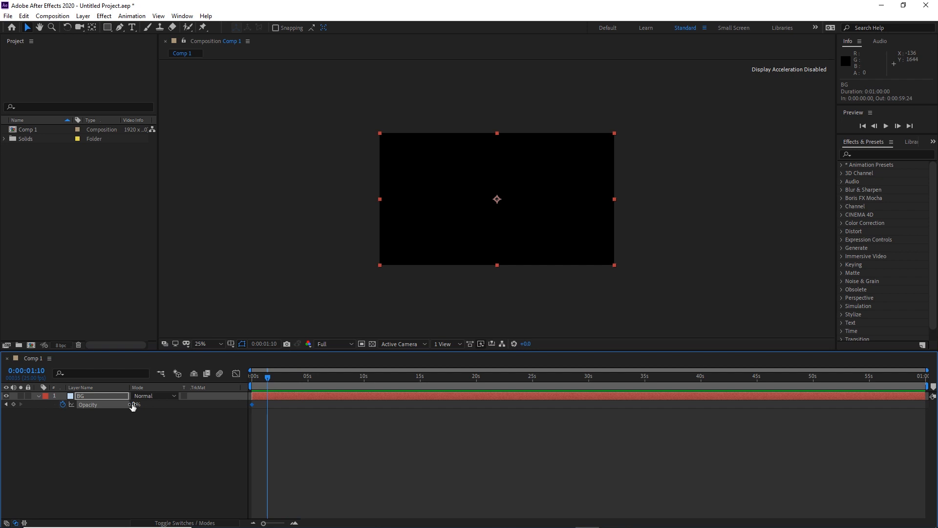
pyautogui.moveTo(132, 406); pyautogui.dragTo(203, 400)
# Preview the BG layer's opacity fade-in twice from the beginning of the composition and stop the playback
pyautogui.moveTo(268, 378); pyautogui.dragTo(254, 382)
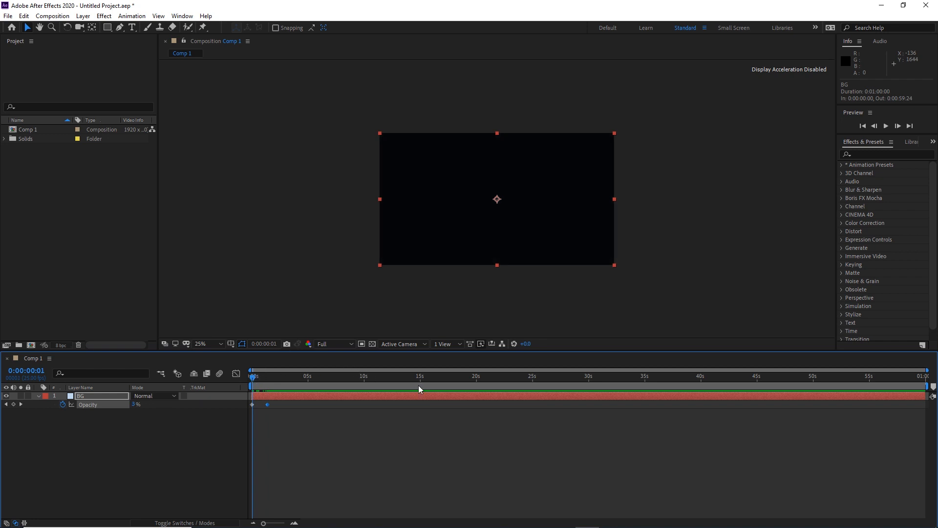
pyautogui.press('space')
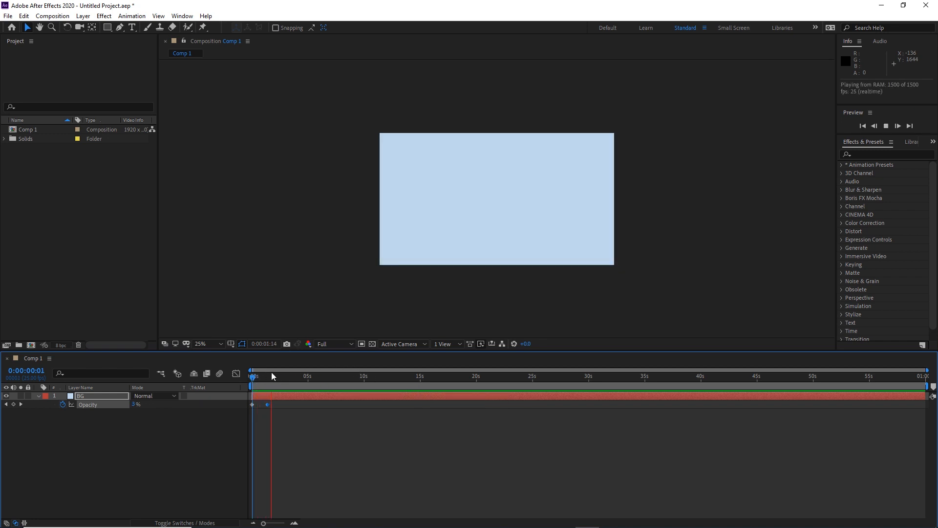
pyautogui.click(251, 377)
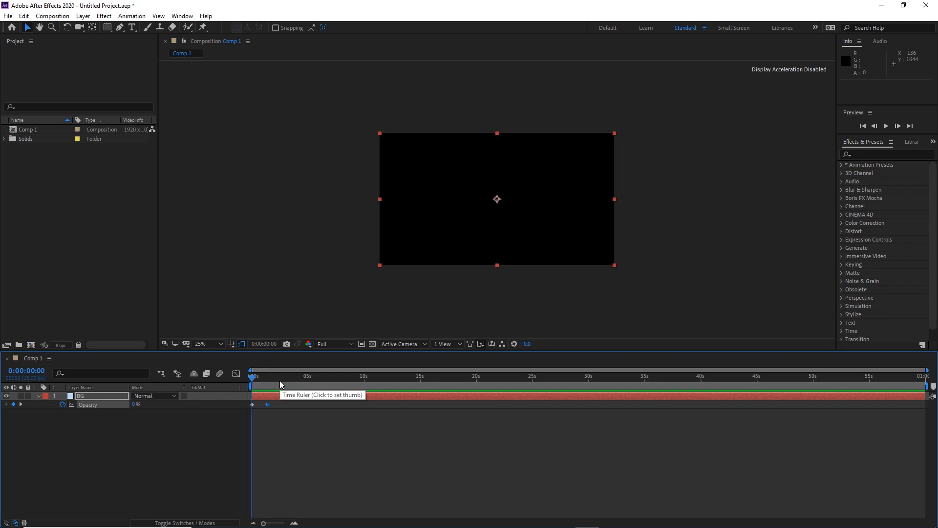
pyautogui.press('space')
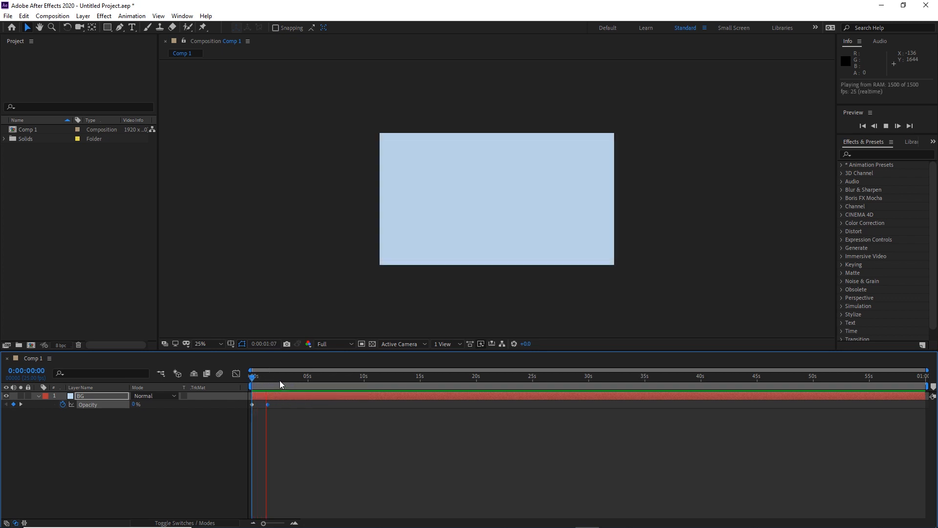
pyautogui.press('space')
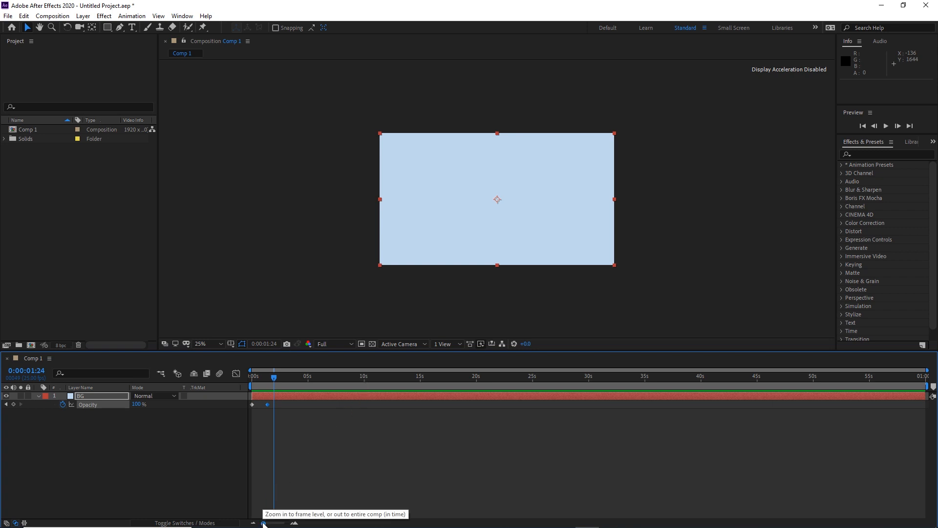
# Zoom the timeline in around the opacity keyframes and back out in time
pyautogui.moveTo(264, 523)
pyautogui.mouseDown()
pyautogui.moveTo(290, 523)
pyautogui.moveTo(278, 525)
pyautogui.mouseUp()
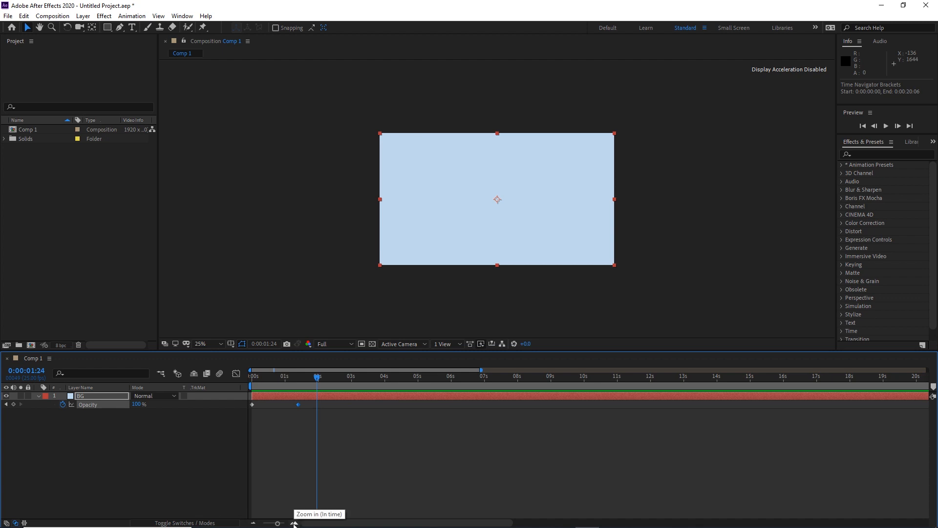
pyautogui.click(294, 524)
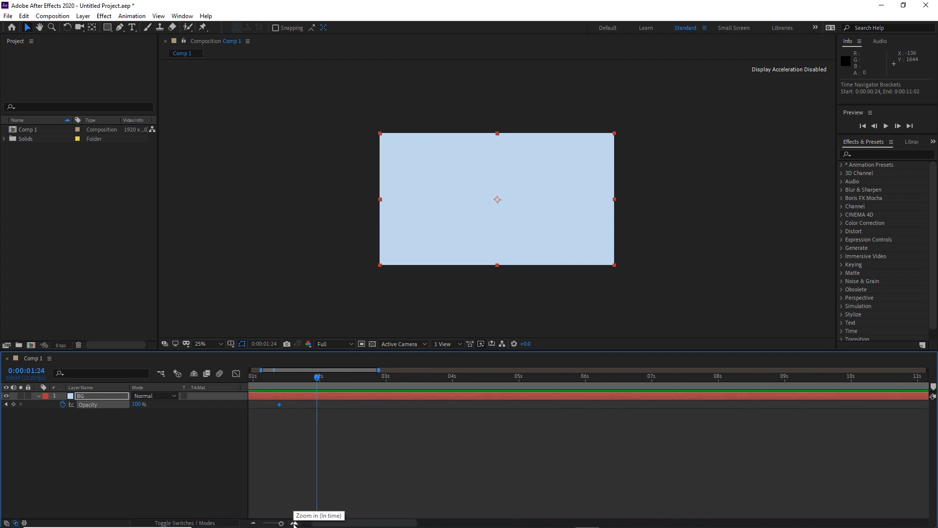
pyautogui.click(294, 524)
pyautogui.click(252, 524)
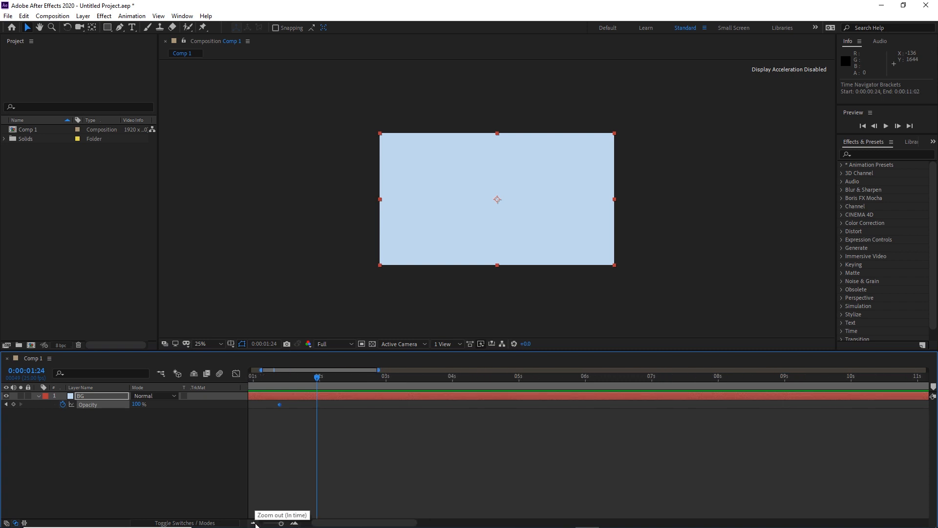
# Scrub through the BG layer's opacity fade-in at two timeline zoom levels, ending at 0:00:01:00
pyautogui.moveTo(317, 381); pyautogui.dragTo(205, 384)
pyautogui.click(409, 439)
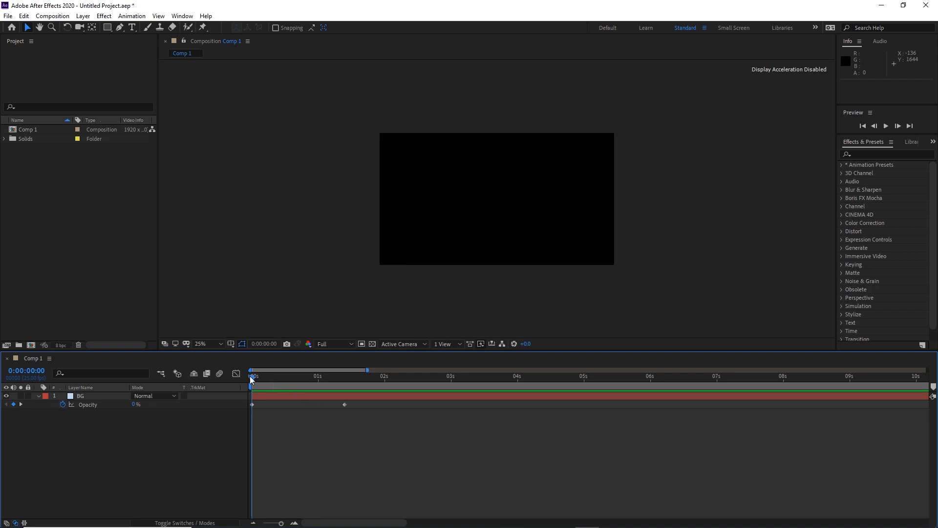
pyautogui.moveTo(252, 379); pyautogui.dragTo(285, 398)
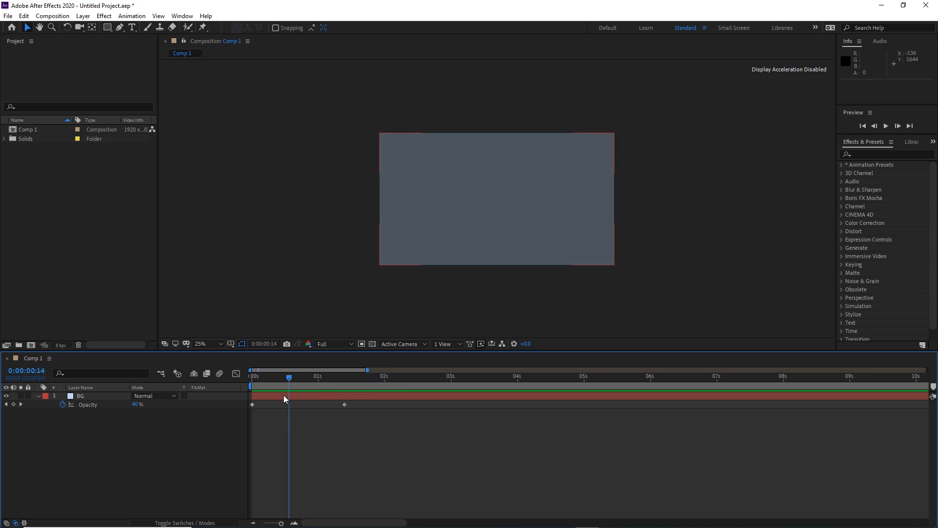
pyautogui.click(295, 523)
pyautogui.press('Home')
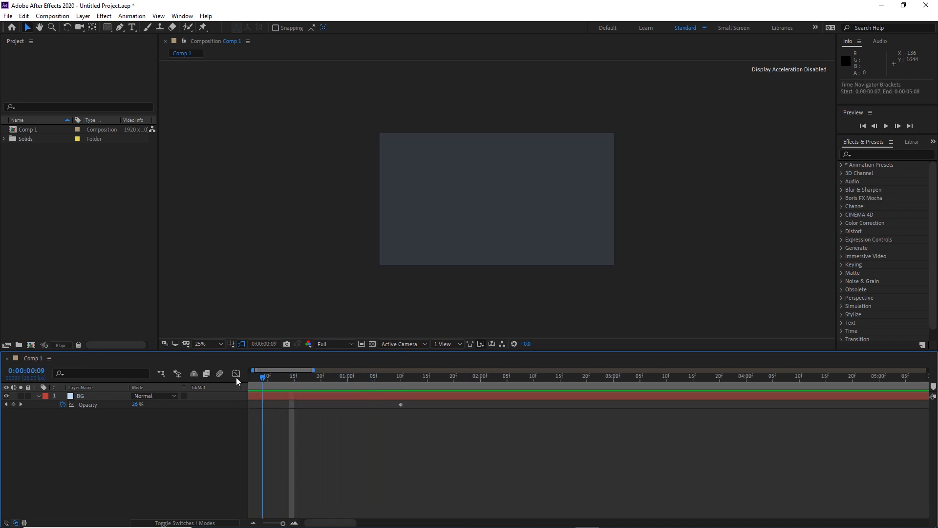
pyautogui.moveTo(251, 377); pyautogui.dragTo(385, 381)
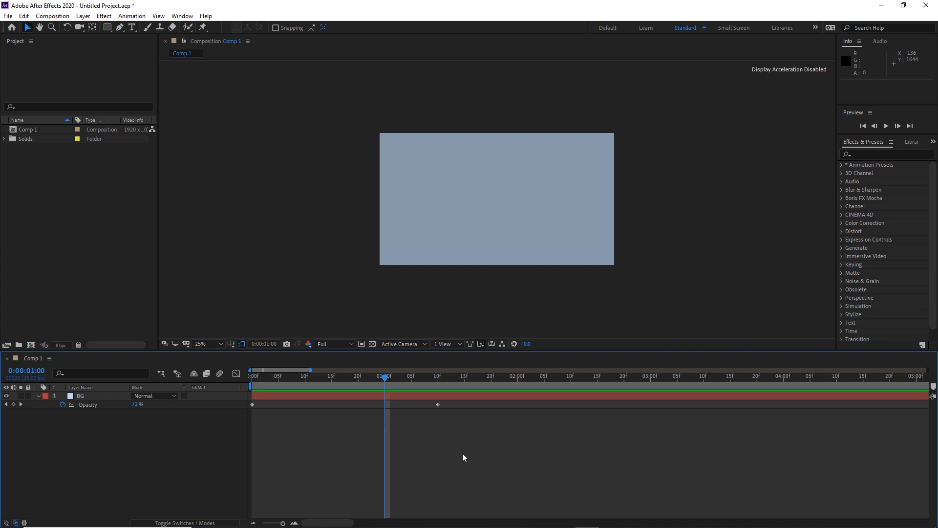
# Preview the opacity fade-in from the start of the composition and stop the playback past the second keyframe
pyautogui.click(439, 404)
pyautogui.moveTo(391, 380); pyautogui.dragTo(215, 374)
pyautogui.press('space')
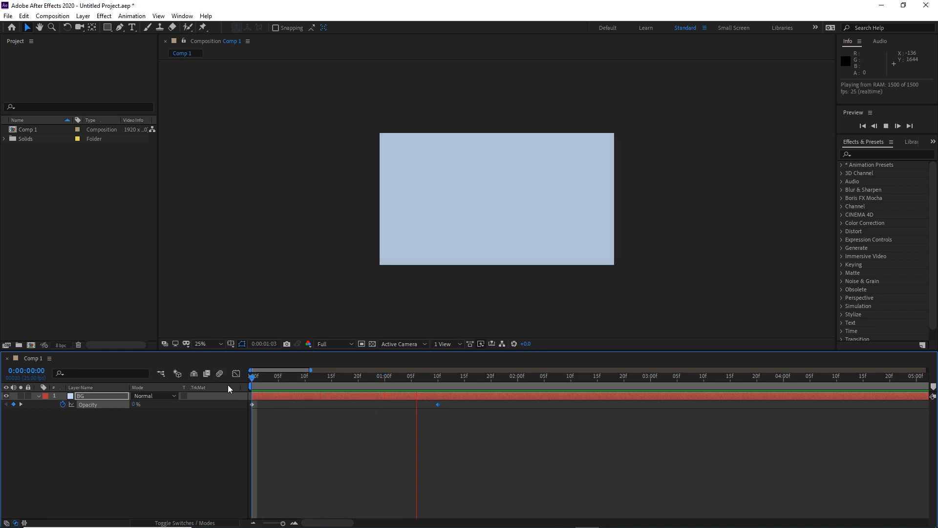
pyautogui.press('space')
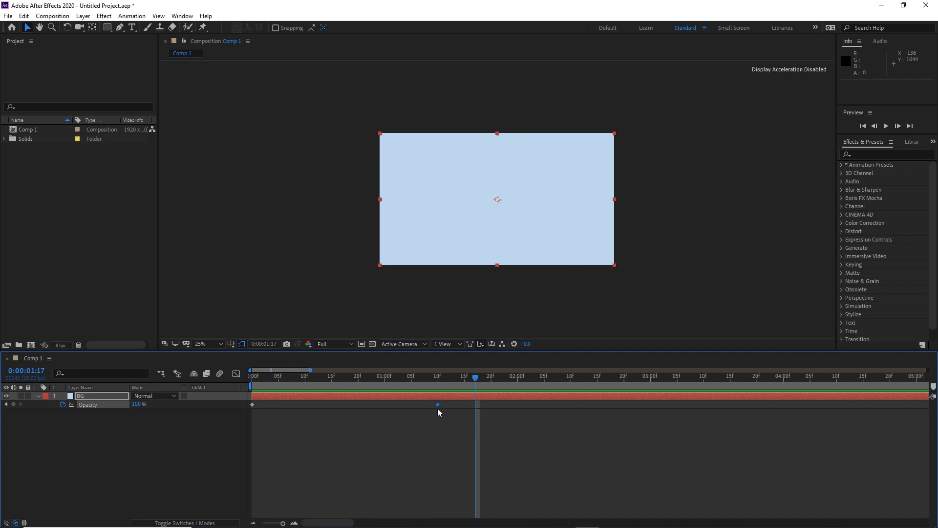
# Move the BG layer's 100% opacity keyframe to 0:00:02:09 and its 0% keyframe to 0:00:00:19
pyautogui.moveTo(438, 405); pyautogui.dragTo(565, 404)
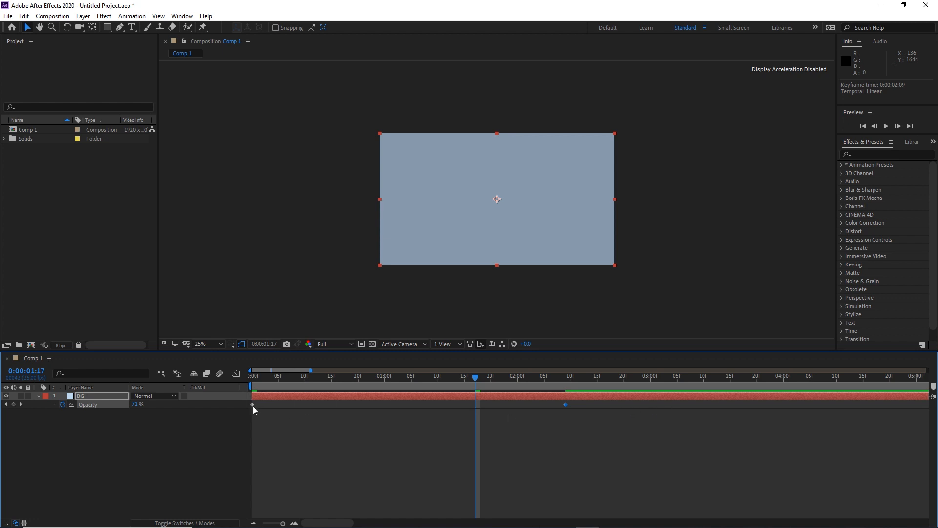
pyautogui.moveTo(254, 403)
pyautogui.moveTo(254, 404); pyautogui.dragTo(353, 405)
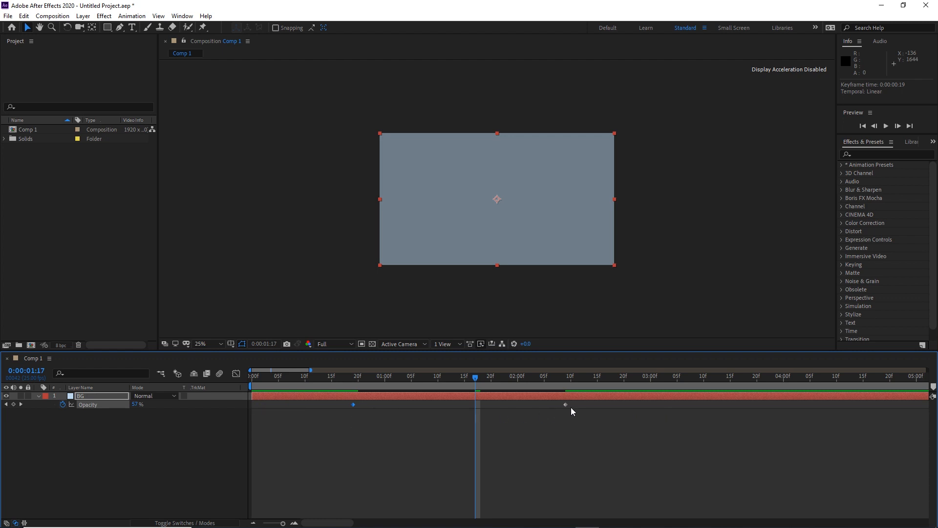
# Shift both opacity keyframes back so the first sits at 0:00:00:00, and move the second one to 0:00:00:15
pyautogui.click(573, 412)
pyautogui.moveTo(599, 403); pyautogui.dragTo(258, 405)
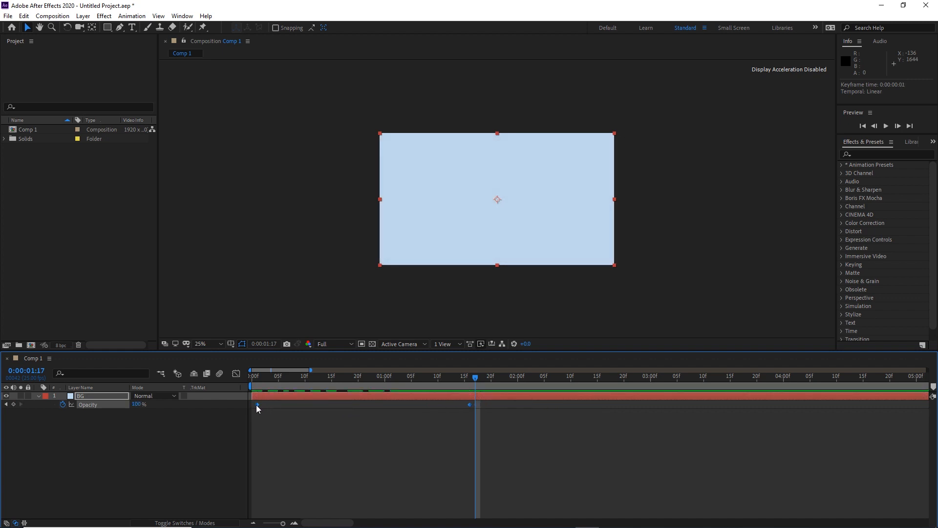
pyautogui.click(466, 415)
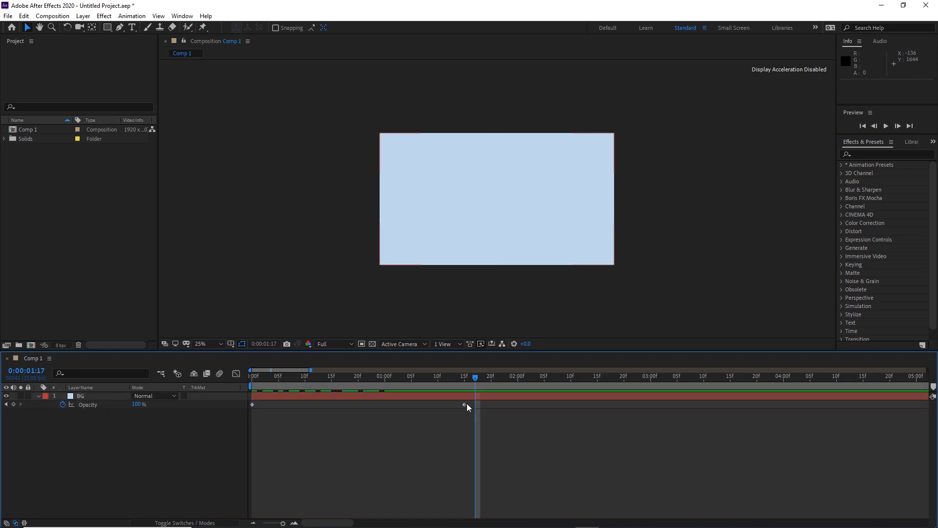
pyautogui.moveTo(465, 404); pyautogui.dragTo(331, 404)
pyautogui.click(171, 446)
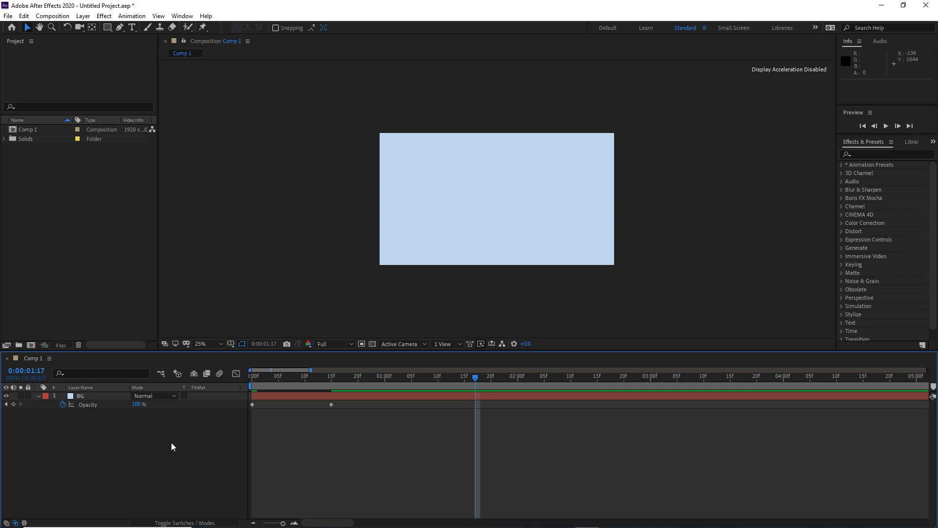
# Reveal all of the BG layer's Transform properties and keyframe its Scale at 0% at 0:00:00:00
pyautogui.click(39, 396)
pyautogui.click(39, 396)
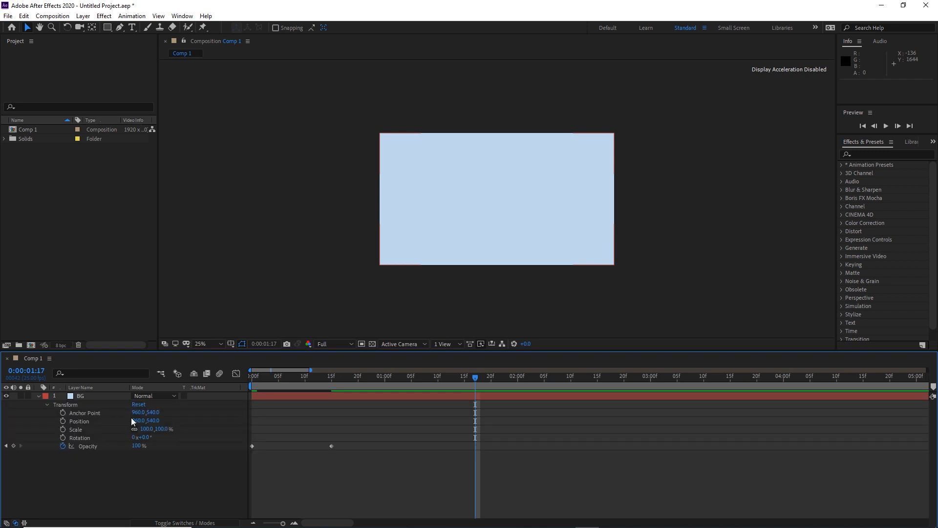
pyautogui.moveTo(473, 372); pyautogui.dragTo(332, 395)
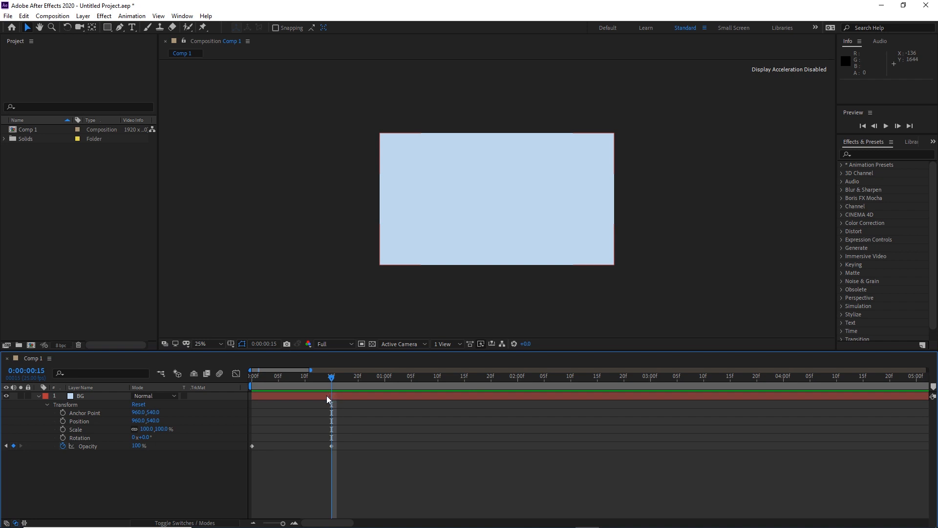
pyautogui.moveTo(331, 376); pyautogui.dragTo(252, 386)
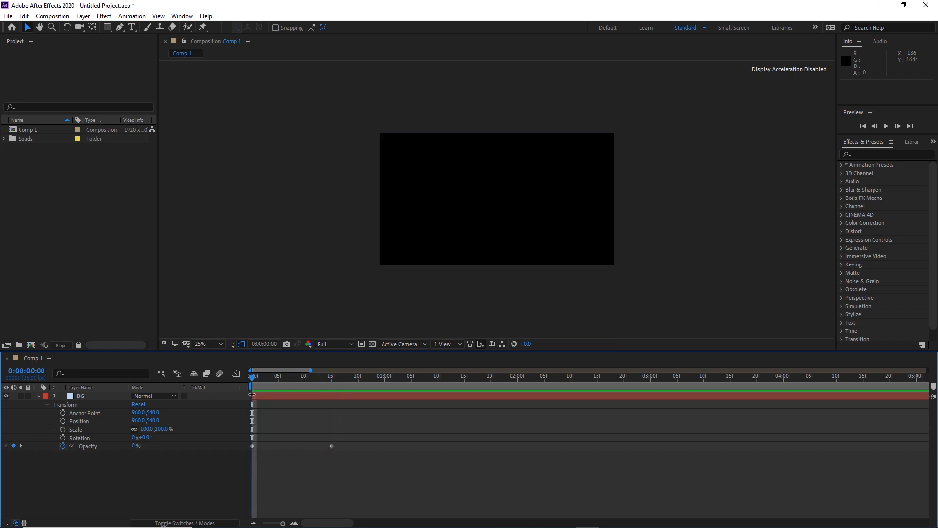
pyautogui.click(162, 429)
pyautogui.write('0')
pyautogui.press('Return')
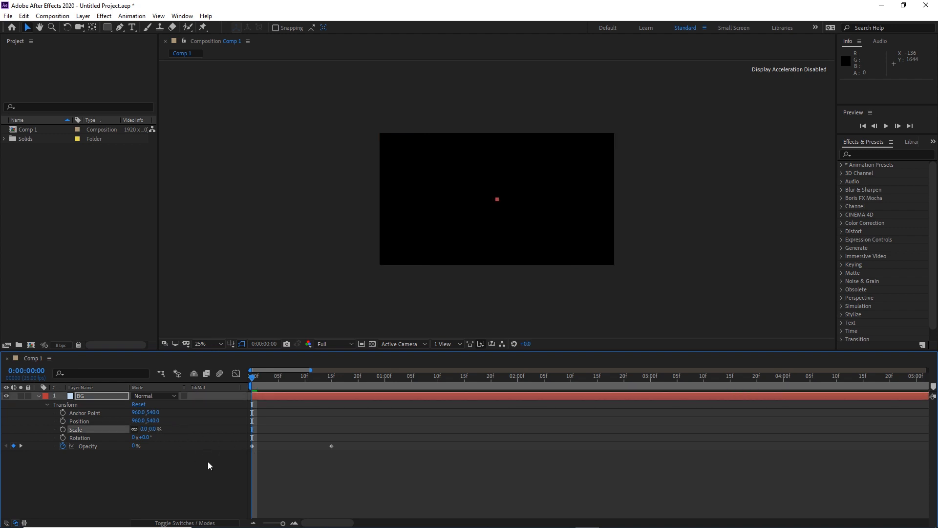
pyautogui.click(63, 429)
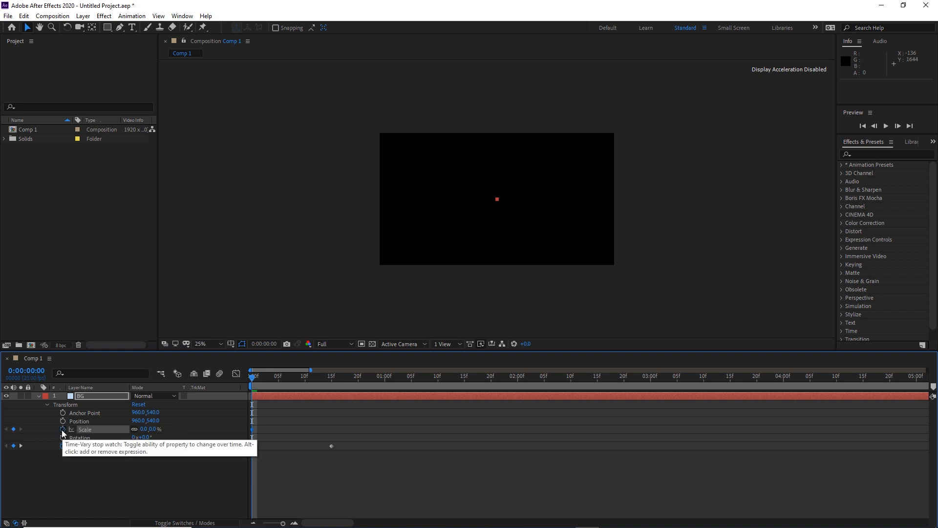
# Keyframe the BG layer's Scale at 100% at 0:00:00:15, in line with the second opacity keyframe, and deselect the layer
pyautogui.moveTo(252, 376); pyautogui.dragTo(332, 379)
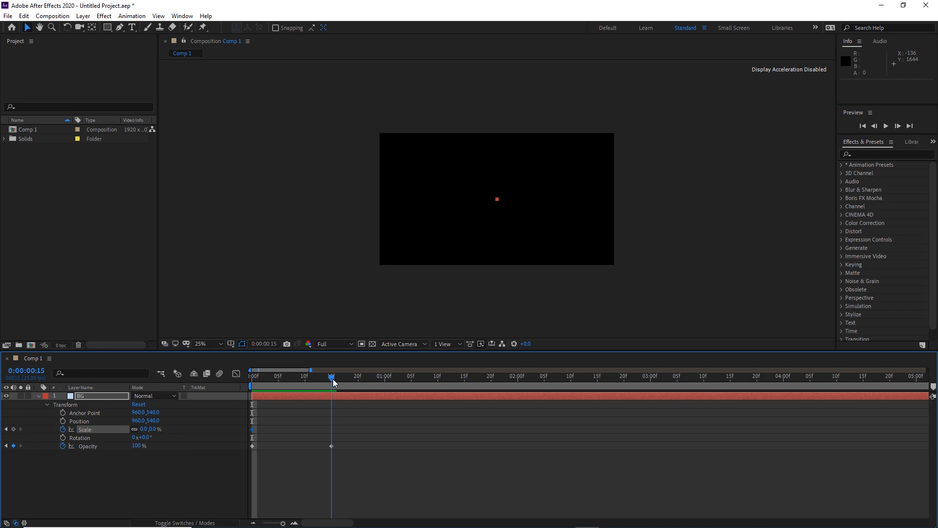
pyautogui.click(155, 428)
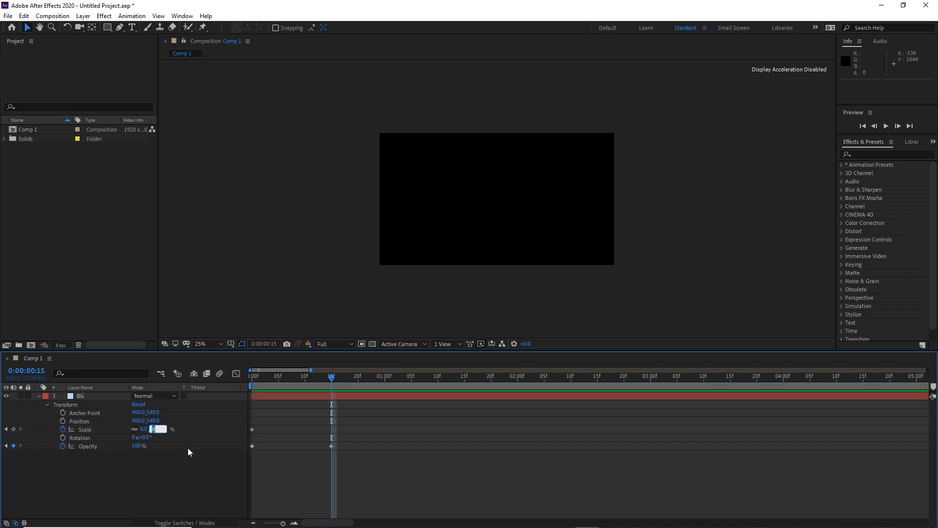
pyautogui.write('100')
pyautogui.press('Return')
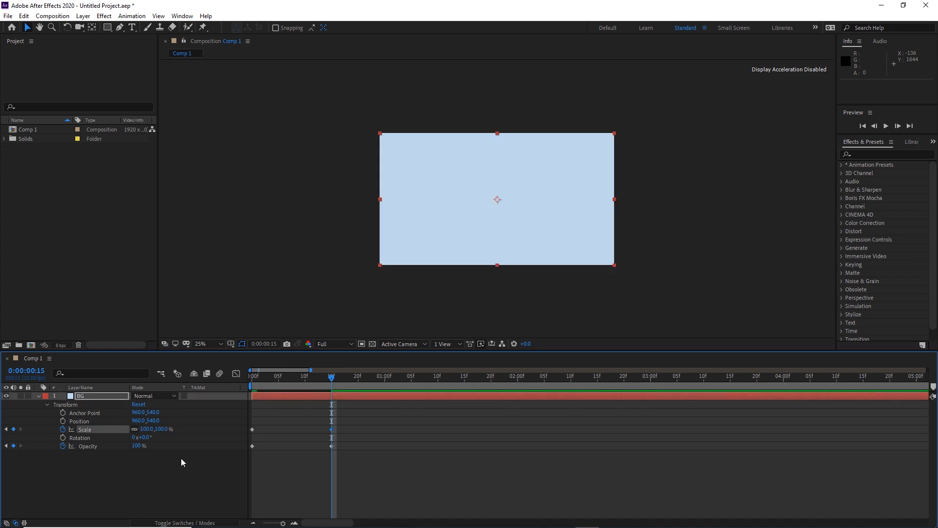
pyautogui.moveTo(331, 377)
pyautogui.mouseDown()
pyautogui.moveTo(248, 386)
pyautogui.moveTo(331, 377)
pyautogui.mouseUp()
pyautogui.click(164, 471)
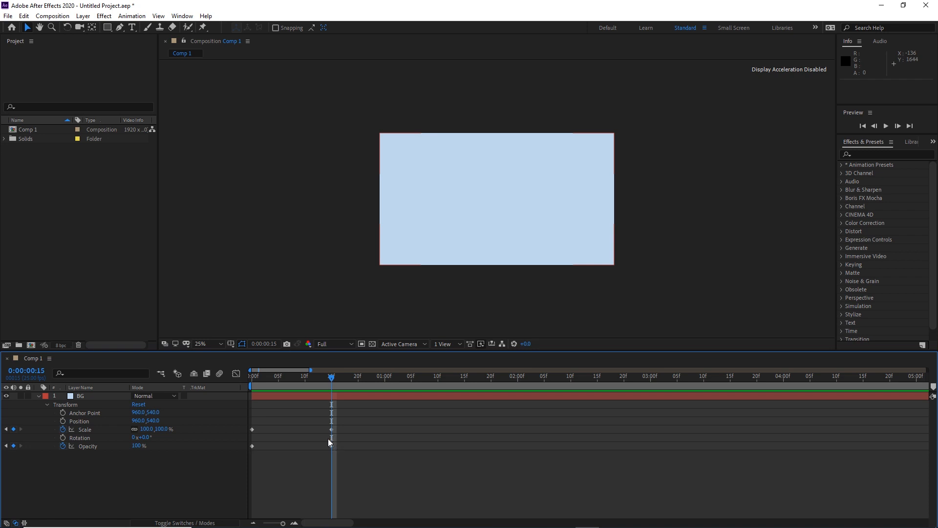
# Keyframe the BG layer's Rotation at 0° at 0:00:00:15 and at 173° at 0:00:00:00
pyautogui.click(63, 438)
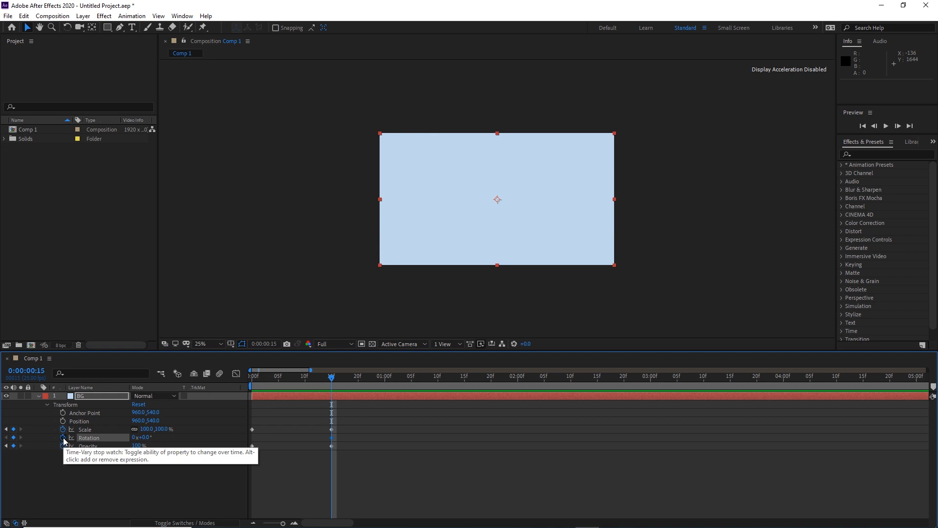
pyautogui.moveTo(332, 379); pyautogui.dragTo(252, 385)
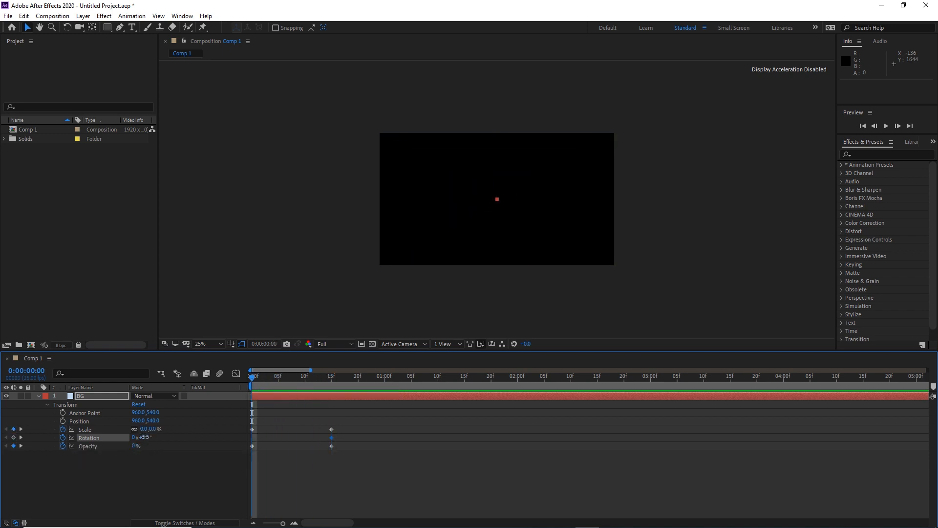
pyautogui.moveTo(145, 437); pyautogui.dragTo(231, 443)
# Preview the combined scale, rotation and opacity animation from the start, stop it, and deselect the layer at 0:00:00:22
pyautogui.moveTo(255, 380)
pyautogui.mouseDown()
pyautogui.moveTo(359, 386)
pyautogui.moveTo(250, 389)
pyautogui.mouseUp()
pyautogui.press('space')
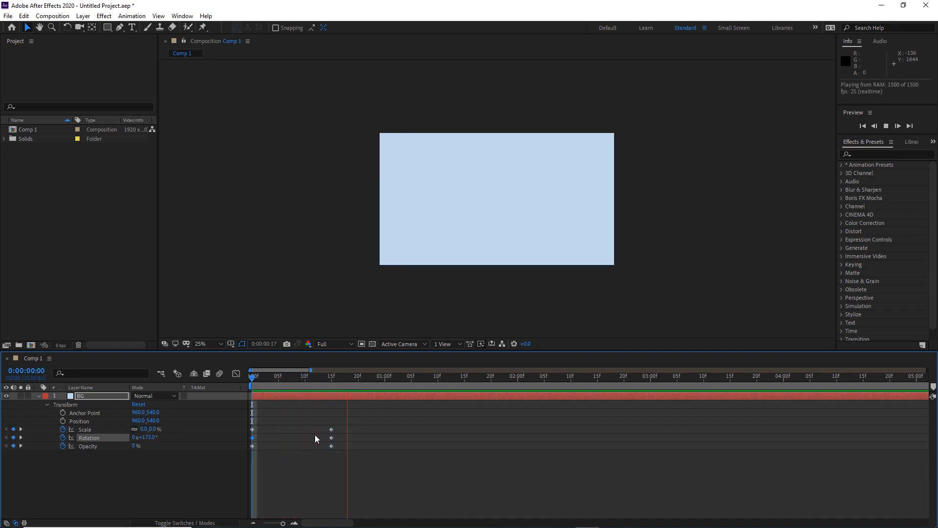
pyautogui.press('space')
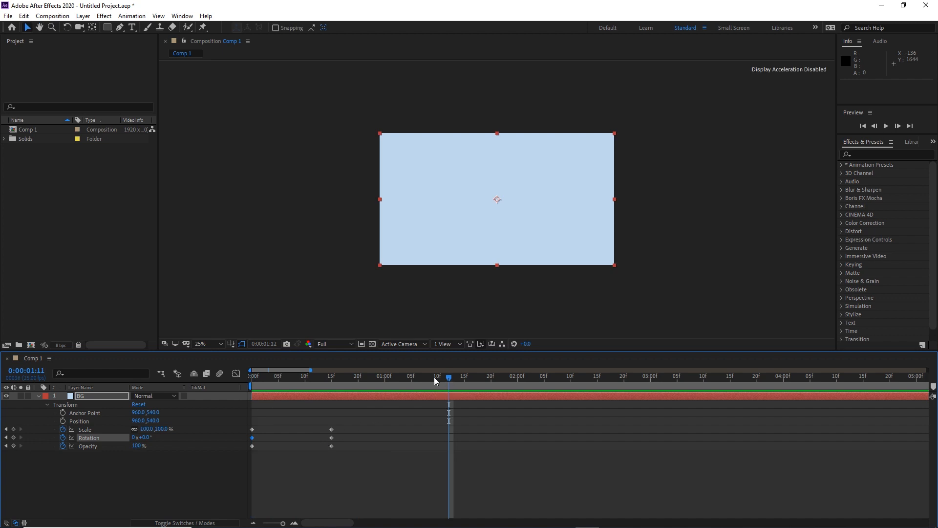
pyautogui.moveTo(378, 379); pyautogui.dragTo(369, 379)
pyautogui.click(353, 430)
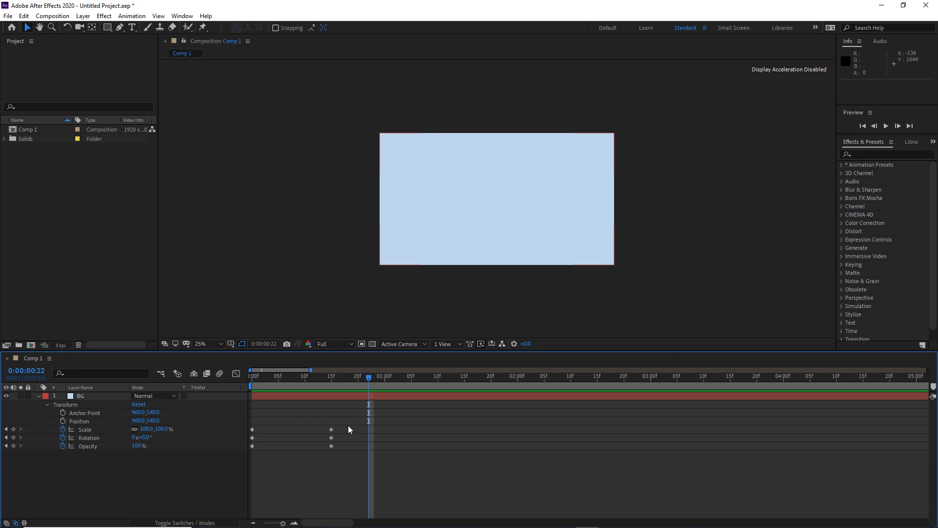
# Retime all Scale, Rotation and Opacity keyframes together so they sit at about 0:00:00:04 and 0:00:00:23
pyautogui.moveTo(336, 451); pyautogui.dragTo(275, 436)
pyautogui.click(402, 436)
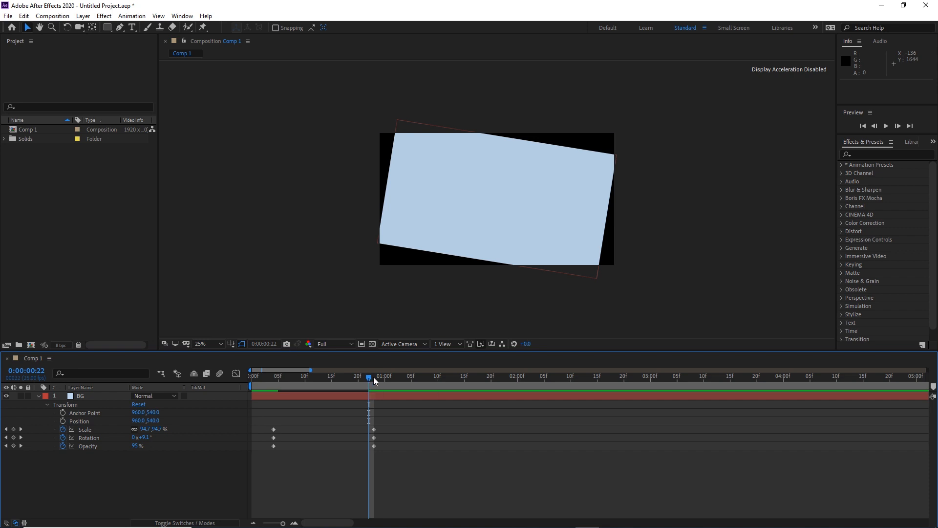
# Delete all the BG layer's keyframes with the playhead past them at 0:00:01:07, and undo the deletion
pyautogui.moveTo(373, 377); pyautogui.dragTo(421, 382)
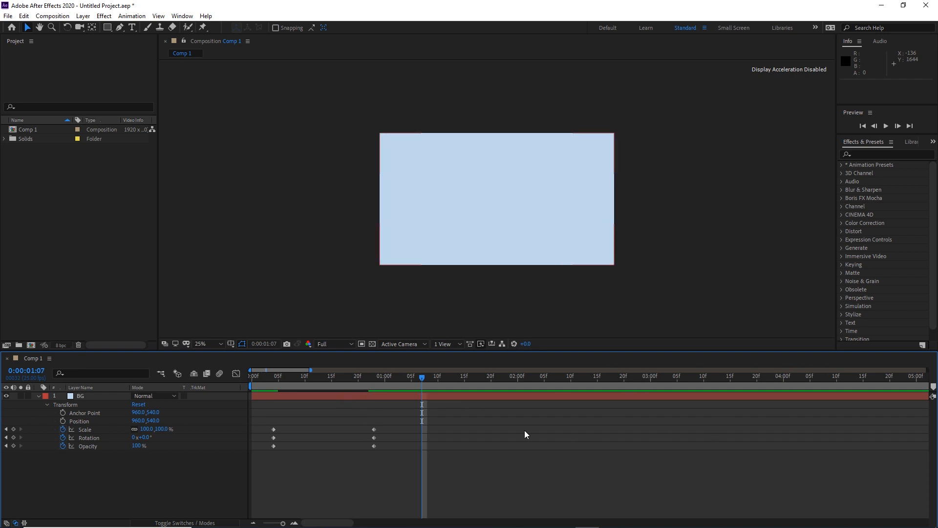
pyautogui.moveTo(396, 420); pyautogui.dragTo(270, 460)
pyautogui.press('Delete')
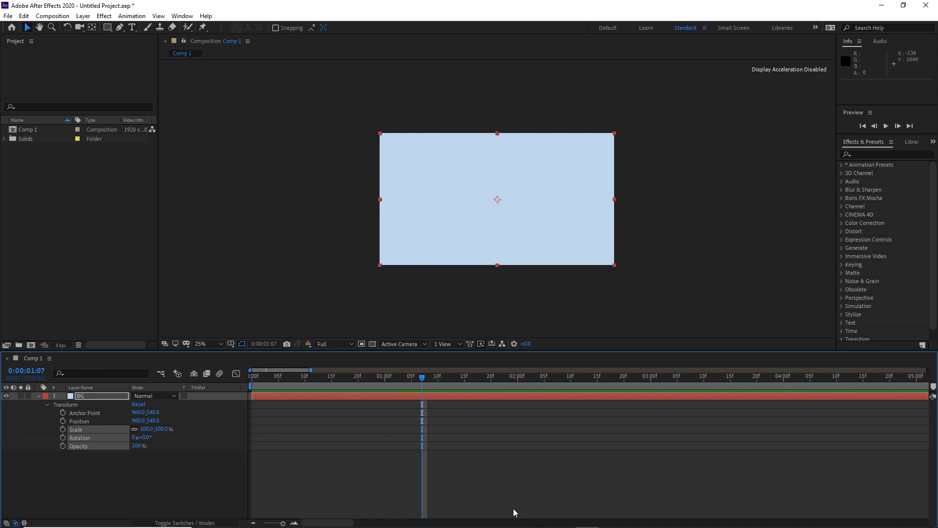
pyautogui.hotkey('ctrl', 'z')
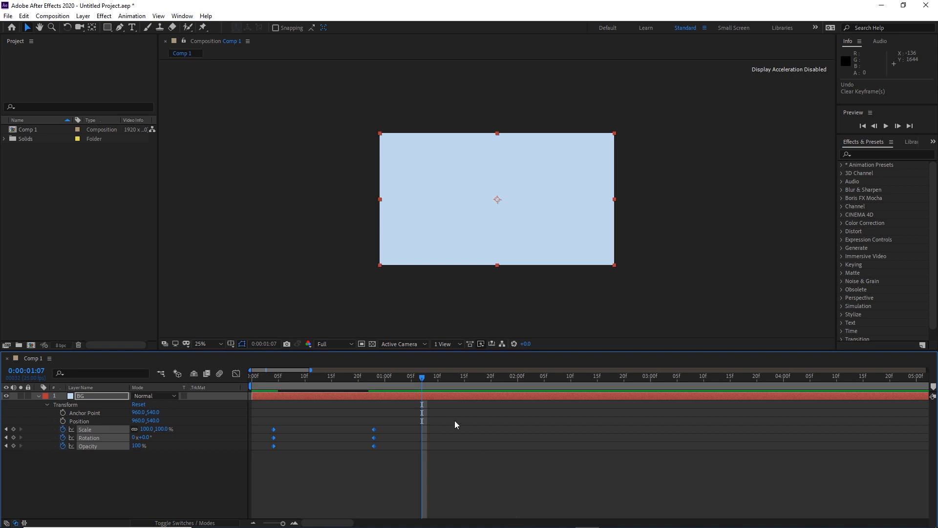
# Delete all the keyframes with the playhead between them at 0:00:00:15, and undo the deletion
pyautogui.moveTo(416, 381); pyautogui.dragTo(329, 387)
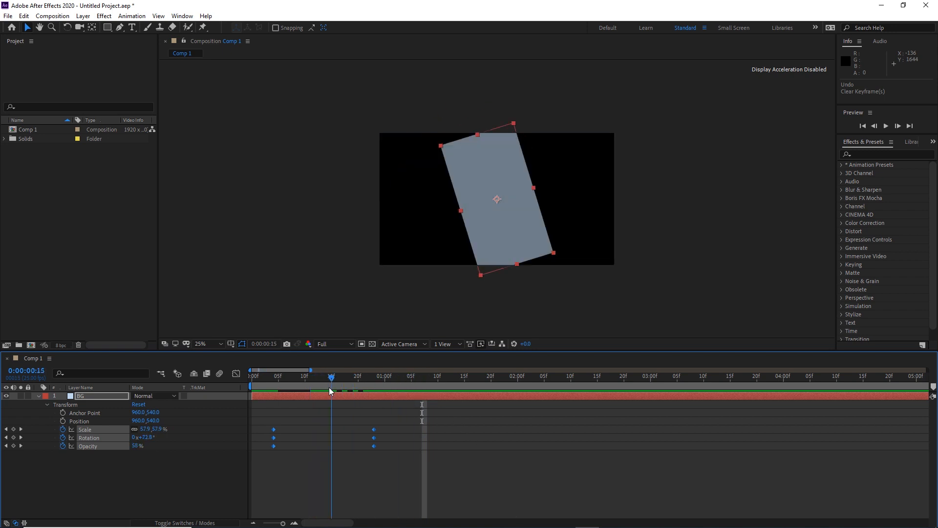
pyautogui.click(424, 434)
pyautogui.moveTo(412, 423); pyautogui.dragTo(259, 453)
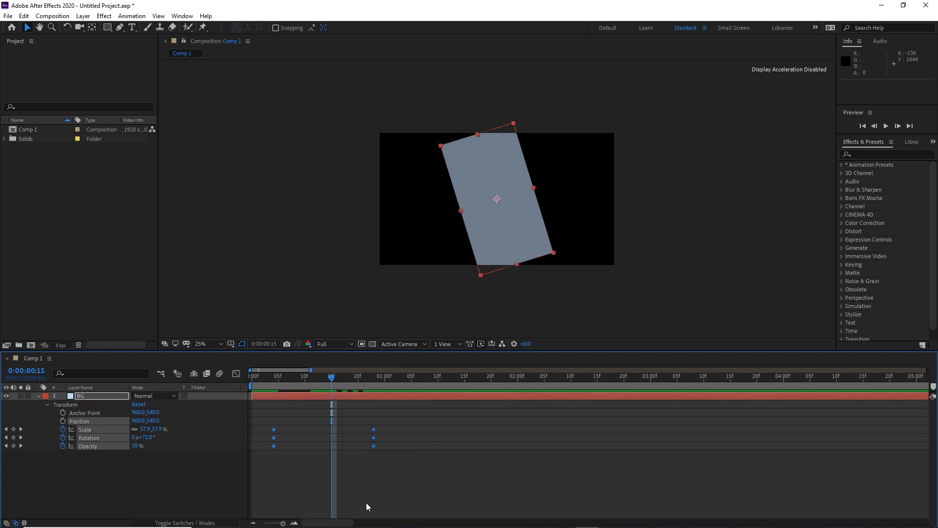
pyautogui.press('Delete')
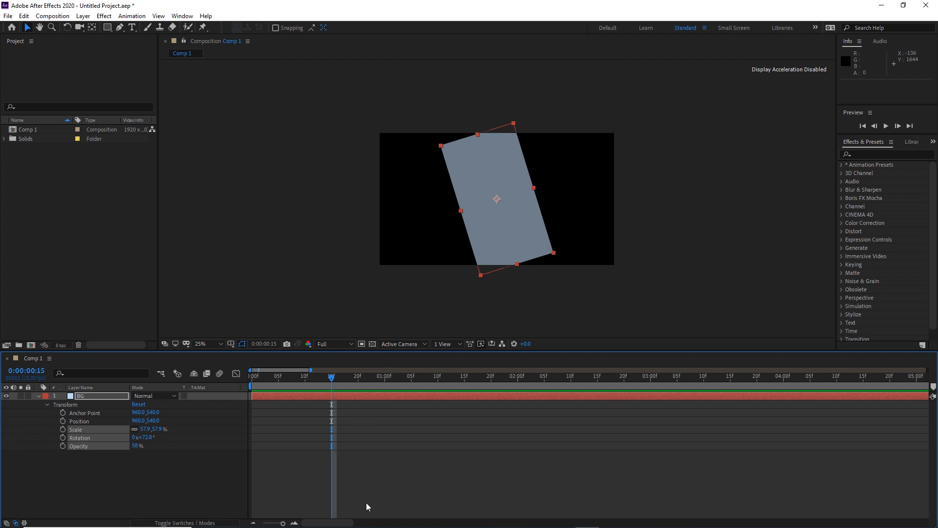
pyautogui.hotkey('ctrl', 'z')
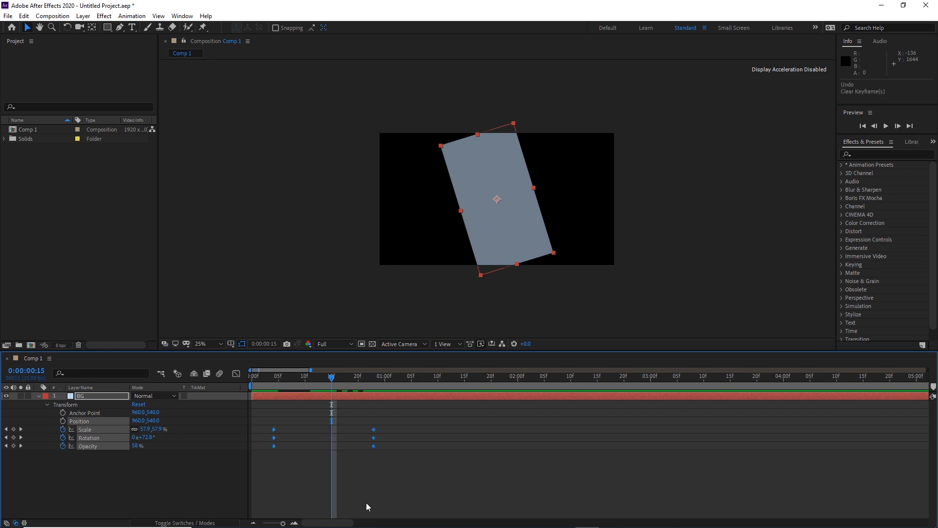
# Delete all Scale, Rotation and Opacity keyframes with the playhead before them at 0:00:00:03
pyautogui.moveTo(331, 377); pyautogui.dragTo(267, 388)
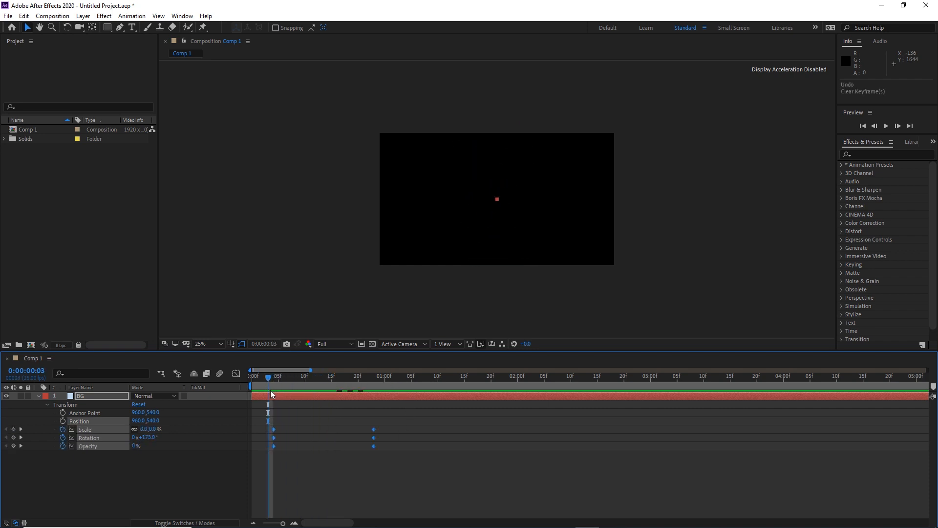
pyautogui.moveTo(395, 432); pyautogui.dragTo(272, 446)
pyautogui.press('Delete')
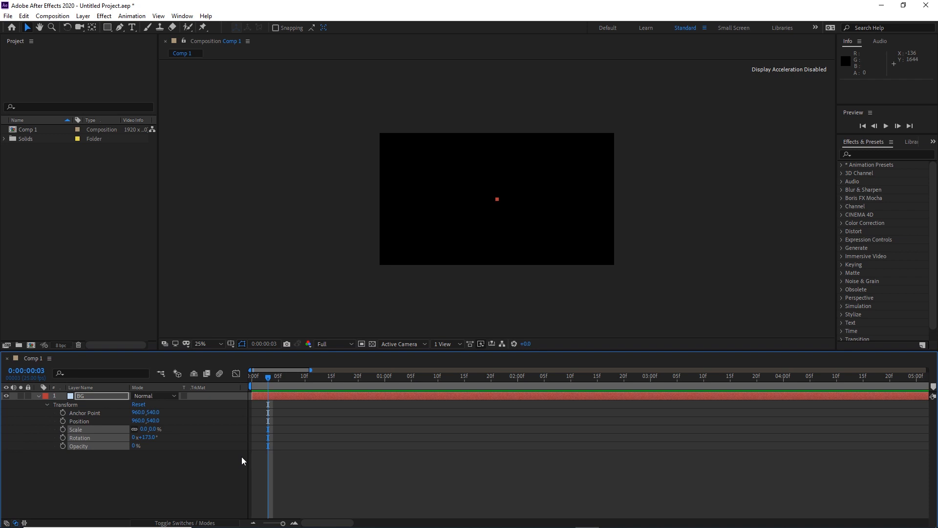
# Reset the BG layer's Opacity, Rotation and Scale to their defaults, and collapse its properties
pyautogui.click(108, 462)
pyautogui.click(81, 447)
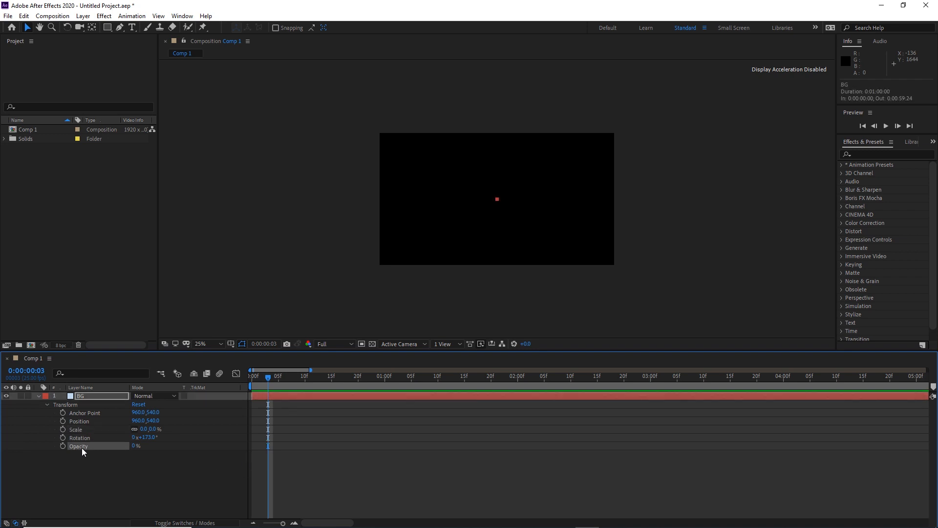
pyautogui.rightClick(81, 448)
pyautogui.click(98, 396)
pyautogui.click(80, 436)
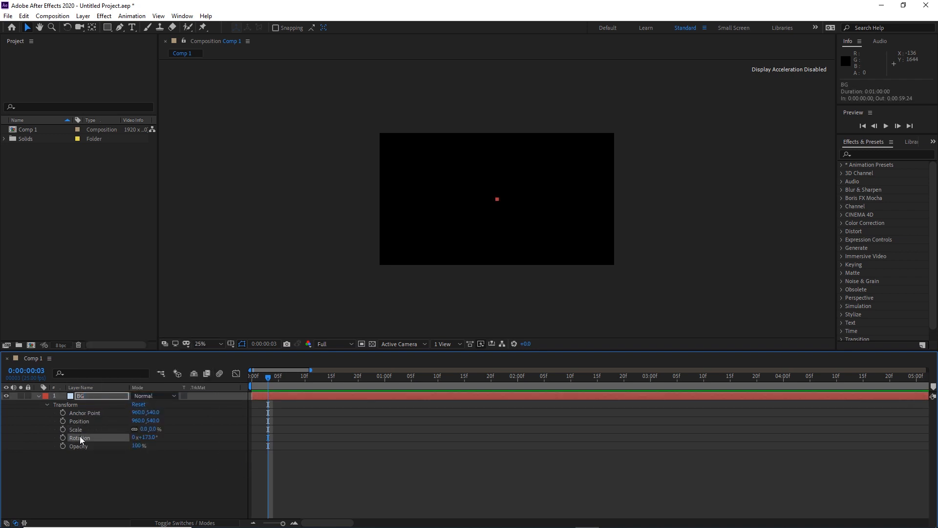
pyautogui.rightClick(81, 436)
pyautogui.click(96, 385)
pyautogui.click(77, 427)
pyautogui.rightClick(77, 428)
pyautogui.click(96, 377)
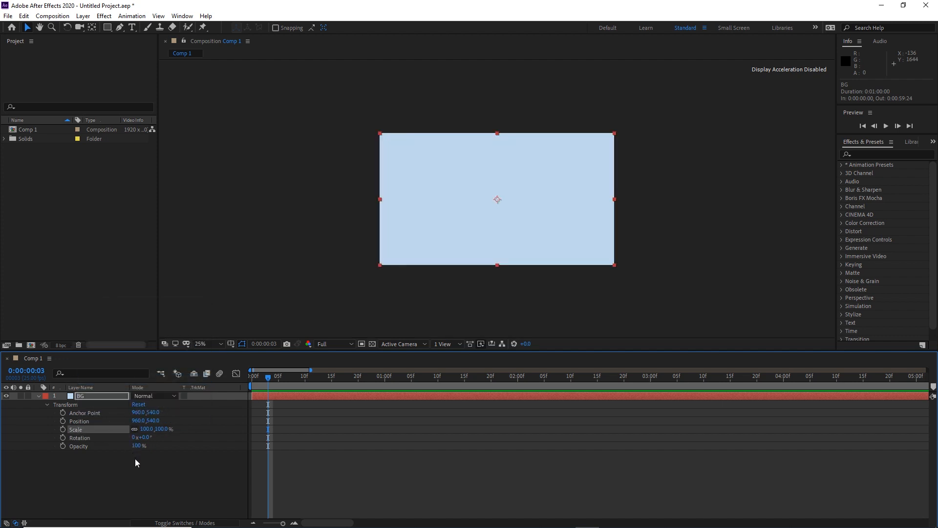
pyautogui.click(140, 469)
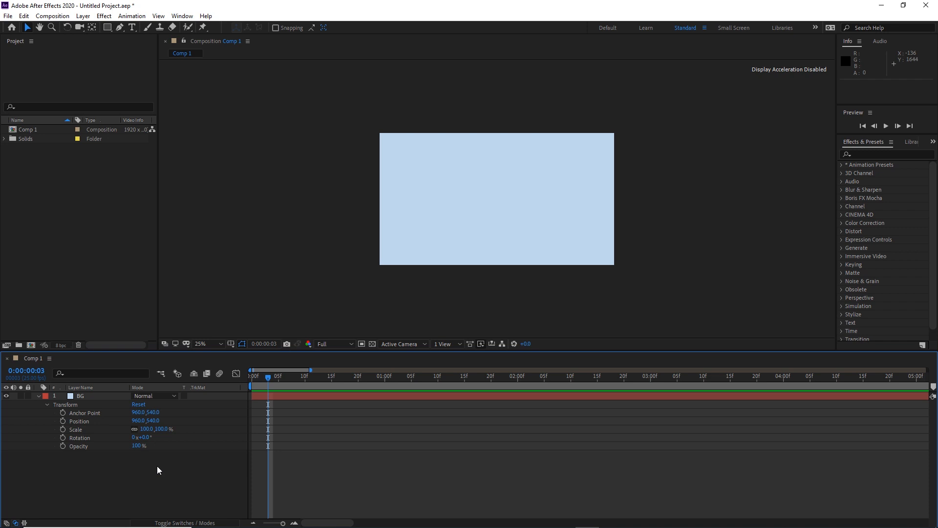
pyautogui.click(40, 397)
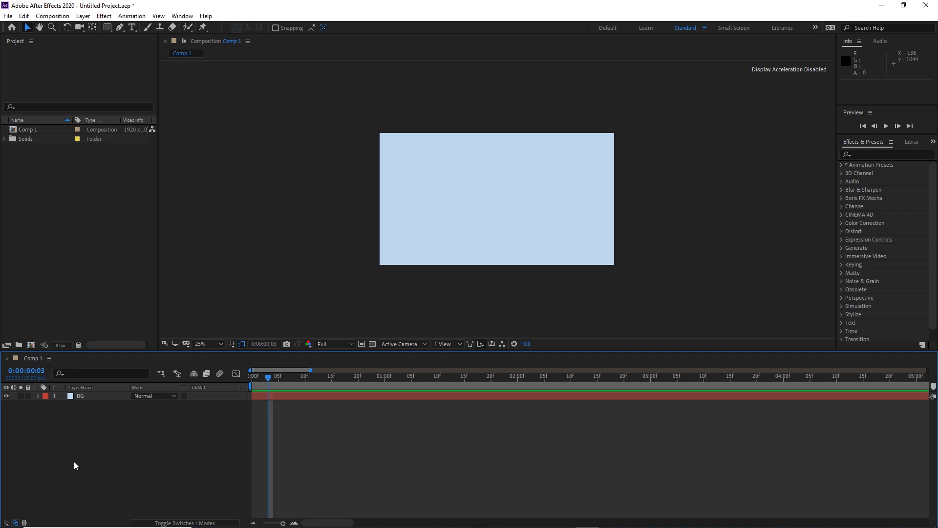
# Change the BG solid's color to white (FFFFFF) in its solid settings
pyautogui.click(91, 396)
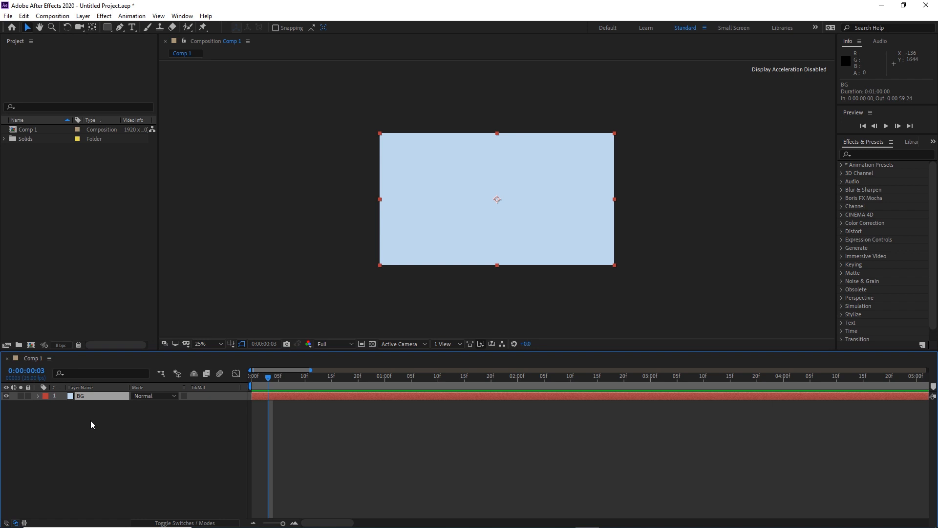
pyautogui.click(83, 16)
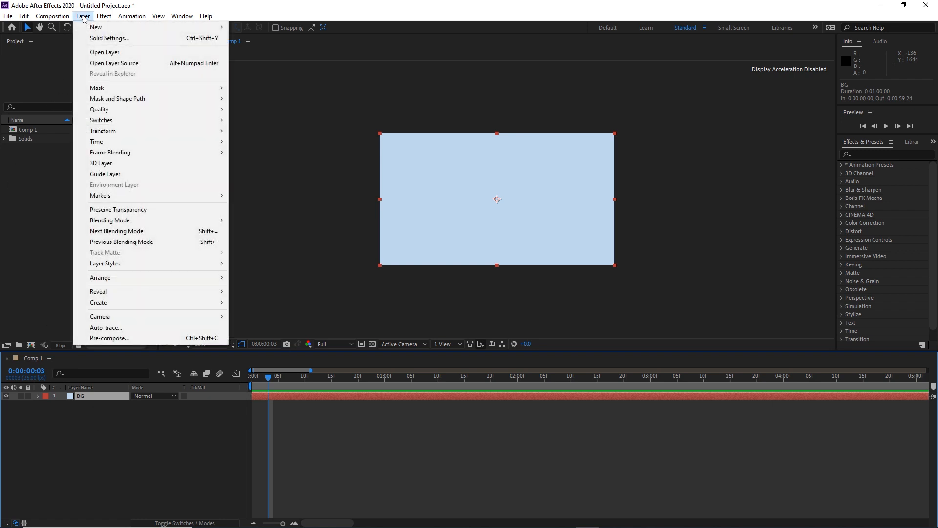
pyautogui.click(96, 39)
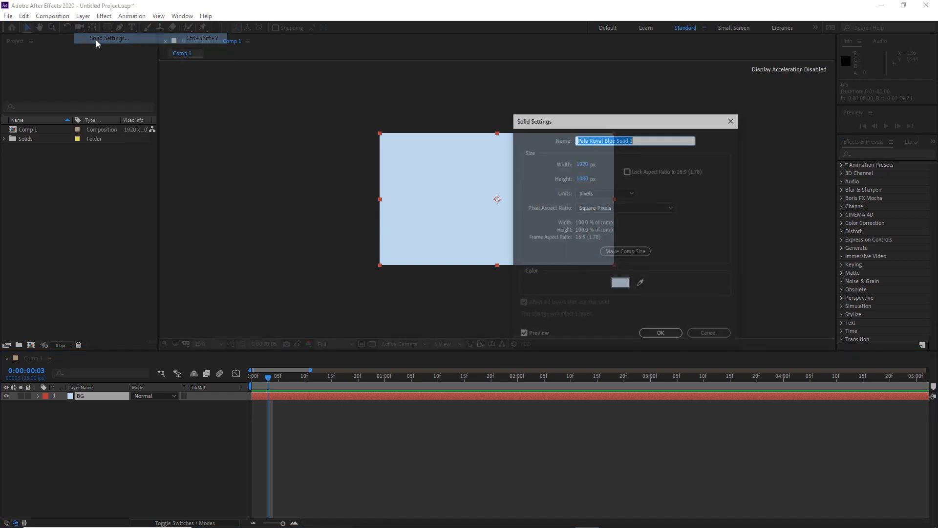
pyautogui.click(617, 285)
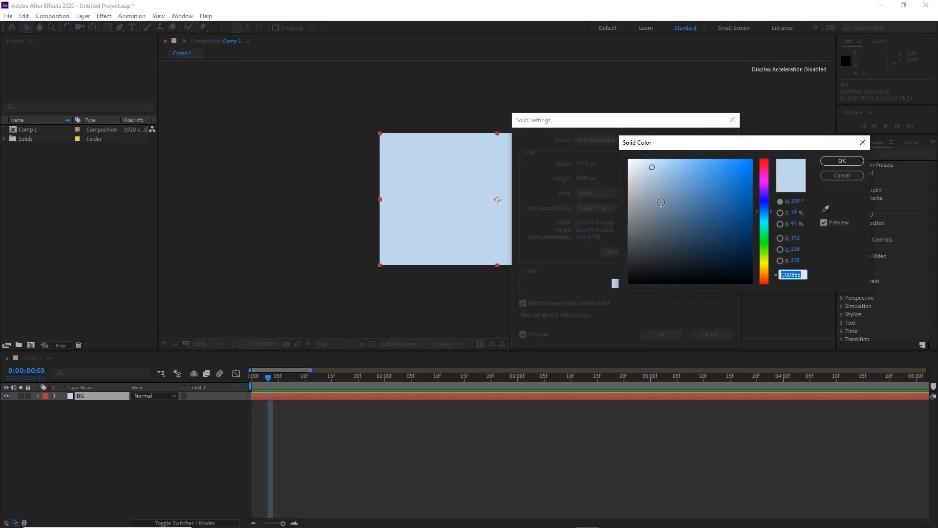
pyautogui.moveTo(650, 167); pyautogui.dragTo(611, 151)
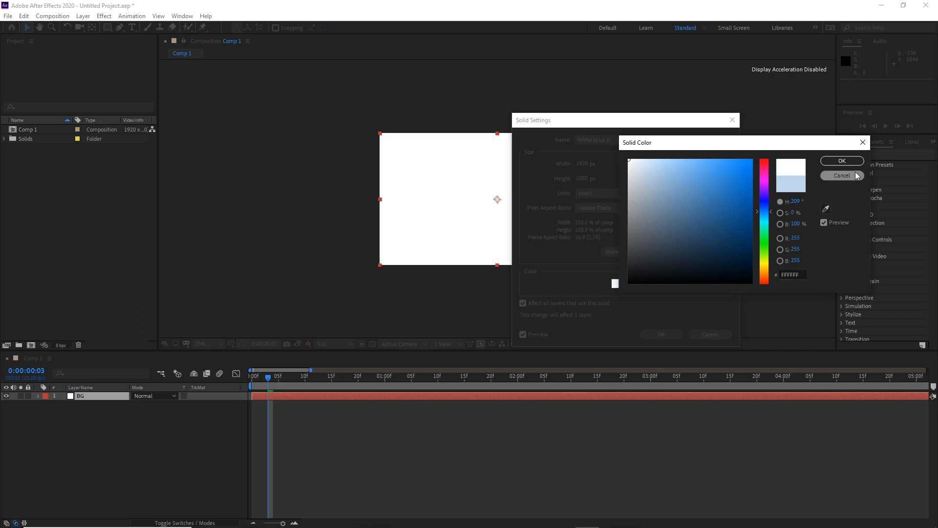
pyautogui.click(841, 160)
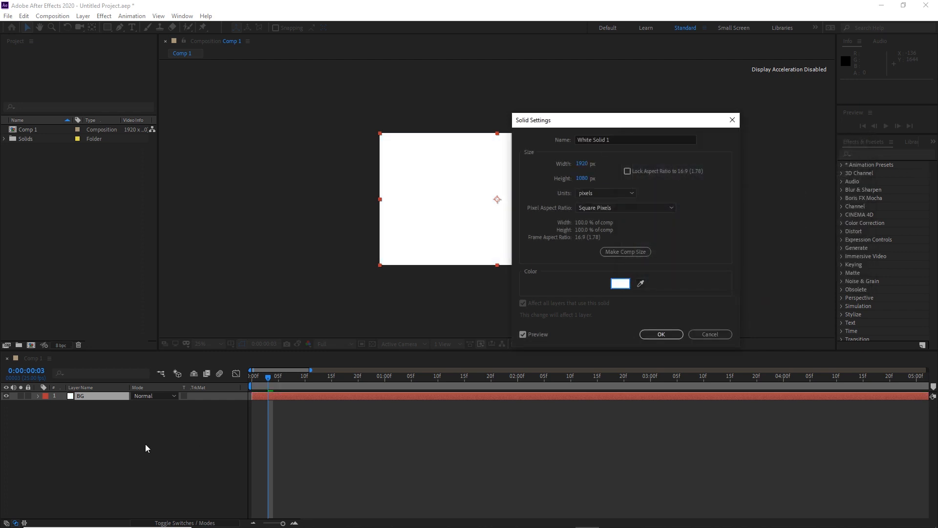
pyautogui.click(661, 335)
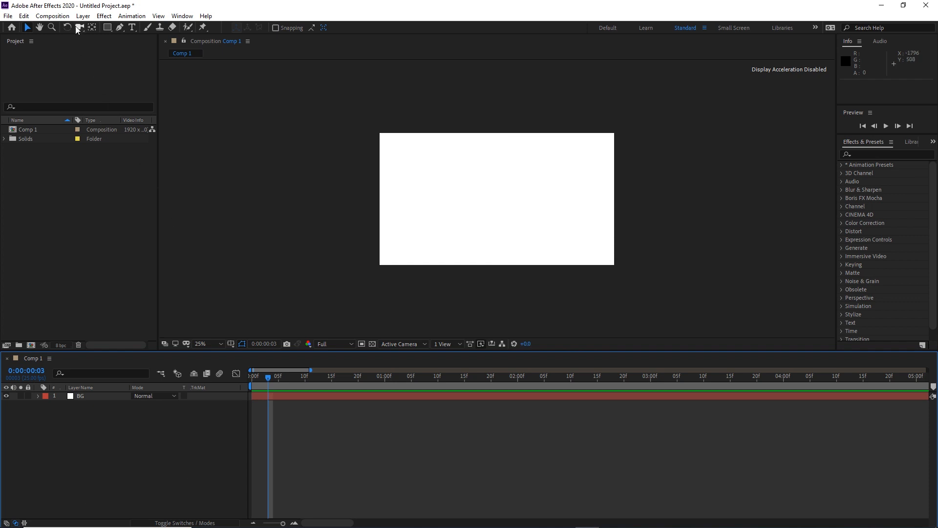
# Create a new 1920 x 1080 solid layer in light blue (A4DAEE) above BG
pyautogui.click(104, 16)
pyautogui.click(103, 16)
pyautogui.click(83, 16)
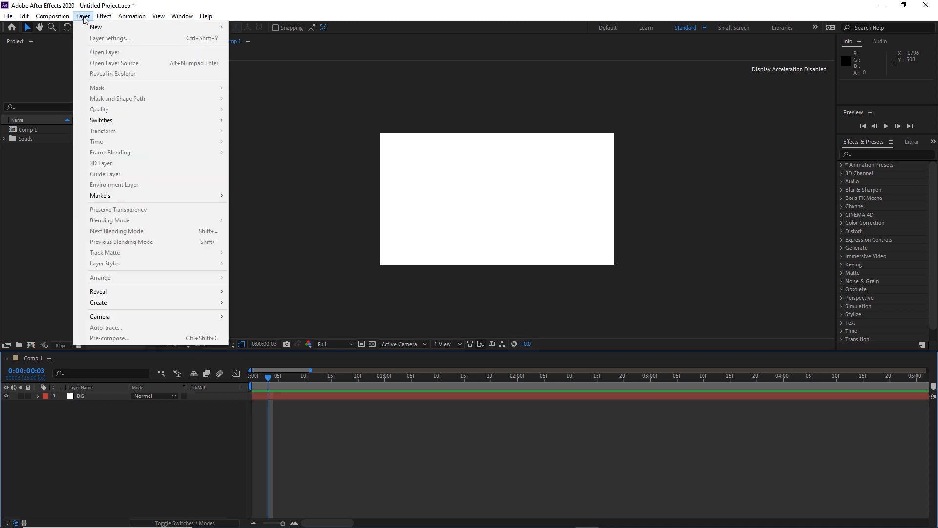
pyautogui.moveTo(151, 27)
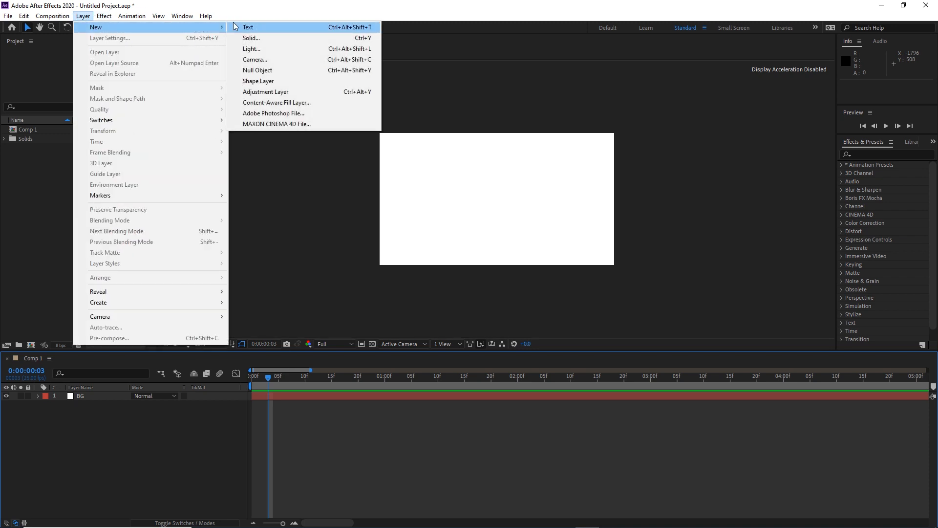
pyautogui.click(259, 37)
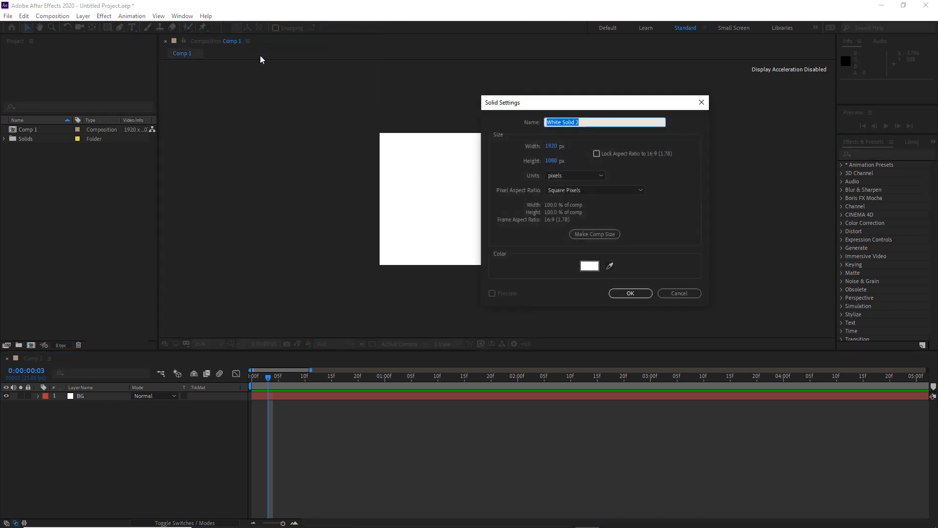
pyautogui.click(586, 268)
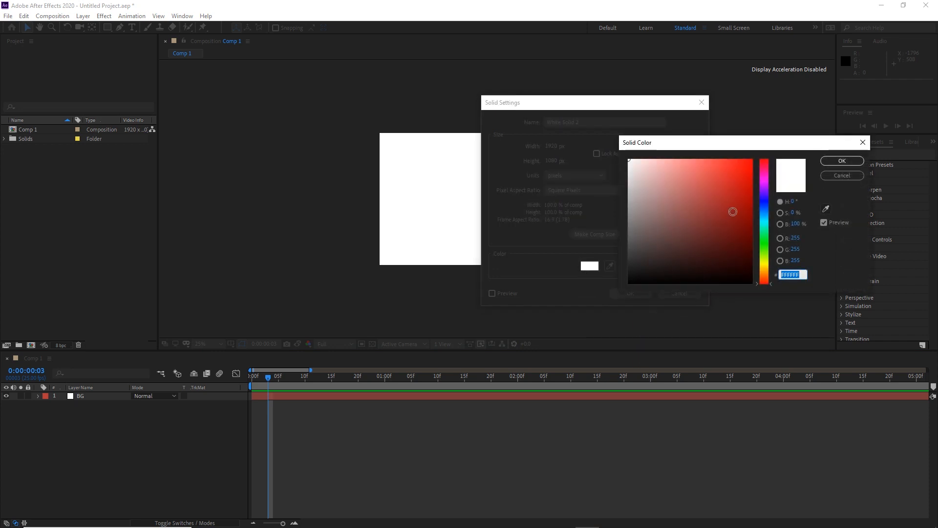
pyautogui.click(762, 207)
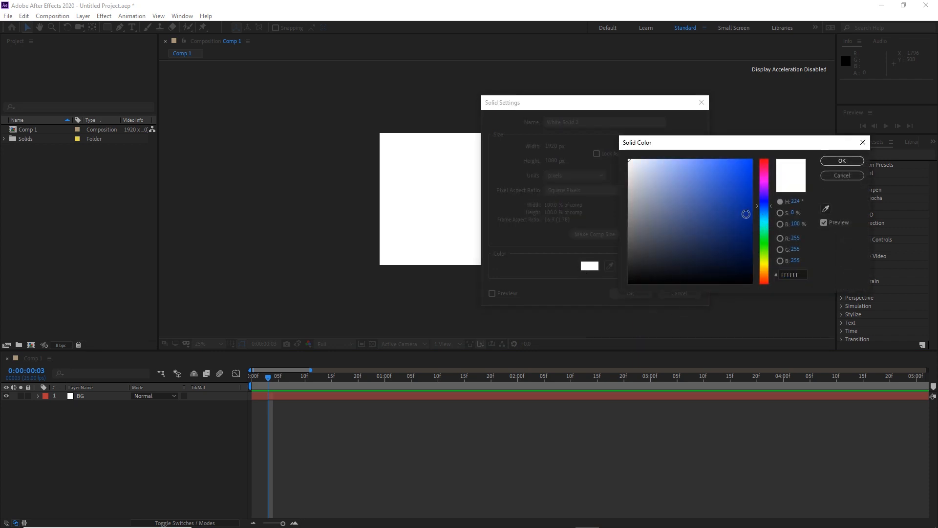
pyautogui.click(758, 216)
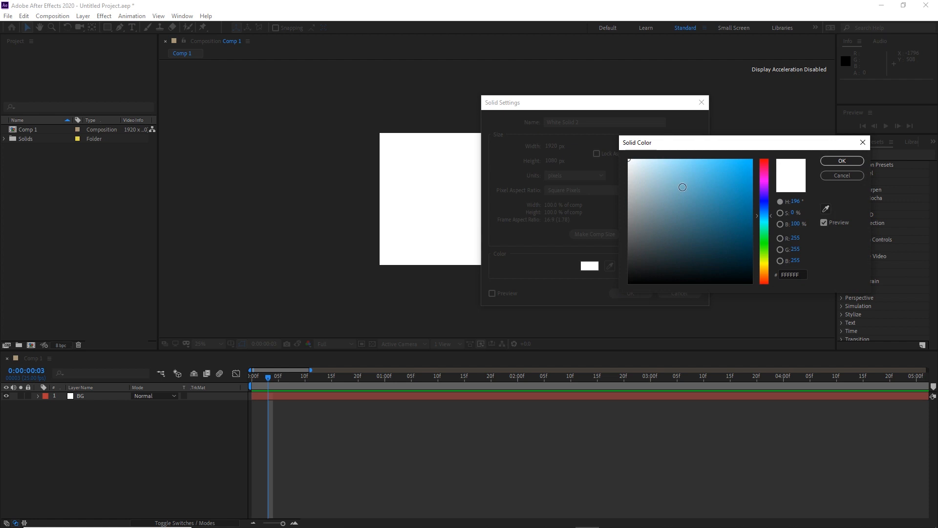
pyautogui.click(683, 187)
pyautogui.moveTo(677, 169); pyautogui.dragTo(666, 167)
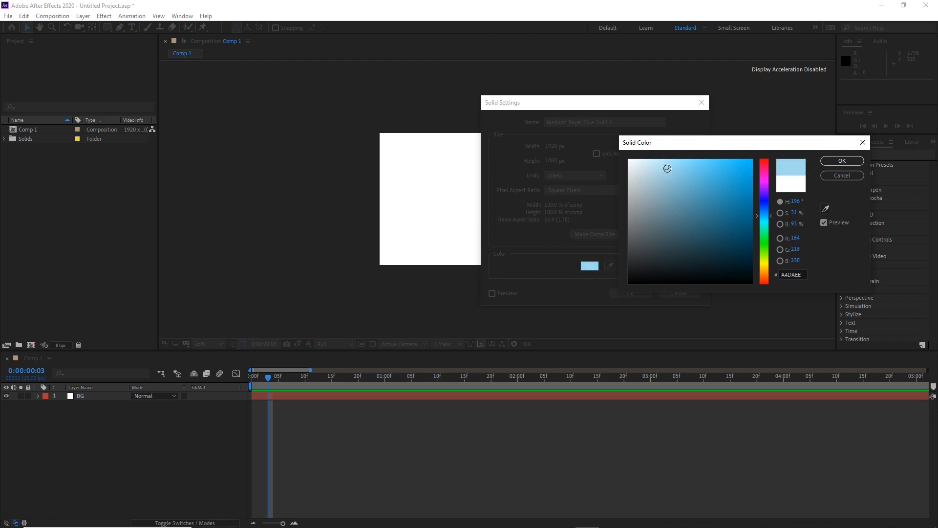
pyautogui.click(843, 163)
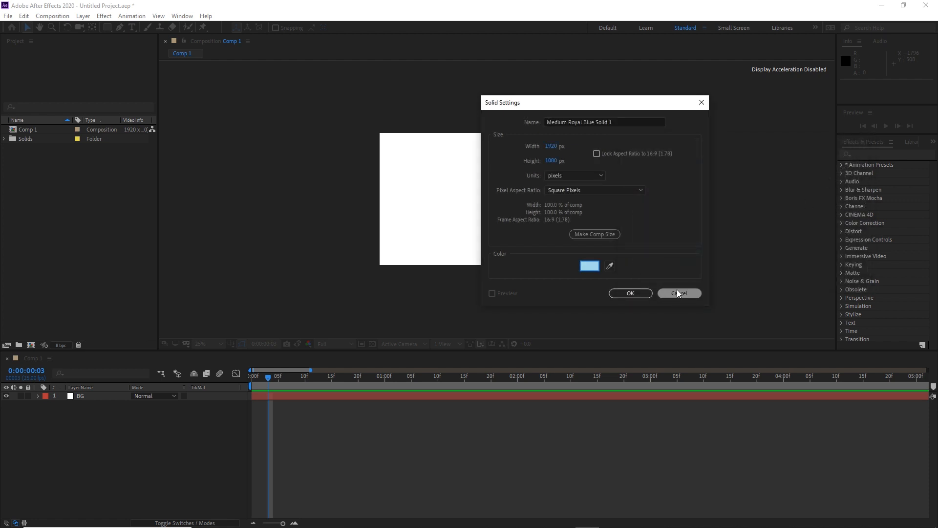
pyautogui.click(630, 293)
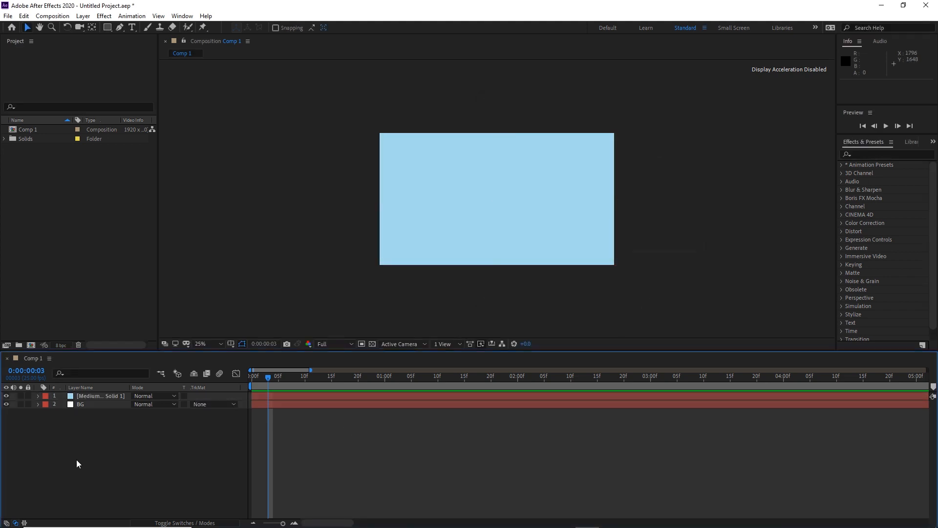
# Create a second full-size solid layer in light red (EEA4A4)
pyautogui.hotkey('ctrl', 'y')
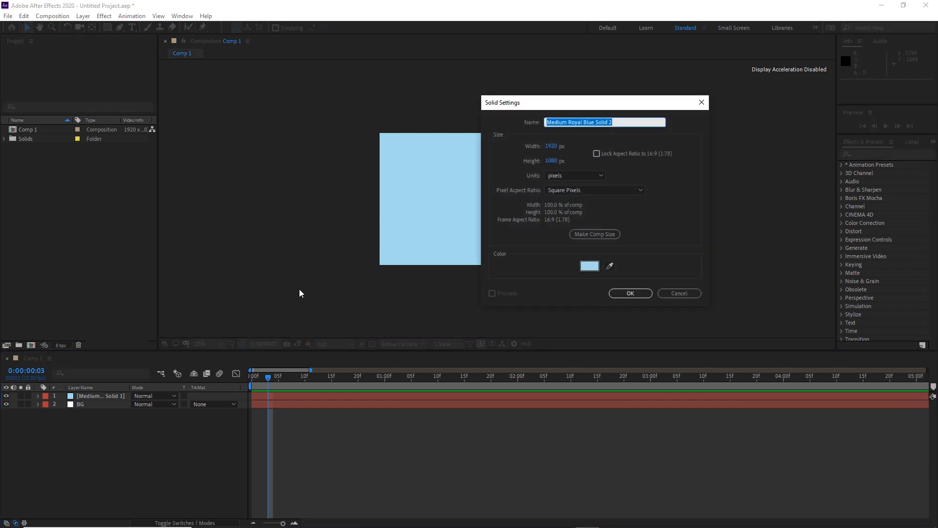
pyautogui.click(591, 269)
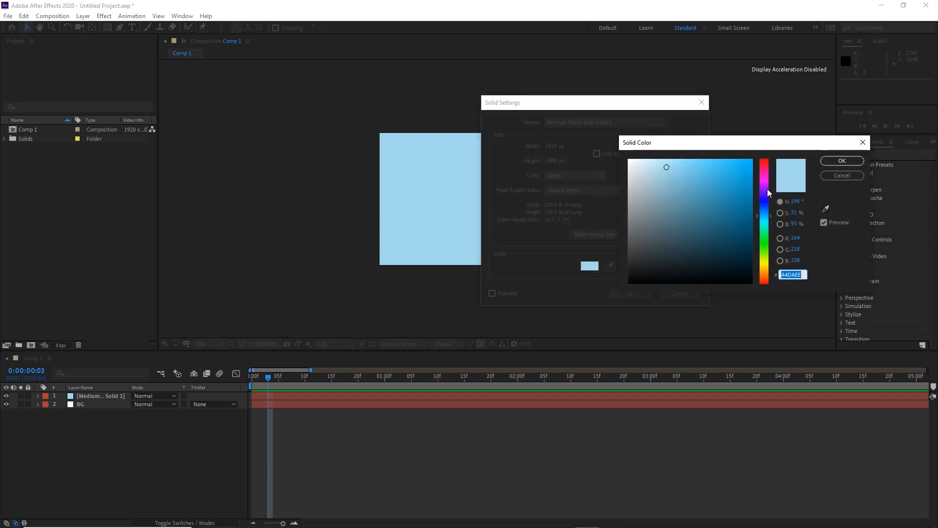
pyautogui.moveTo(767, 172); pyautogui.dragTo(761, 148)
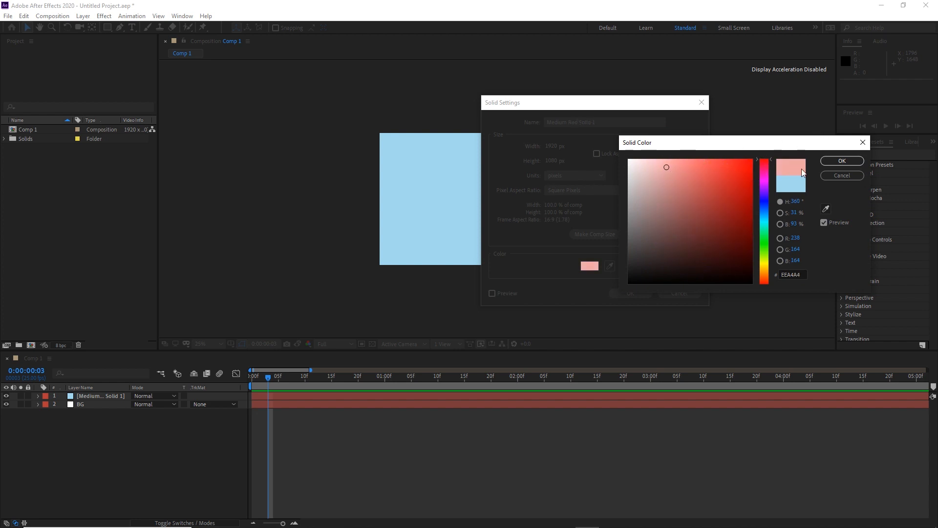
pyautogui.click(850, 162)
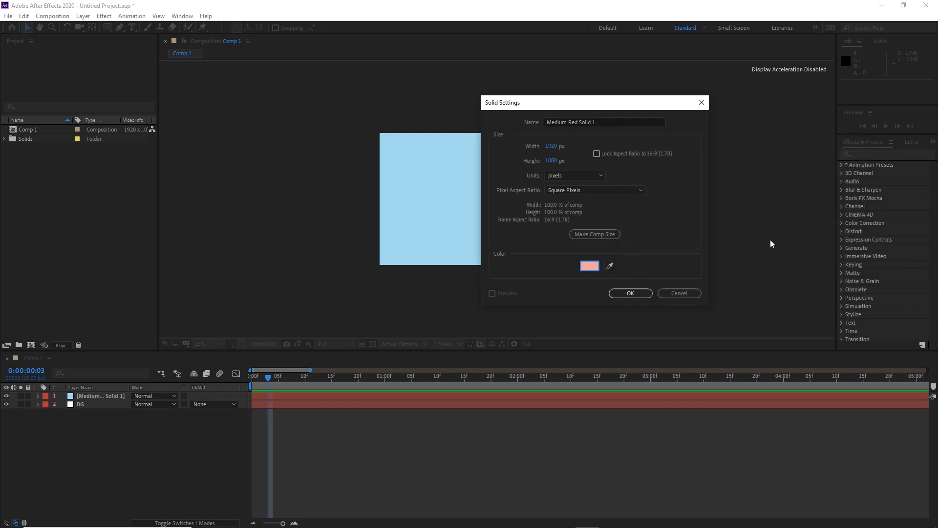
pyautogui.click(632, 294)
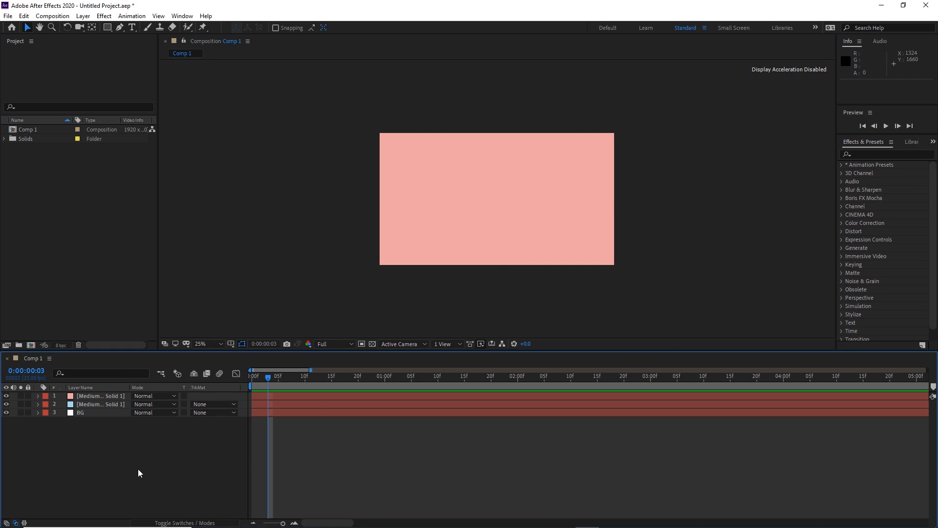
# Create a third full-size solid layer in light green (A4EEA6)
pyautogui.hotkey('ctrl', 'y')
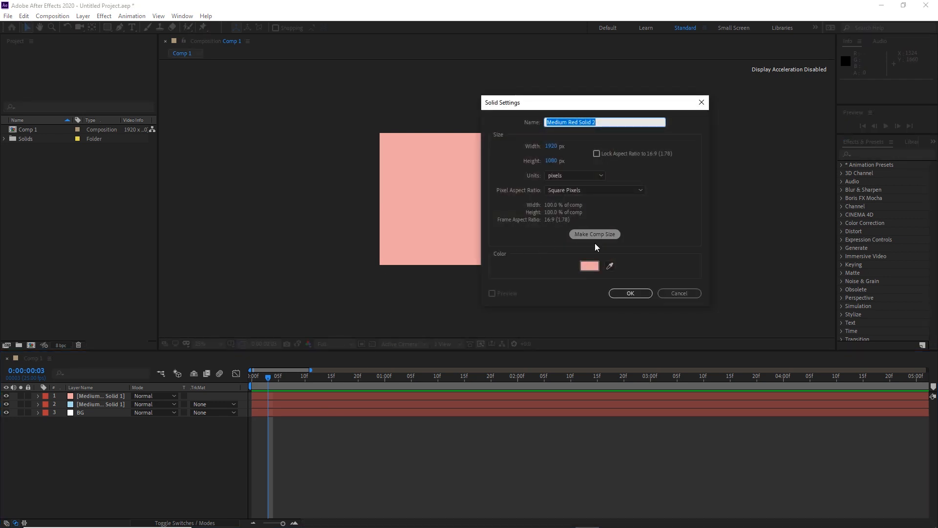
pyautogui.click(586, 266)
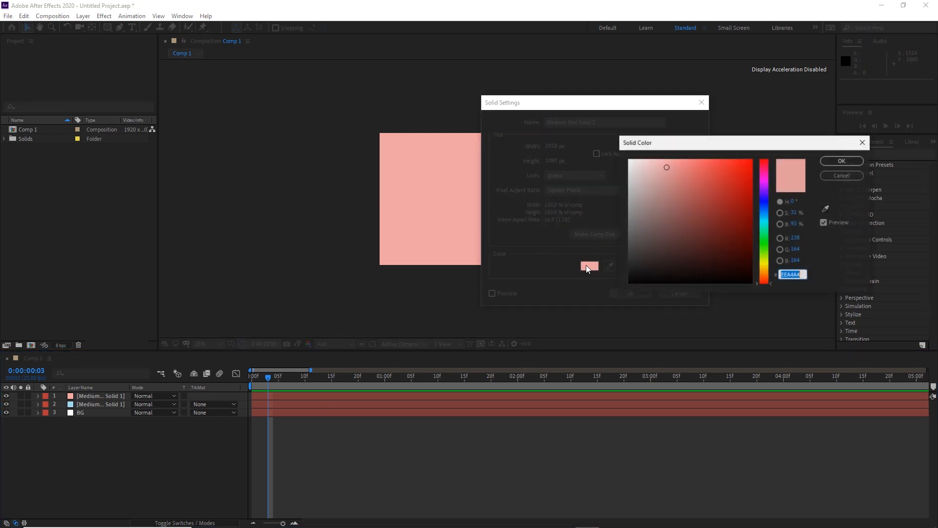
pyautogui.click(764, 243)
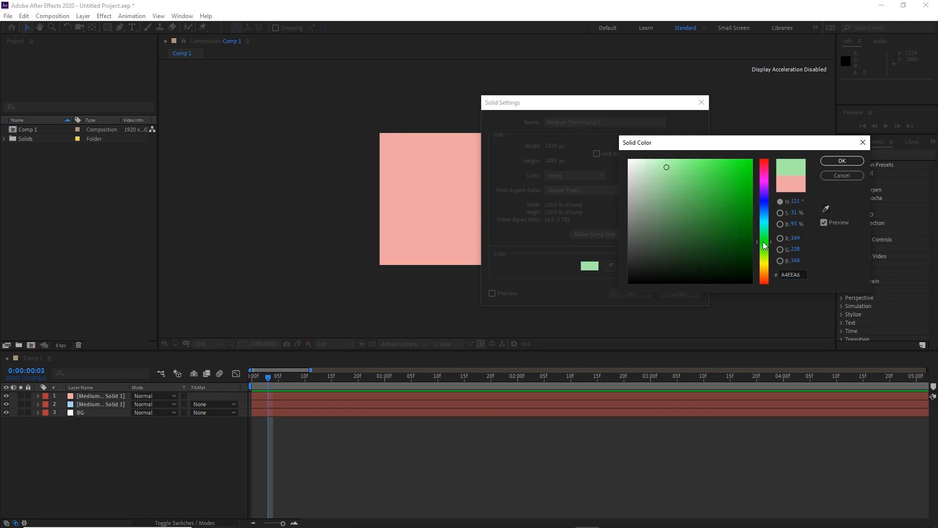
pyautogui.click(842, 160)
pyautogui.click(637, 295)
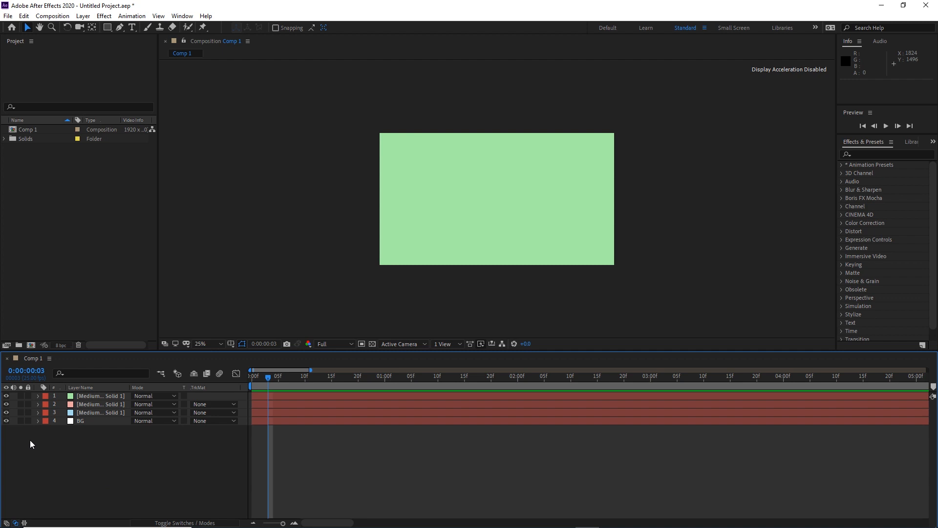
# Hide the green and red solid layers, and set the light blue solid's X position to 0
pyautogui.click(6, 397)
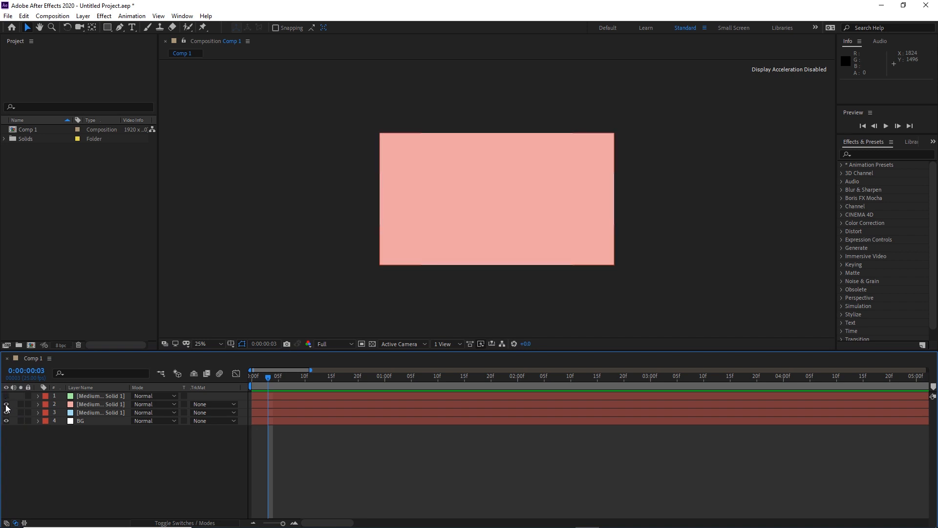
pyautogui.click(7, 404)
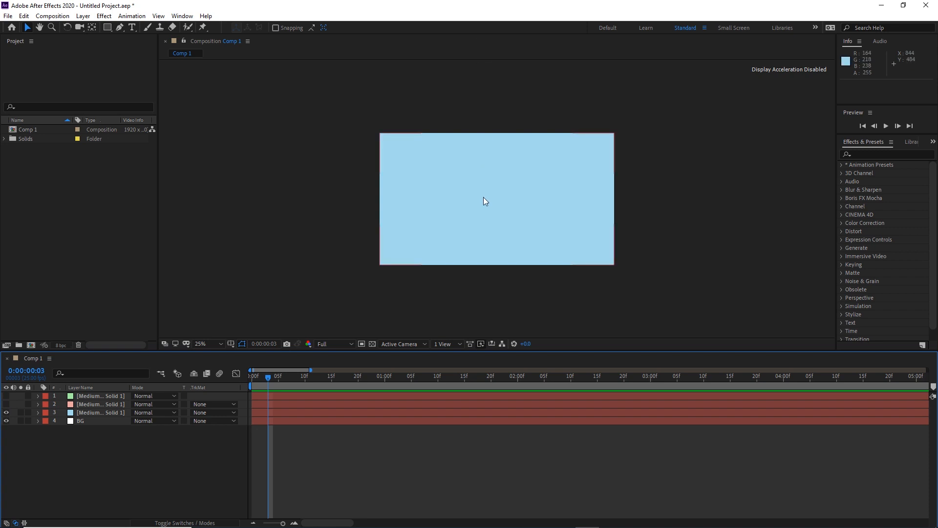
pyautogui.click(96, 413)
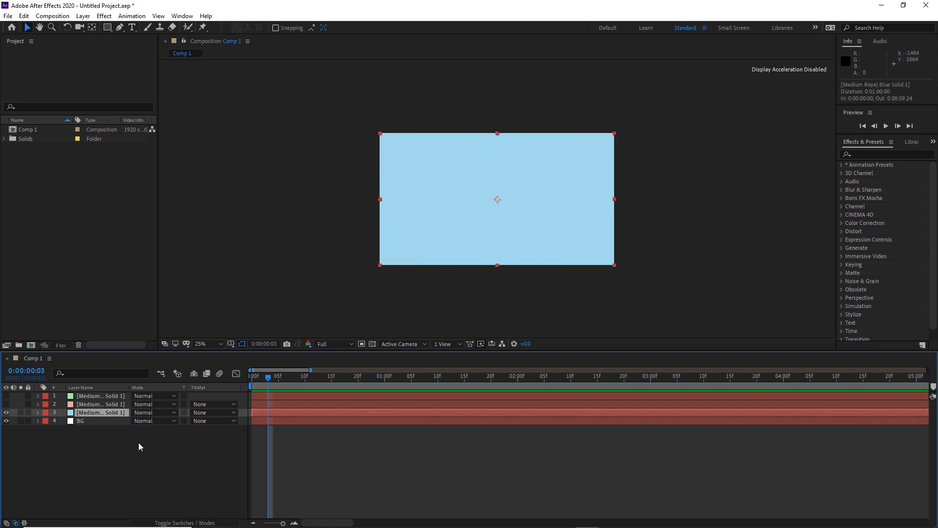
pyautogui.press('p')
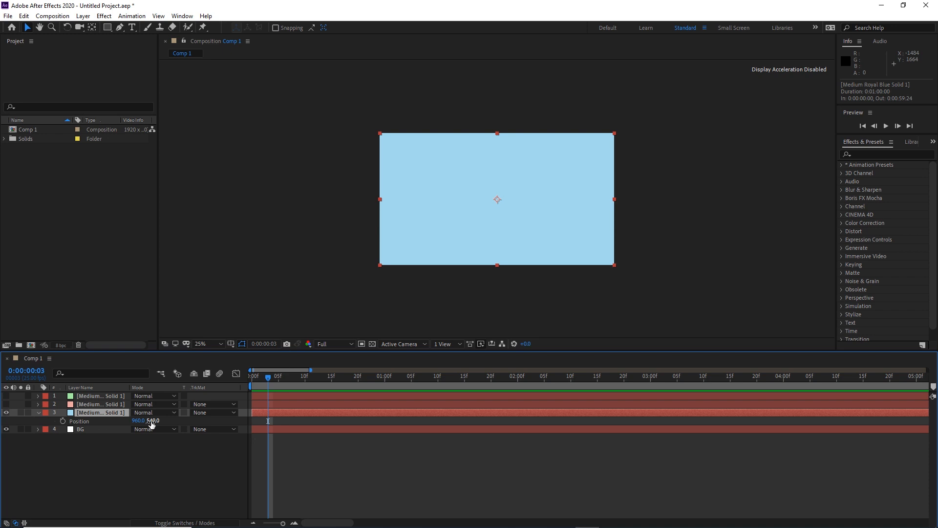
pyautogui.hotkey('ctrl', 's')
pyautogui.click(135, 421)
pyautogui.write('0')
pyautogui.press('Return')
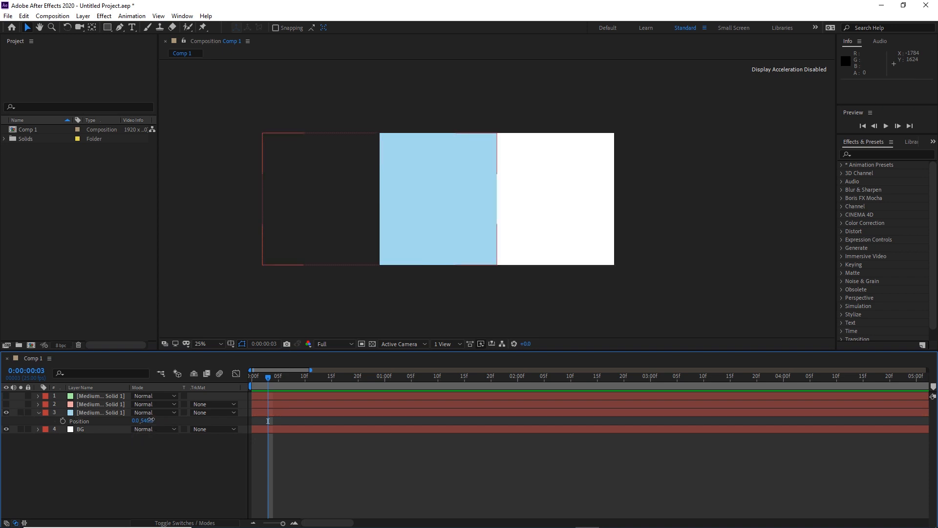
# Set the light blue solid's Y position to 0 and its X position to 1920
pyautogui.click(148, 421)
pyautogui.press('Return')
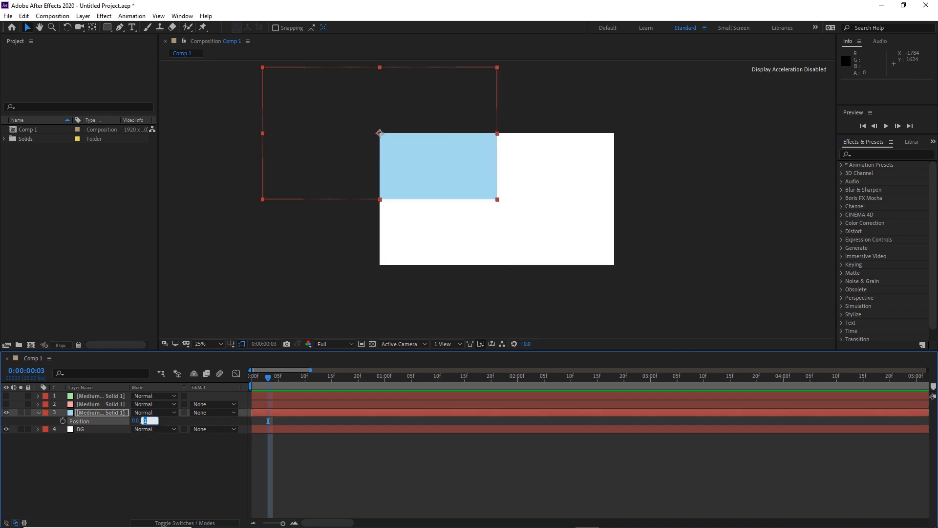
pyautogui.click(161, 449)
pyautogui.click(461, 156)
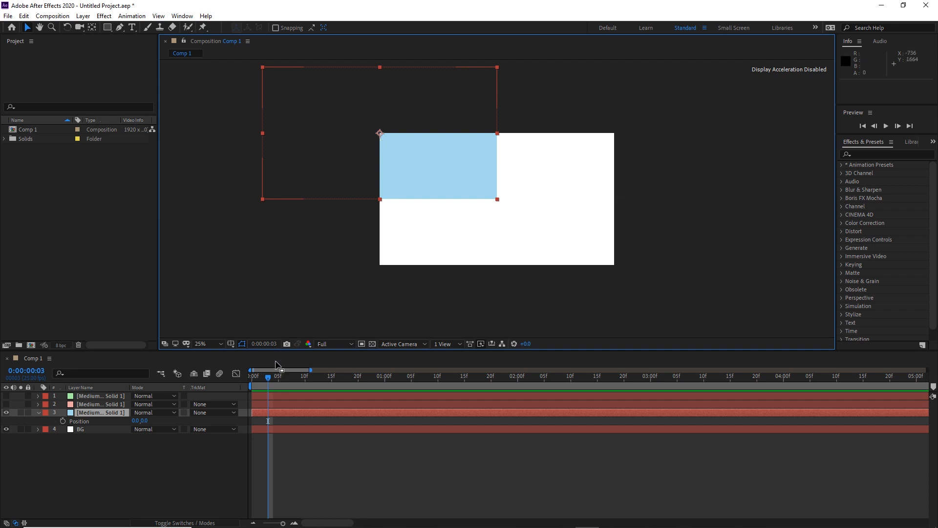
pyautogui.click(134, 421)
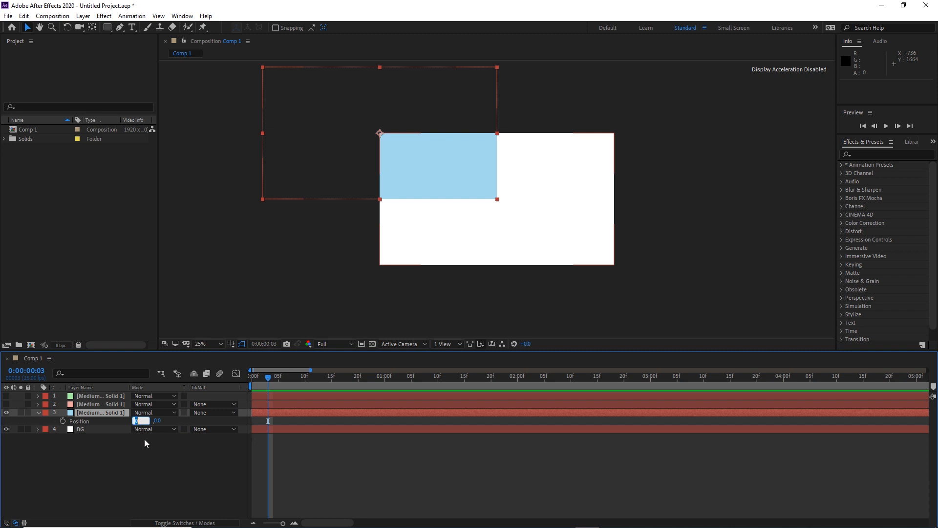
pyautogui.write('1920')
pyautogui.press('Return')
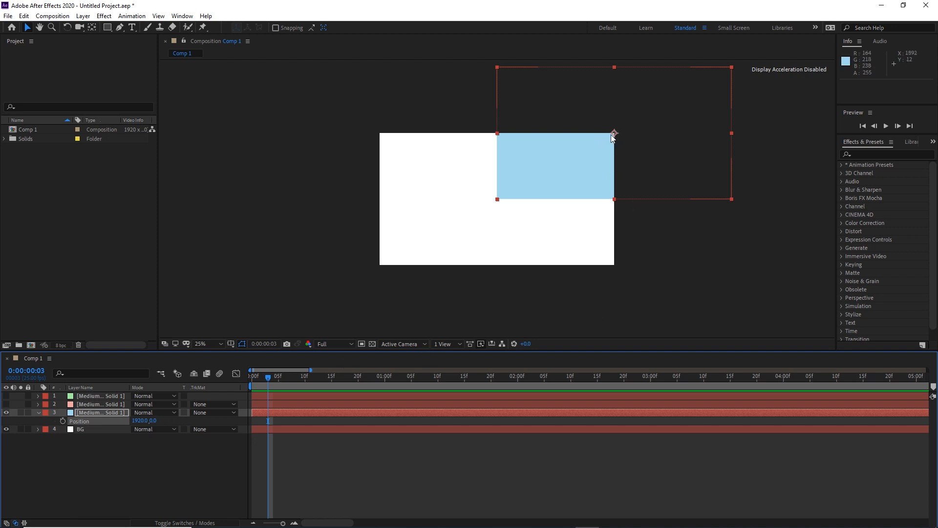
# Center the light blue solid horizontally by halving its X position to 960
pyautogui.click(139, 421)
pyautogui.write('?')
pyautogui.write('2')
pyautogui.press('Return')
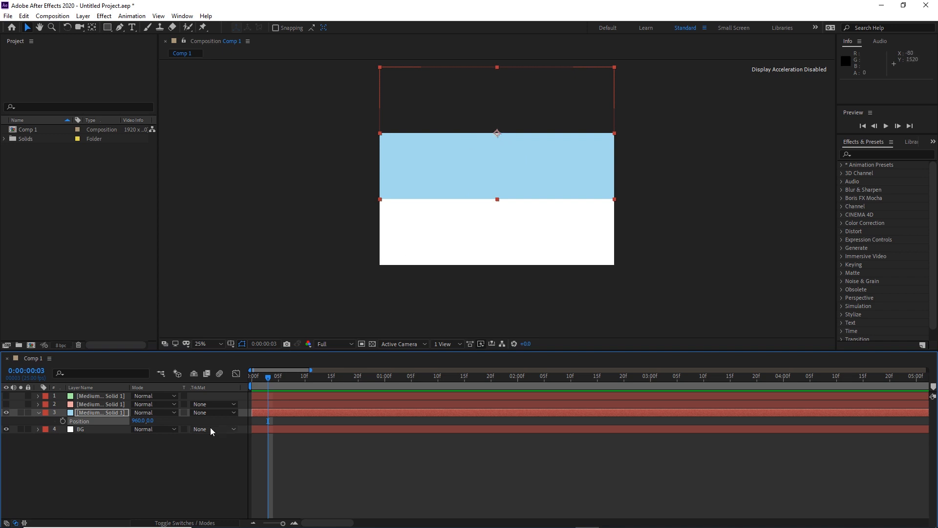
# Try a Y position of 1080 on the light blue solid, and return it to 540
pyautogui.click(150, 420)
pyautogui.write('1080')
pyautogui.press('Return')
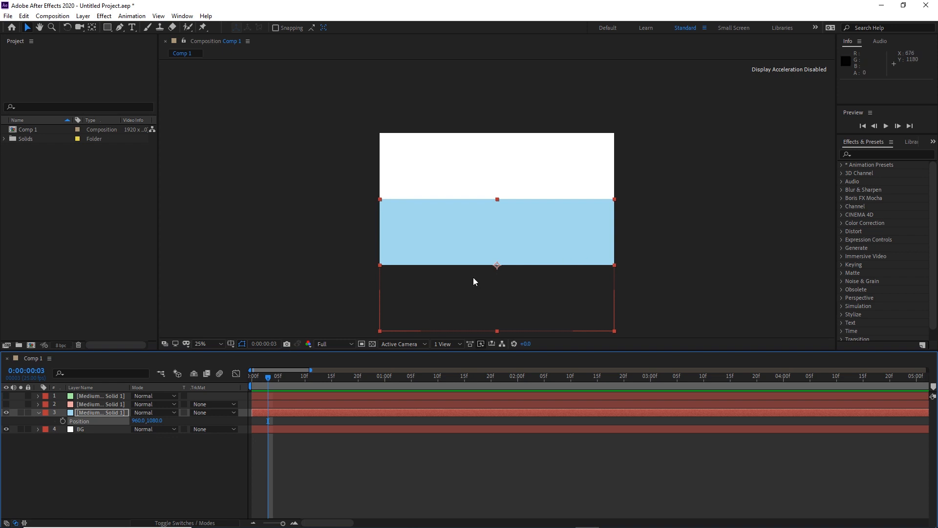
pyautogui.click(155, 421)
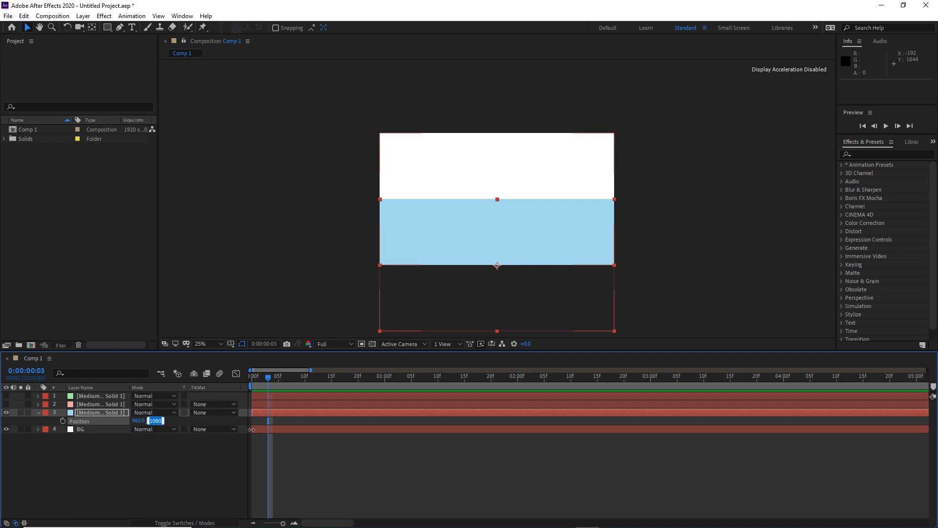
pyautogui.write('540')
pyautogui.press('Return')
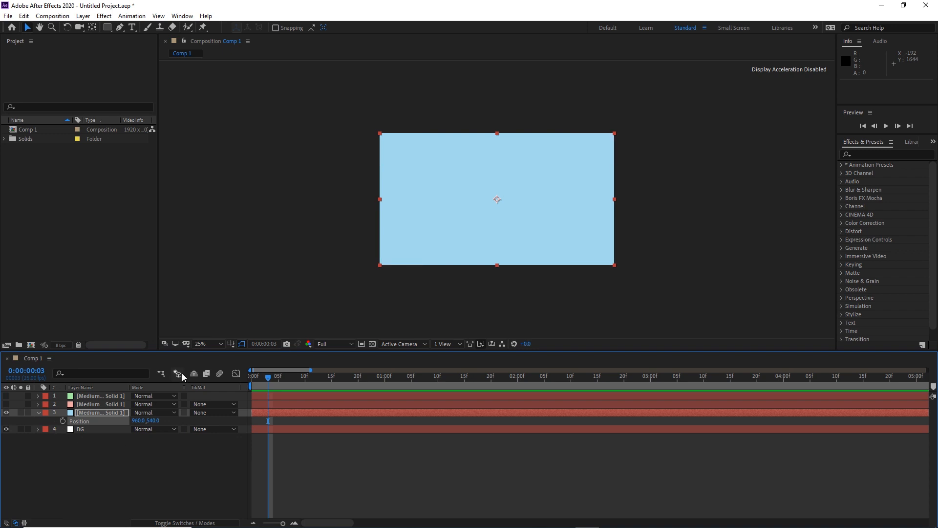
# At frame 0, enable Position keyframing on the light blue solid and set its Y position to -540
pyautogui.moveTo(268, 377); pyautogui.dragTo(251, 377)
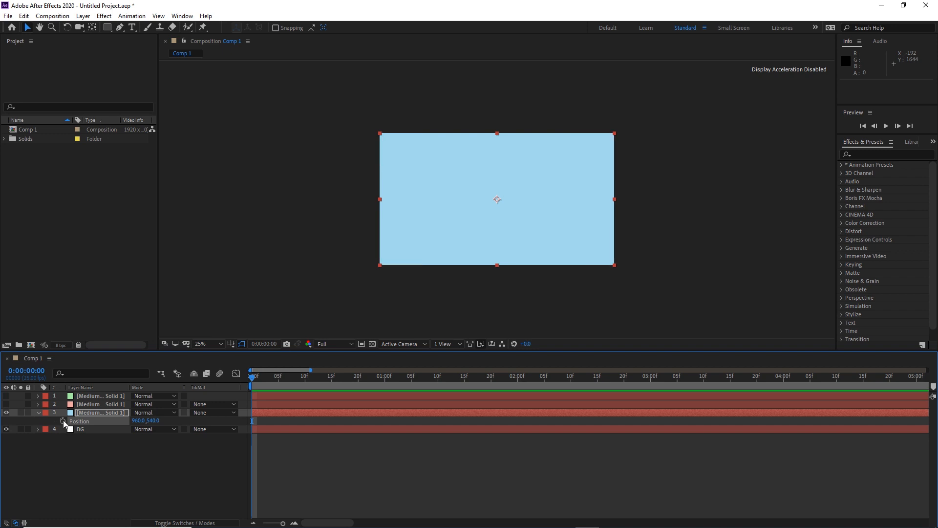
pyautogui.click(63, 421)
pyautogui.click(153, 421)
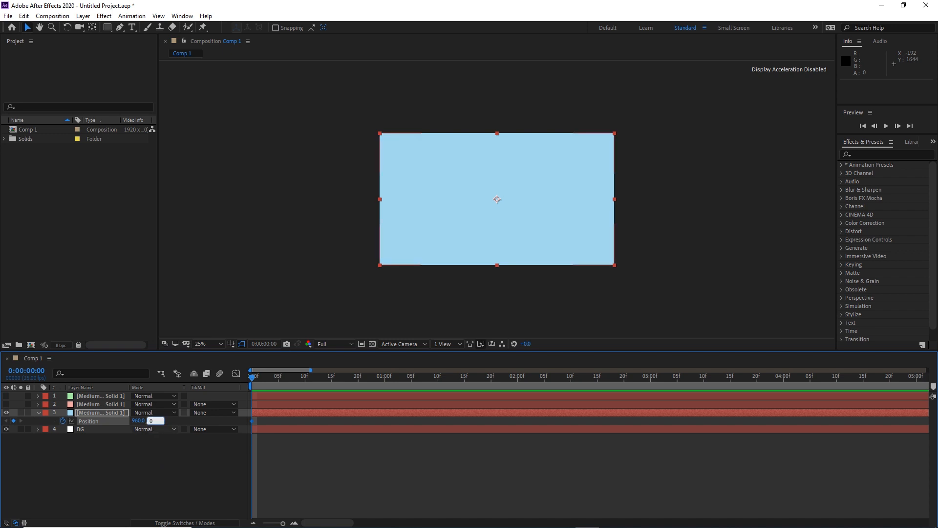
pyautogui.press('Return')
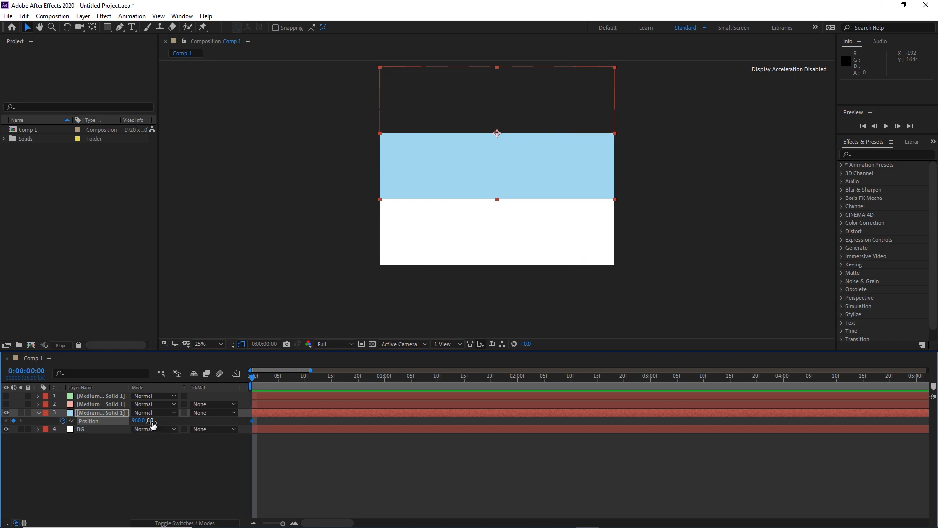
pyautogui.click(156, 420)
pyautogui.click(158, 420)
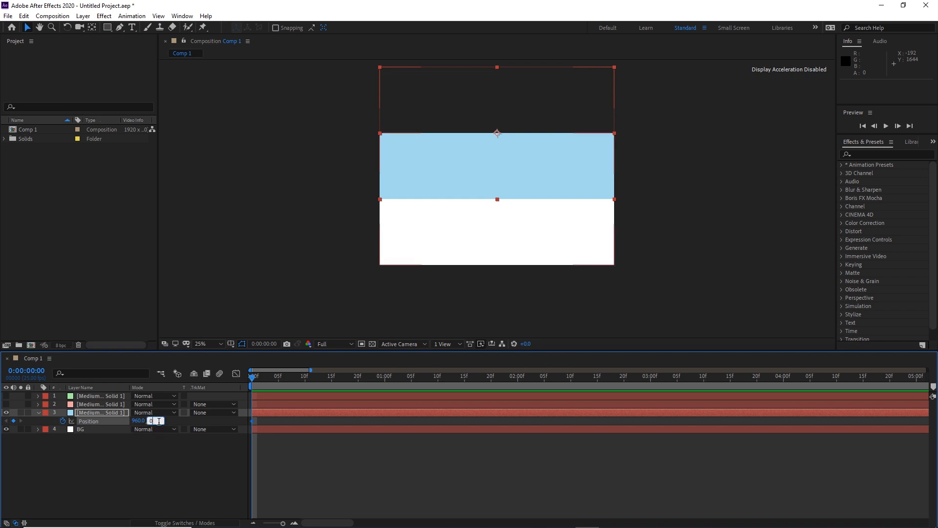
pyautogui.doubleClick(150, 420)
pyautogui.write('-540')
pyautogui.press('Return')
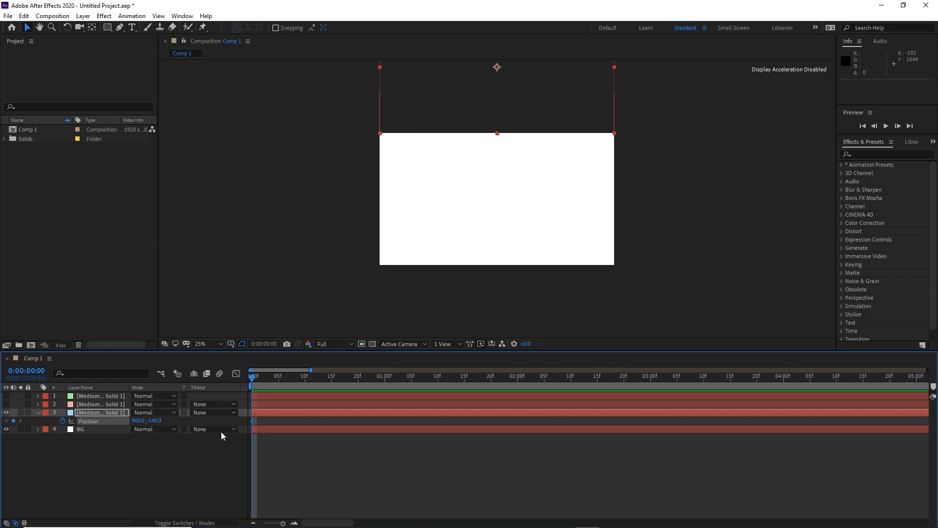
# Try moving the light blue solid up to Y -580, and set its Y position back to -540
pyautogui.moveTo(153, 421); pyautogui.dragTo(130, 421)
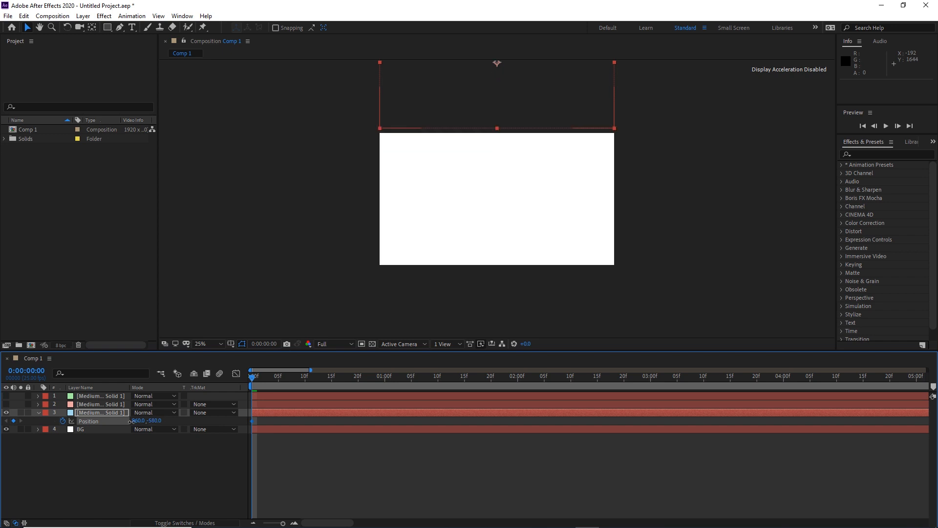
pyautogui.click(155, 421)
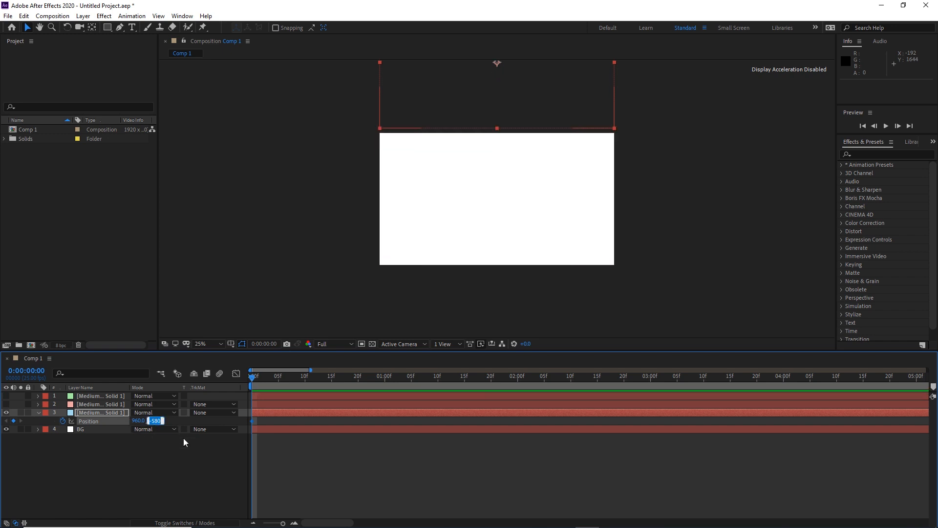
pyautogui.write('-540')
pyautogui.press('Return')
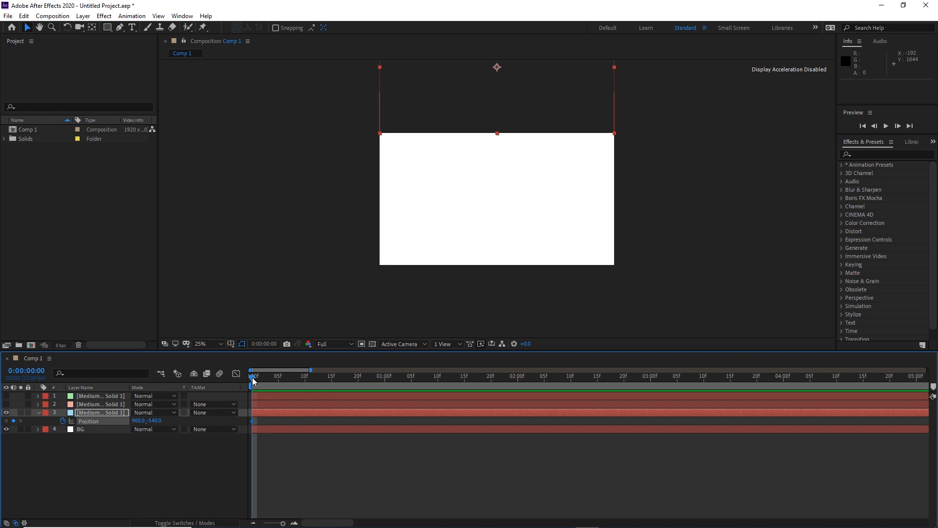
# At 0:00:00:15, reset the light blue solid's Position to add an ending keyframe at 960, 540
pyautogui.moveTo(252, 378); pyautogui.dragTo(334, 379)
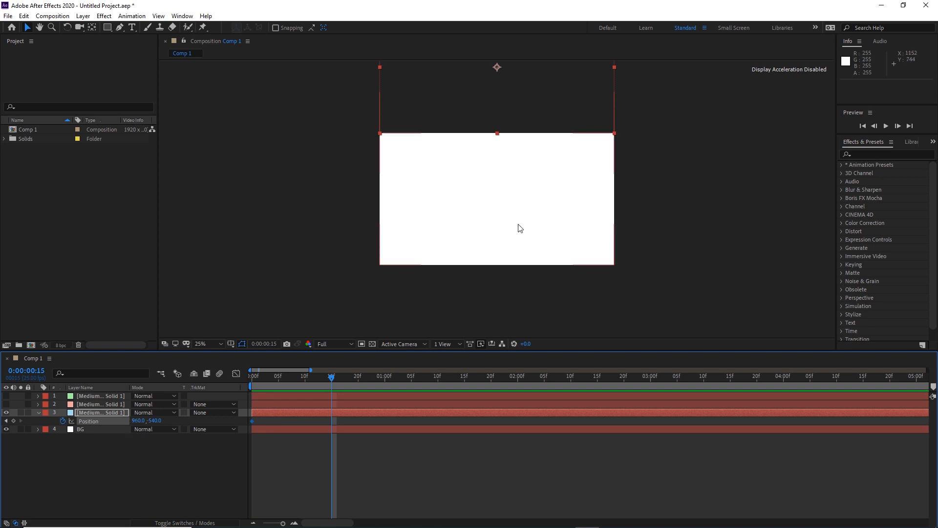
pyautogui.click(152, 421)
pyautogui.write('-540')
pyautogui.press('Return')
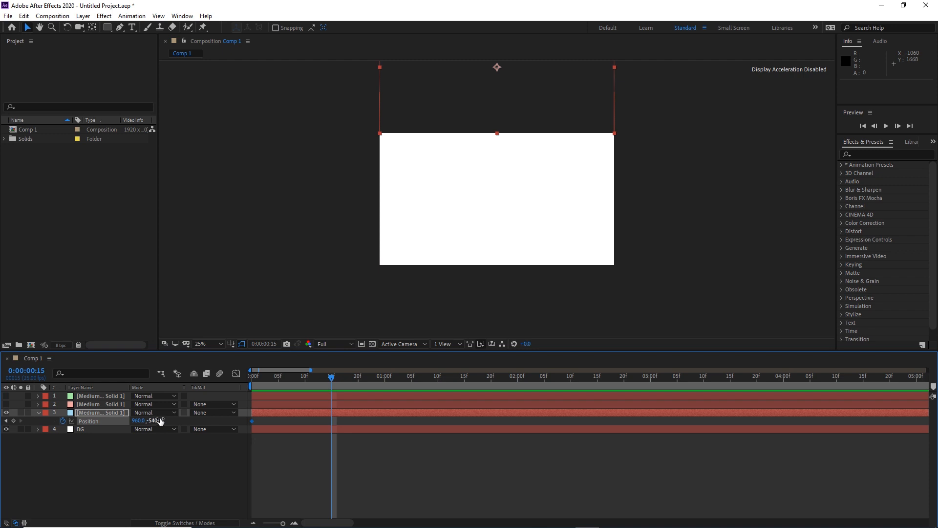
pyautogui.rightClick(90, 421)
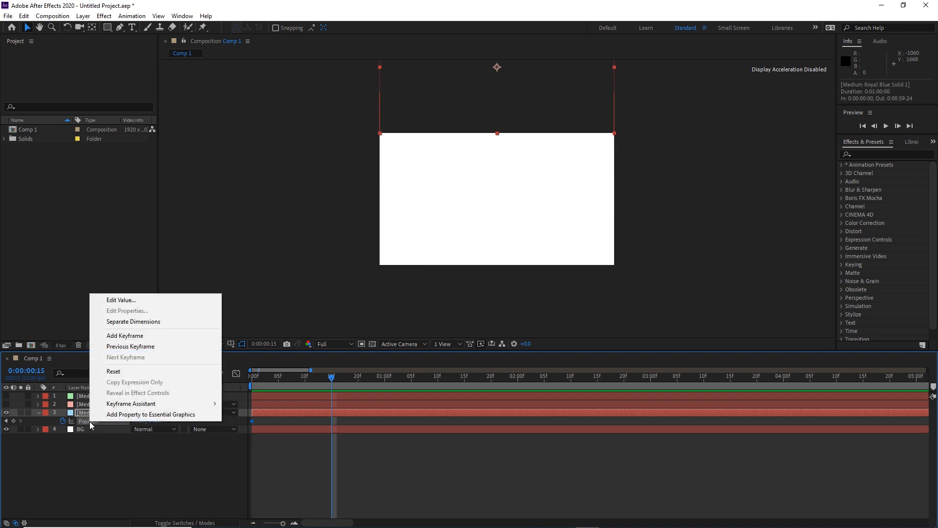
pyautogui.click(114, 371)
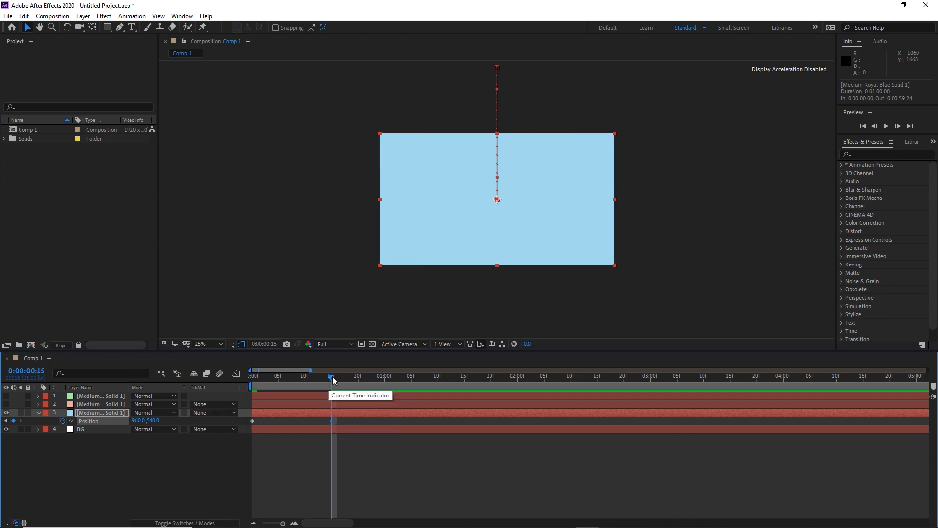
pyautogui.moveTo(335, 381)
pyautogui.mouseDown()
pyautogui.moveTo(253, 382)
pyautogui.moveTo(331, 384)
pyautogui.mouseUp()
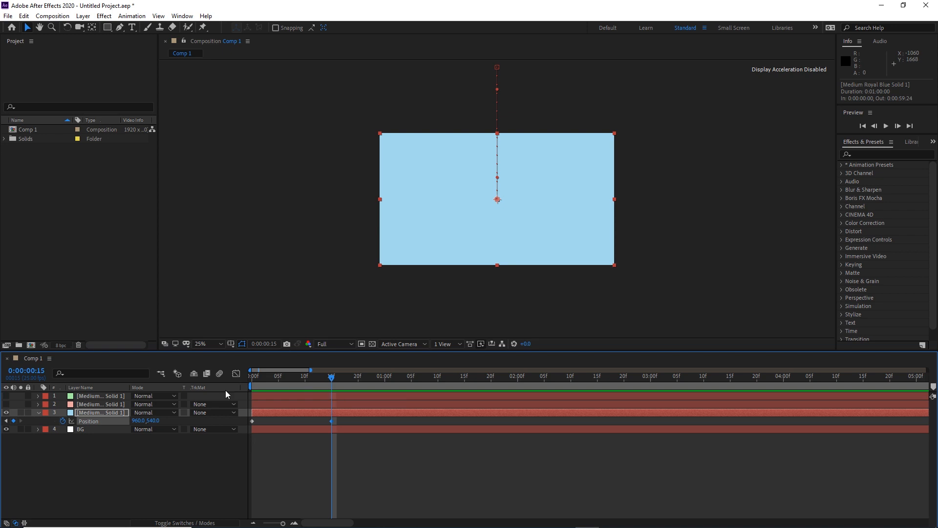
# Show the light red solid and add a Position keyframe at frame 0 with Y set to -540
pyautogui.click(6, 404)
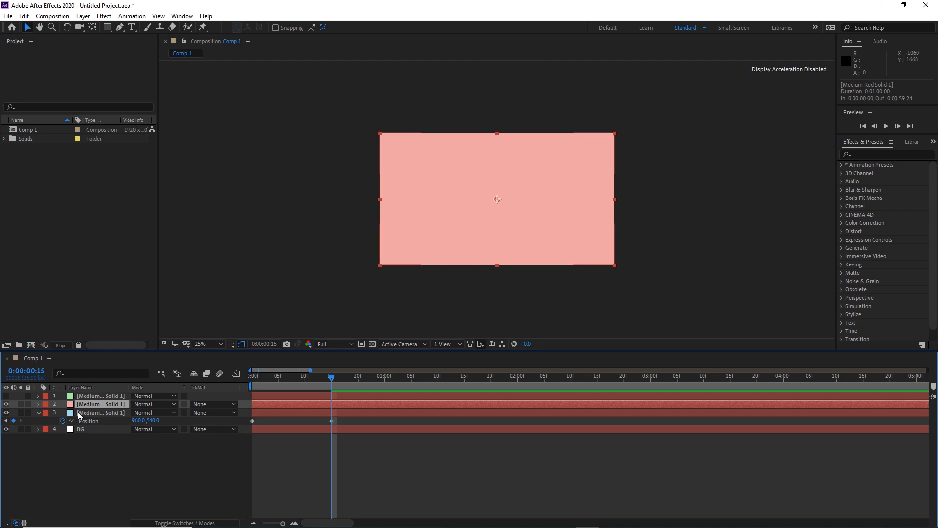
pyautogui.press('p')
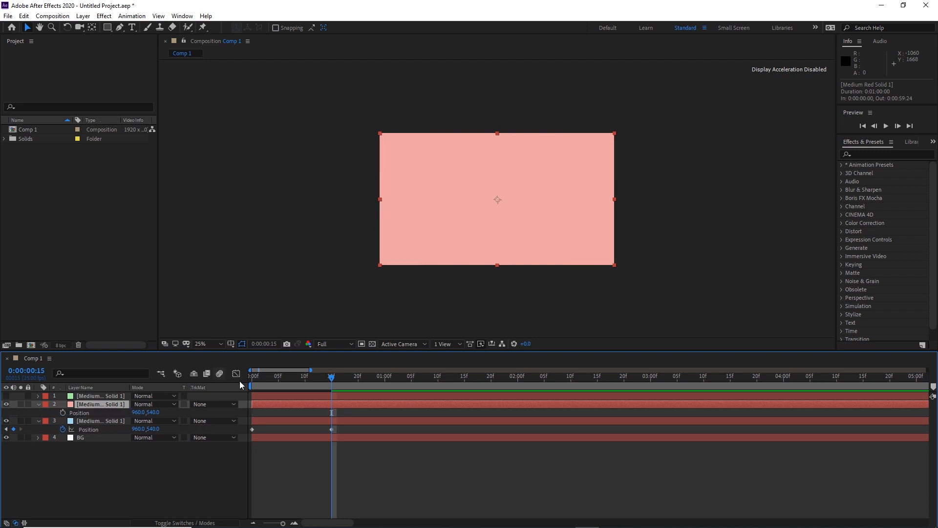
pyautogui.moveTo(331, 378); pyautogui.dragTo(261, 386)
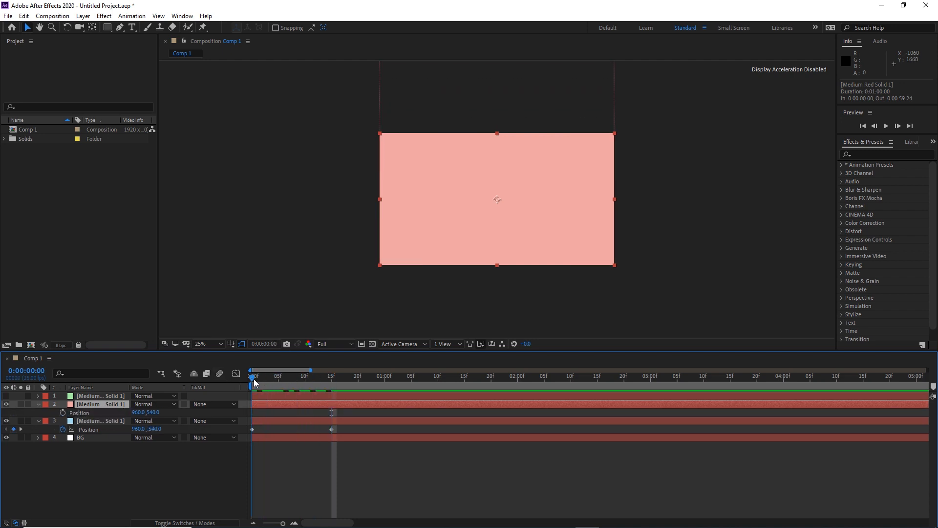
pyautogui.click(110, 413)
pyautogui.hotkey('alt', 'shift', 'p')
pyautogui.click(151, 412)
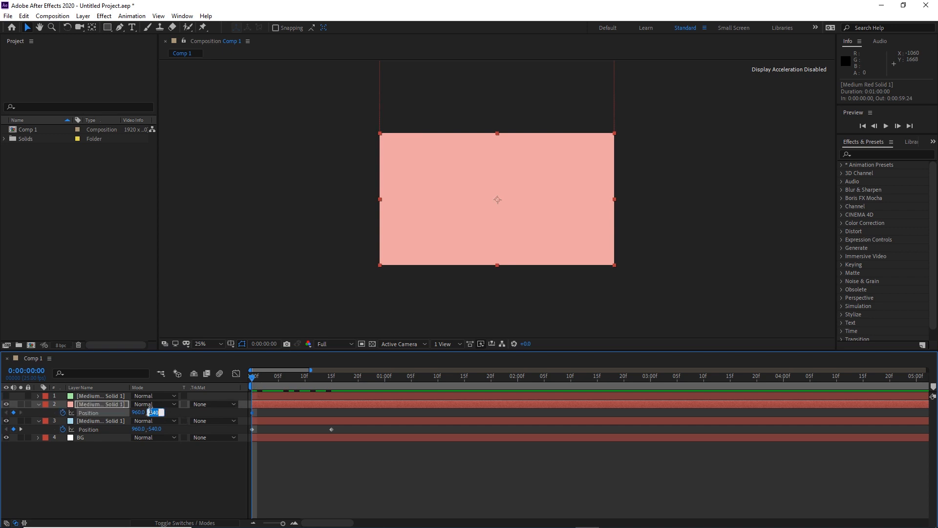
pyautogui.click(150, 411)
pyautogui.write('-')
pyautogui.click(161, 480)
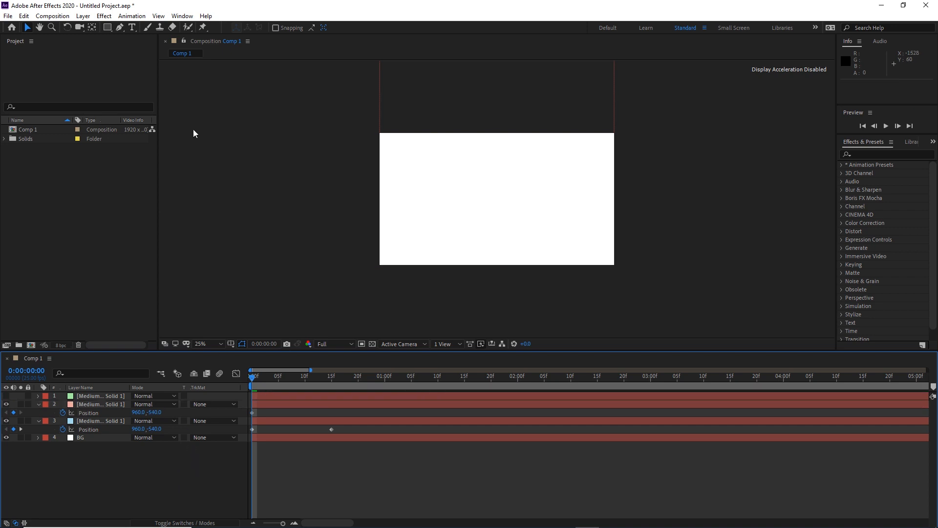
# Set the light red solid's Y position to 540 at frame 15, and shift both its Position keyframes 15 frames later
pyautogui.moveTo(255, 376); pyautogui.dragTo(335, 383)
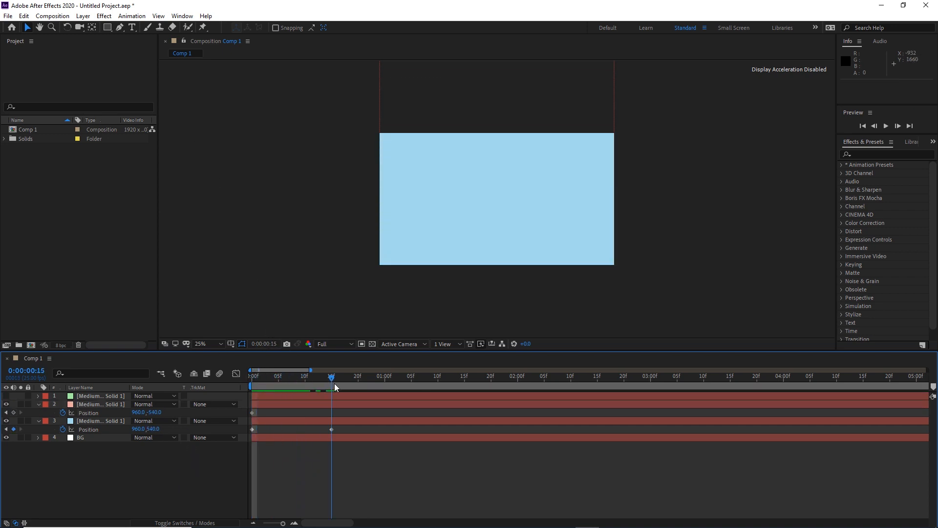
pyautogui.click(152, 412)
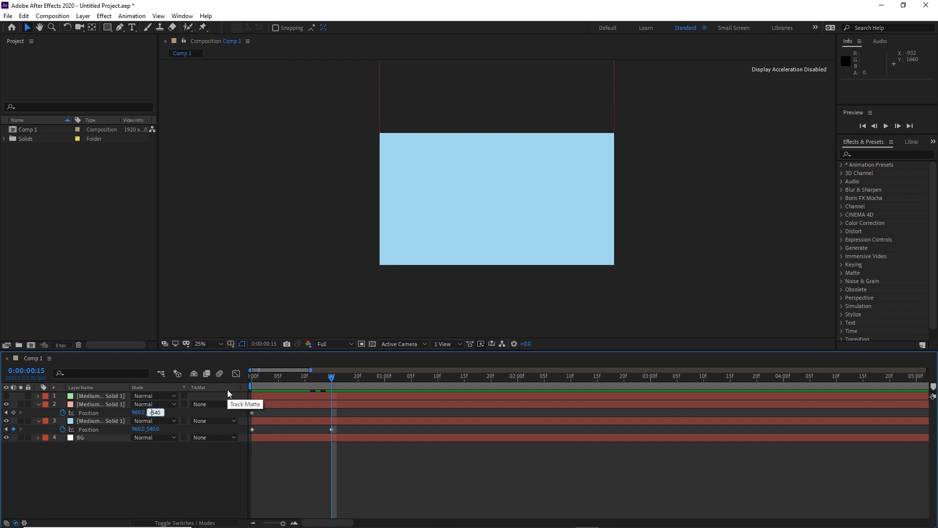
pyautogui.write('540')
pyautogui.click(148, 484)
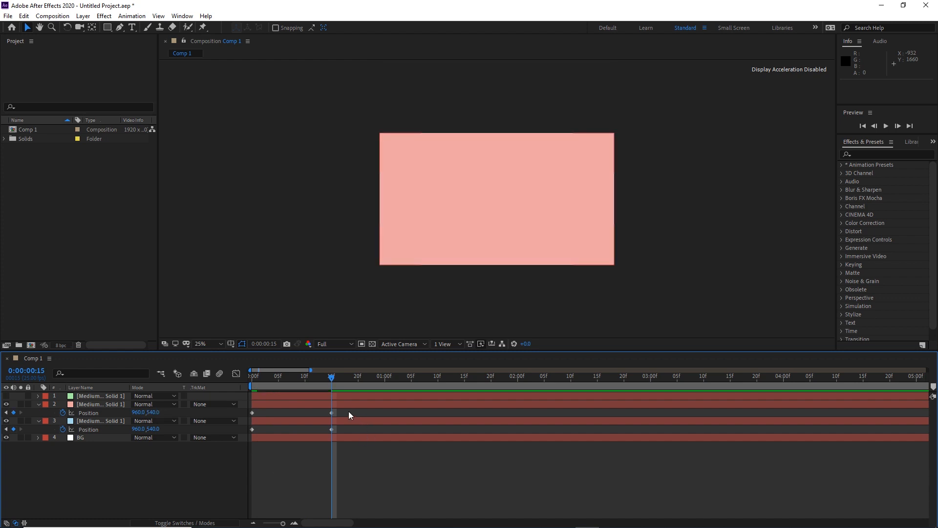
pyautogui.moveTo(341, 410)
pyautogui.mouseDown()
pyautogui.moveTo(250, 414)
pyautogui.moveTo(330, 413)
pyautogui.mouseUp()
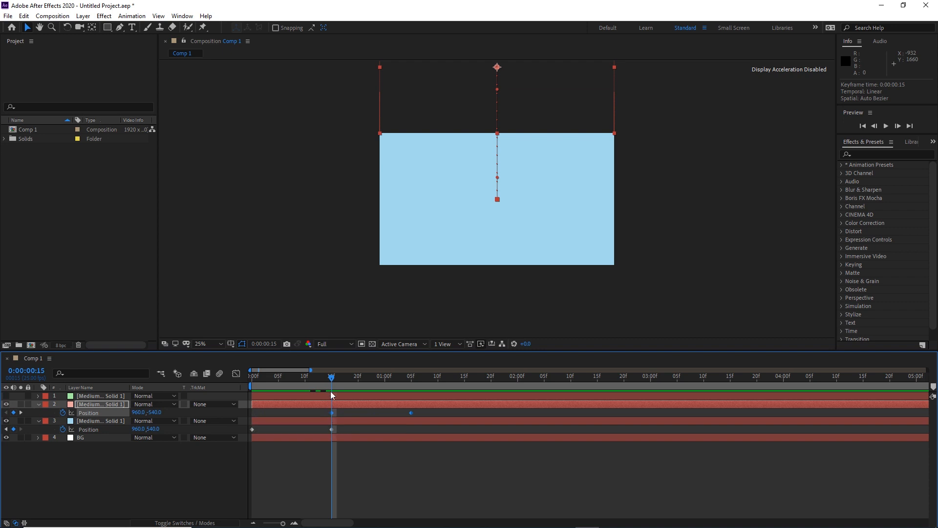
# Show the light green solid, add a Position keyframe at frame 0, and move that keyframe to 0:00:00:15
pyautogui.moveTo(331, 377); pyautogui.dragTo(254, 403)
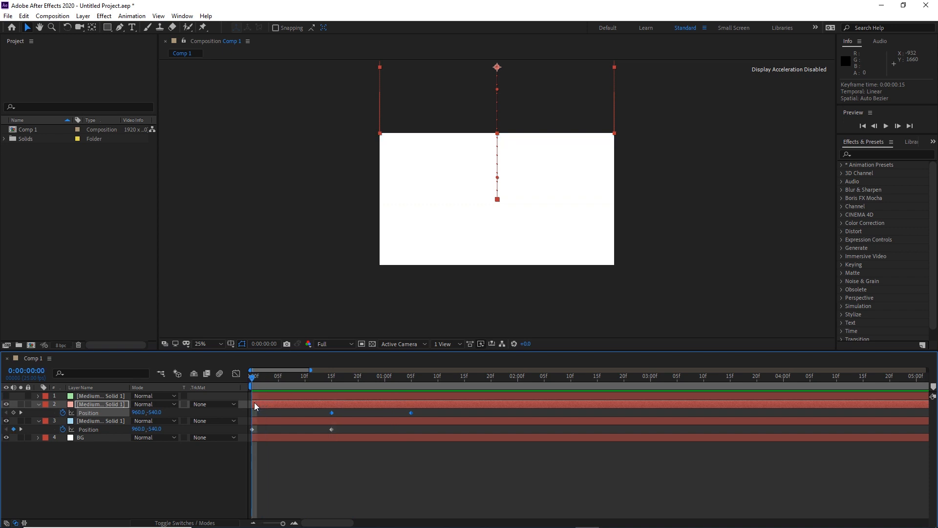
pyautogui.click(87, 396)
pyautogui.click(6, 396)
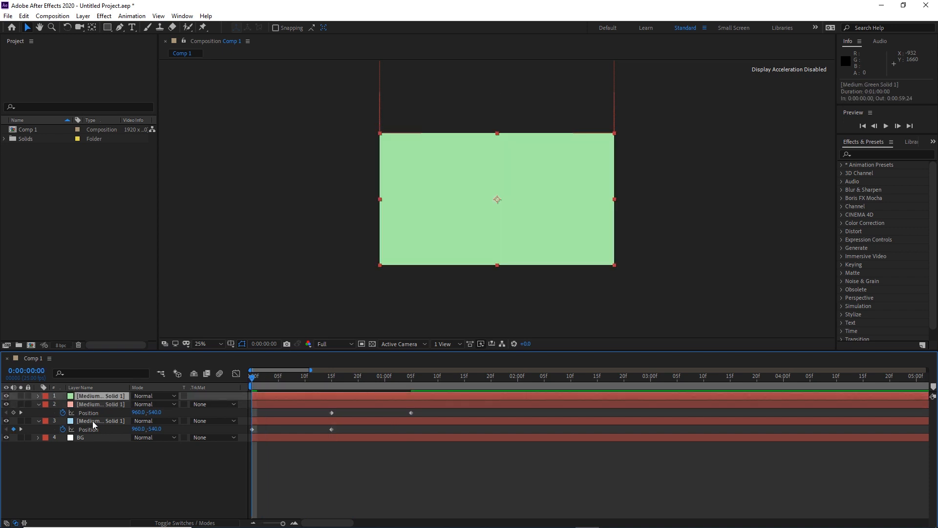
pyautogui.press('p')
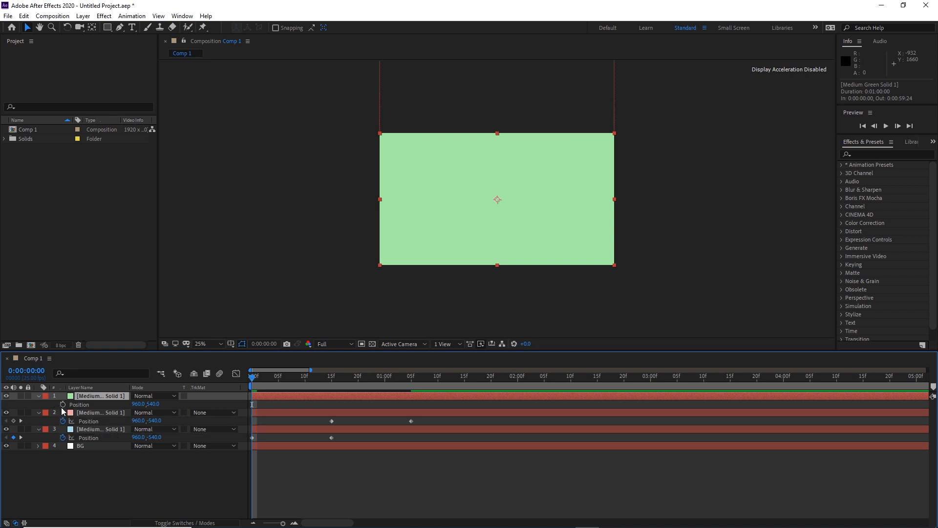
pyautogui.click(62, 404)
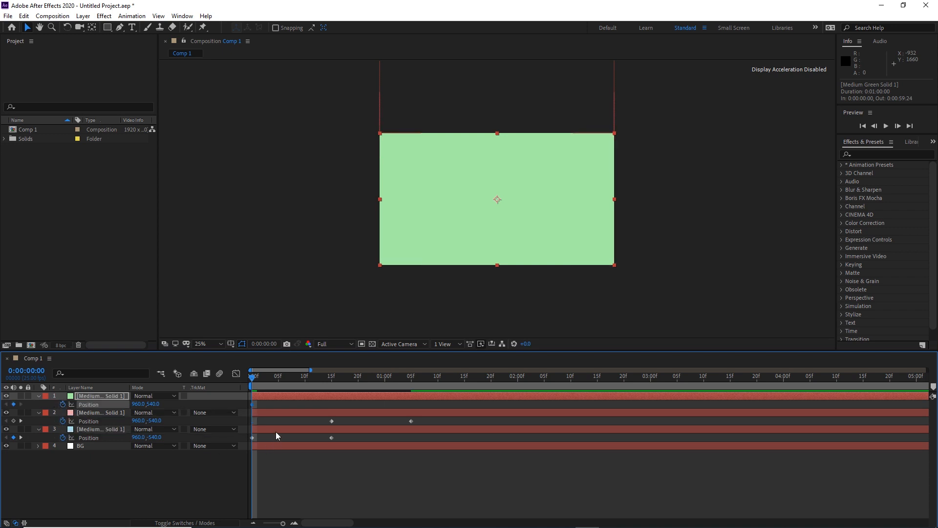
pyautogui.moveTo(252, 404); pyautogui.dragTo(331, 403)
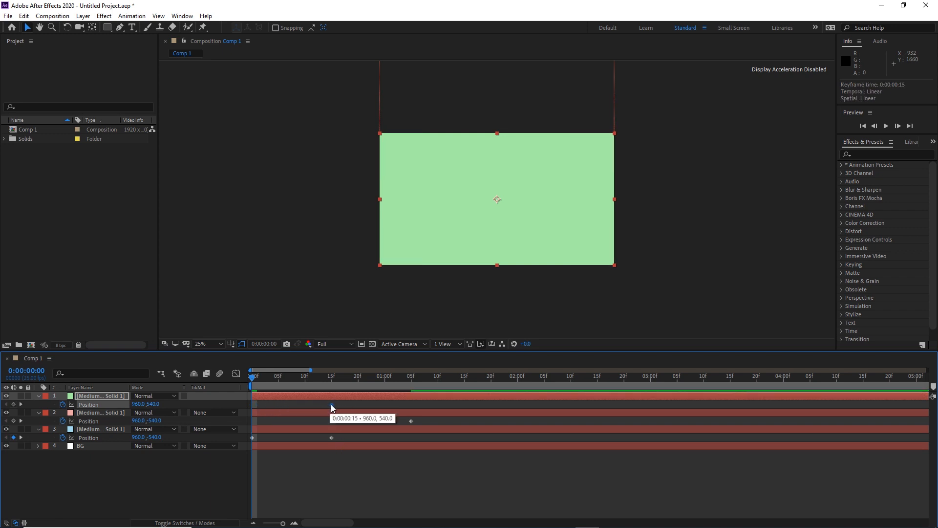
# Set the light green solid's Y position to -540 at frame 0 and scrub the slide up to 0:00:00:15
pyautogui.click(152, 404)
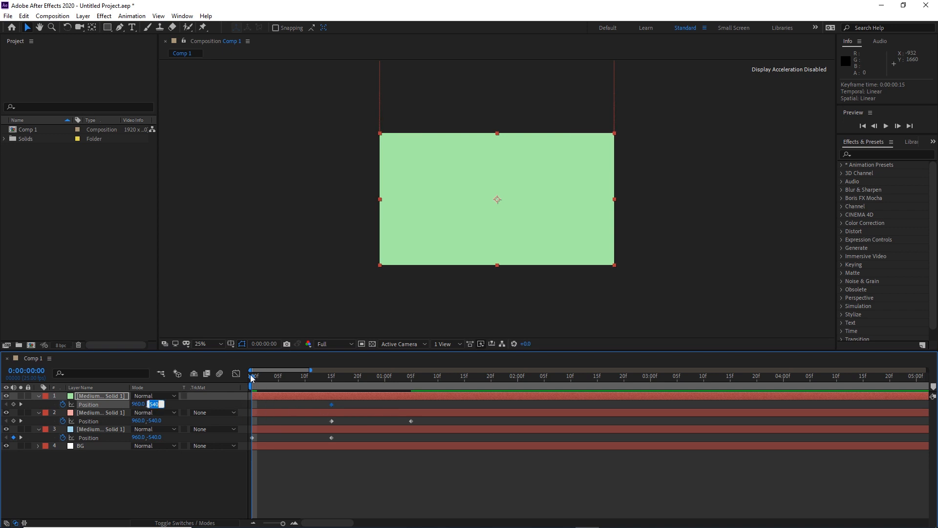
pyautogui.click(150, 404)
pyautogui.write('-')
pyautogui.click(105, 473)
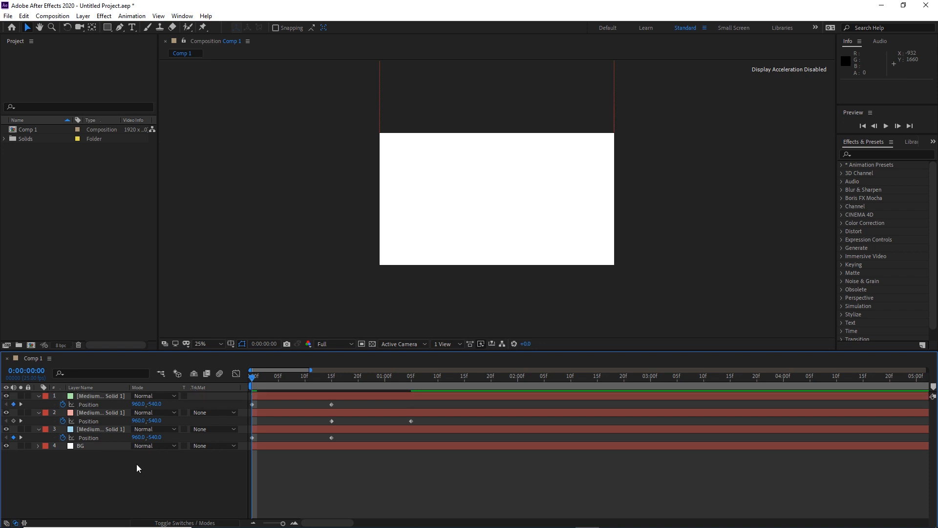
pyautogui.click(259, 377)
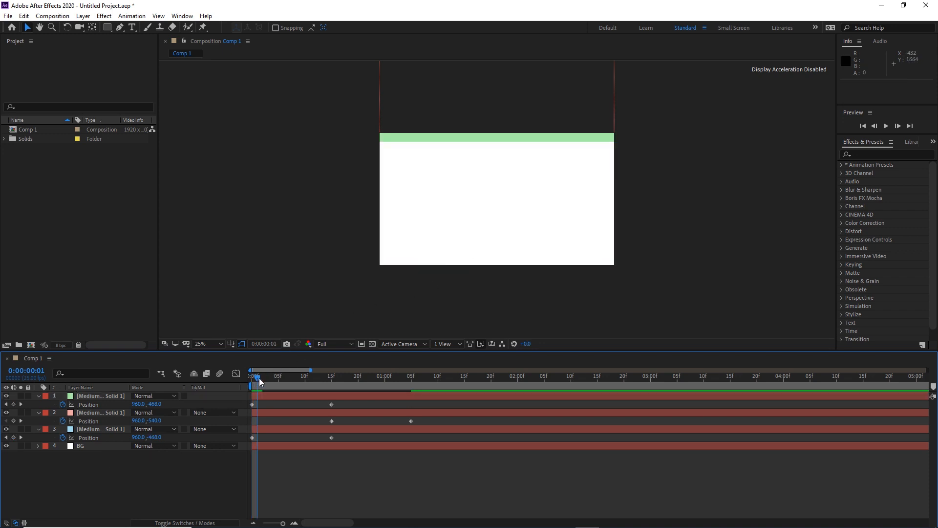
pyautogui.moveTo(259, 377); pyautogui.dragTo(330, 389)
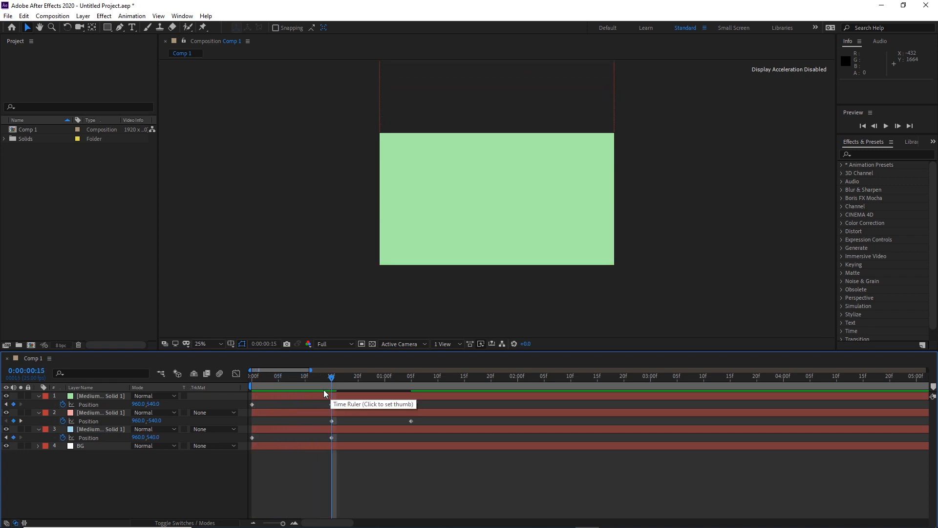
# Reveal the light green solid's Opacity property alongside its Position, and hide it again
pyautogui.hotkey('alt', 'shift', 'p')
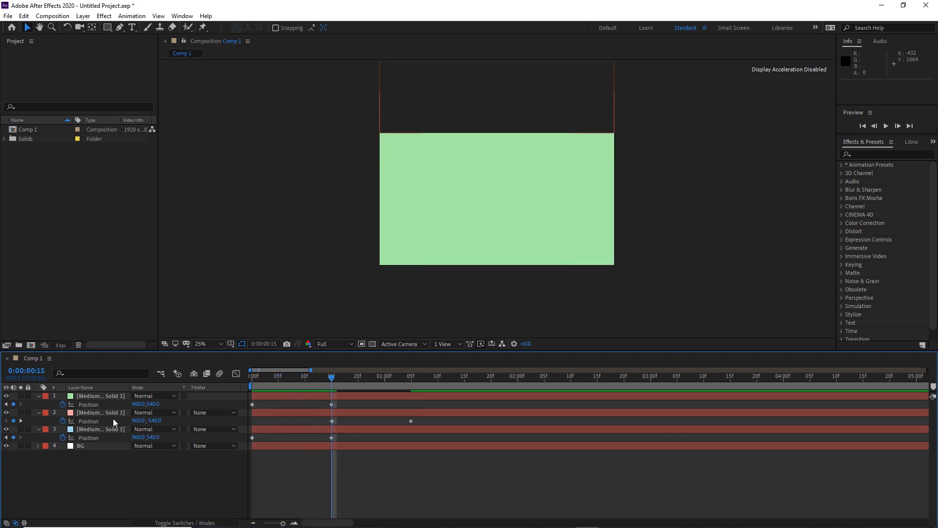
pyautogui.click(92, 399)
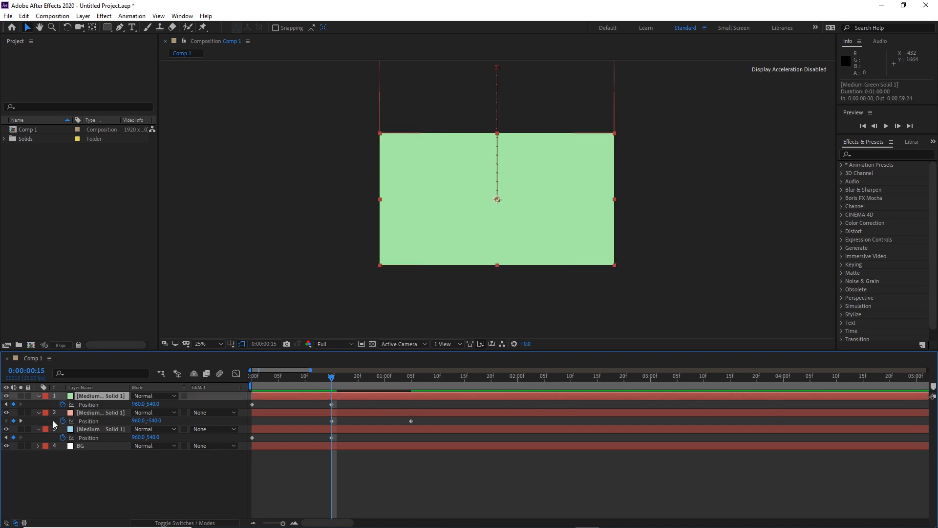
pyautogui.hotkey('shift', 't')
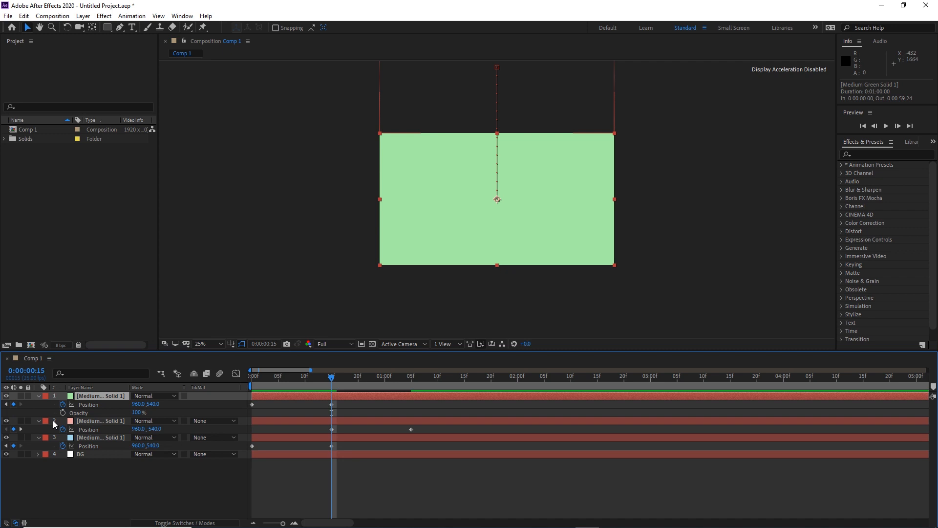
pyautogui.hotkey('shift', 't')
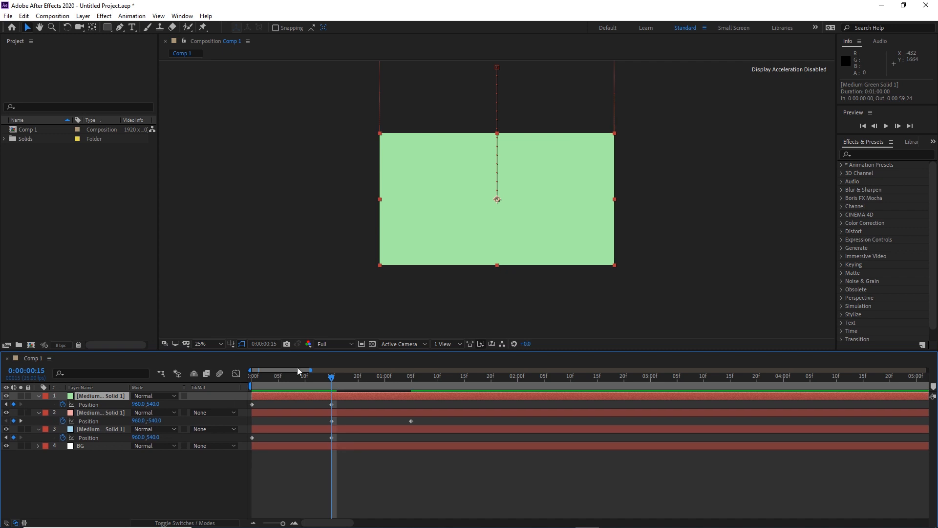
# Shift both light green Position keyframes 15 frames later to start at 0:00:01:05, and preview the animation from frame 0
pyautogui.moveTo(337, 404); pyautogui.dragTo(414, 406)
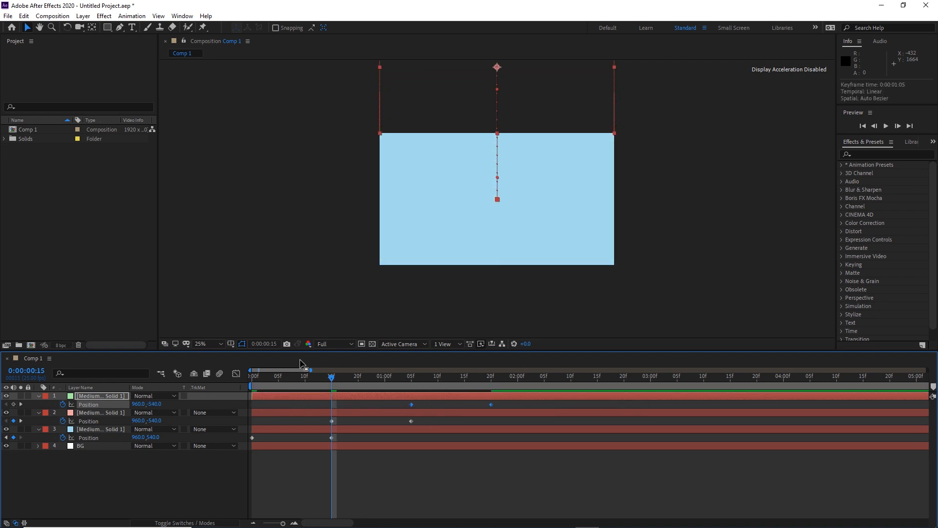
pyautogui.moveTo(334, 382); pyautogui.dragTo(242, 385)
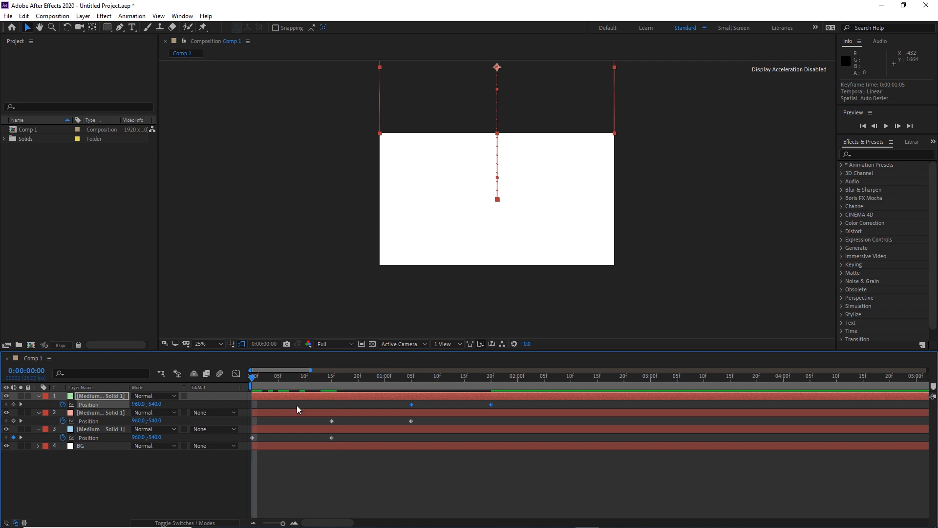
pyautogui.press('space')
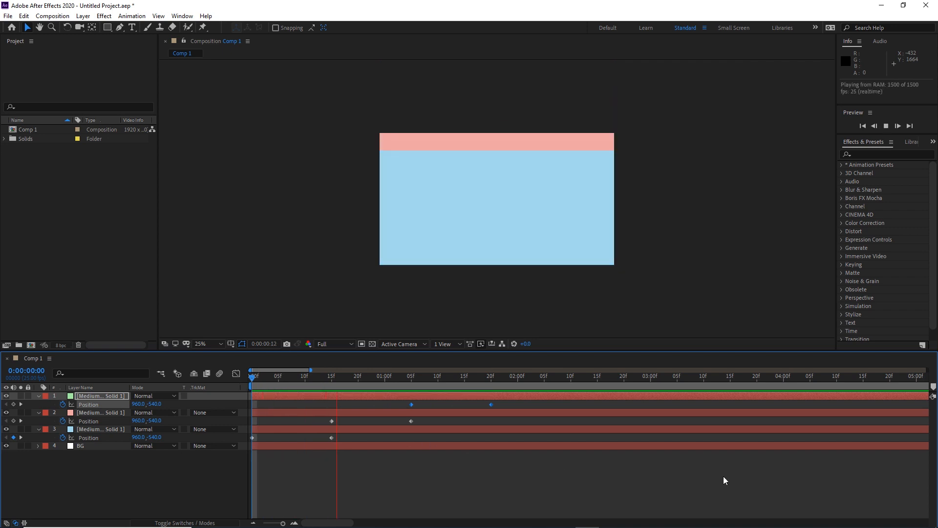
pyautogui.press('space')
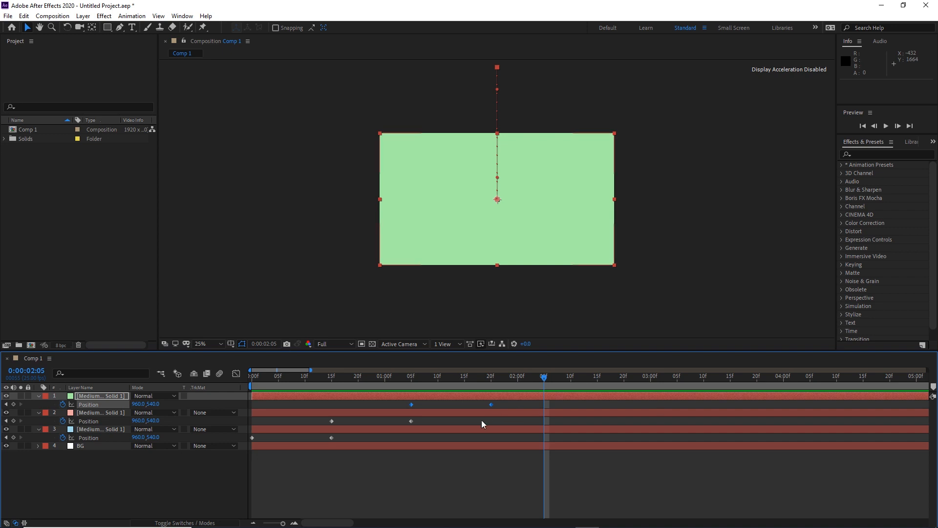
# Move both light red Position keyframes to start at 0:00:00:12 and both light green ones to start at about 0:00:00:24
pyautogui.moveTo(431, 419); pyautogui.dragTo(405, 422)
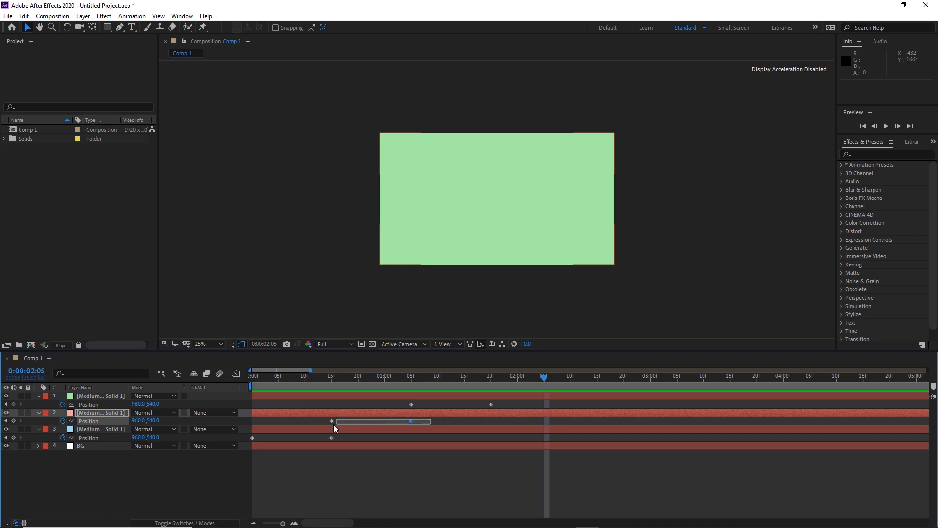
pyautogui.moveTo(333, 424); pyautogui.dragTo(316, 421)
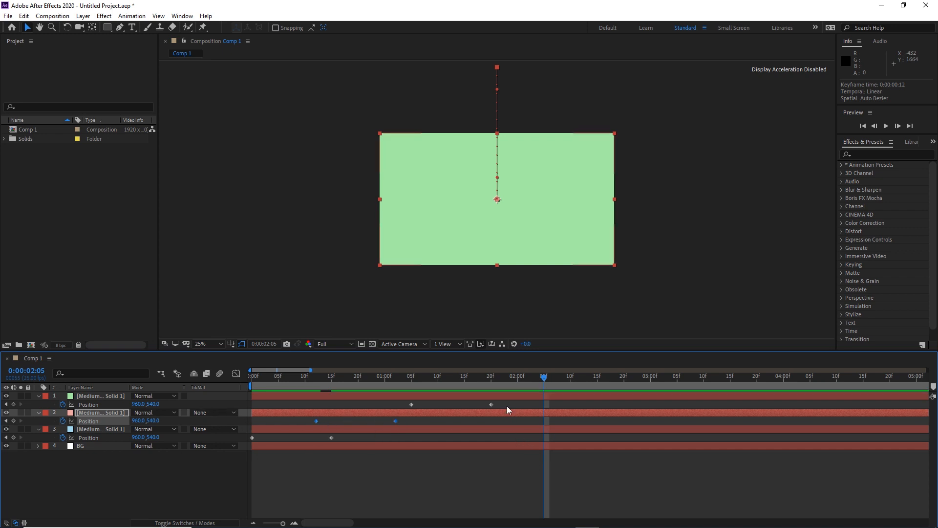
pyautogui.moveTo(507, 406); pyautogui.dragTo(395, 408)
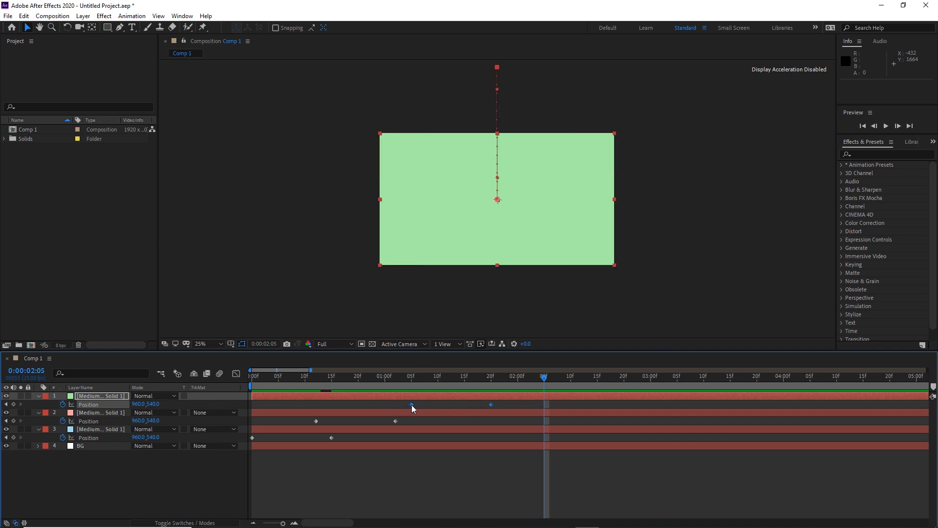
pyautogui.moveTo(411, 405); pyautogui.dragTo(395, 404)
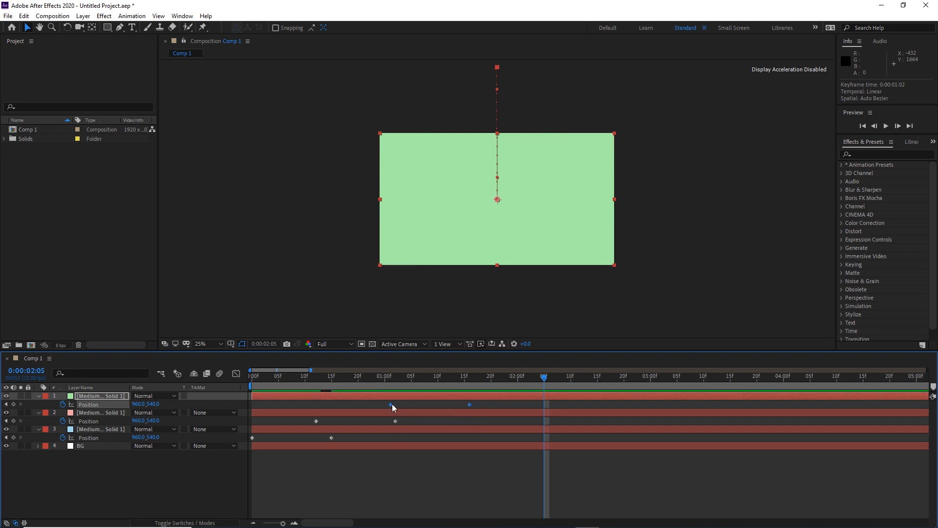
pyautogui.moveTo(392, 403); pyautogui.dragTo(380, 403)
# Preview the overlapping slides of the three solids from frame 0
pyautogui.moveTo(549, 379); pyautogui.dragTo(226, 389)
pyautogui.press('space')
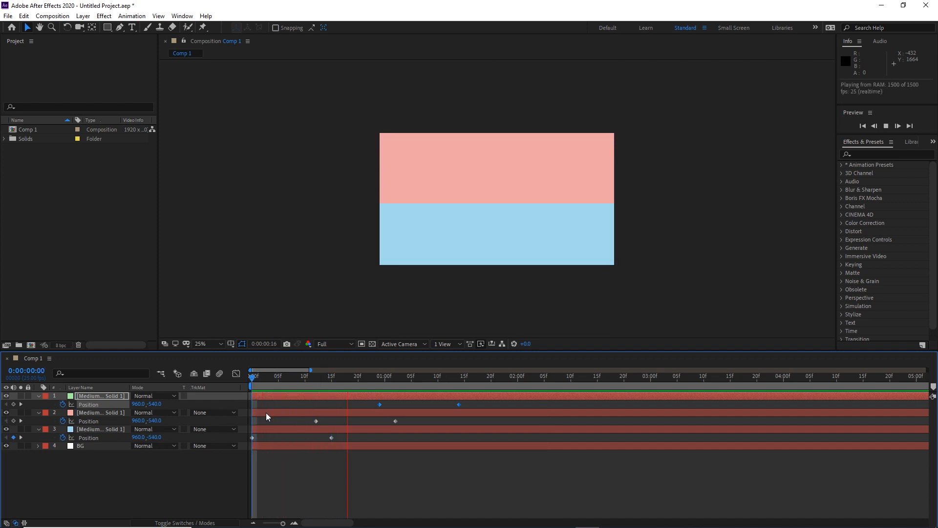
pyautogui.press('space')
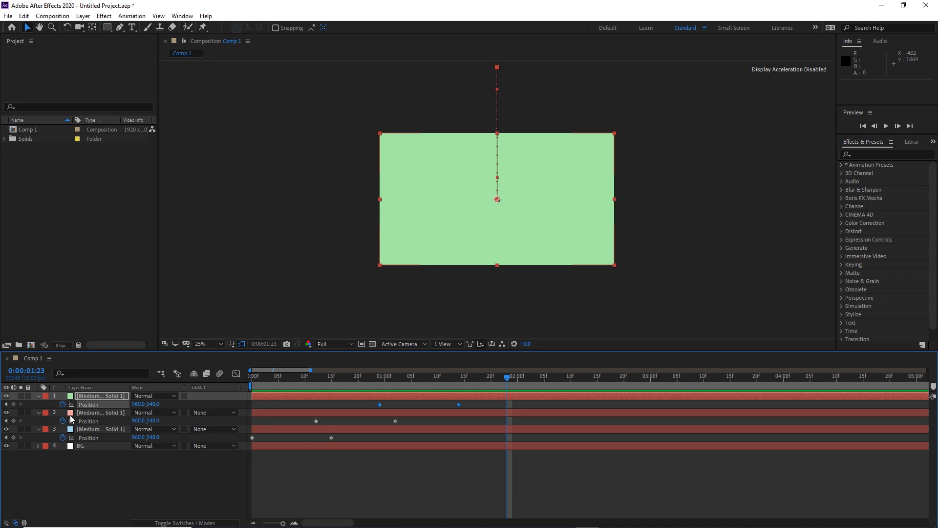
# Collapse the three colored solids' properties, and expand the BG layer's Transform properties before collapsing them again
pyautogui.click(38, 396)
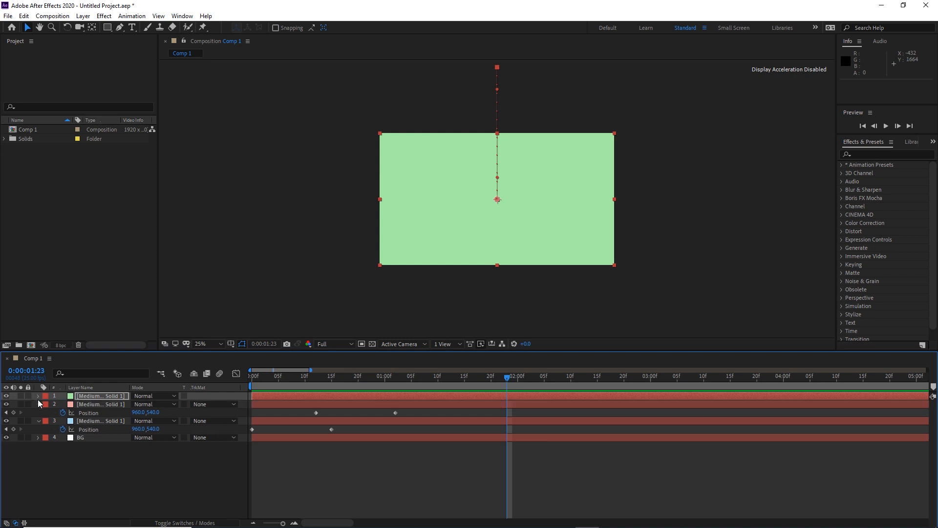
pyautogui.click(38, 404)
pyautogui.click(39, 413)
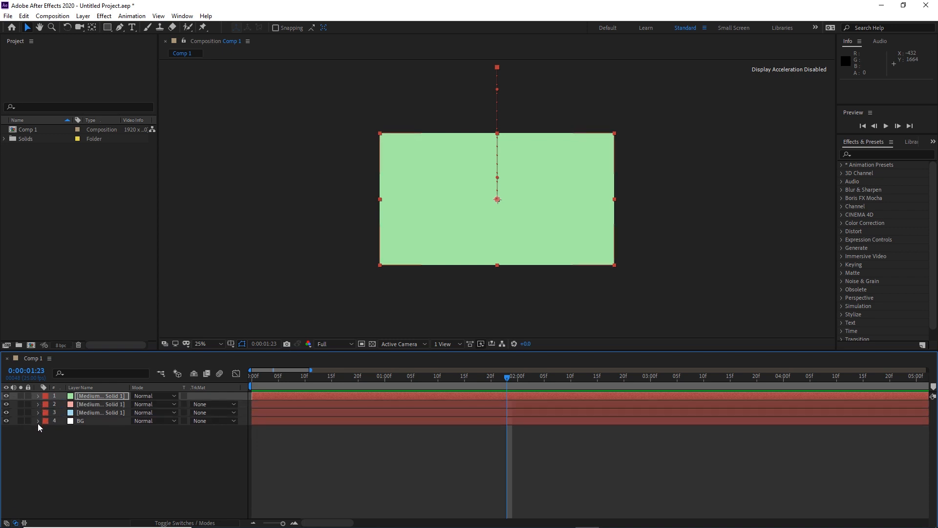
pyautogui.click(37, 421)
pyautogui.click(124, 480)
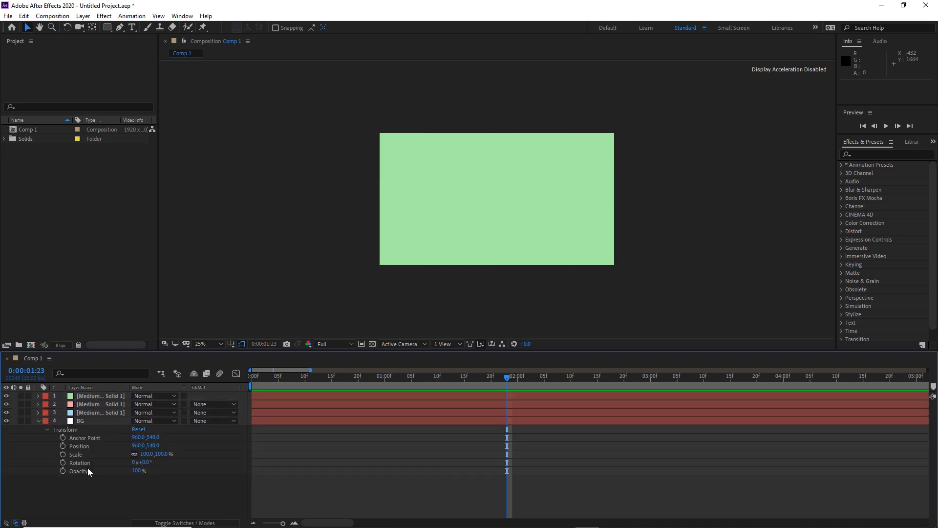
pyautogui.click(37, 420)
# Reveal only the Position property on the light green, light red and light blue solids one by one
pyautogui.click(99, 397)
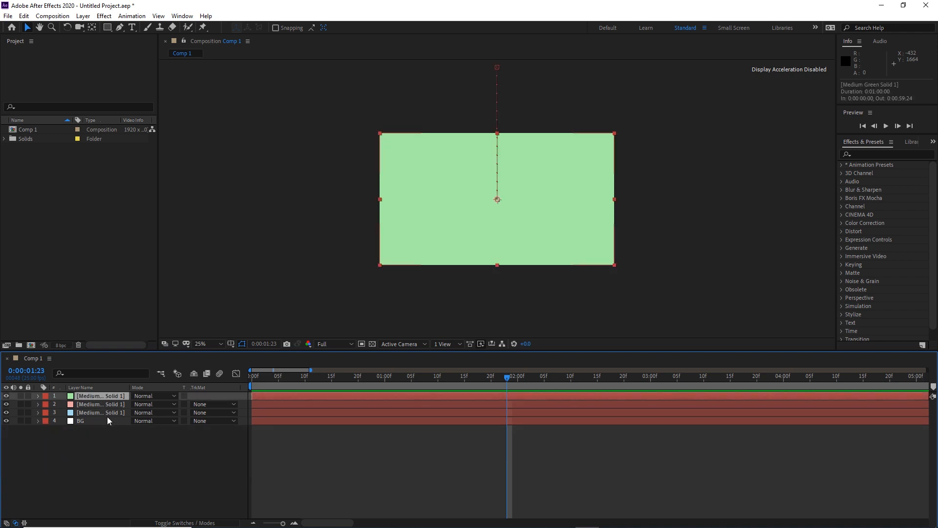
pyautogui.press('p')
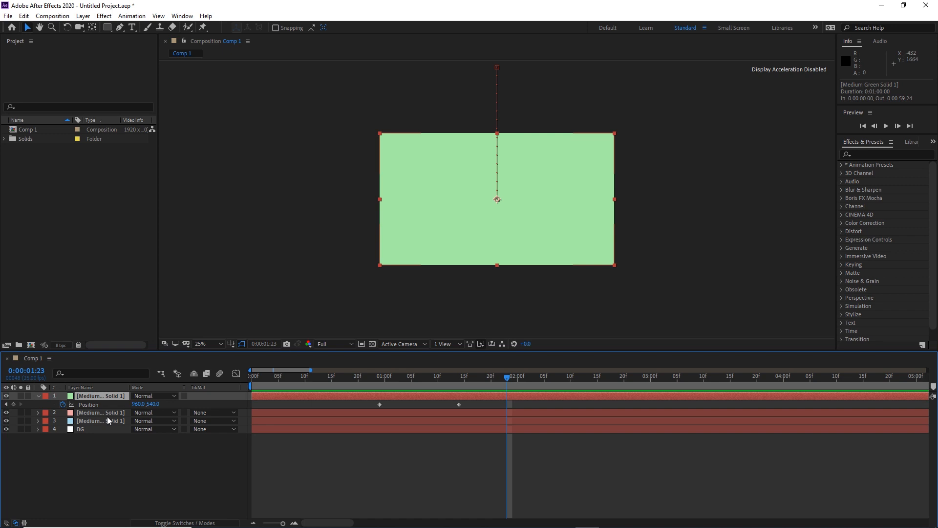
pyautogui.click(98, 414)
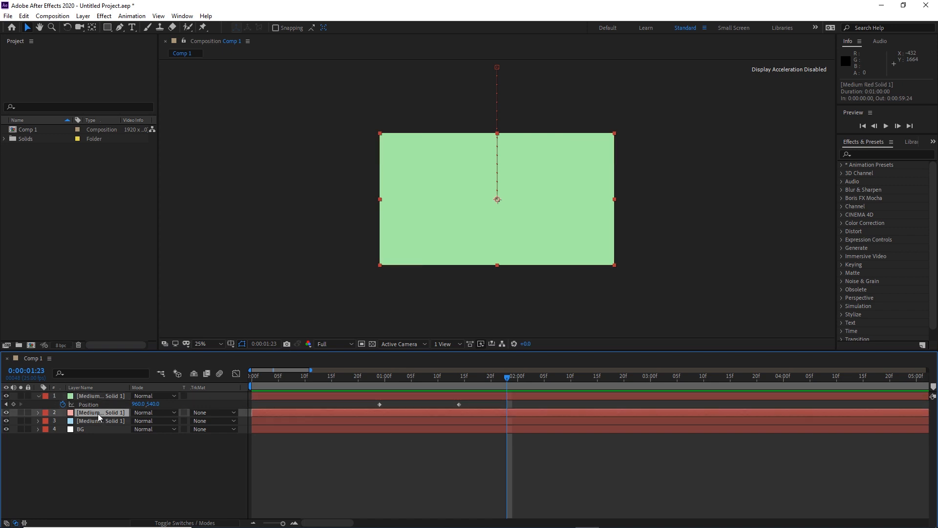
pyautogui.press('p')
pyautogui.click(95, 429)
pyautogui.press('p')
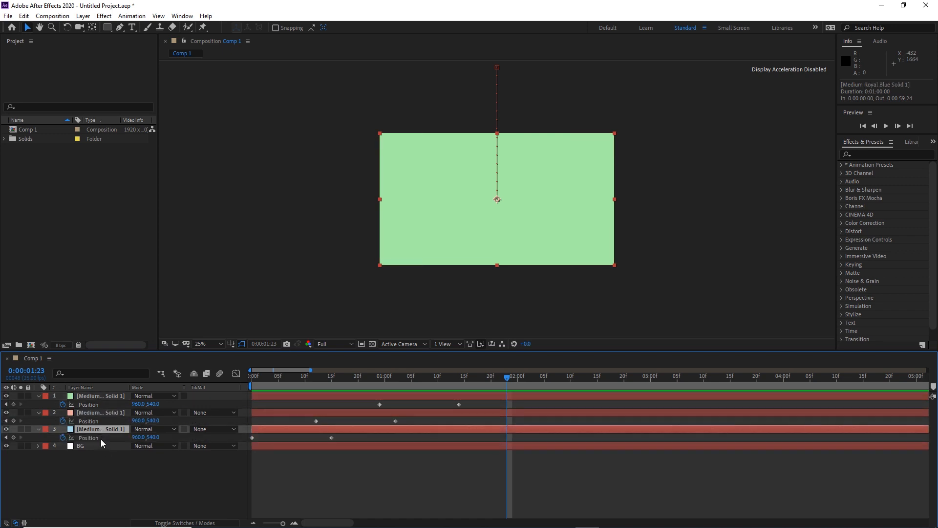
pyautogui.click(97, 484)
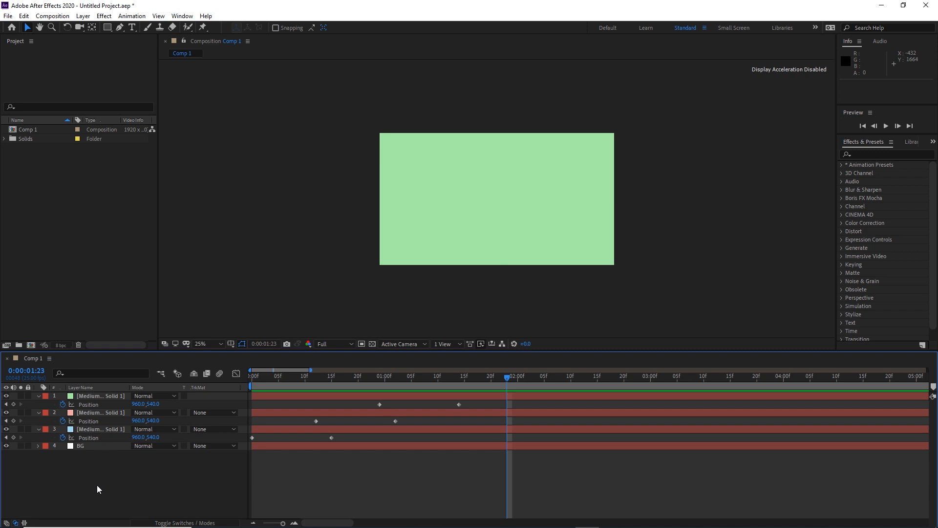
# Select all four layers, collapse them, reveal their Position properties together, and collapse them again
pyautogui.hotkey('ctrl', 'a')
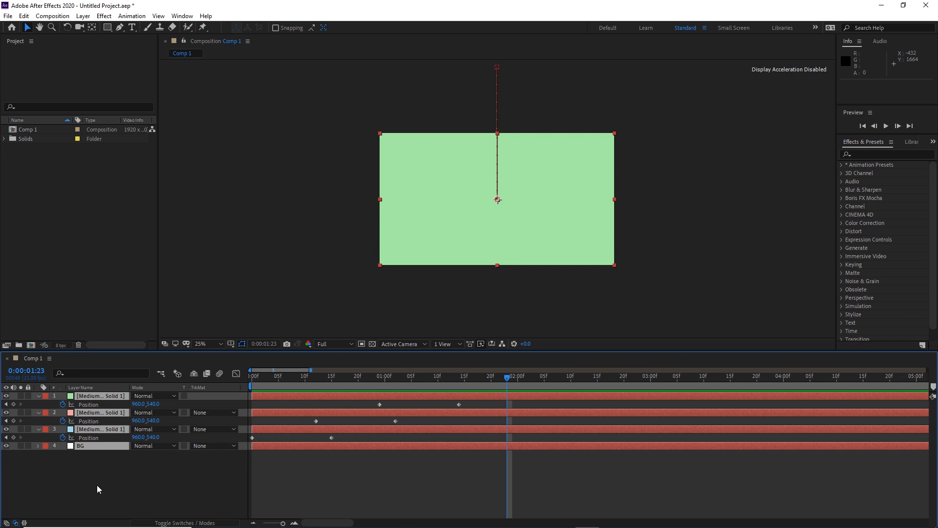
pyautogui.click(39, 396)
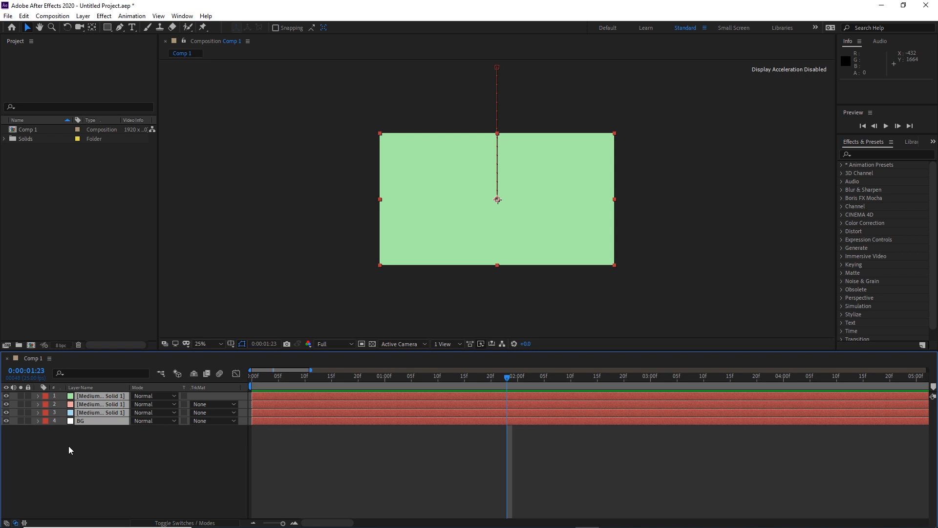
pyautogui.press('p')
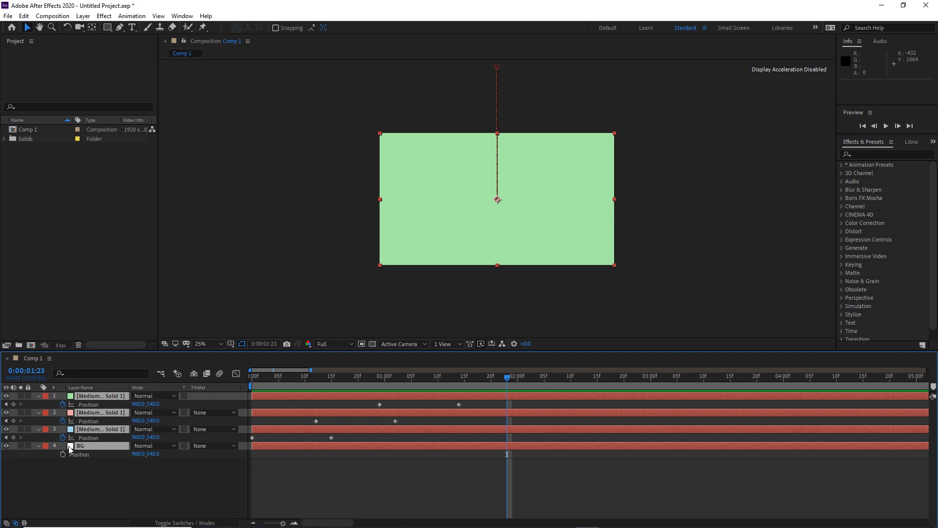
pyautogui.click(40, 396)
pyautogui.click(80, 462)
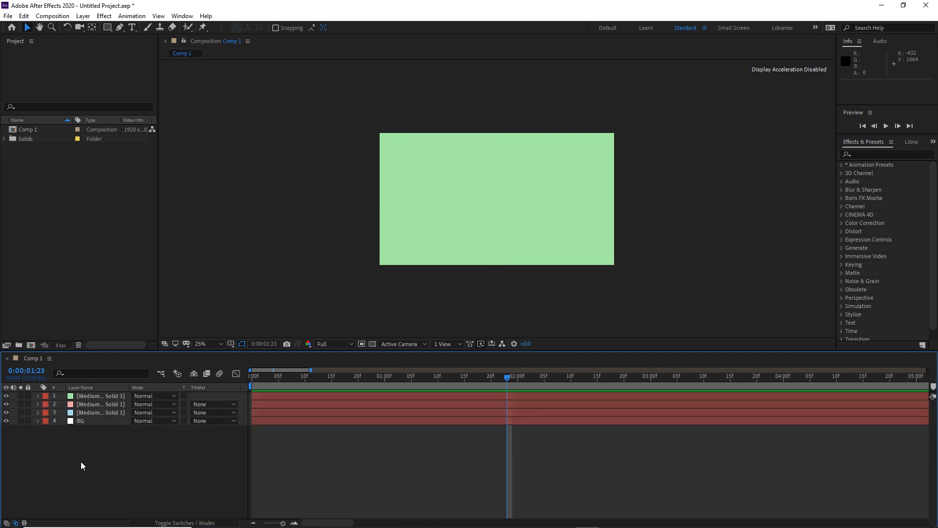
# Switch the light green solid's displayed property between Position and Scale, and collapse the layer again
pyautogui.click(86, 396)
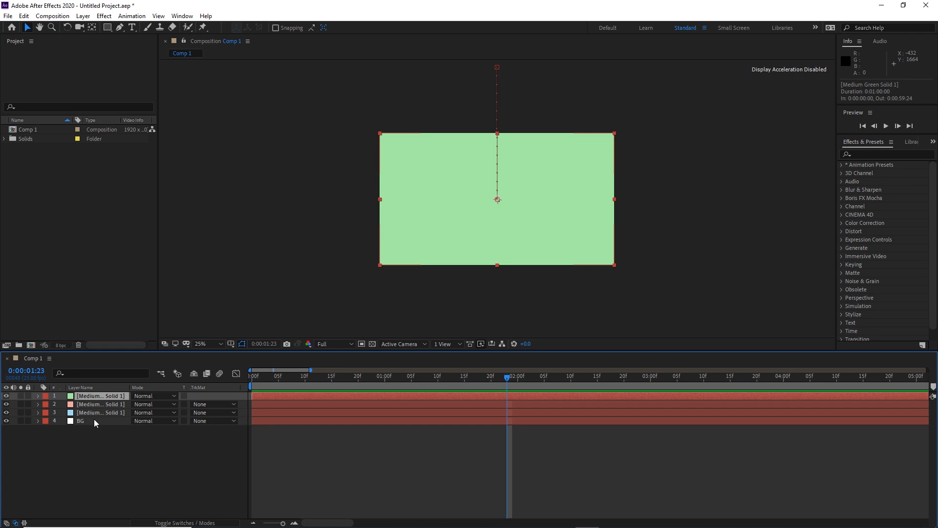
pyautogui.press('p')
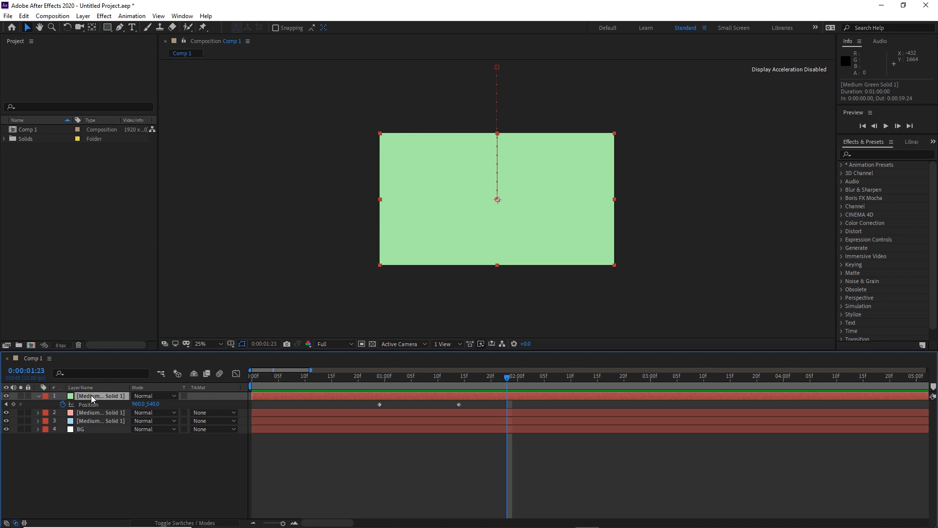
pyautogui.press('s')
pyautogui.press('p')
pyautogui.click(38, 395)
pyautogui.click(92, 453)
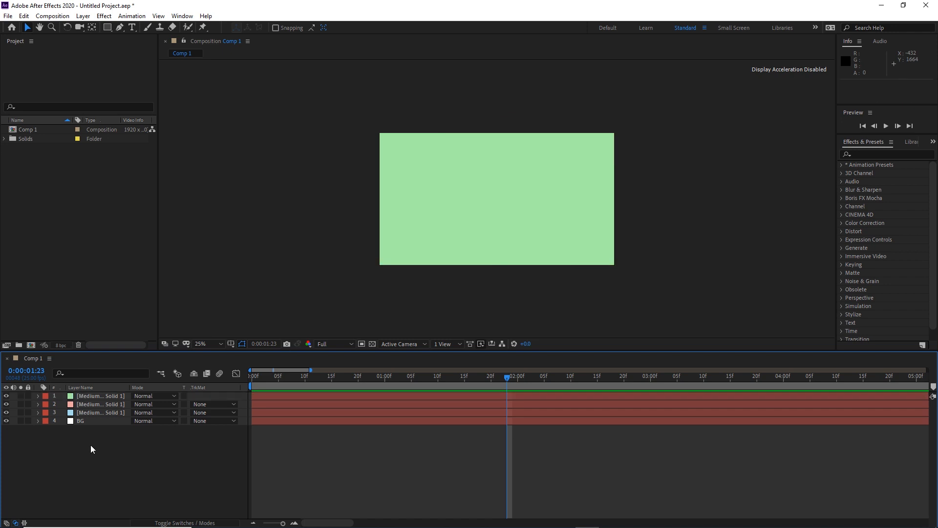
# Activate the Type tool and set the text fill color to white, FFFFFF
pyautogui.click(132, 27)
pyautogui.moveTo(136, 28); pyautogui.dragTo(171, 27)
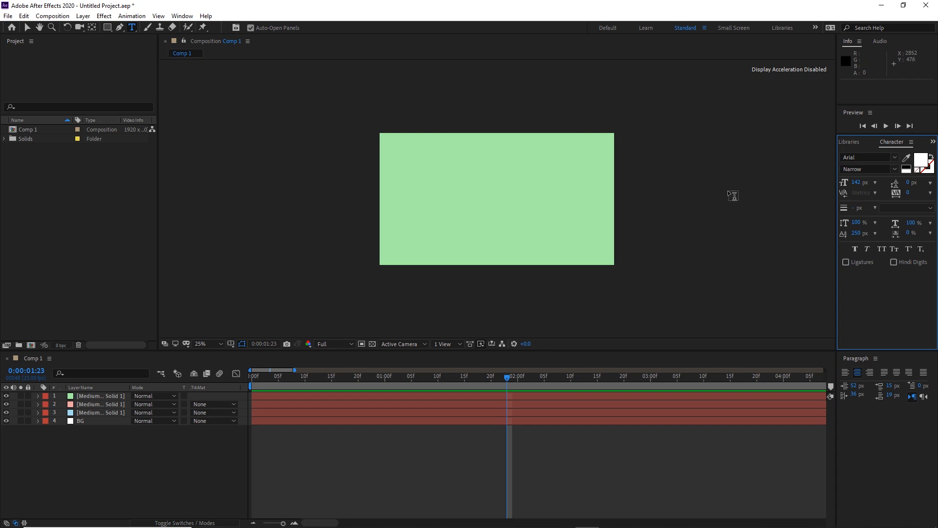
pyautogui.click(921, 161)
pyautogui.moveTo(631, 163); pyautogui.dragTo(611, 148)
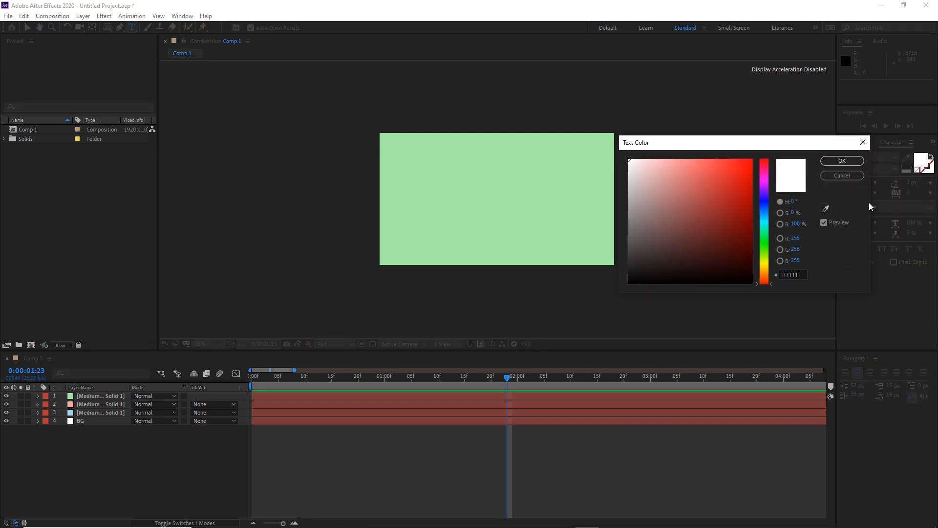
pyautogui.click(842, 161)
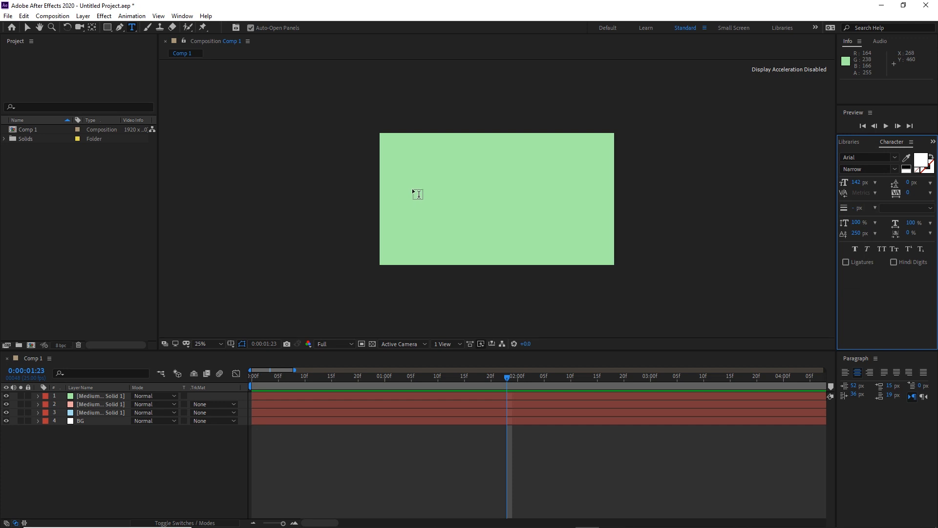
# Create a text layer in the composition reading "hello new AE user"
pyautogui.click(445, 182)
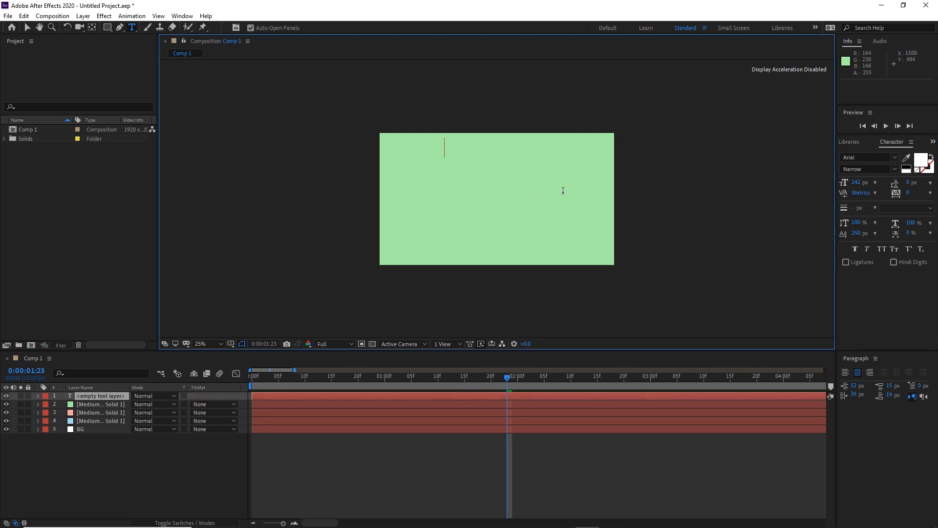
pyautogui.write('heelo')
pyautogui.press('BackSpace')
pyautogui.press('BackSpace')
pyautogui.press('BackSpace')
pyautogui.press('BackSpace')
pyautogui.write('ello new ')
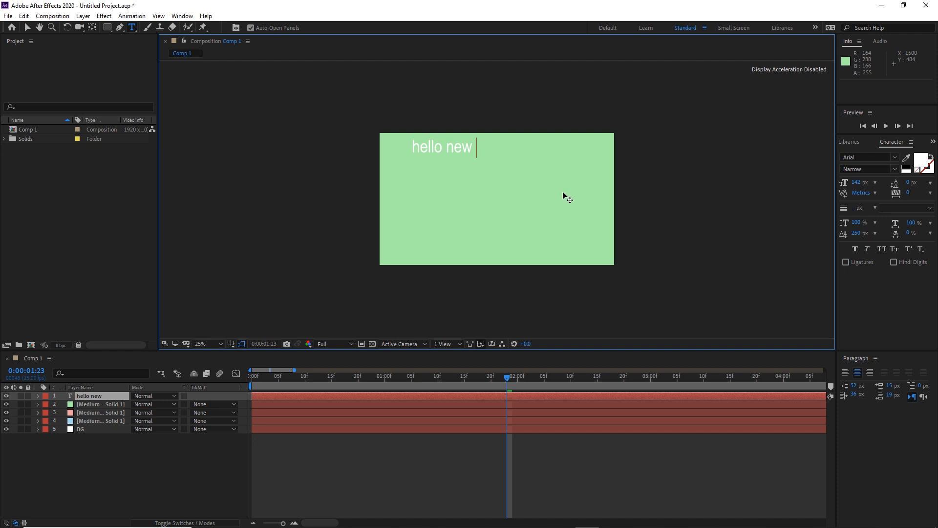
pyautogui.write('AE u')
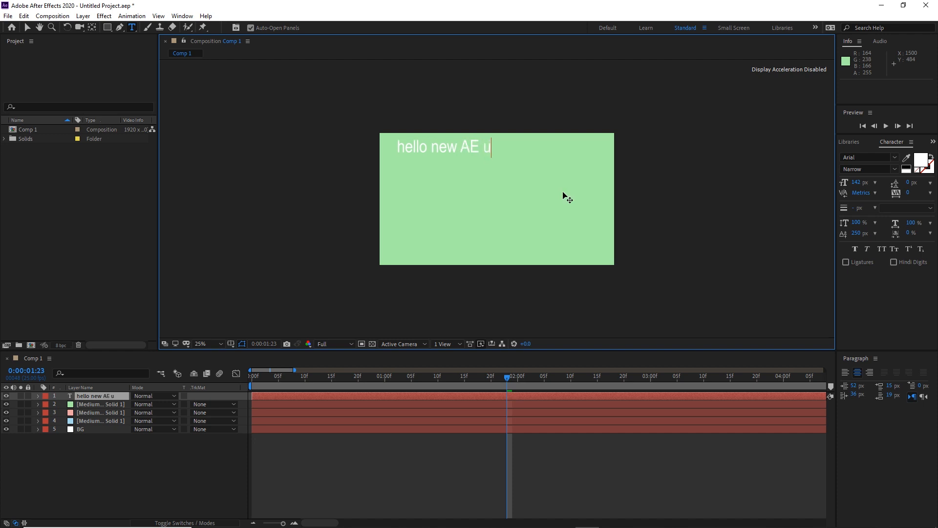
pyautogui.write('ser')
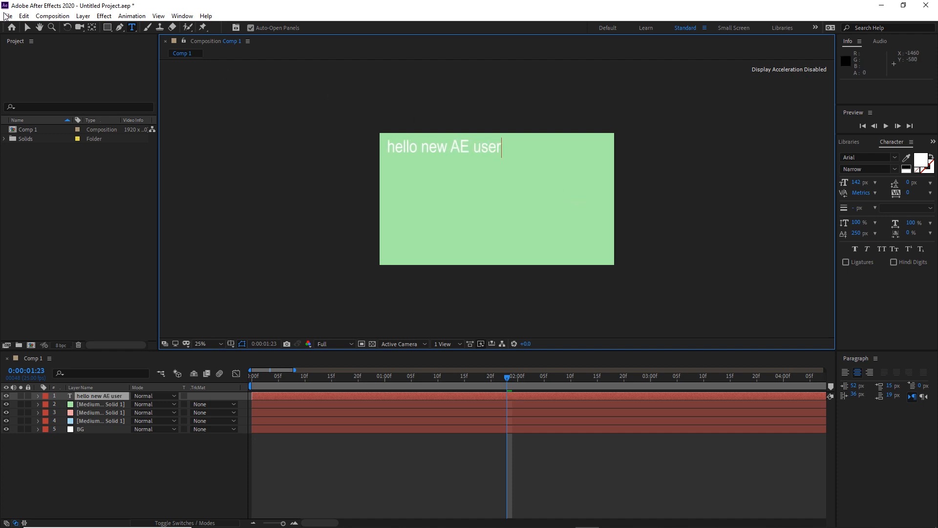
# Enlarge the text to a font size of 229 px and move it to about 912, 696 in the composition
pyautogui.click(27, 27)
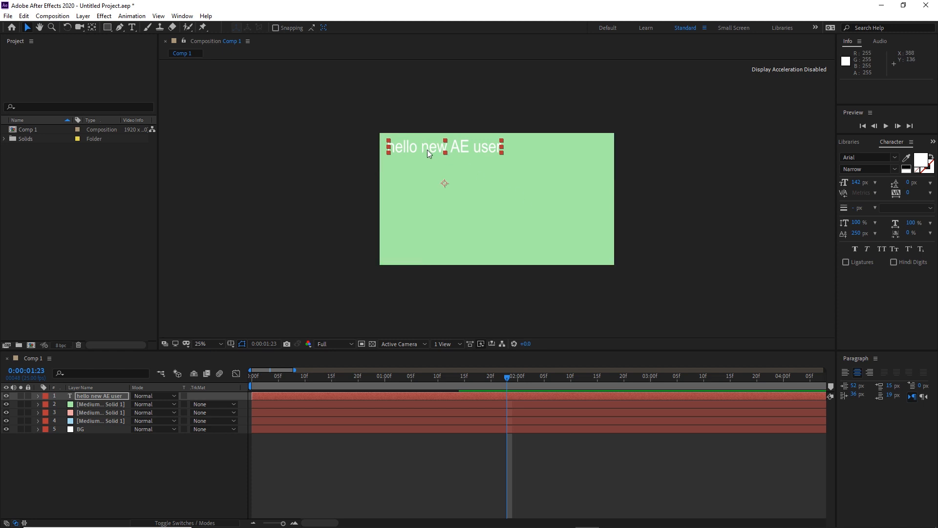
pyautogui.moveTo(427, 150); pyautogui.dragTo(471, 177)
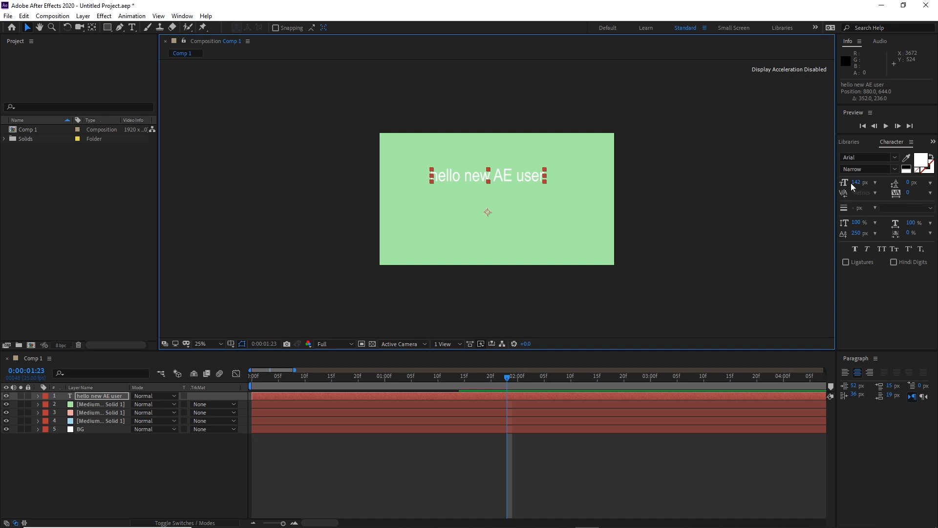
pyautogui.moveTo(851, 182); pyautogui.dragTo(896, 185)
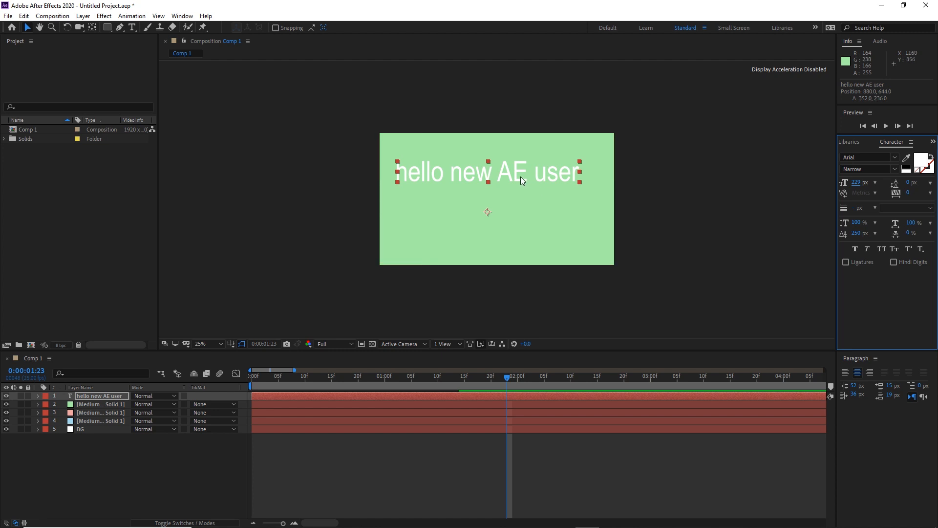
pyautogui.moveTo(521, 177); pyautogui.dragTo(524, 181)
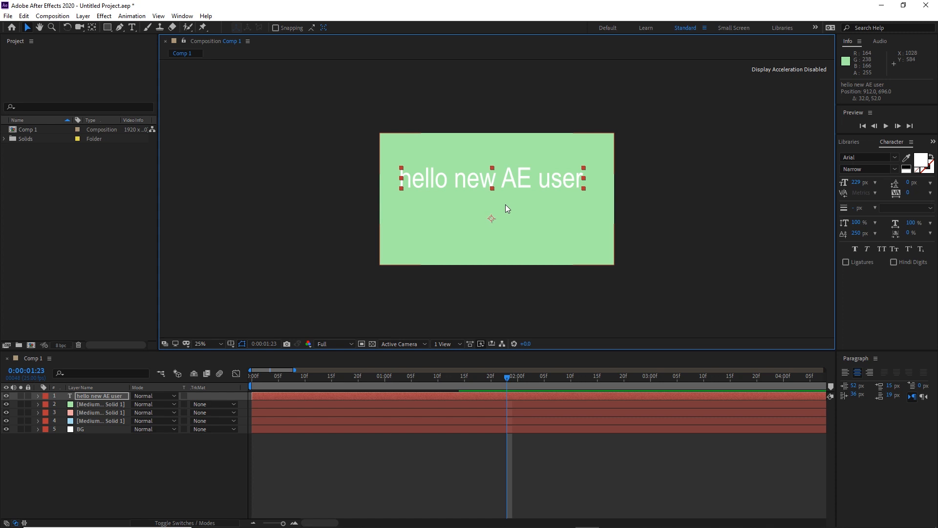
# Try to break the text onto a second line before "AE", and leave text editing
pyautogui.doubleClick(503, 184)
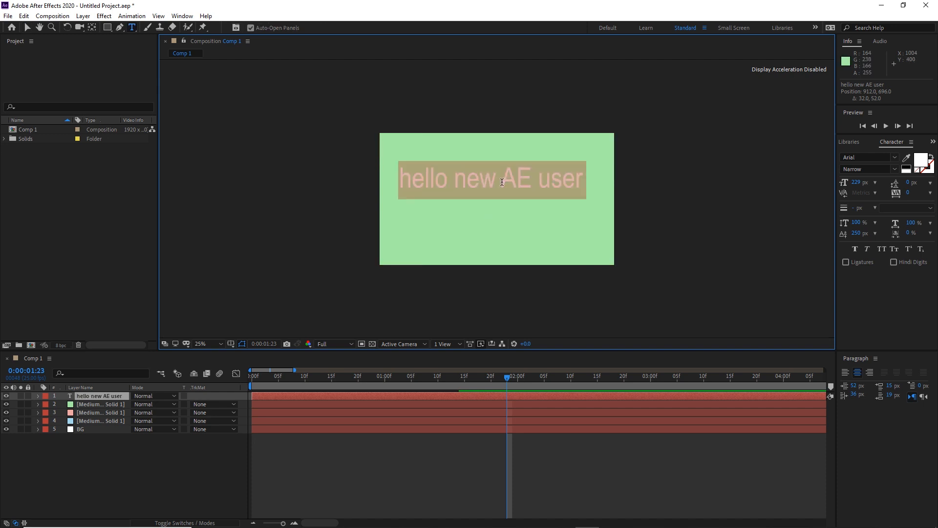
pyautogui.click(501, 184)
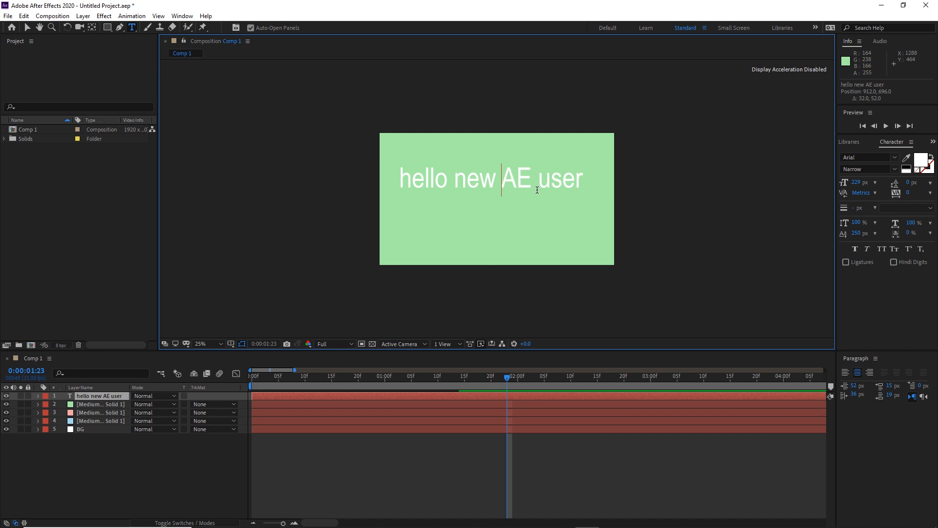
pyautogui.press('Return')
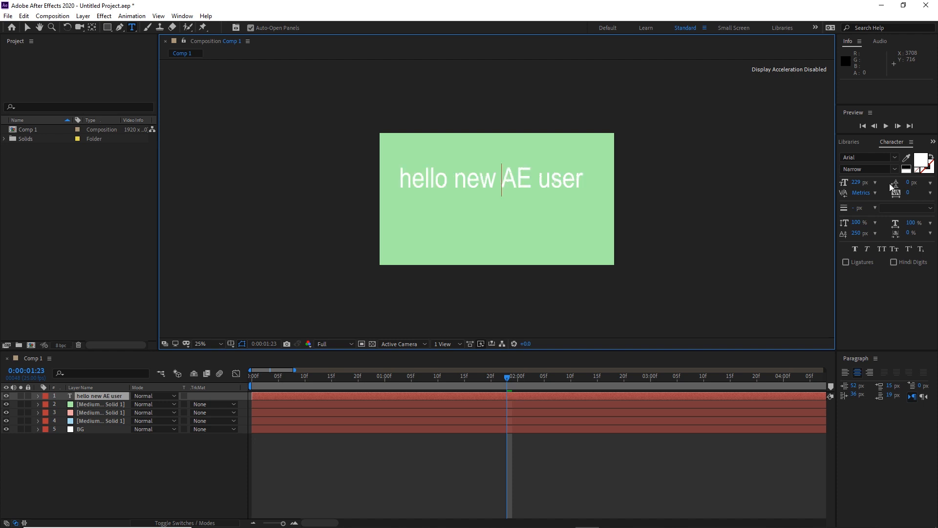
pyautogui.click(27, 28)
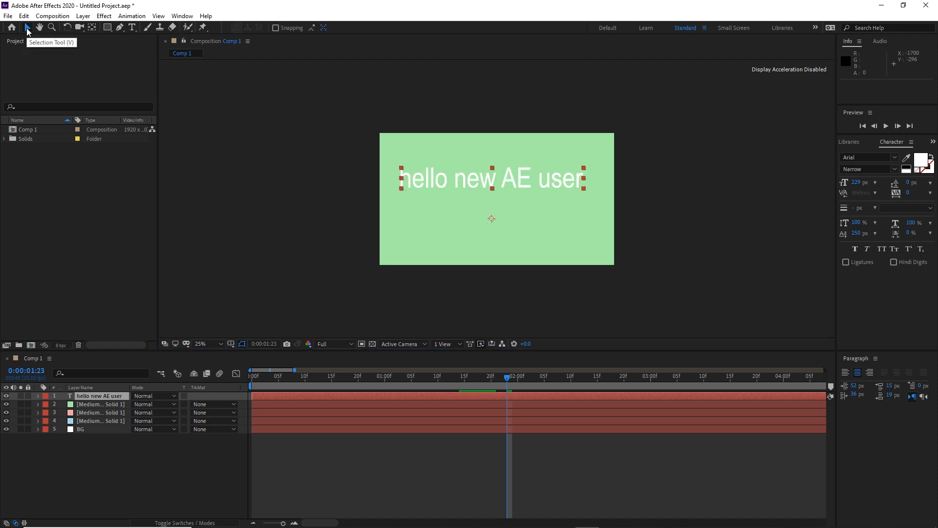
# Set the leading of the "hello new AE user" text layer to 250 px
pyautogui.click(696, 175)
pyautogui.click(521, 176)
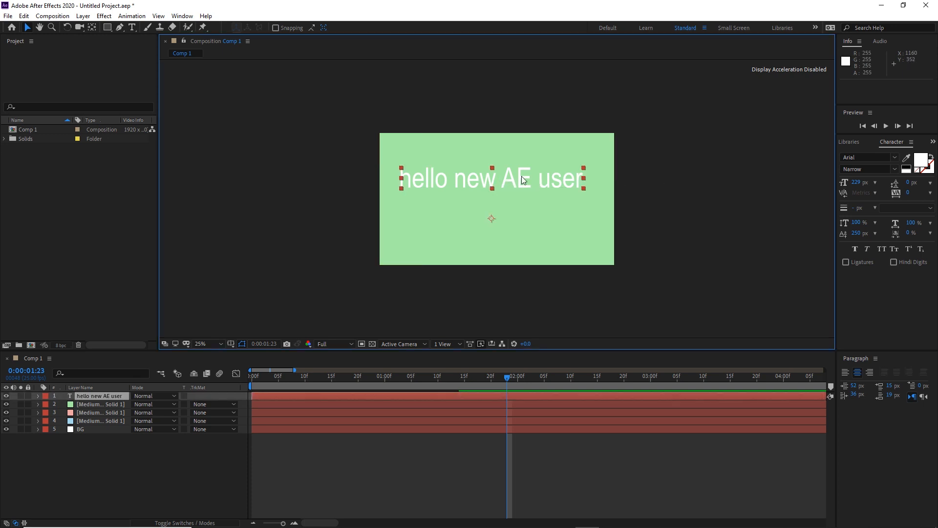
pyautogui.click(909, 186)
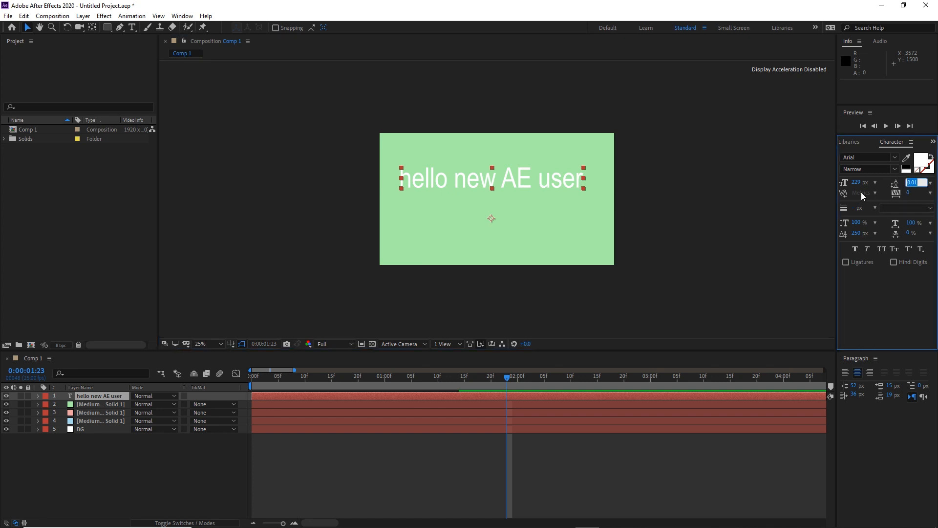
pyautogui.click(919, 182)
pyautogui.doubleClick(913, 182)
pyautogui.write('2')
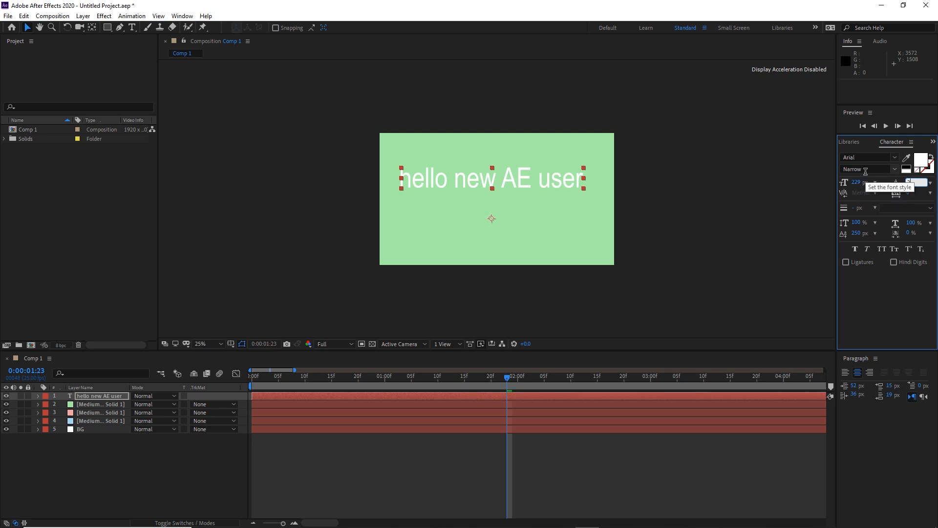
pyautogui.write('50')
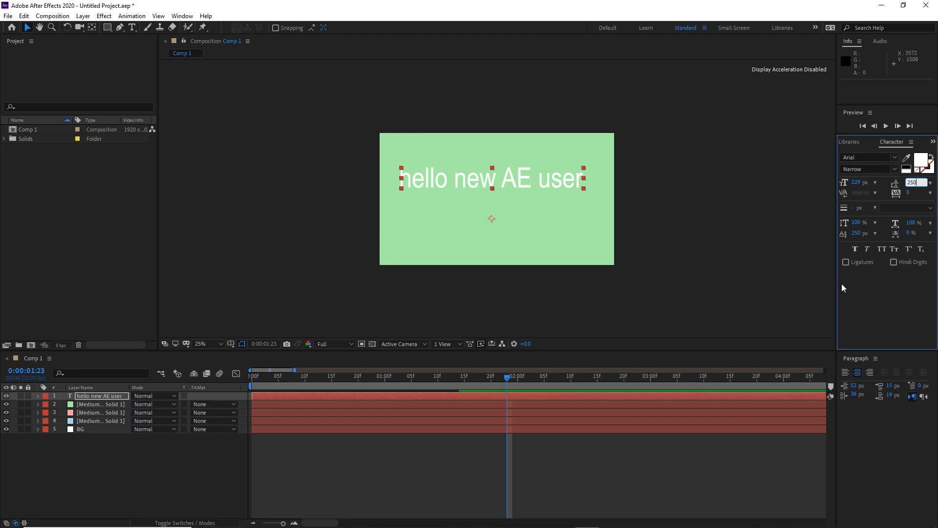
# Set the leading of the "hello new AE user" text to 250 px and keep the text layer selected
pyautogui.click(814, 280)
pyautogui.click(502, 179)
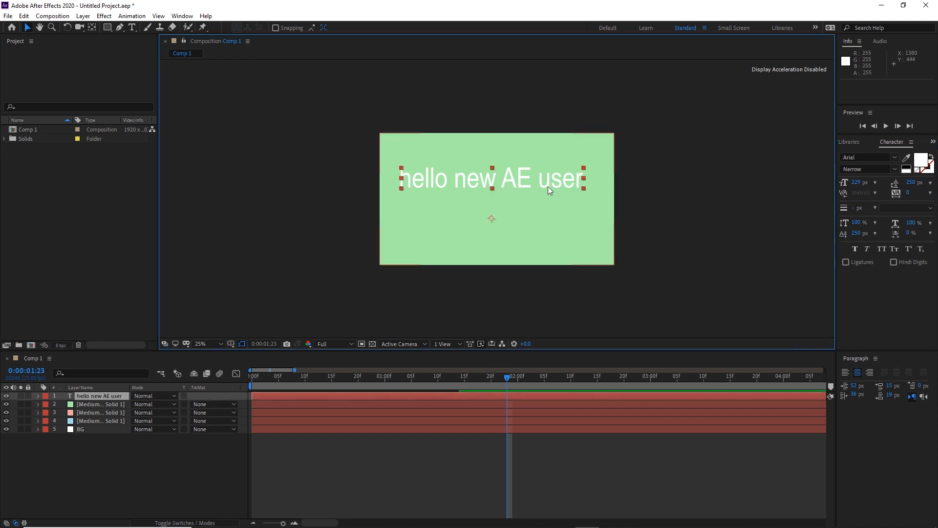
# Try breaking the text onto a second line before "AE user" and rejoin it into a single line
pyautogui.doubleClick(503, 177)
pyautogui.click(502, 178)
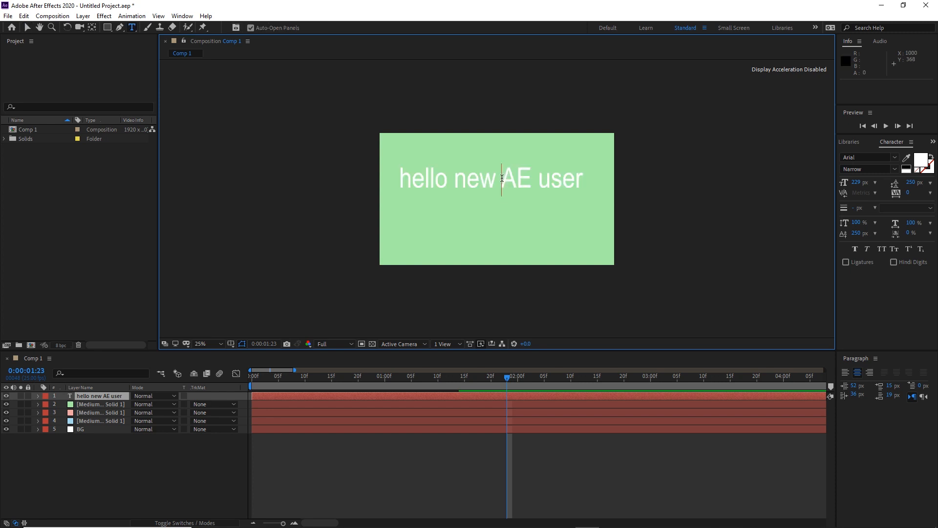
pyautogui.press('Return')
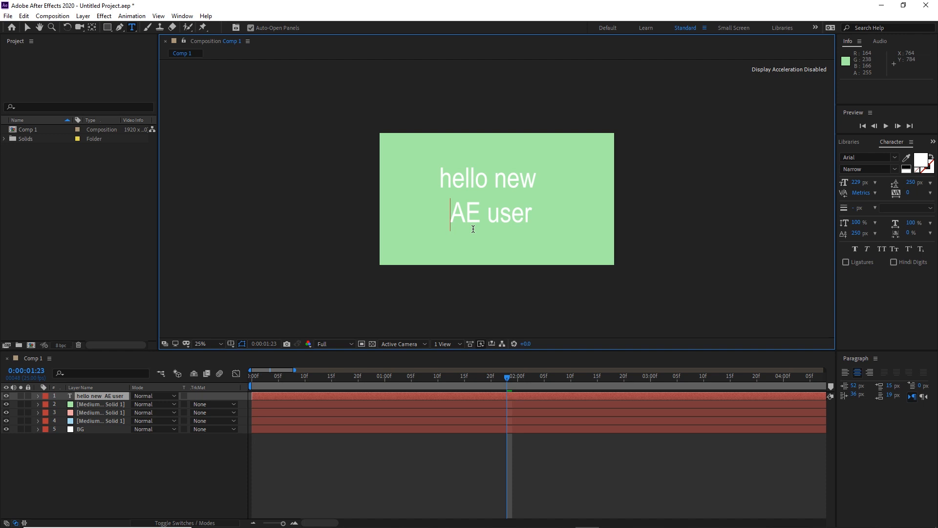
pyautogui.press('BackSpace')
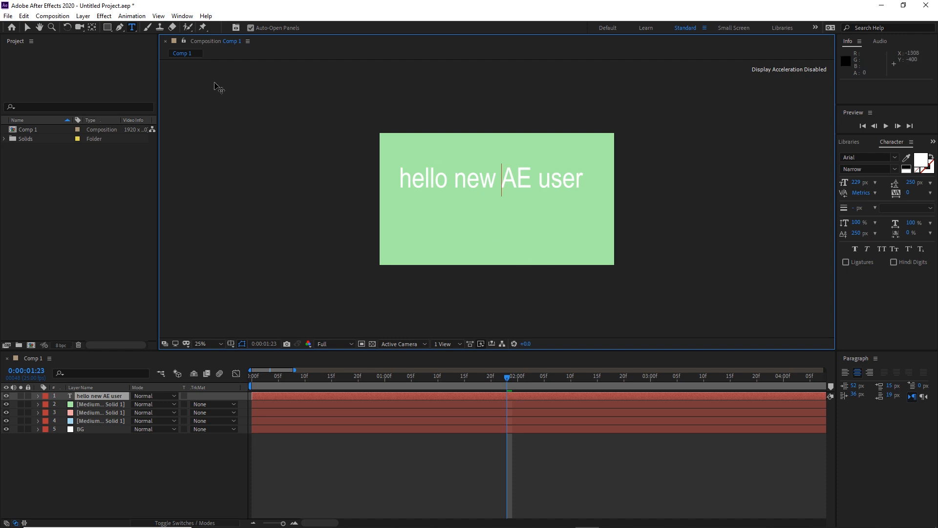
pyautogui.click(27, 28)
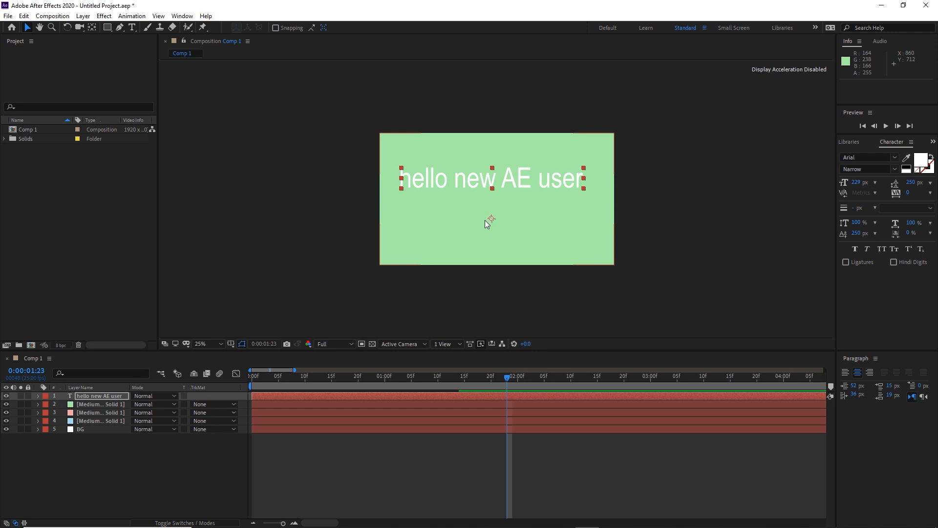
# Try rotating the text layer to about 194° around its offset anchor point and undo the rotation
pyautogui.click(102, 441)
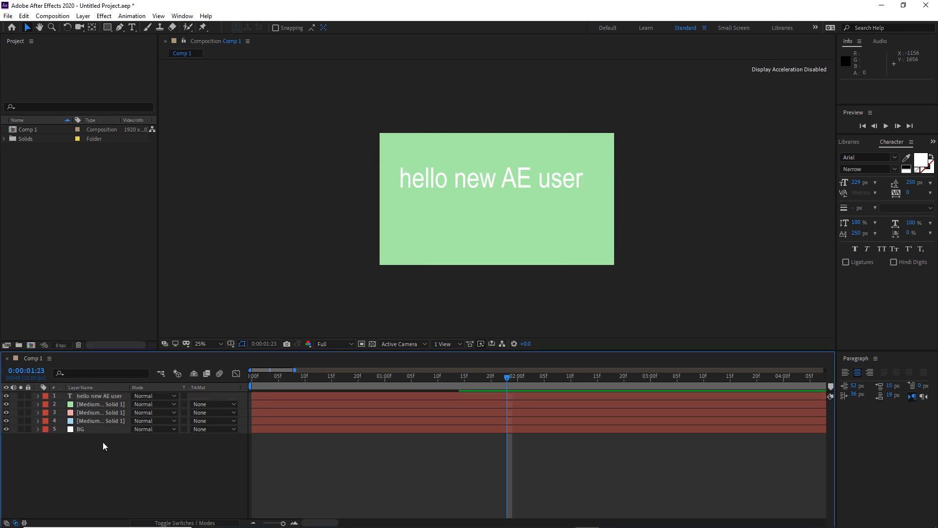
pyautogui.click(88, 395)
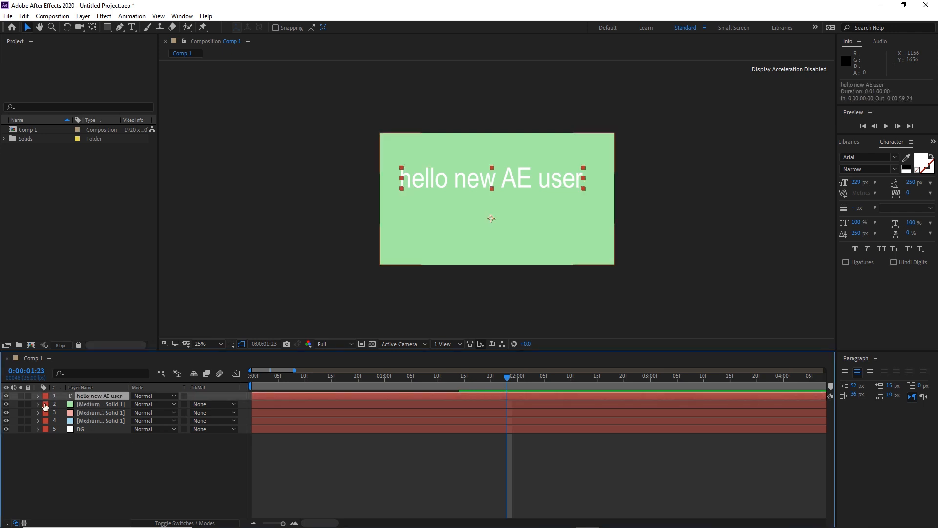
pyautogui.press('r')
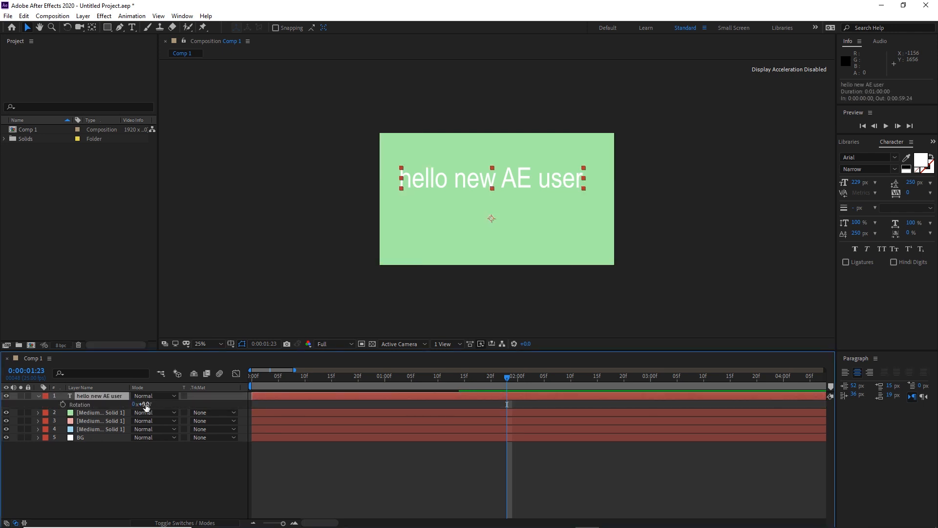
pyautogui.moveTo(145, 405); pyautogui.dragTo(481, 299)
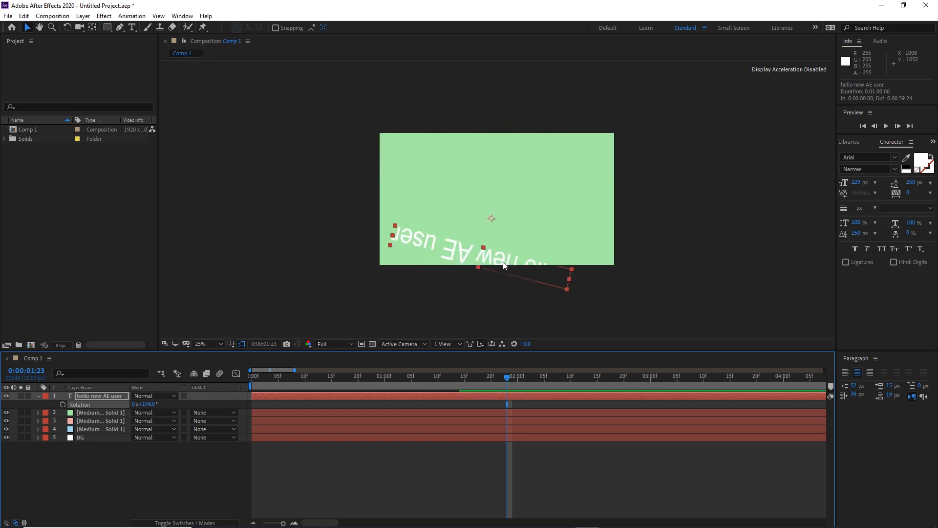
pyautogui.hotkey('ctrl', 'z')
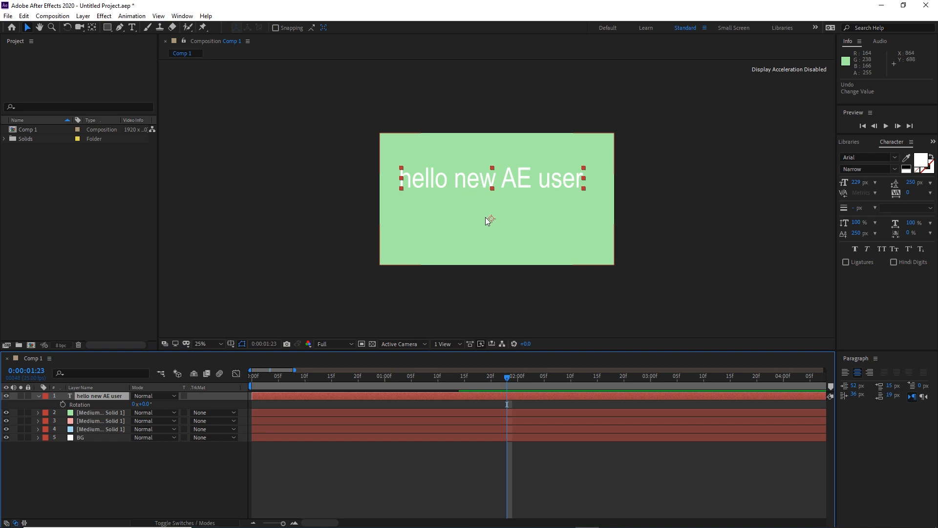
# Move the text layer's anchor point from below the text to the middle of the words
pyautogui.click(91, 28)
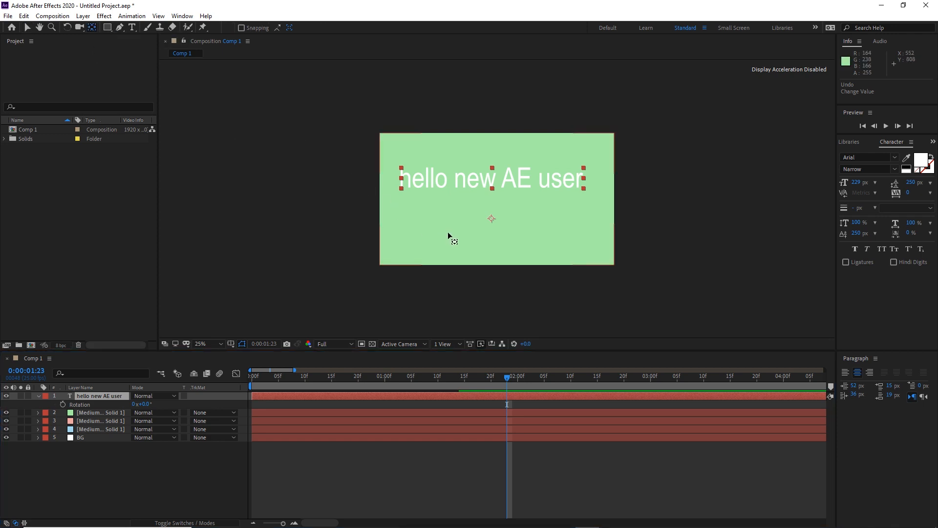
pyautogui.moveTo(491, 218); pyautogui.dragTo(493, 174)
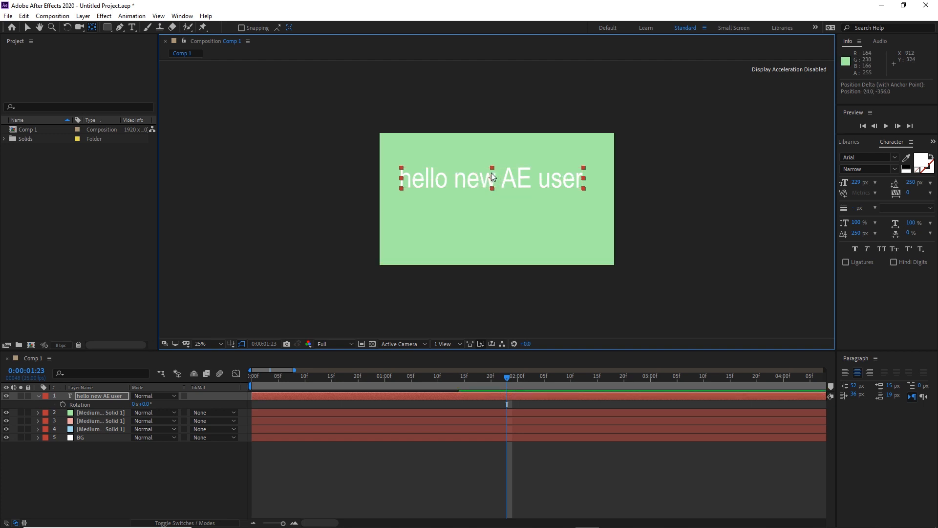
pyautogui.click(27, 28)
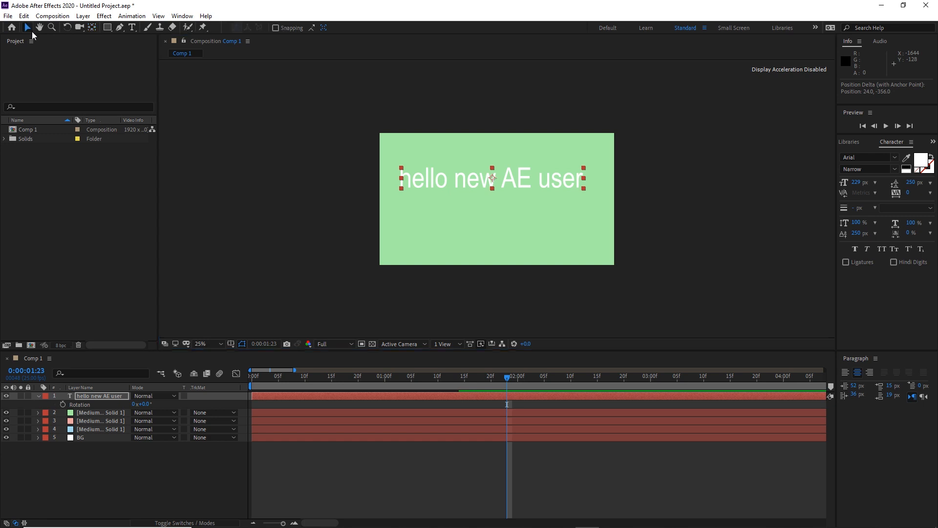
# Reselect the text layer and display the Align options alongside the Paragraph settings
pyautogui.click(518, 108)
pyautogui.click(484, 183)
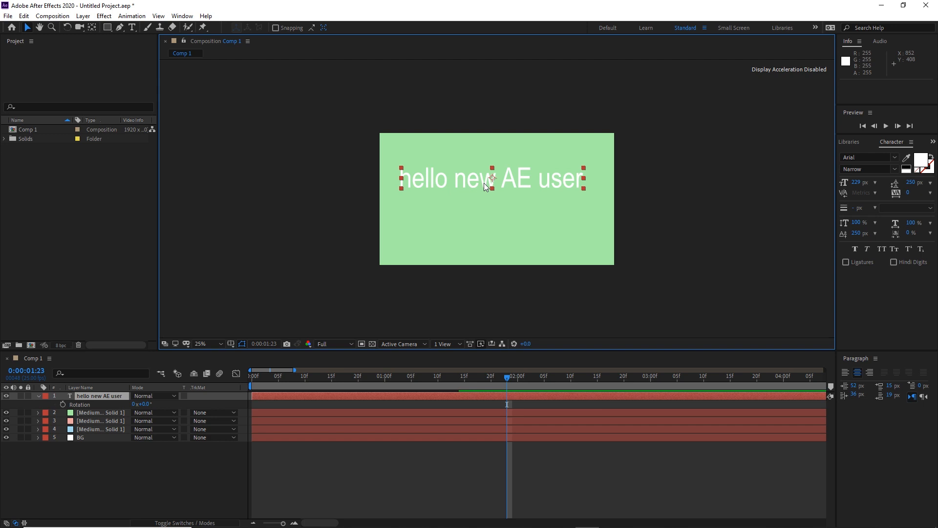
pyautogui.click(181, 16)
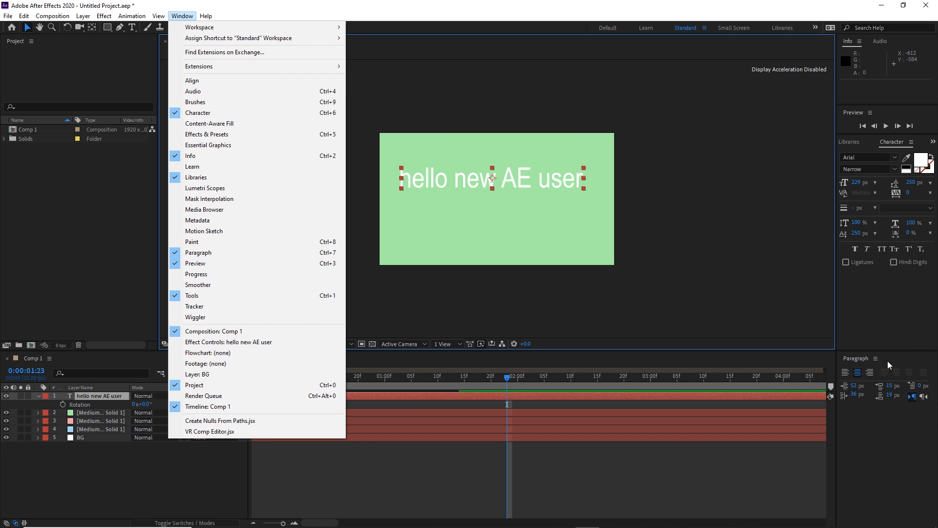
pyautogui.click(193, 81)
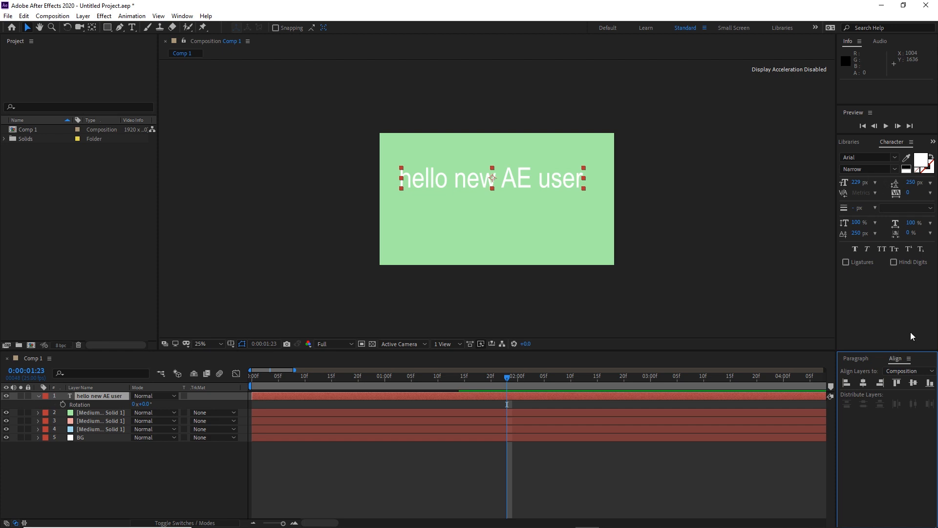
pyautogui.click(855, 360)
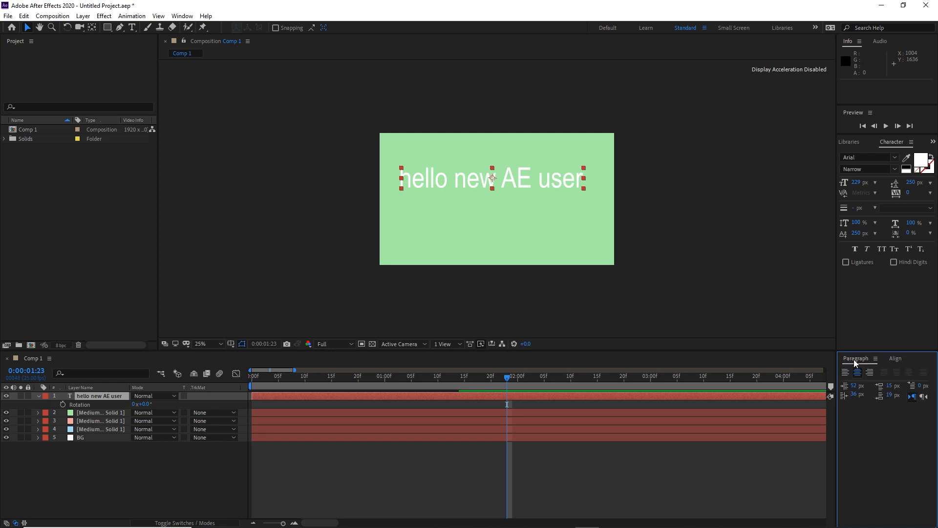
pyautogui.click(895, 359)
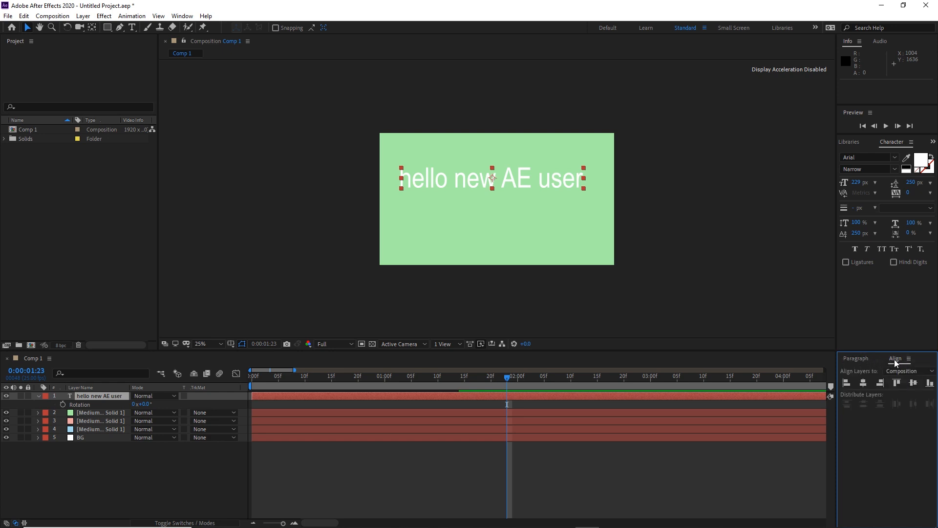
# Test left and right alignment of the text and centre it horizontally and vertically in the composition
pyautogui.click(847, 383)
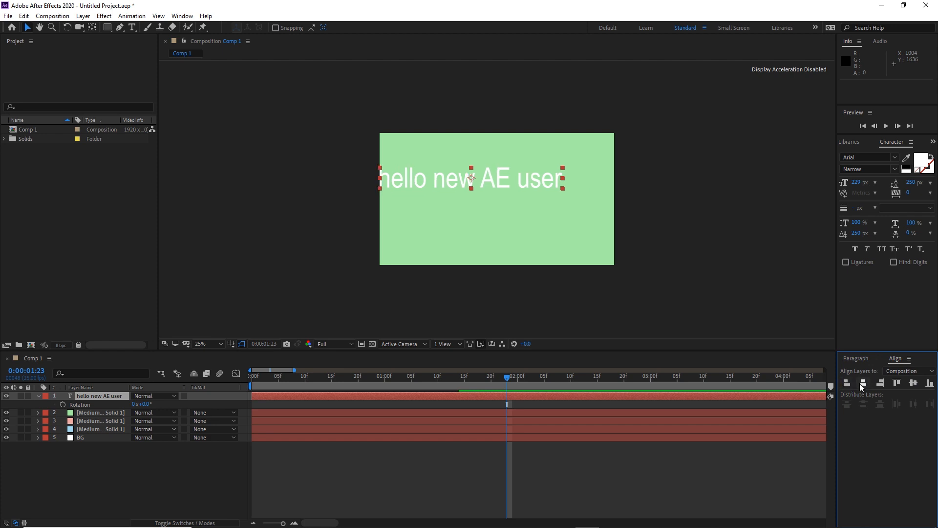
pyautogui.click(863, 383)
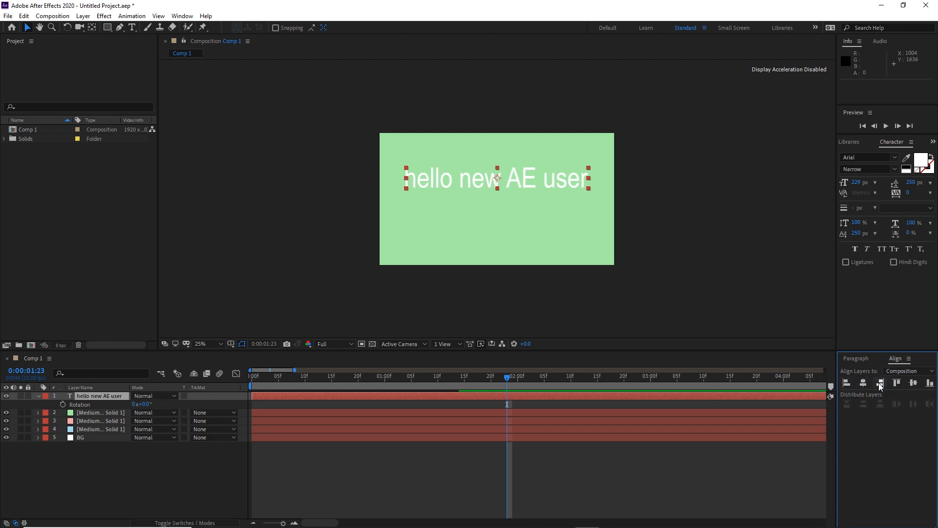
pyautogui.click(880, 383)
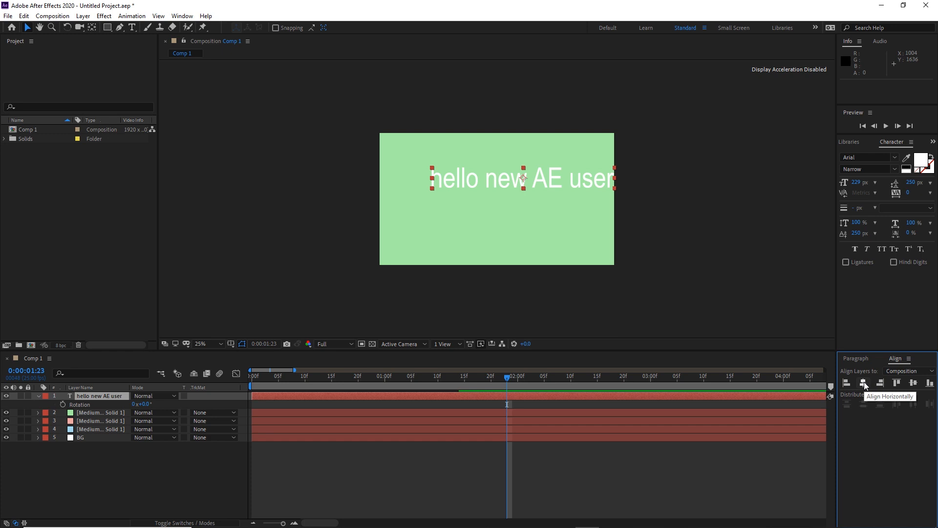
pyautogui.click(863, 382)
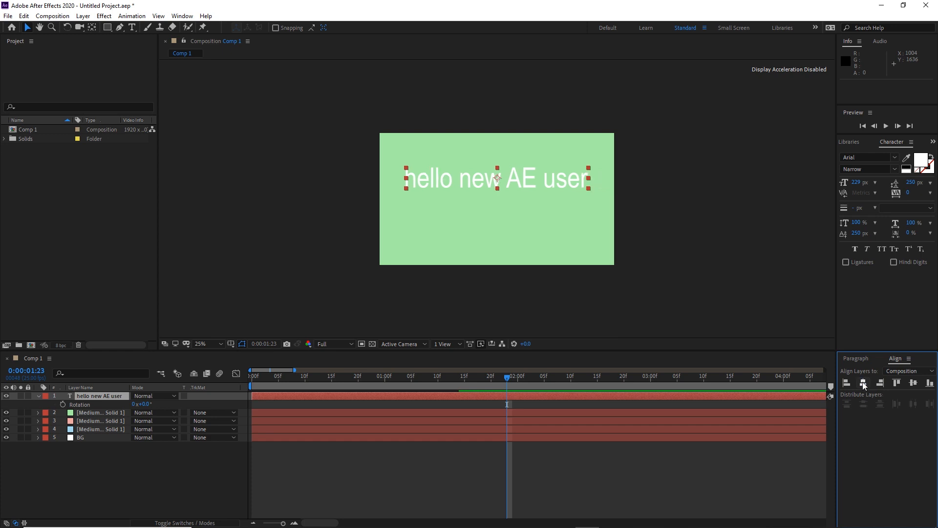
pyautogui.click(913, 383)
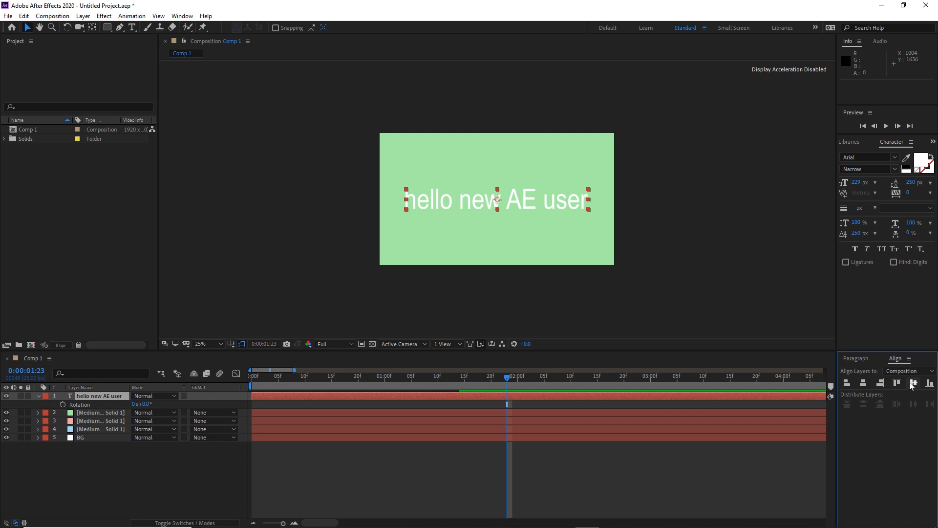
# Offset the text layer's anchor point from the text's centre to the composition's upper-left area
pyautogui.click(92, 29)
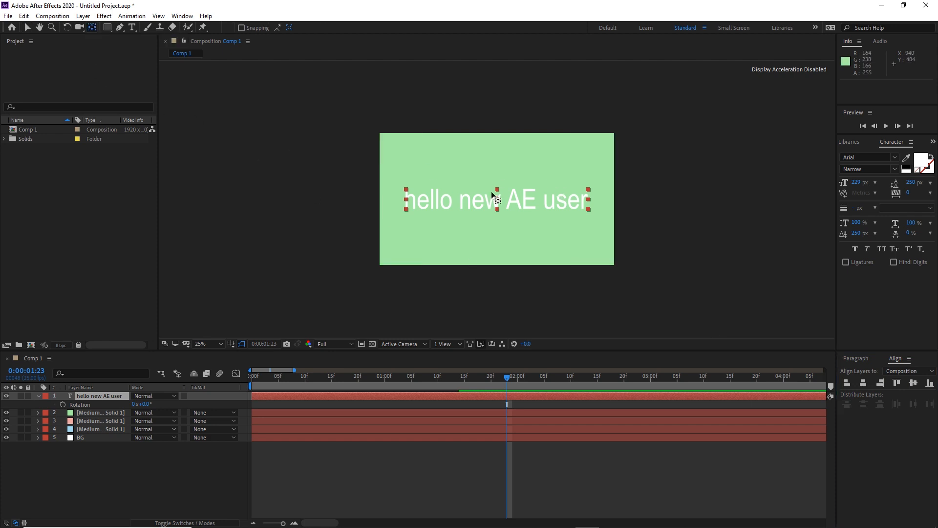
pyautogui.moveTo(498, 200); pyautogui.dragTo(419, 143)
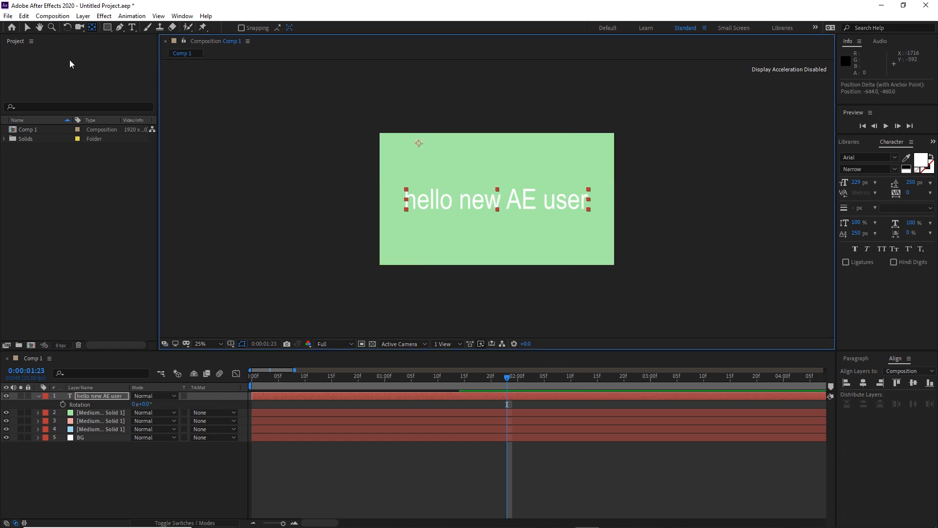
pyautogui.click(27, 27)
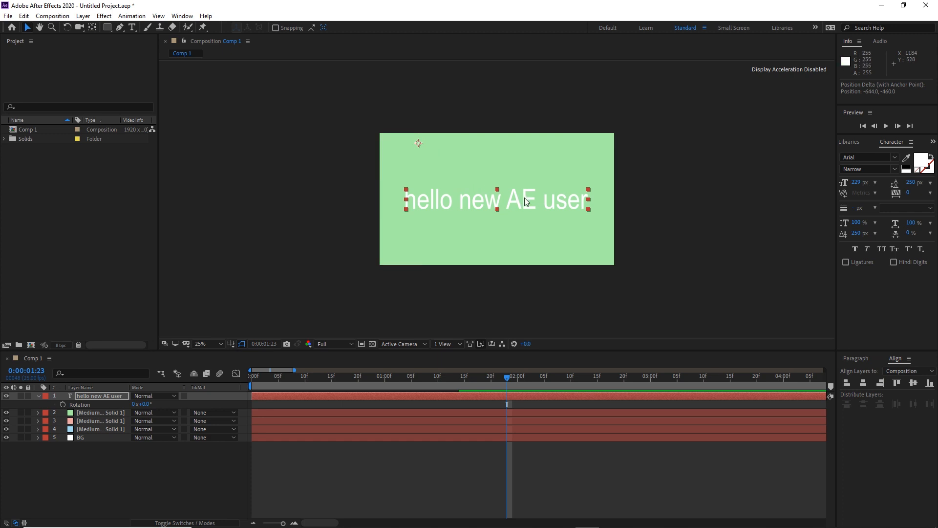
# Move the text partly outside the composition's left edge and re-centre it horizontally and vertically with Align
pyautogui.moveTo(524, 197); pyautogui.dragTo(438, 159)
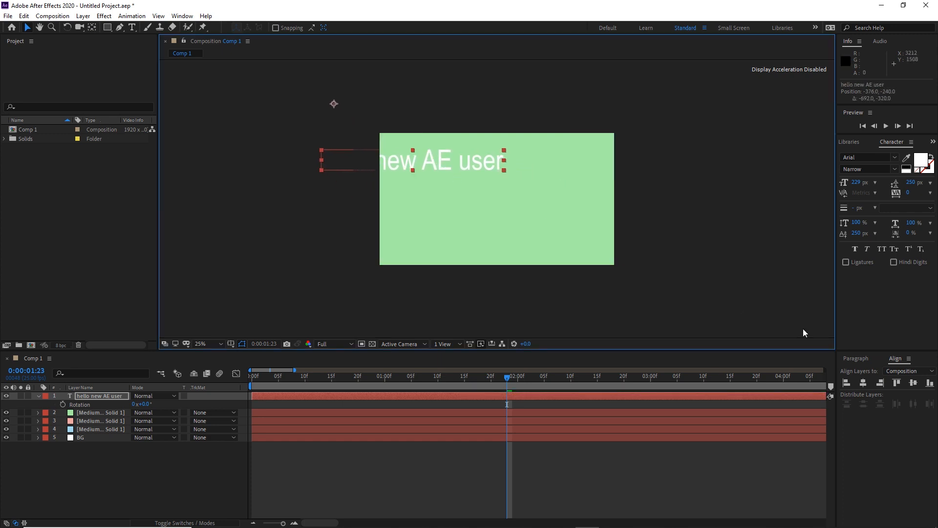
pyautogui.click(864, 384)
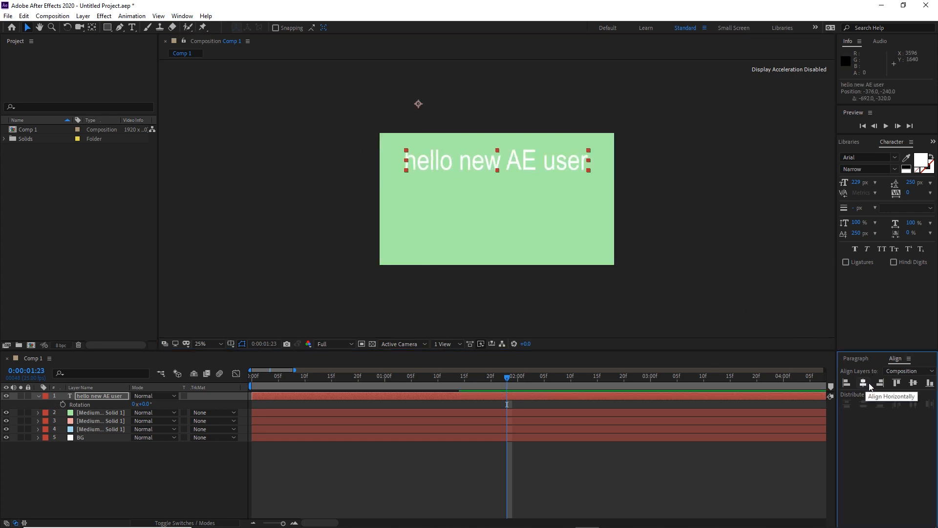
pyautogui.click(913, 385)
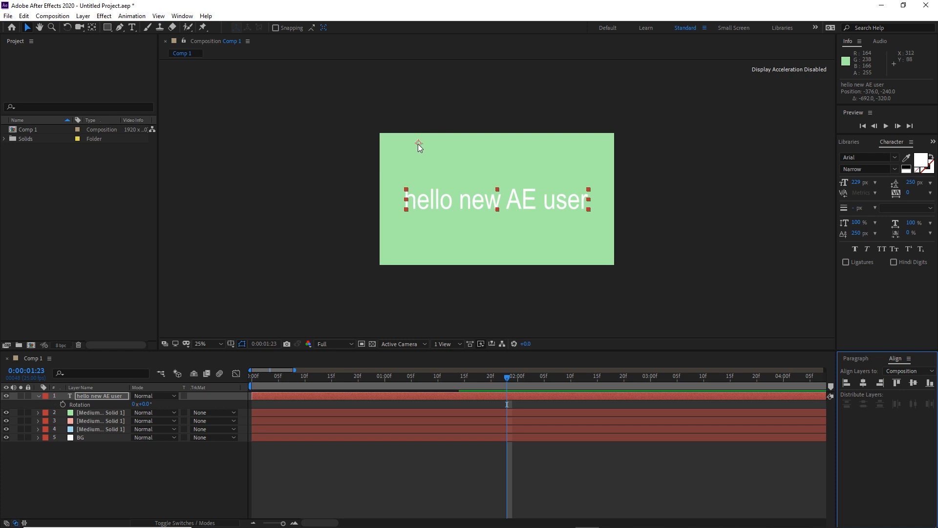
# Place the text layer's anchor point back at the centre of the words
pyautogui.press('y')
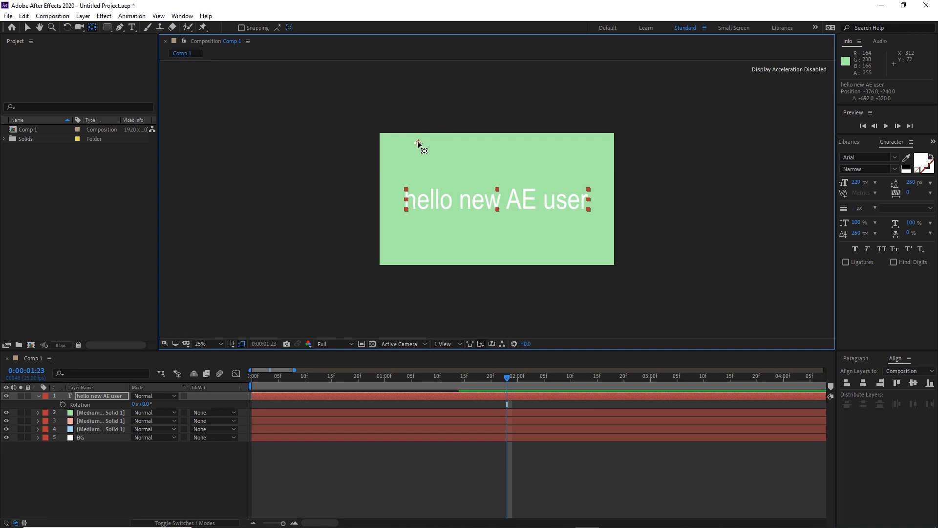
pyautogui.moveTo(418, 143); pyautogui.dragTo(497, 199)
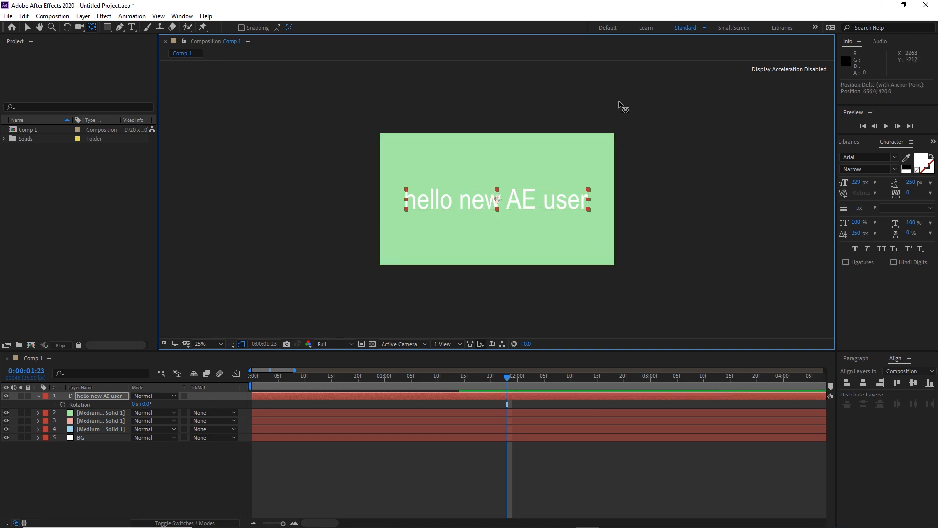
pyautogui.click(23, 29)
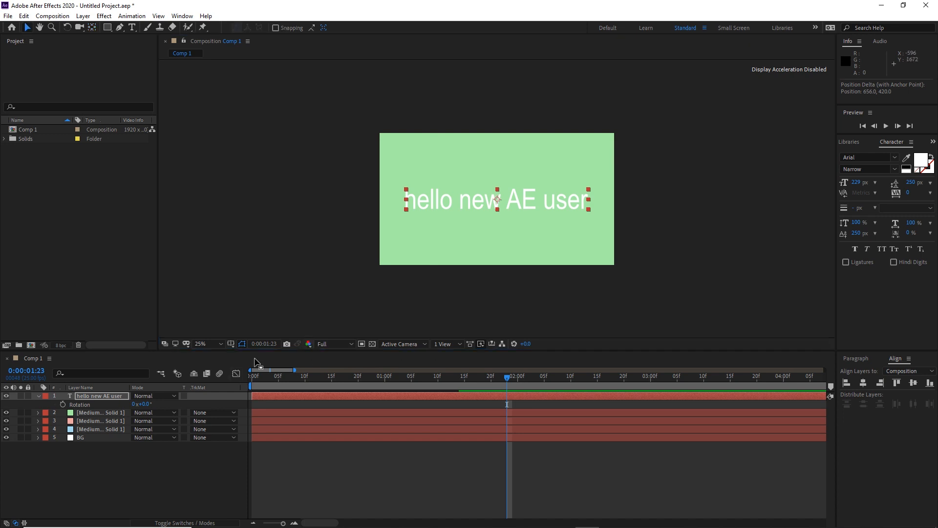
# Reveal the green solid's Position keyframes and move the current time to its second keyframe at 0:00:01:14
pyautogui.click(86, 414)
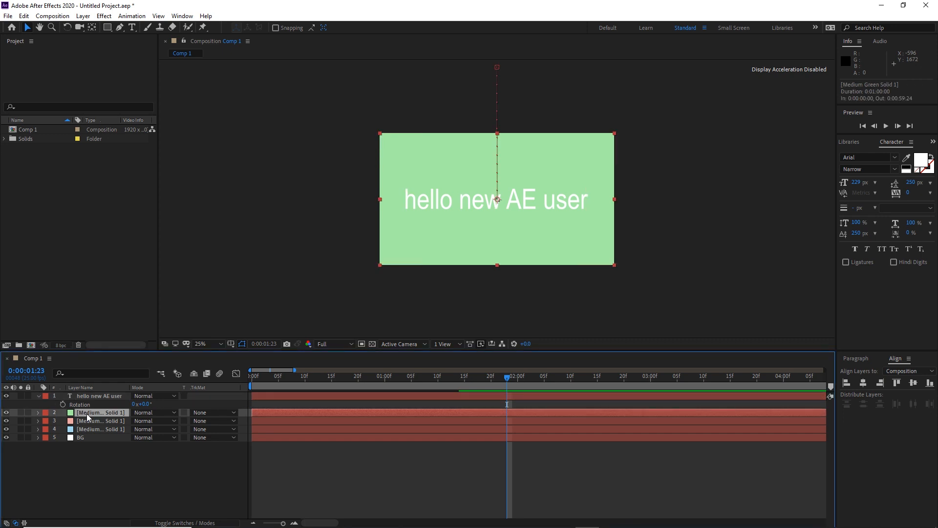
pyautogui.press('p')
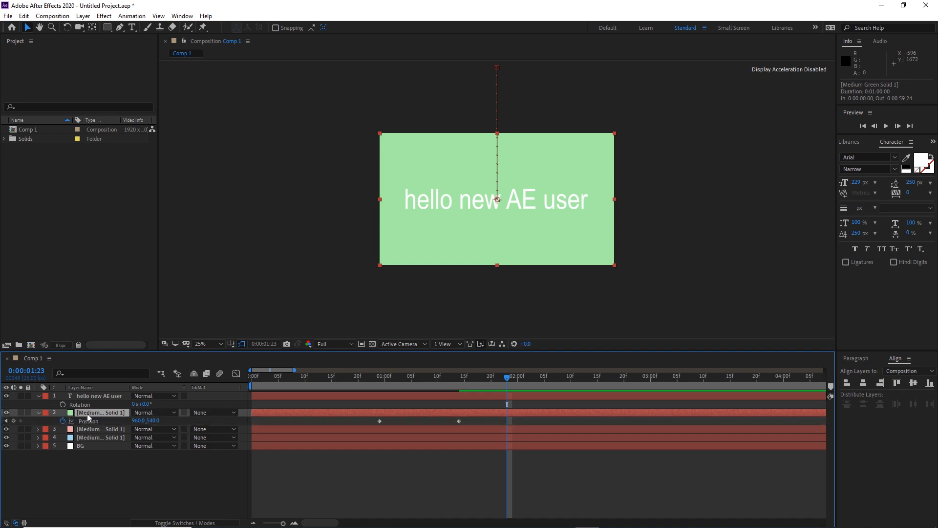
pyautogui.moveTo(507, 377); pyautogui.dragTo(459, 383)
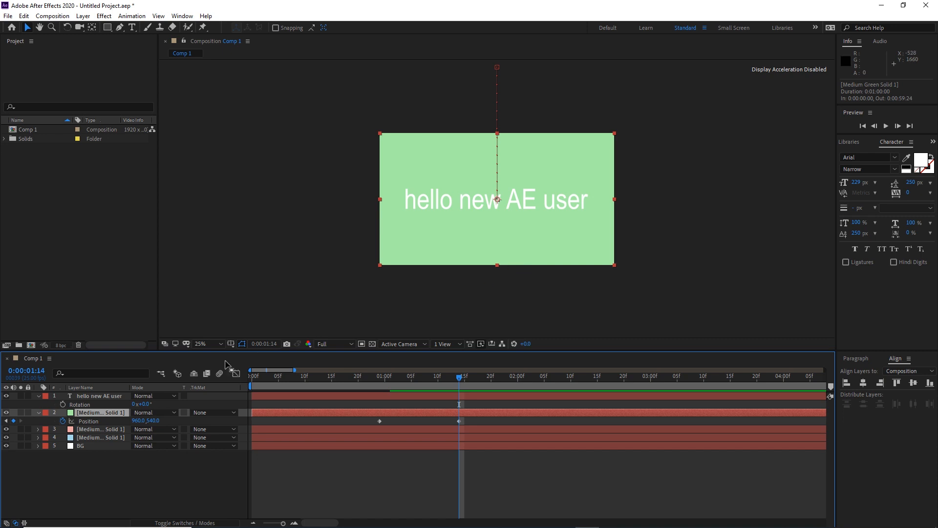
# Animate the "hello new AE user" layer's Position from Y 871 at 0:00:01:14 to 960, 540 at 0:00:02:05
pyautogui.click(108, 395)
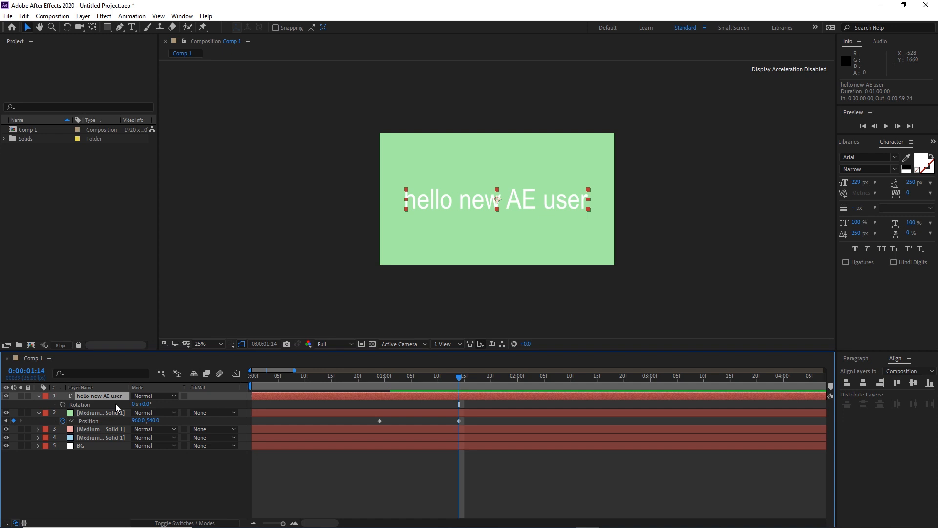
pyautogui.press('p')
pyautogui.click(62, 404)
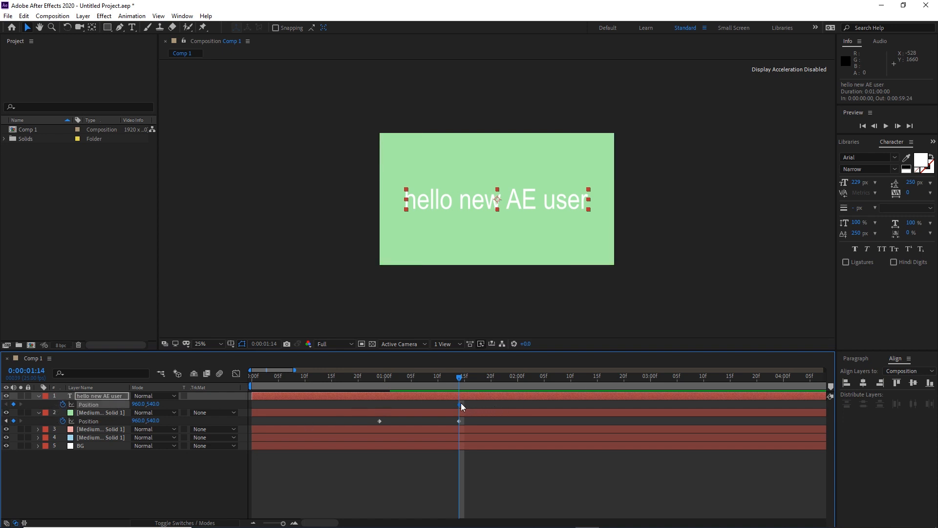
pyautogui.moveTo(459, 403)
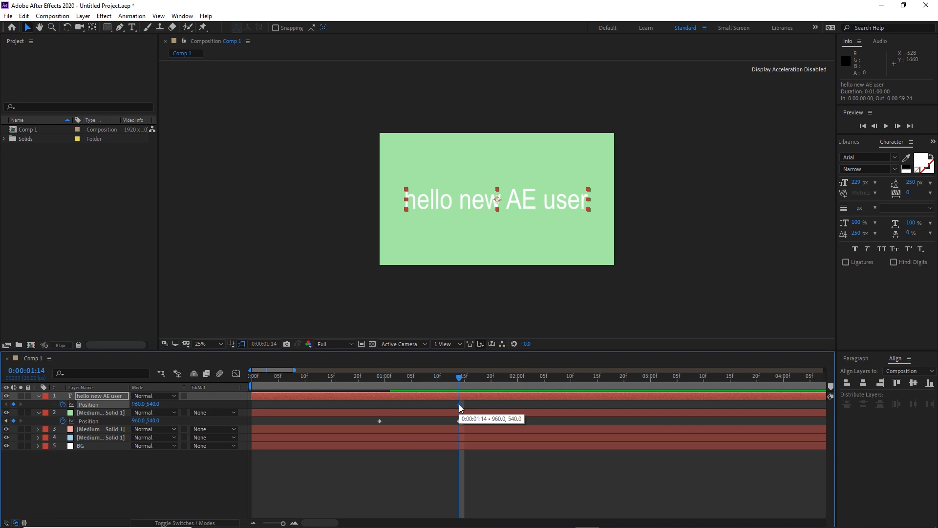
pyautogui.moveTo(460, 403); pyautogui.dragTo(544, 407)
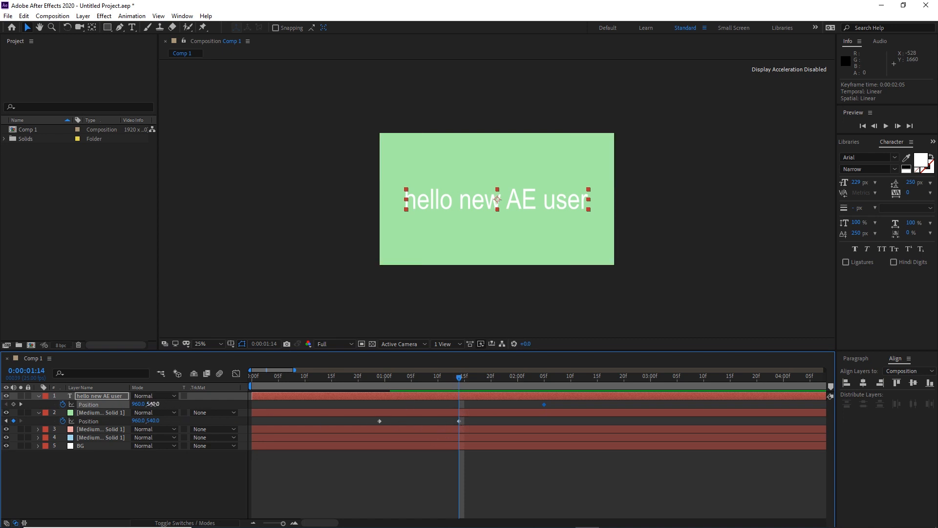
pyautogui.moveTo(154, 405); pyautogui.dragTo(313, 411)
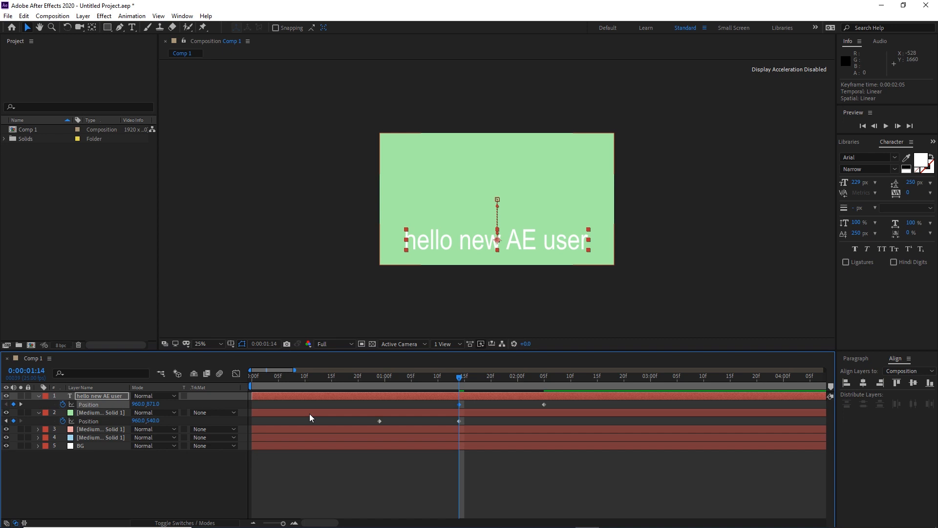
# Reveal the text layer's Opacity and keyframe it from 0% at 0:00:01:14 to 100% at 0:00:02:05
pyautogui.hotkey('shift', 't')
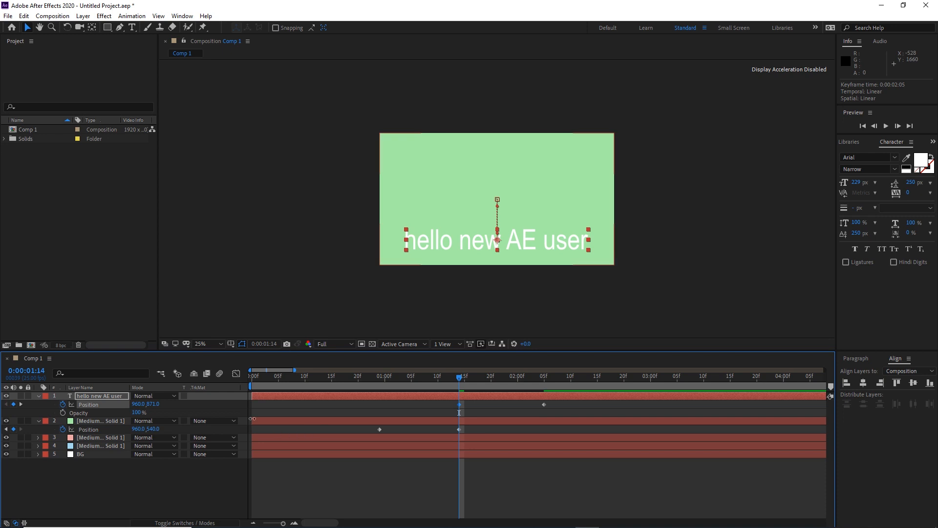
pyautogui.click(63, 413)
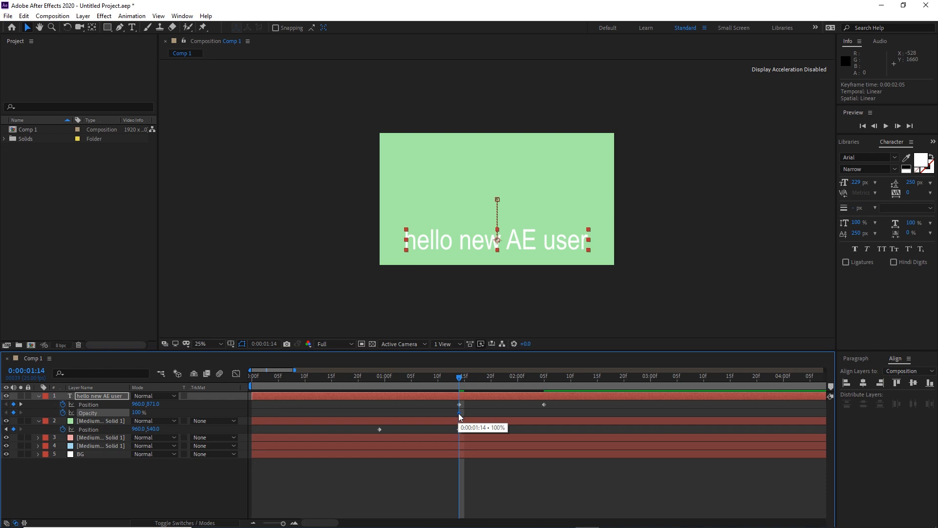
pyautogui.moveTo(458, 412); pyautogui.dragTo(512, 415)
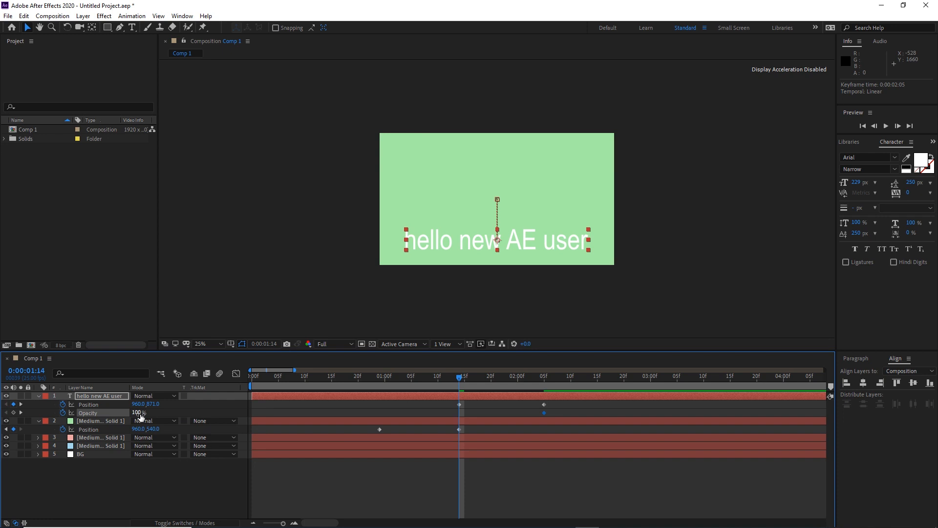
pyautogui.moveTo(140, 412); pyautogui.dragTo(34, 419)
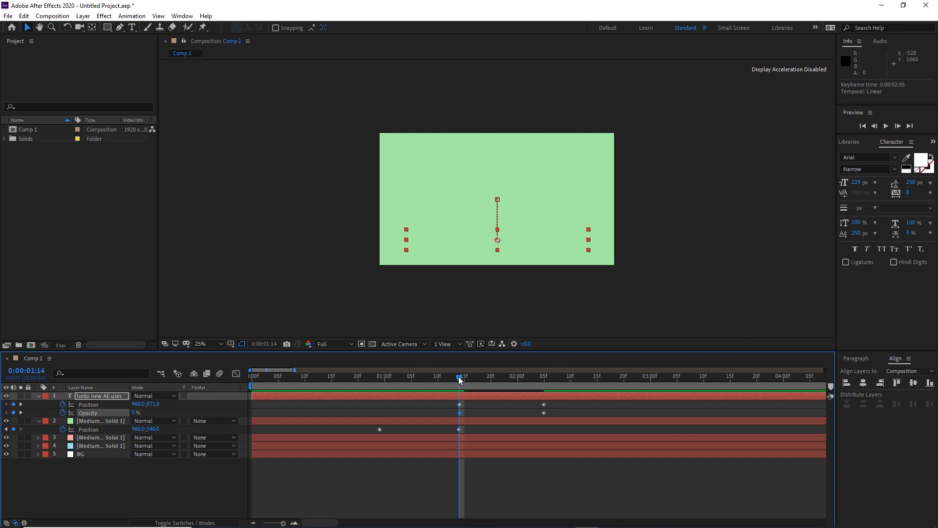
# Preview the animation from the start of the composition through the text's fade-in
pyautogui.moveTo(461, 379); pyautogui.dragTo(189, 394)
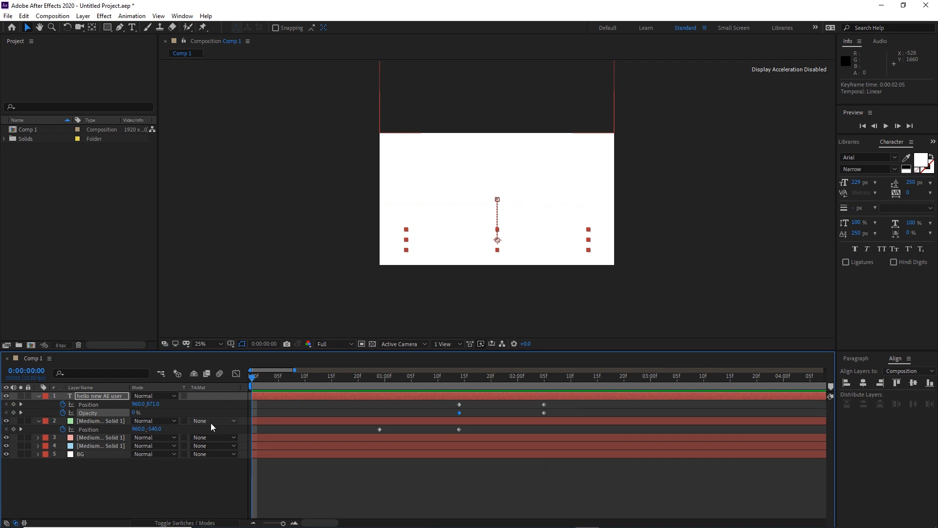
pyautogui.press('space')
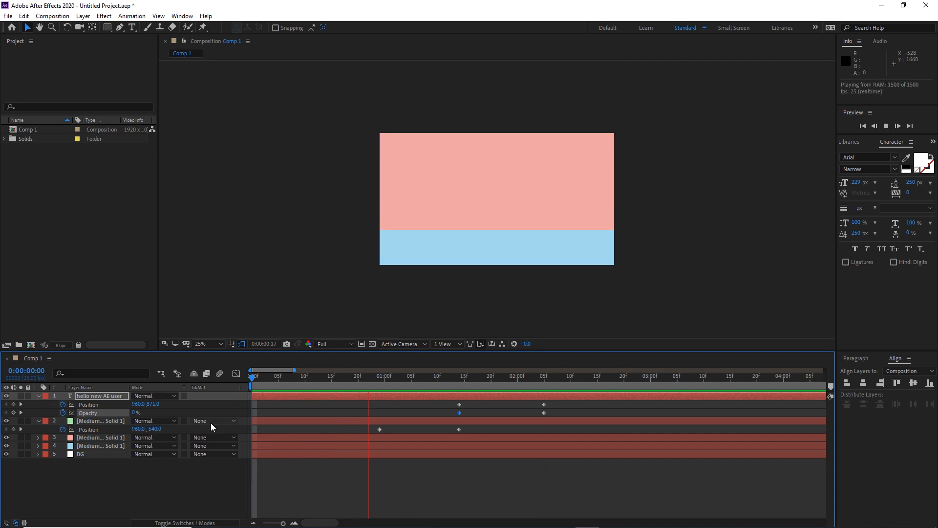
pyautogui.press('space')
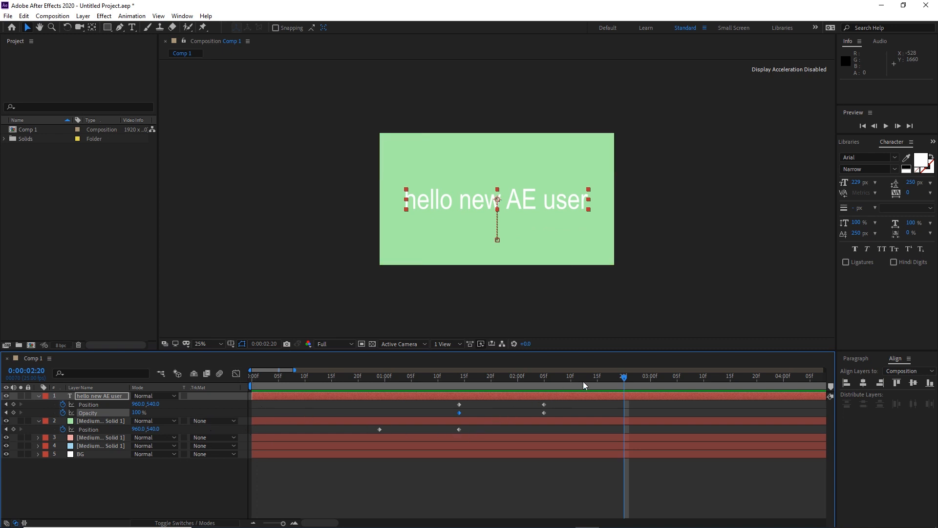
# Shorten the text's Position and Opacity animation and shift its keyframes earlier, to 0:00:01:11 and 0:00:01:24
pyautogui.moveTo(553, 402); pyautogui.dragTo(532, 407)
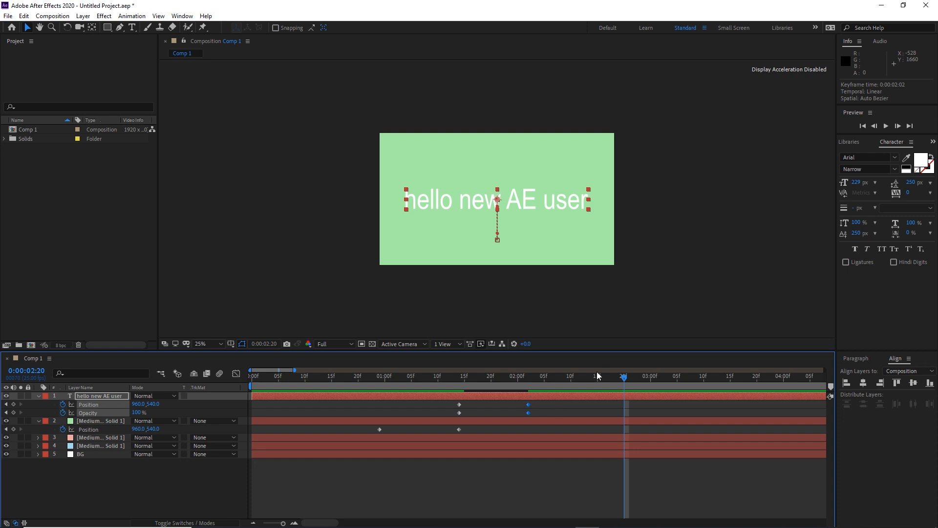
pyautogui.moveTo(545, 403); pyautogui.dragTo(442, 404)
pyautogui.moveTo(627, 378); pyautogui.dragTo(509, 369)
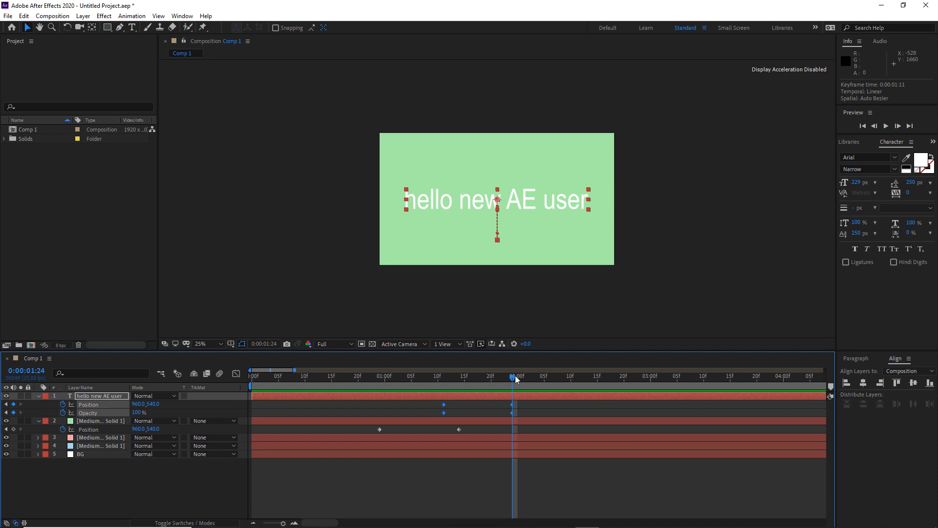
# Play back and scrub the retimed text animation against the green solid, ending at 0:00:01:24
pyautogui.moveTo(512, 376); pyautogui.dragTo(367, 389)
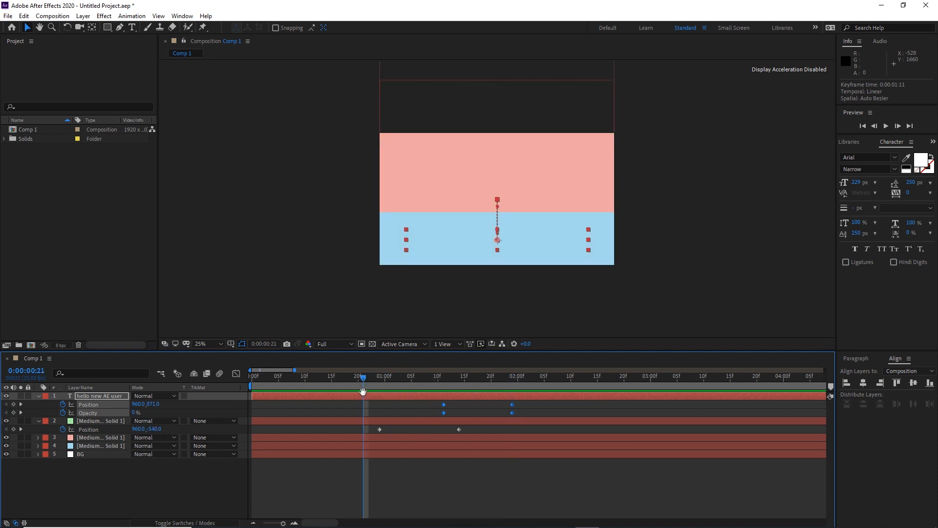
pyautogui.press('space')
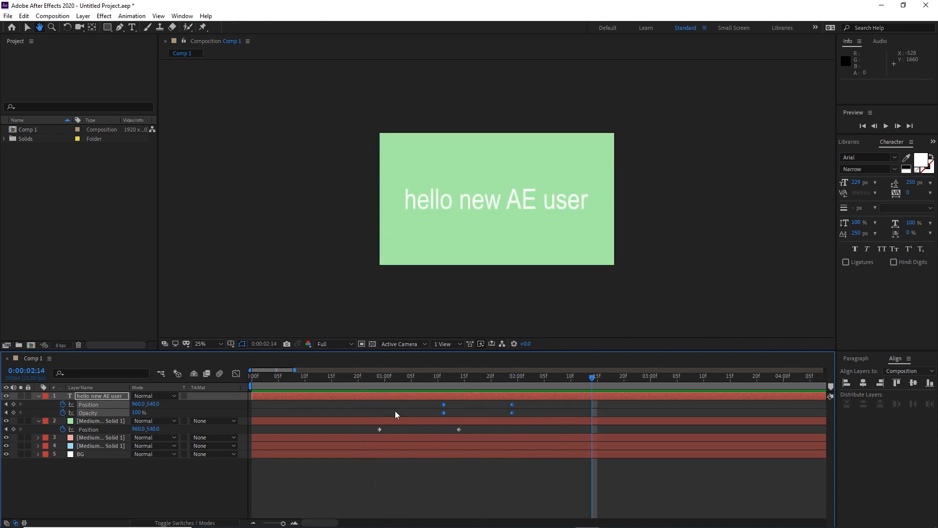
pyautogui.click(420, 415)
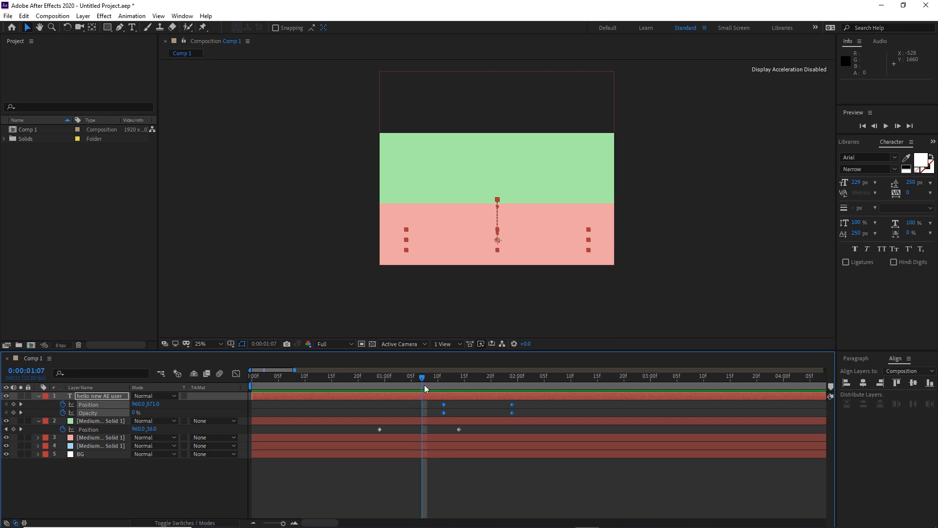
pyautogui.moveTo(422, 377); pyautogui.dragTo(511, 379)
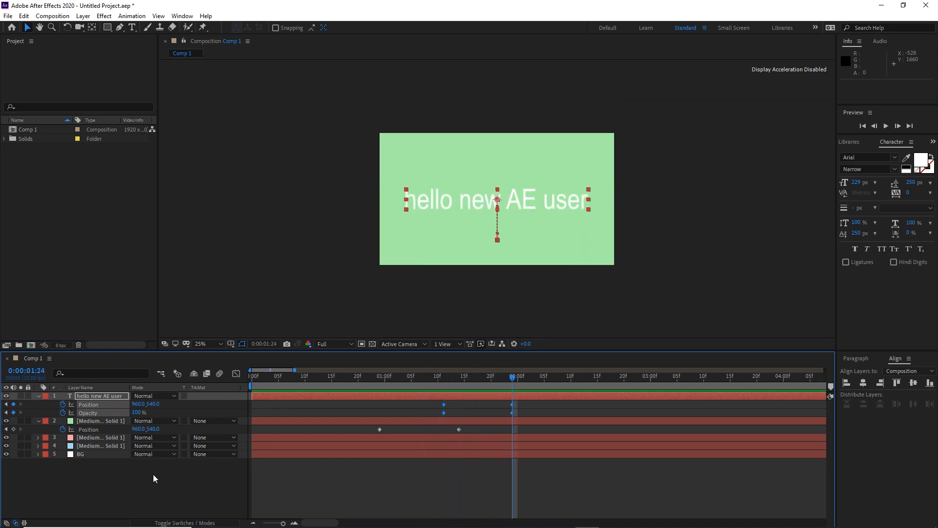
# Edit the existing text with the Type tool by deleting the "o" of "hello" and retyping it, and deselect the layer
pyautogui.click(93, 485)
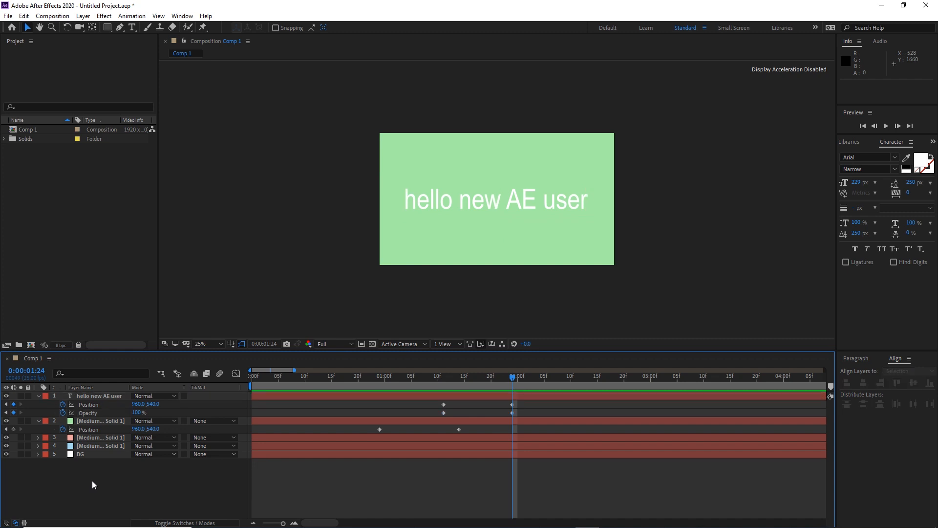
pyautogui.click(133, 31)
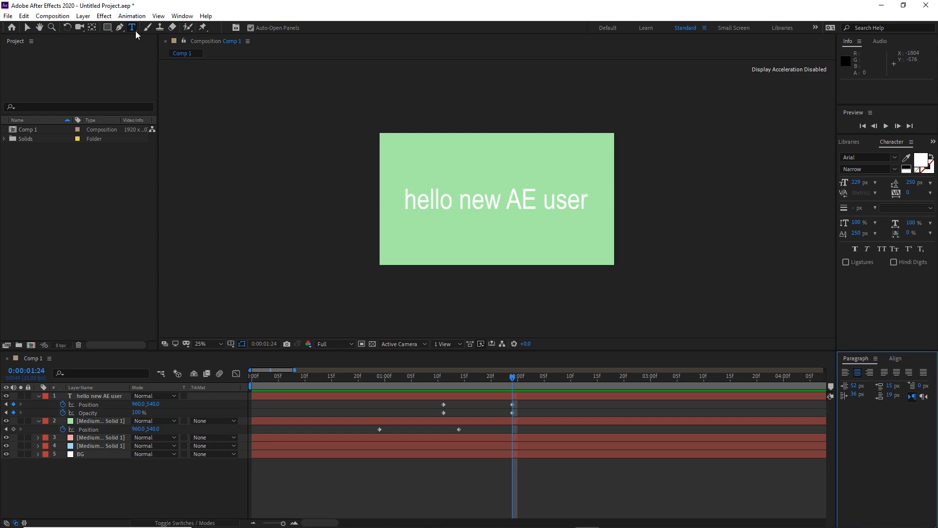
pyautogui.click(450, 200)
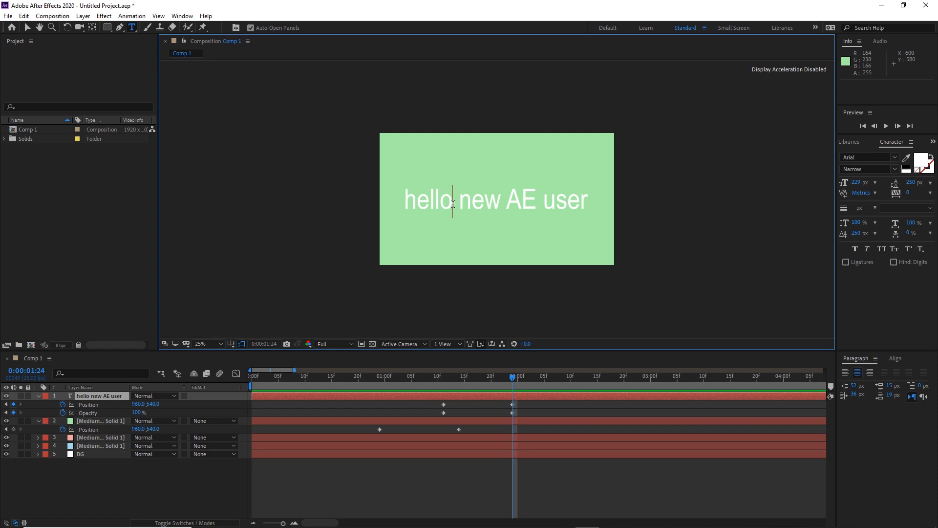
pyautogui.press('BackSpace')
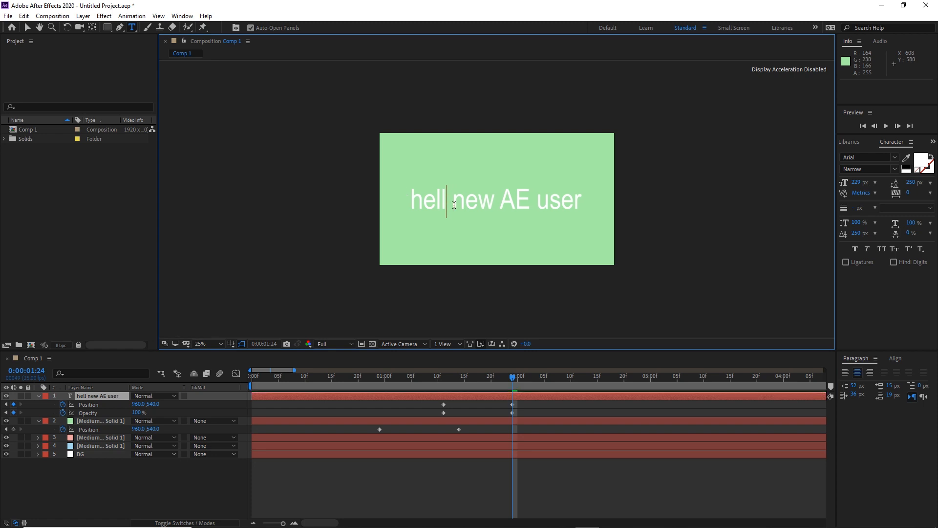
pyautogui.write('o')
pyautogui.click(124, 482)
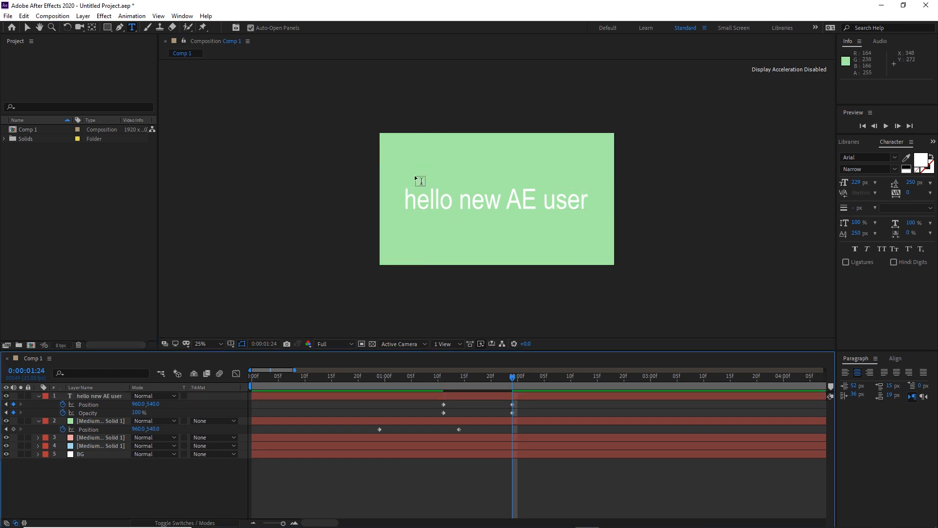
# Create a second text layer reading "Ae" and move it inside the composition's upper-left area, to about 376, 464
pyautogui.click(424, 139)
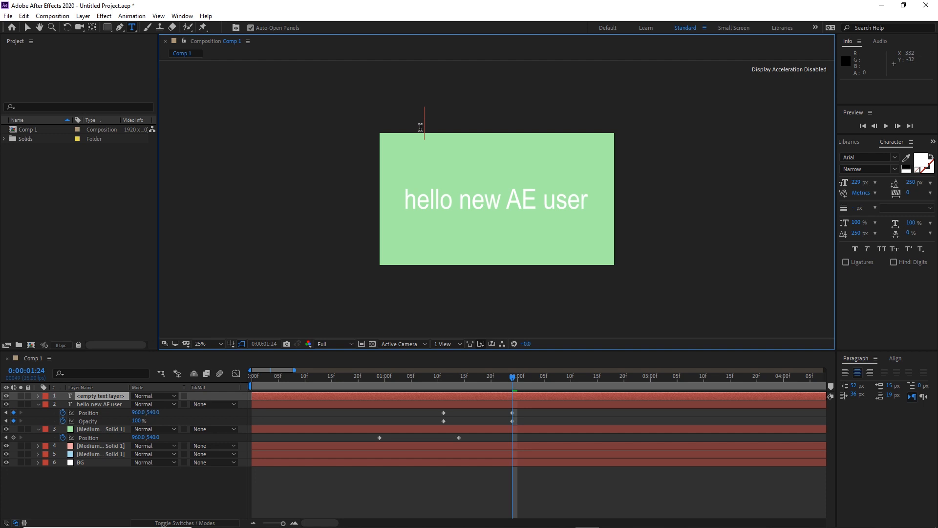
pyautogui.write('Ae')
pyautogui.click(27, 28)
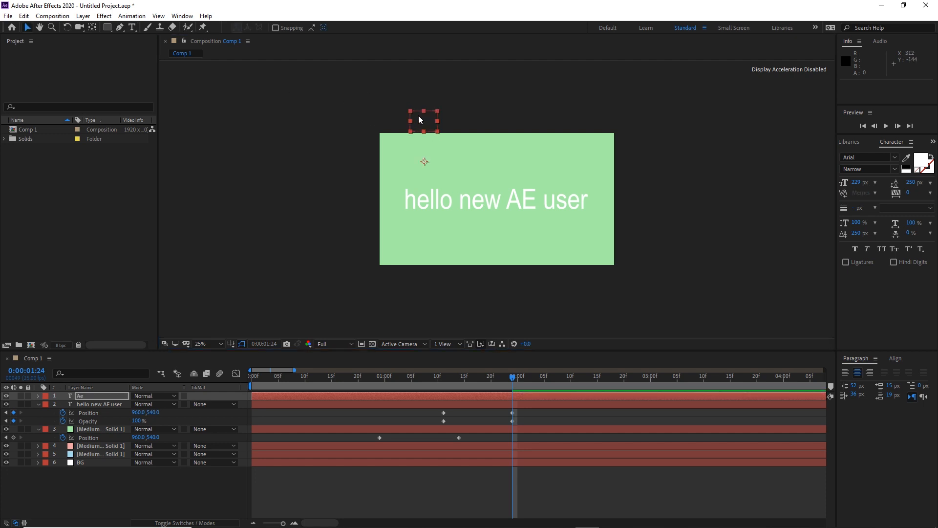
pyautogui.moveTo(419, 117); pyautogui.dragTo(421, 146)
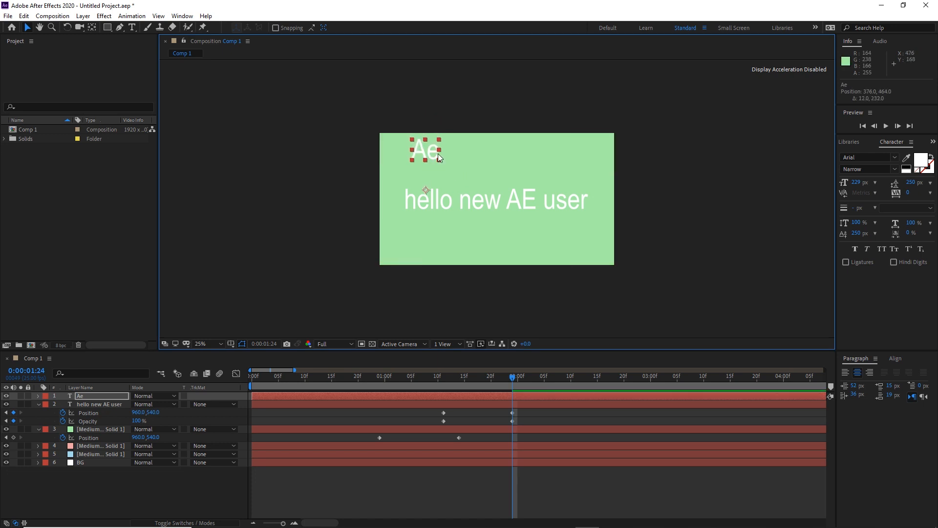
# Extend the new text layer's wording to "Ae is great for motion graphics"
pyautogui.doubleClick(438, 153)
pyautogui.click(439, 154)
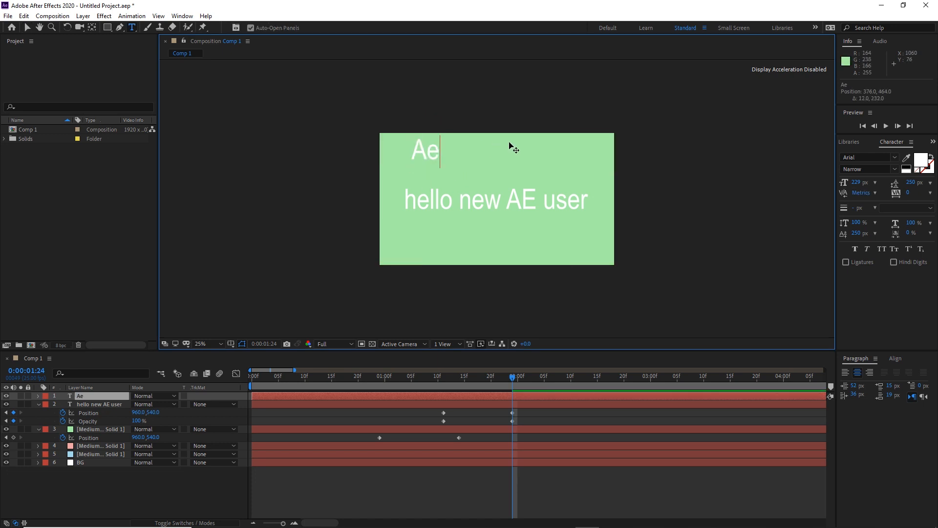
pyautogui.write('is')
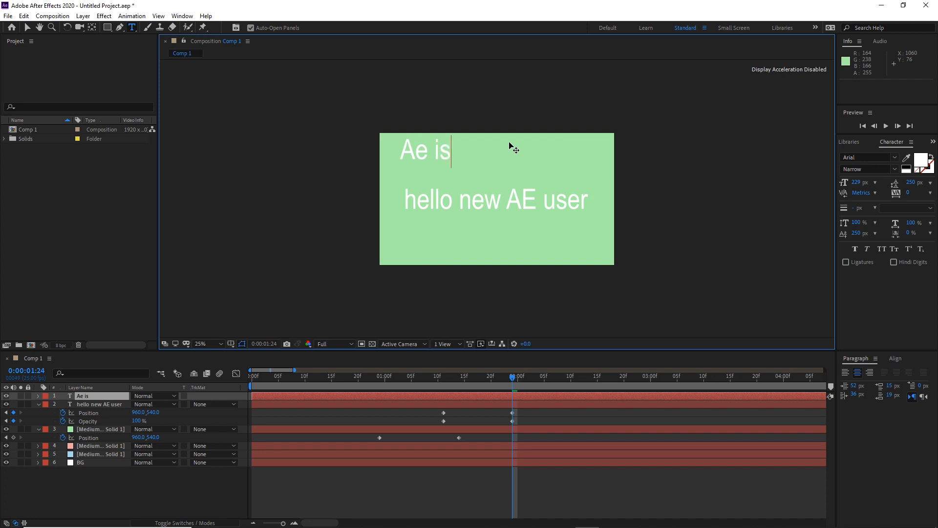
pyautogui.write(' great')
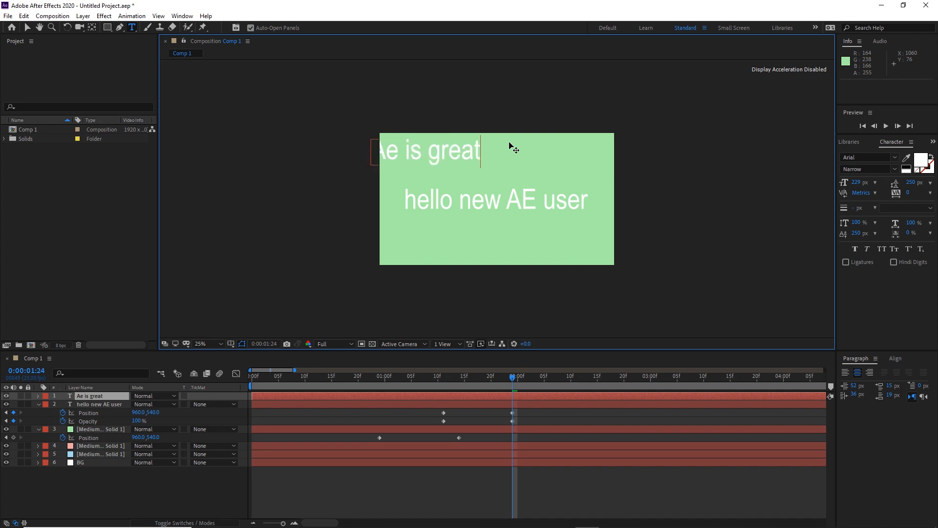
pyautogui.write('e')
pyautogui.press('BackSpace')
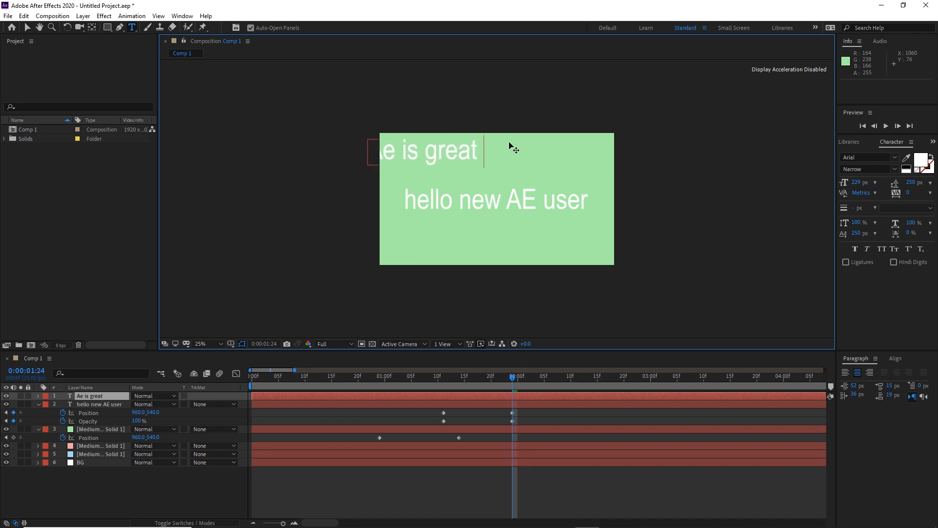
pyautogui.write('for mot')
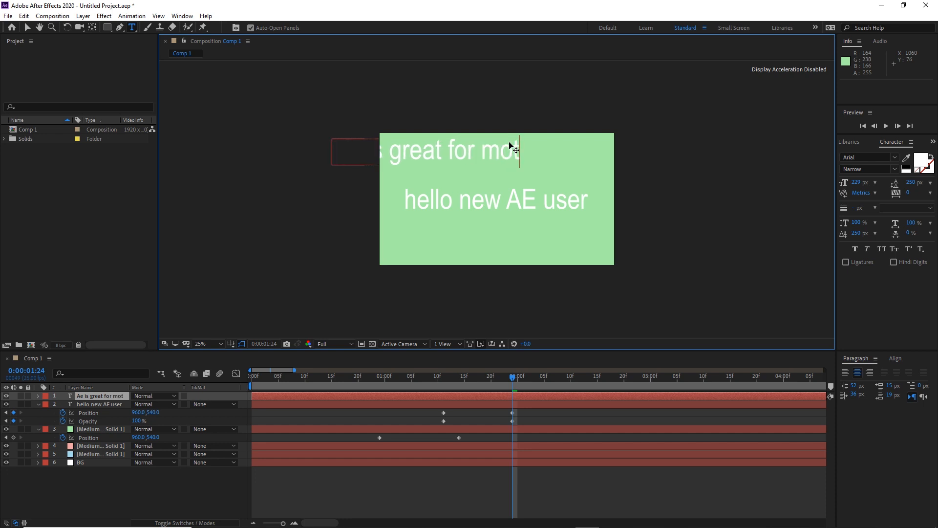
pyautogui.write('ion grap')
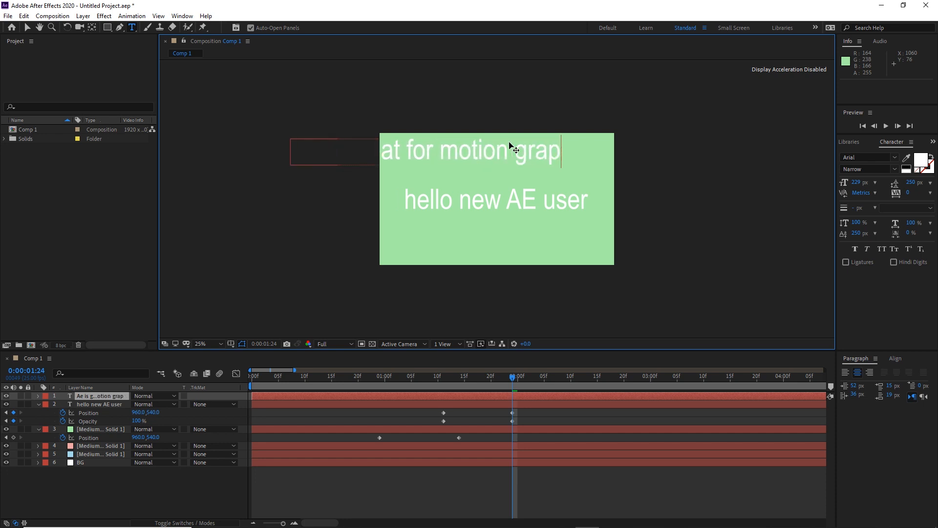
pyautogui.write('hics')
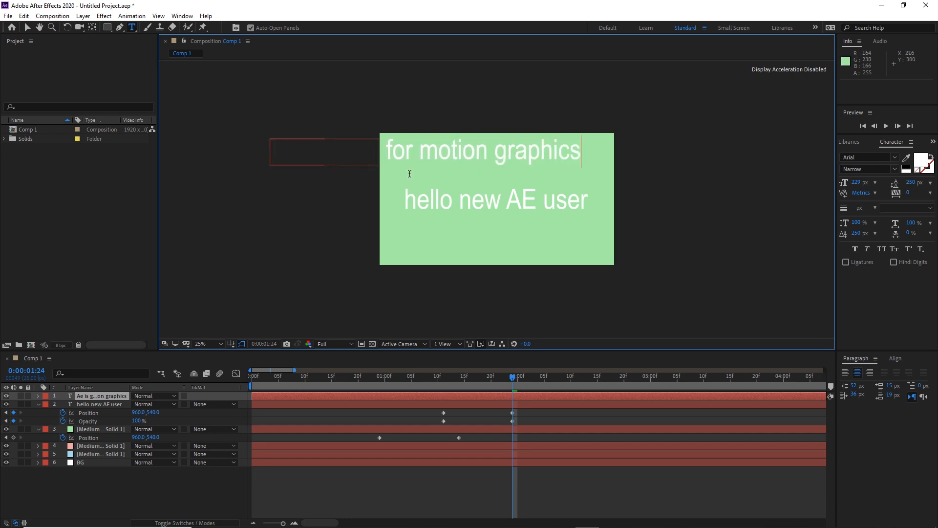
# Break the new text into two lines before "motion" and move the layer to about 900, 452
pyautogui.click(421, 149)
pyautogui.press('Return')
pyautogui.click(28, 27)
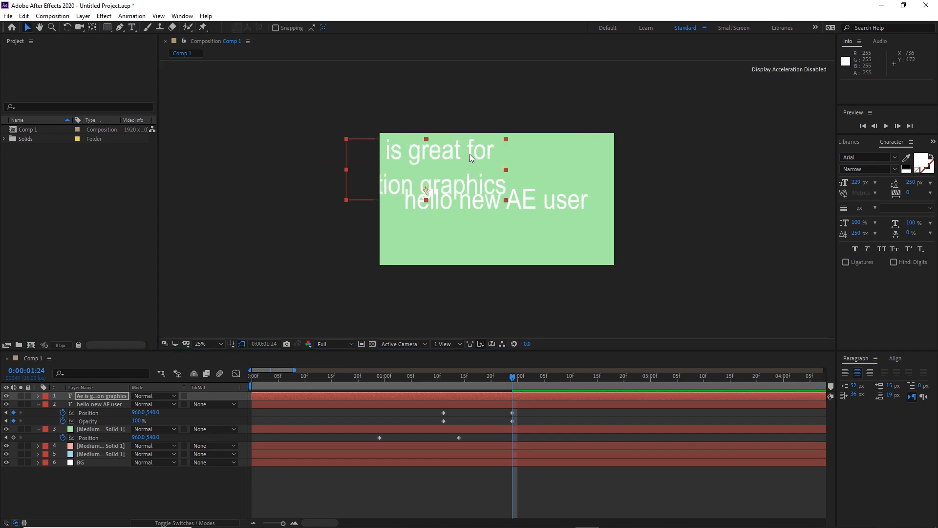
pyautogui.moveTo(438, 152); pyautogui.dragTo(502, 151)
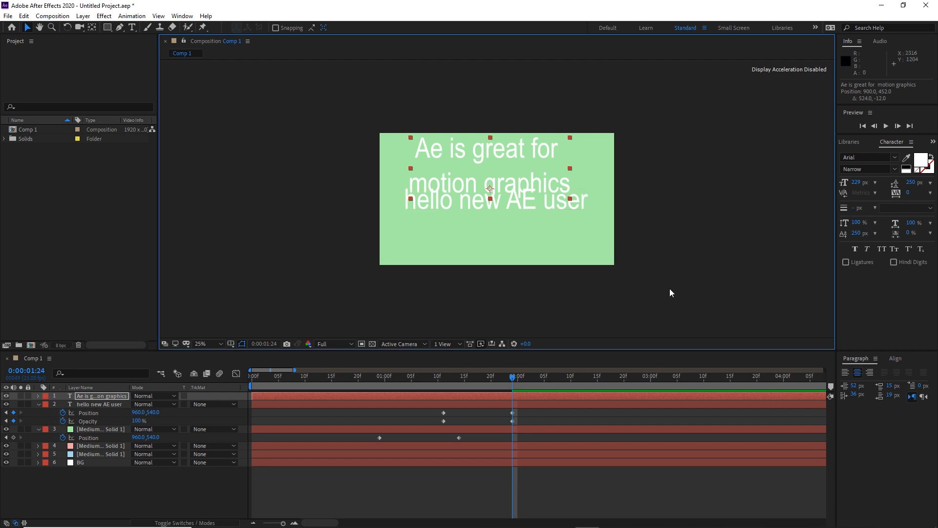
# Center the "Ae is great for motion graphics" text horizontally and vertically in the composition, and hide the "hello new AE user" layer
pyautogui.click(895, 359)
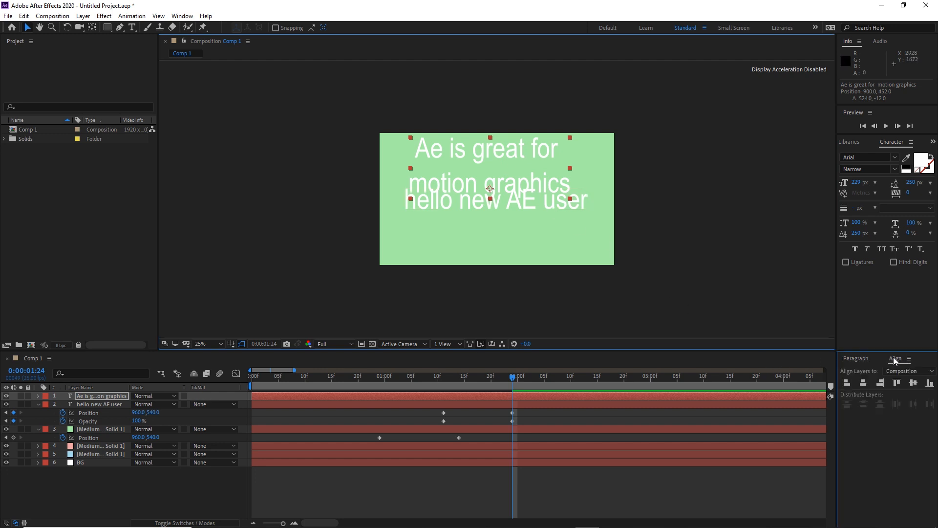
pyautogui.click(863, 382)
pyautogui.click(913, 382)
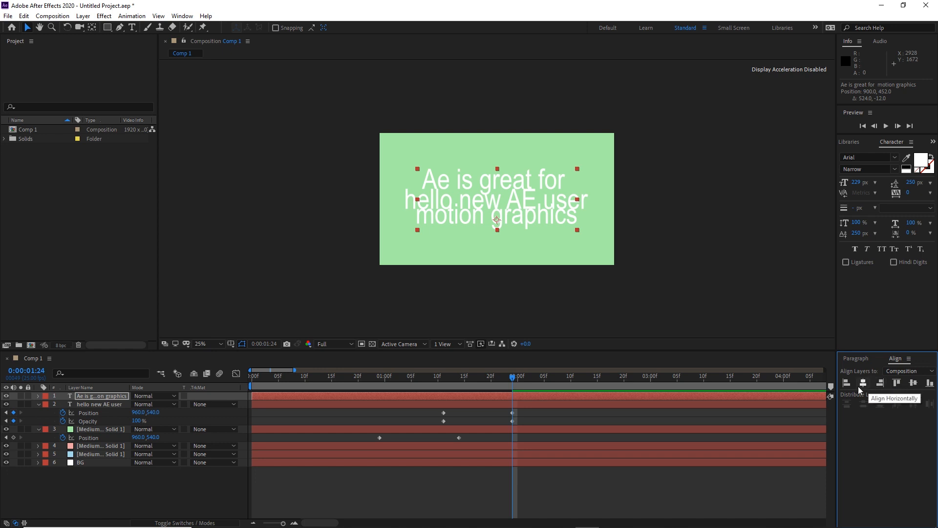
pyautogui.click(90, 404)
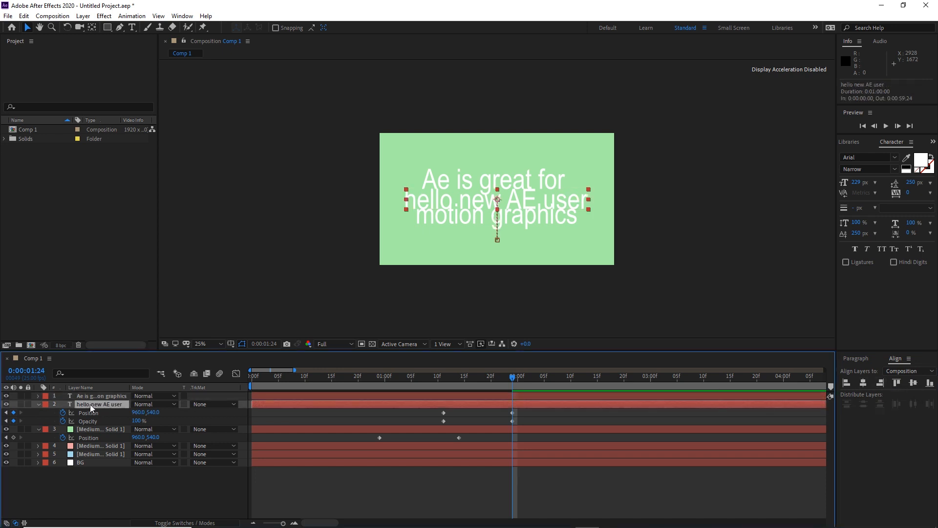
pyautogui.click(6, 404)
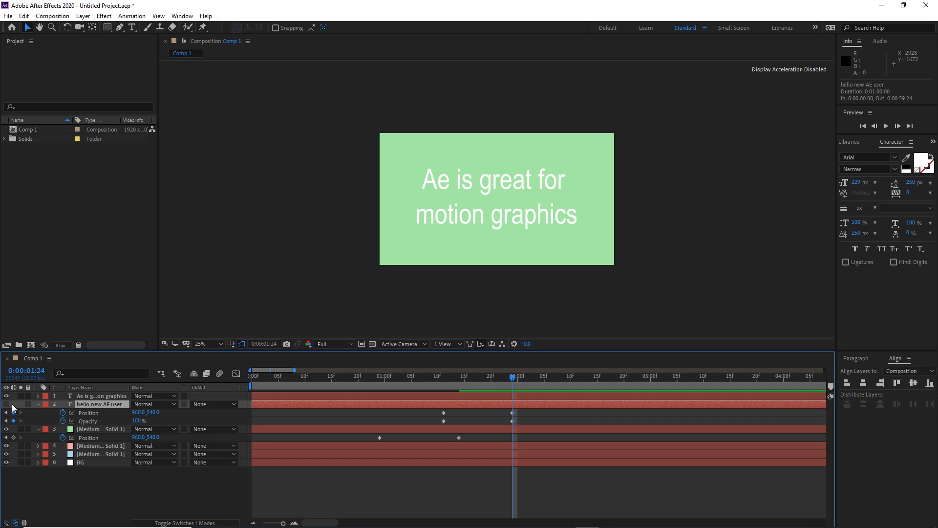
# Move the anchor point of the two-line text to the center of its bounding box, and return to the Selection tool
pyautogui.click(496, 184)
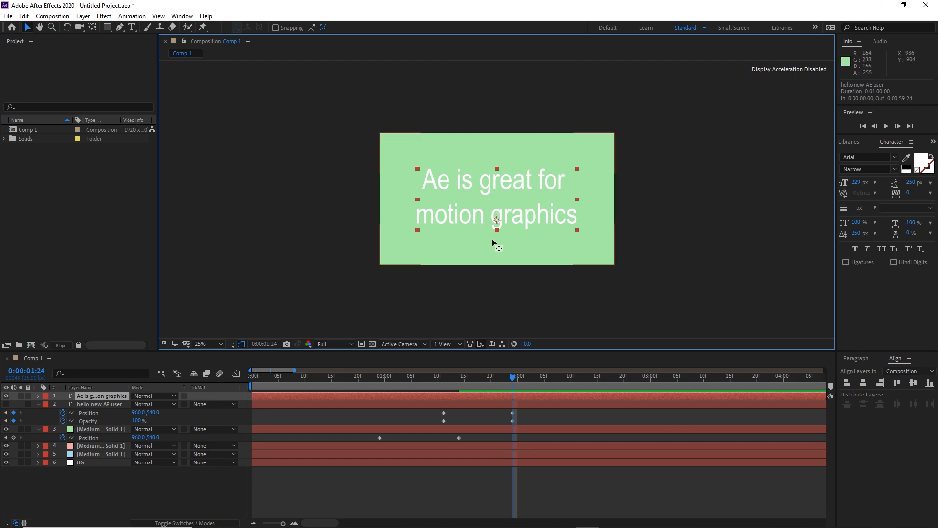
pyautogui.press('y')
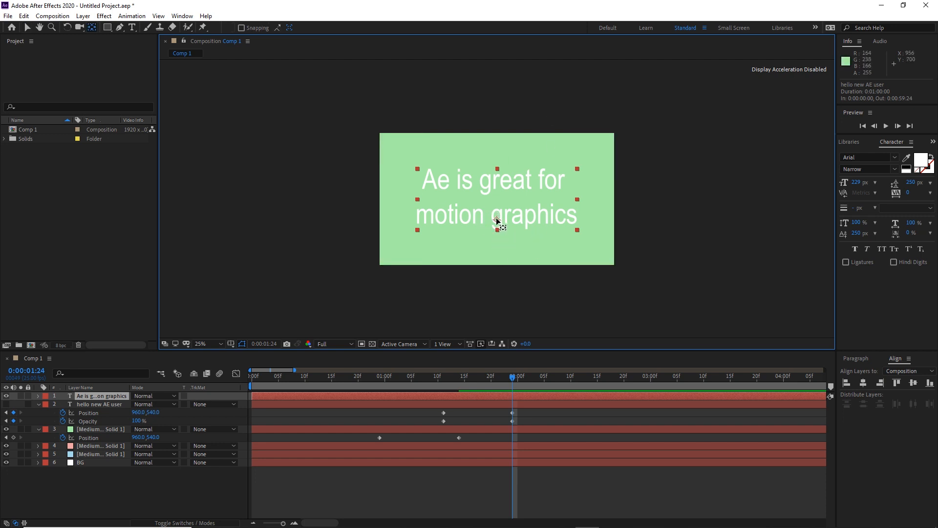
pyautogui.moveTo(496, 221); pyautogui.dragTo(495, 210)
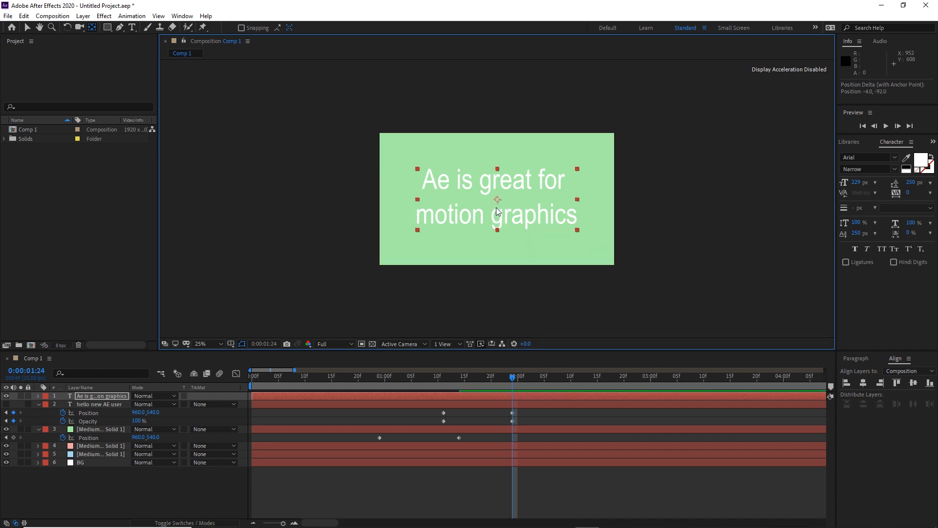
pyautogui.click(28, 28)
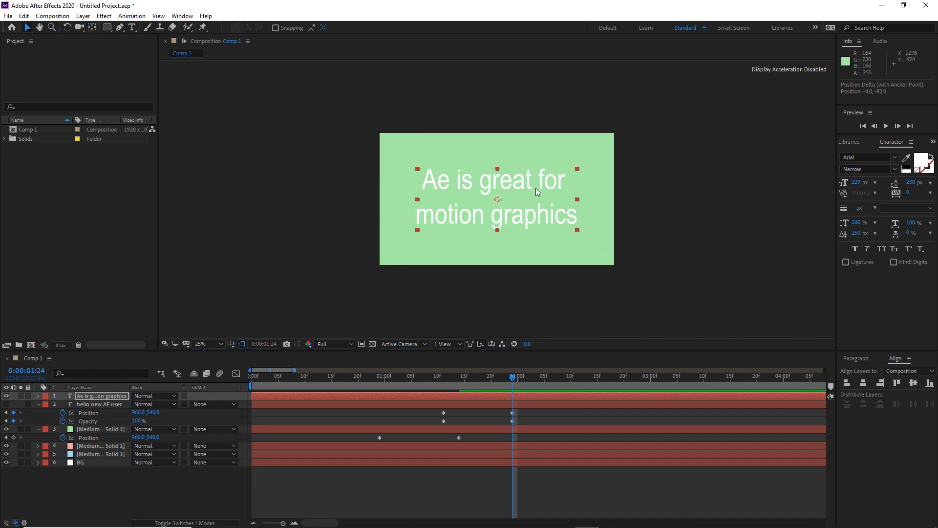
# Try a different leading on the two-line text and undo the leading change
pyautogui.click(511, 185)
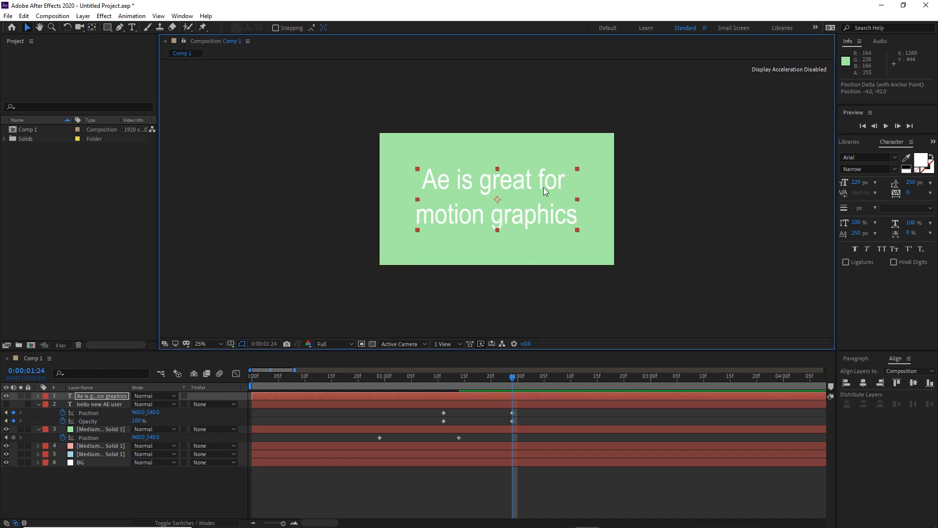
pyautogui.click(910, 182)
pyautogui.moveTo(910, 182); pyautogui.dragTo(919, 188)
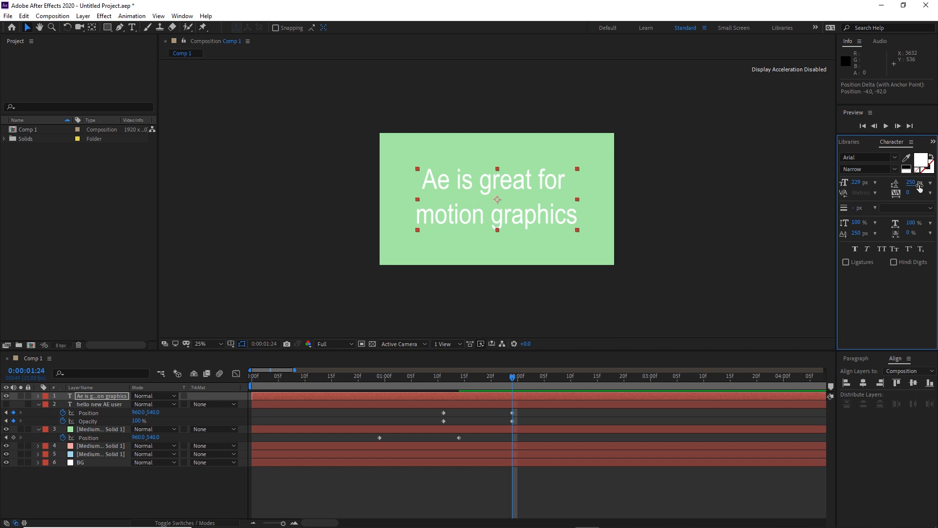
pyautogui.hotkey('ctrl', 'z')
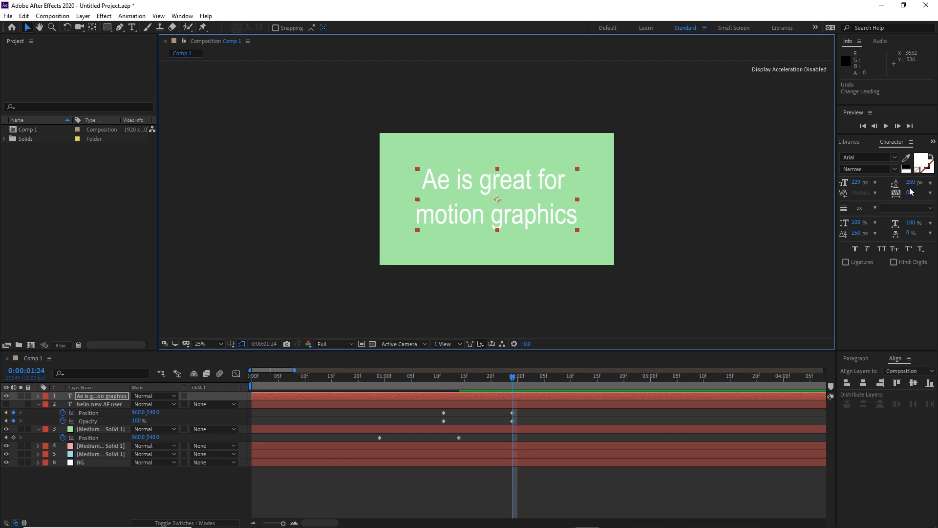
# Show the "hello new AE user" layer, hide the "Ae is great for motion graphics" layer, and set the current time to 0:00:04:00
pyautogui.click(6, 405)
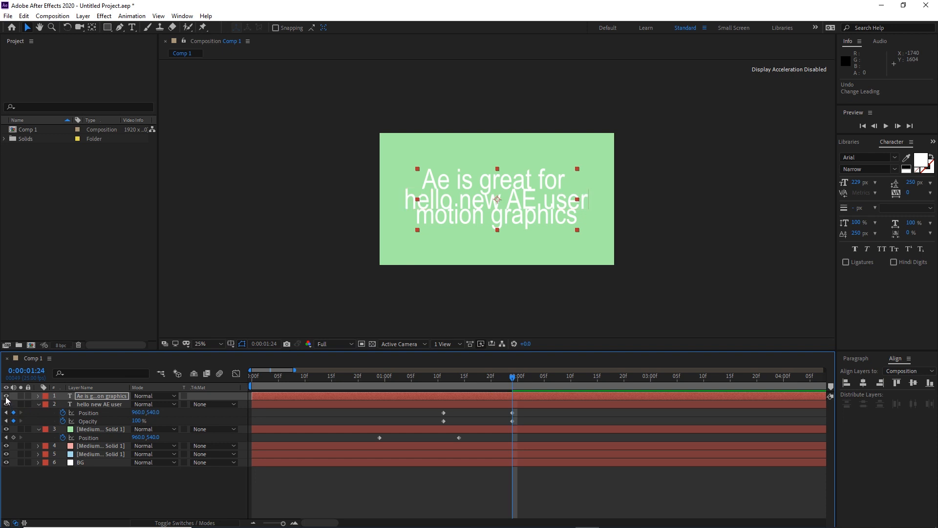
pyautogui.click(6, 396)
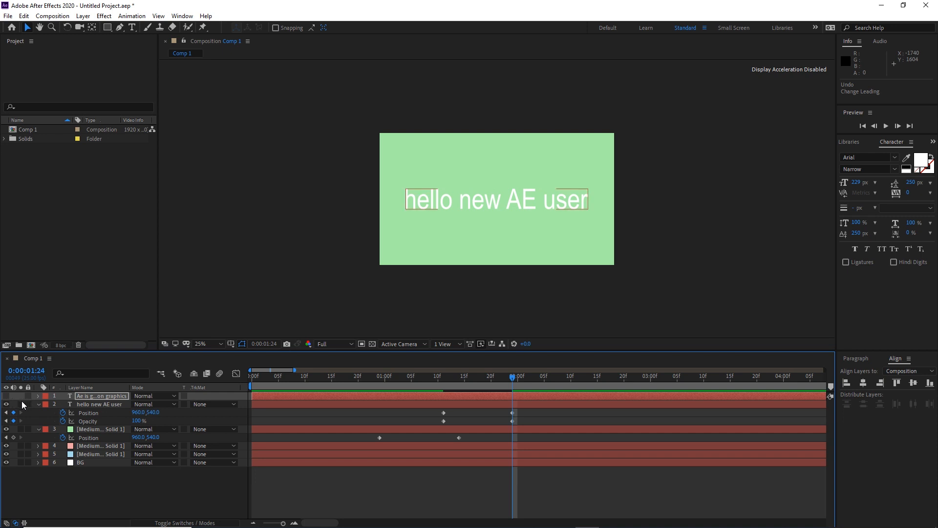
pyautogui.moveTo(514, 381)
pyautogui.mouseDown()
pyautogui.moveTo(434, 385)
pyautogui.moveTo(512, 386)
pyautogui.mouseUp()
pyautogui.click(253, 523)
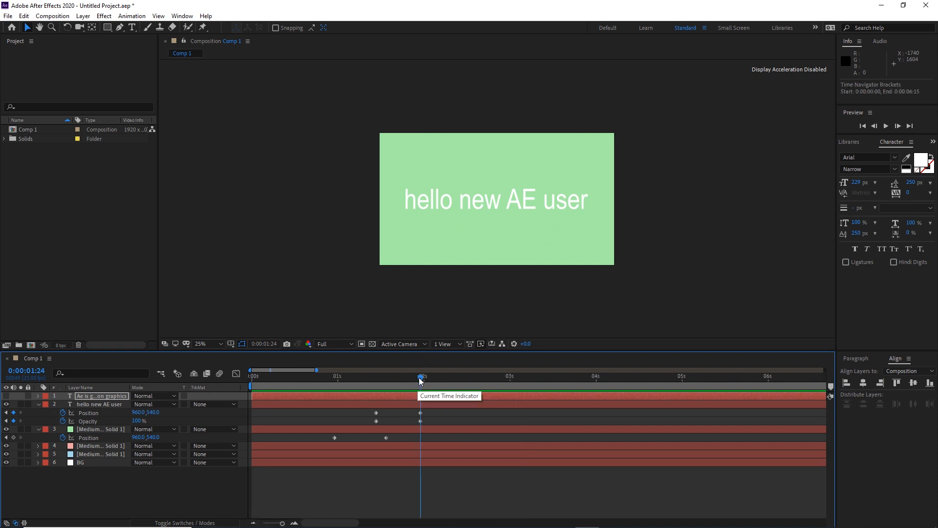
pyautogui.moveTo(424, 377)
pyautogui.mouseDown()
pyautogui.moveTo(450, 378)
pyautogui.moveTo(422, 384)
pyautogui.mouseUp()
pyautogui.moveTo(419, 377); pyautogui.dragTo(596, 378)
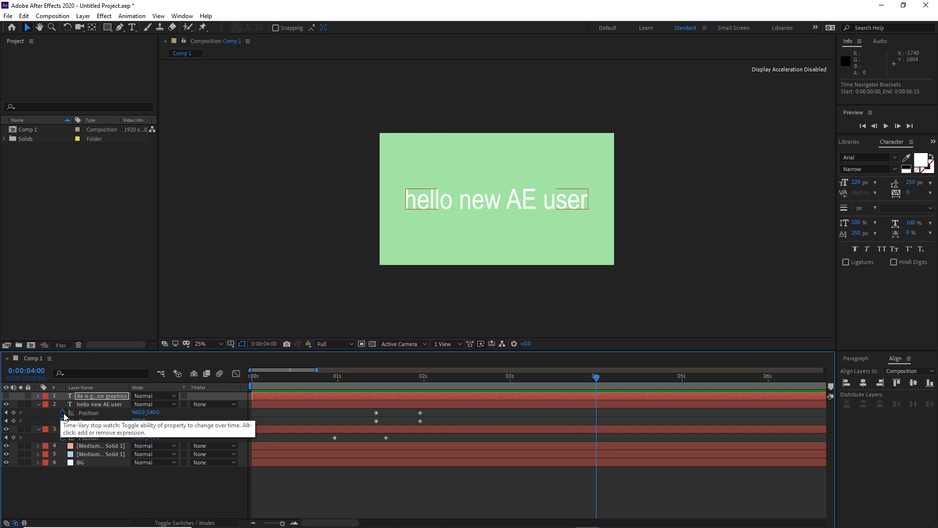
# Add Position and Opacity keyframes with the current values to the "hello new AE user" layer at 0:00:04:00
pyautogui.click(63, 413)
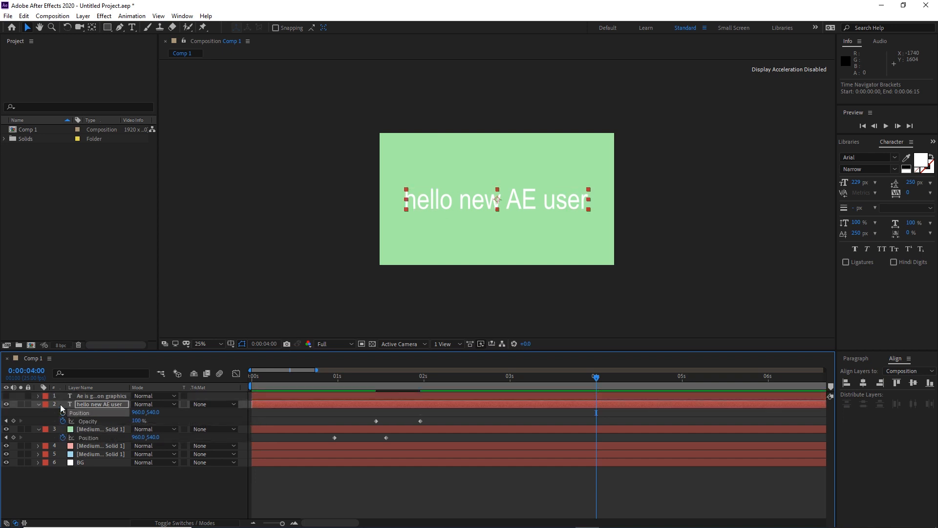
pyautogui.hotkey('ctrl', 'z')
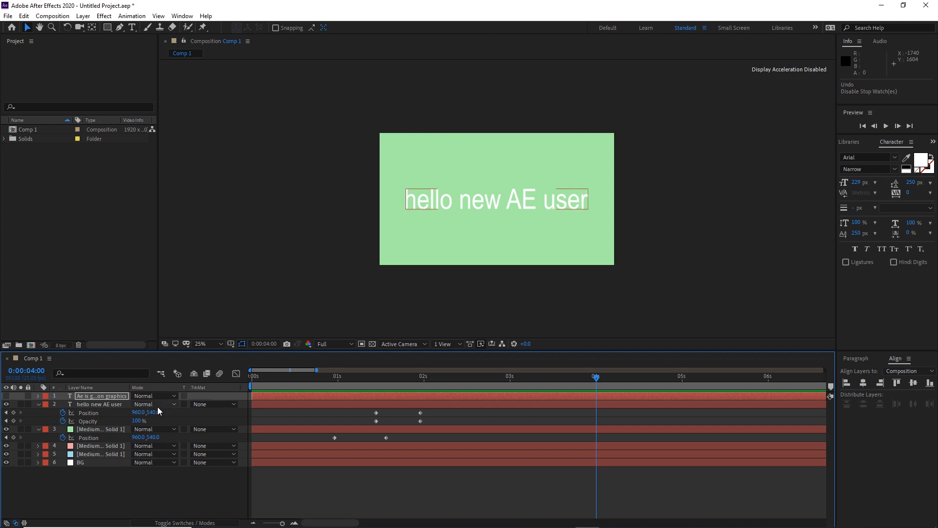
pyautogui.click(14, 414)
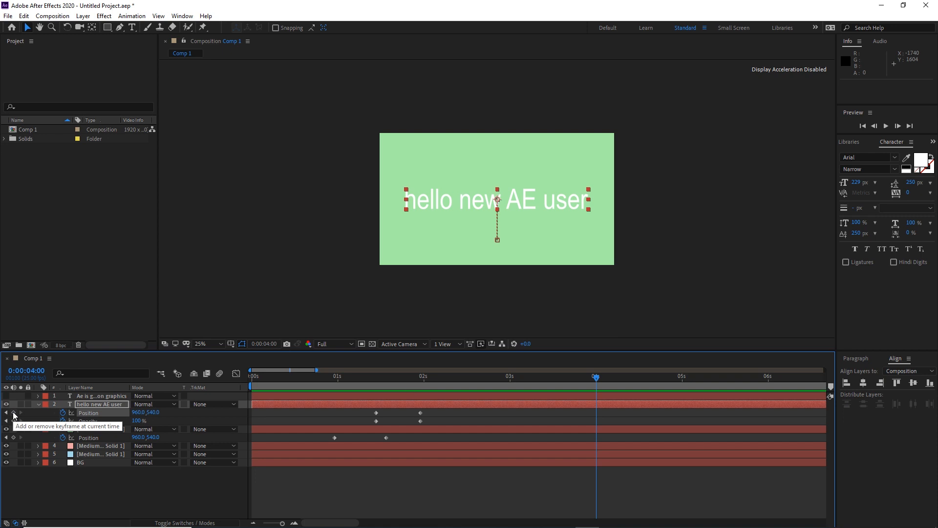
pyautogui.click(14, 413)
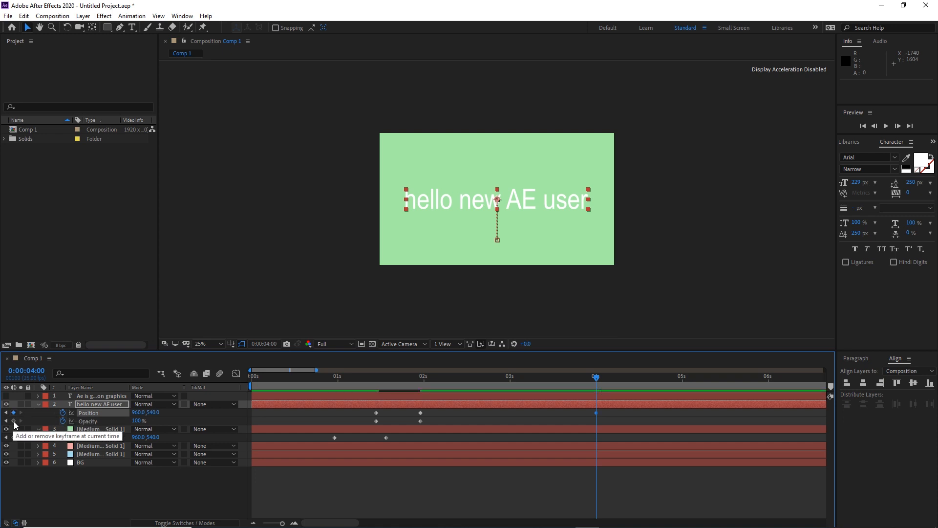
pyautogui.click(13, 421)
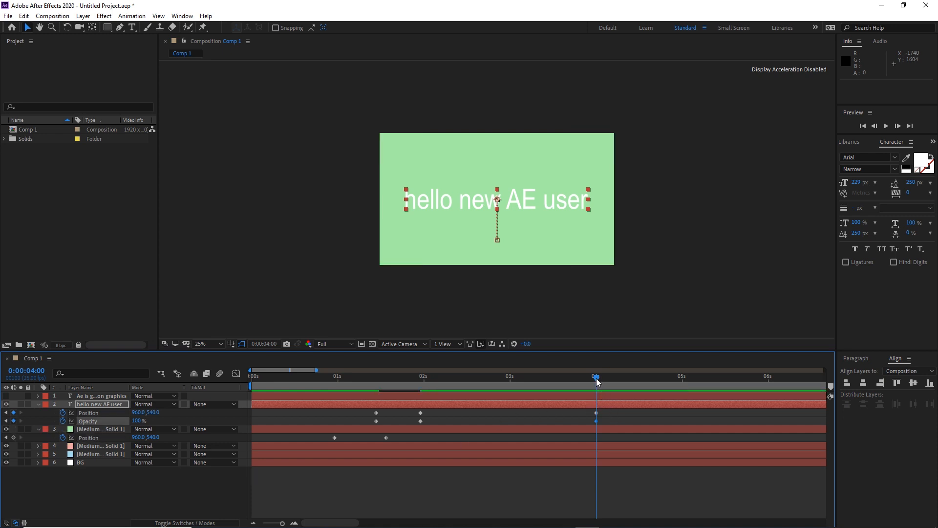
# At 0:00:04:11, keyframe the "hello new AE user" layer's Position to 960, 246 and its Opacity to 0%
pyautogui.moveTo(597, 382); pyautogui.dragTo(633, 380)
pyautogui.moveTo(155, 412); pyautogui.dragTo(55, 376)
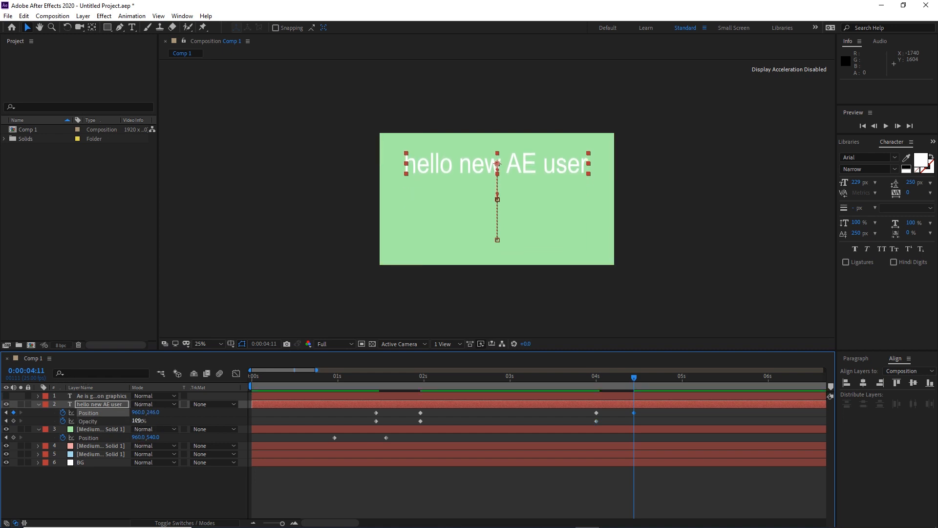
pyautogui.moveTo(139, 421); pyautogui.dragTo(25, 416)
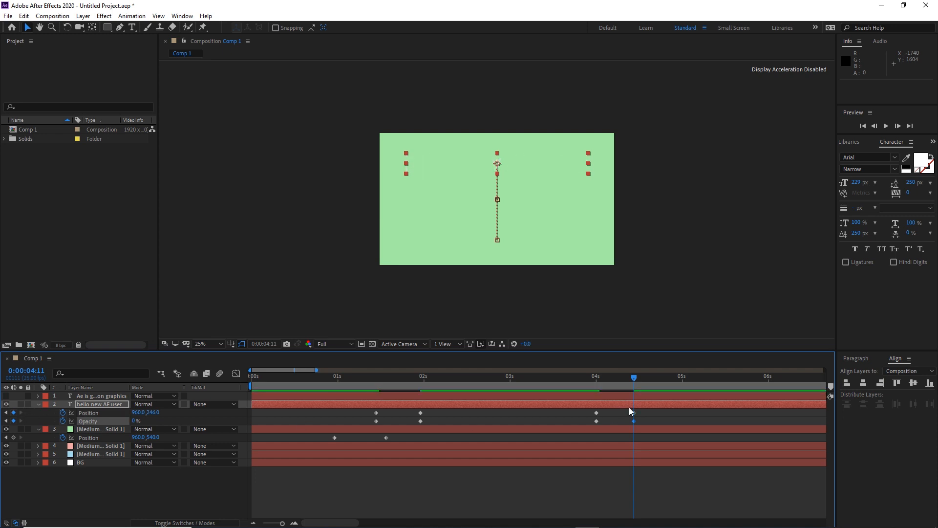
# Show the "Ae is great for motion graphics" layer and keyframe its Position from 960, 824 at 0:00:04:11 to 960, 540 at 0:00:04:23
pyautogui.moveTo(634, 377)
pyautogui.mouseDown()
pyautogui.moveTo(583, 380)
pyautogui.moveTo(637, 386)
pyautogui.mouseUp()
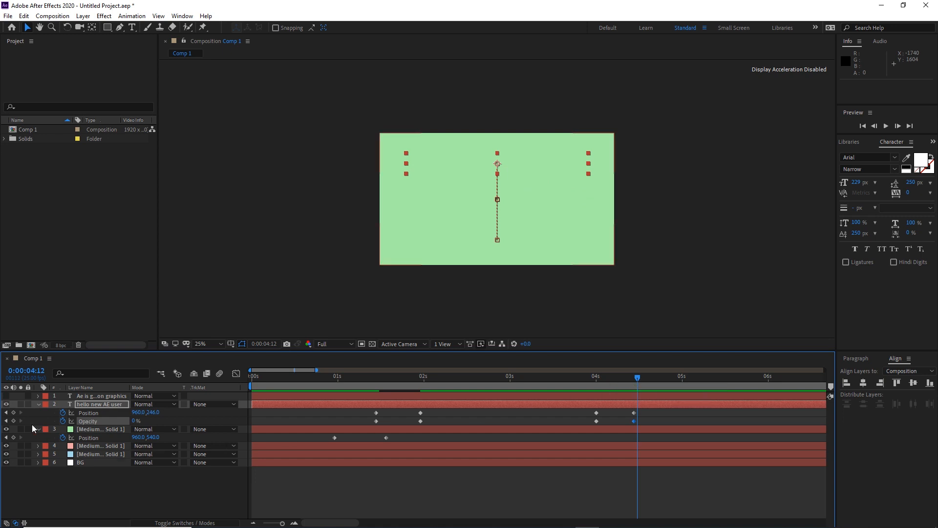
pyautogui.click(6, 396)
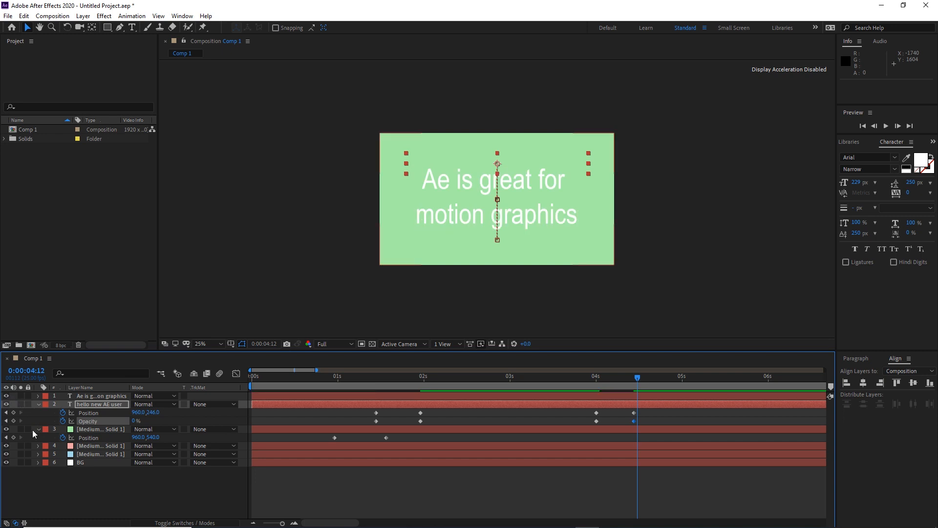
pyautogui.click(100, 396)
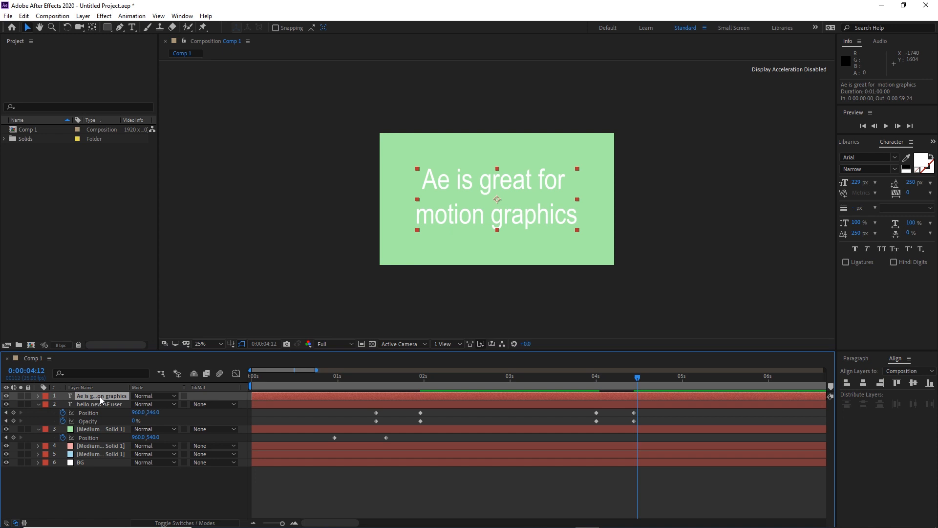
pyautogui.press('p')
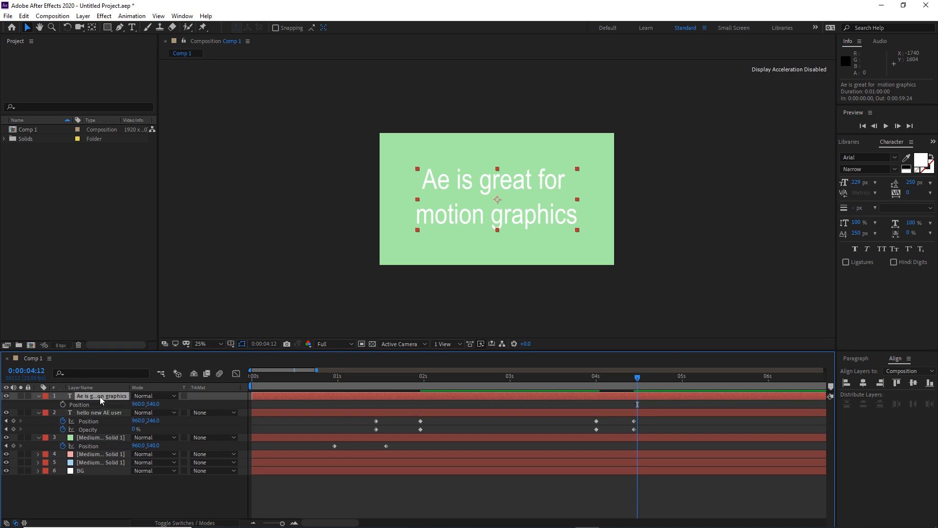
pyautogui.press('pageup')
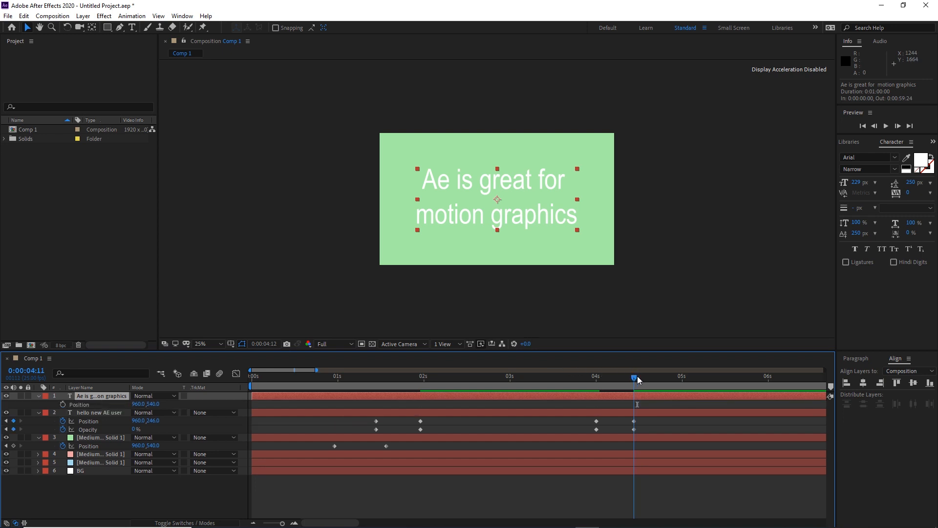
pyautogui.click(62, 405)
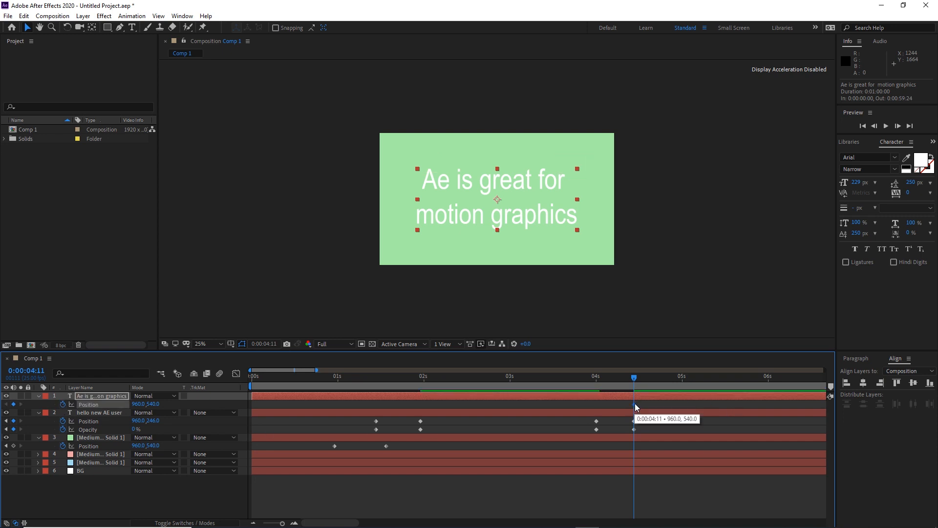
pyautogui.moveTo(635, 404); pyautogui.dragTo(678, 403)
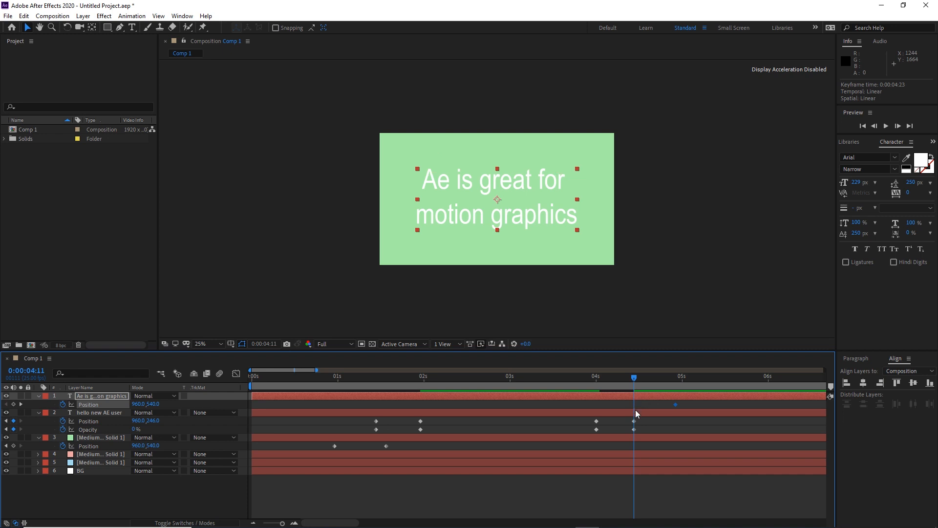
pyautogui.moveTo(152, 404); pyautogui.dragTo(304, 436)
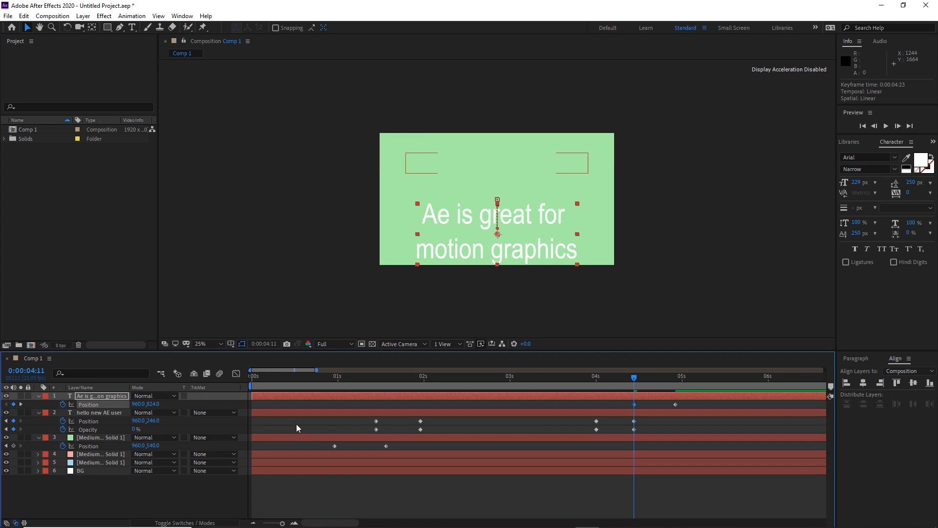
# Keyframe the two-line text layer's Opacity from 0% at 0:00:04:11 to 100% at 0:00:04:23
pyautogui.hotkey('shift', 't')
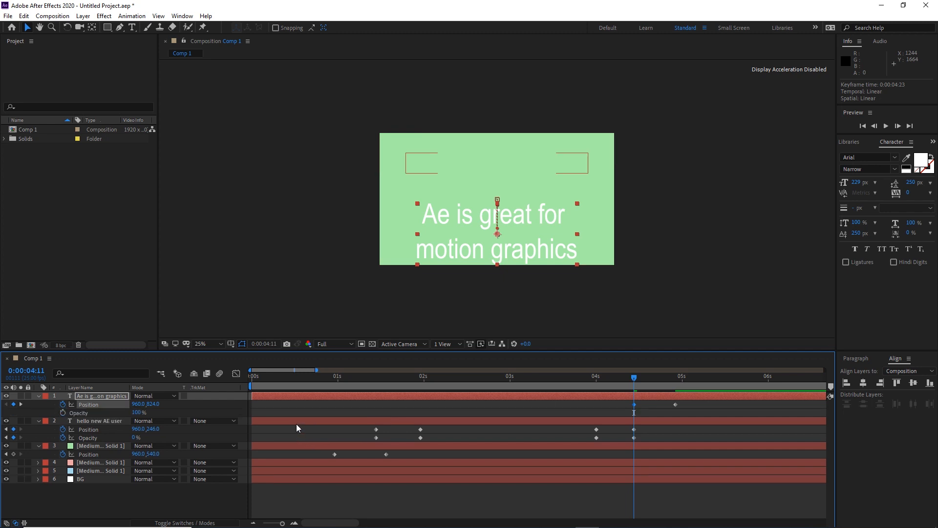
pyautogui.click(63, 413)
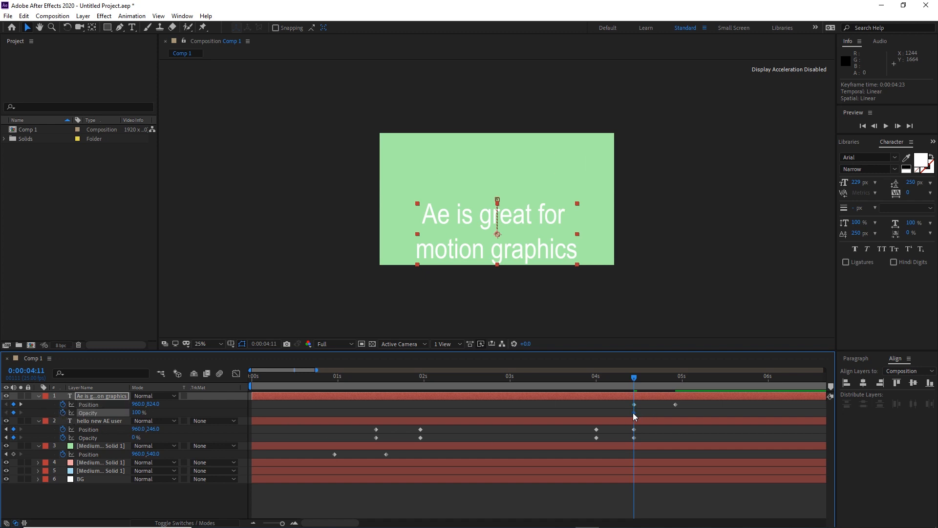
pyautogui.moveTo(634, 413); pyautogui.dragTo(675, 413)
pyautogui.click(142, 413)
pyautogui.write('0')
pyautogui.press('Return')
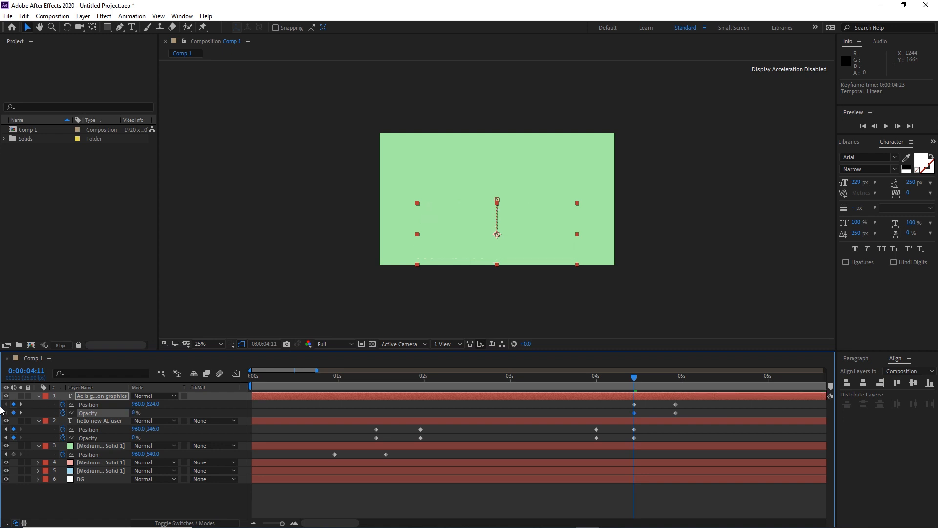
# Shift the two-line text layer's Position and Opacity keyframes two frames earlier to start at 0:00:04:09, and return to 0:00:00:00
pyautogui.moveTo(635, 379); pyautogui.dragTo(627, 406)
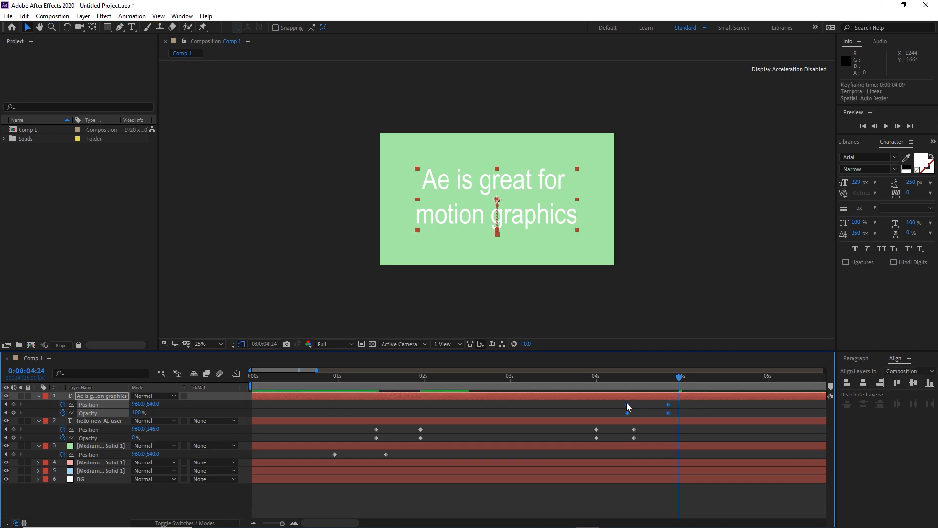
pyautogui.moveTo(679, 383); pyautogui.dragTo(249, 429)
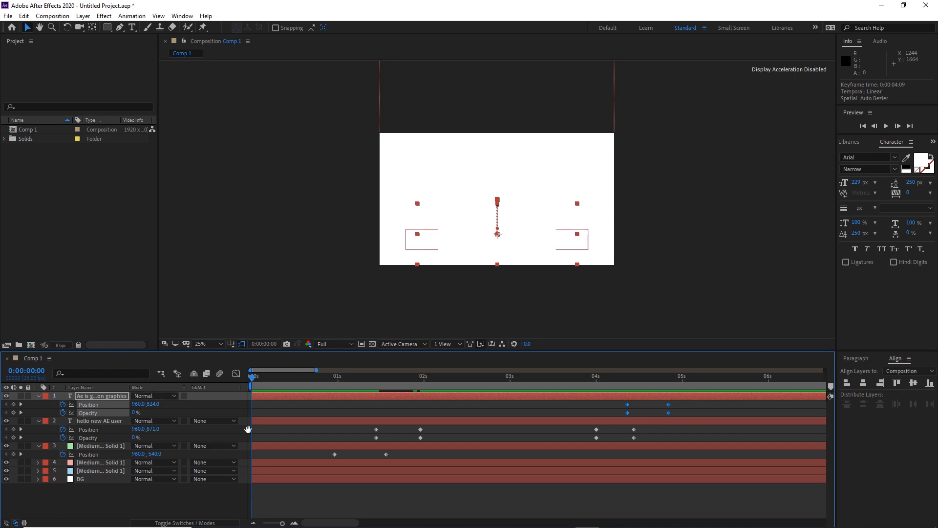
# Preview the animation from the start, and return to 0:00:04:21
pyautogui.press('space')
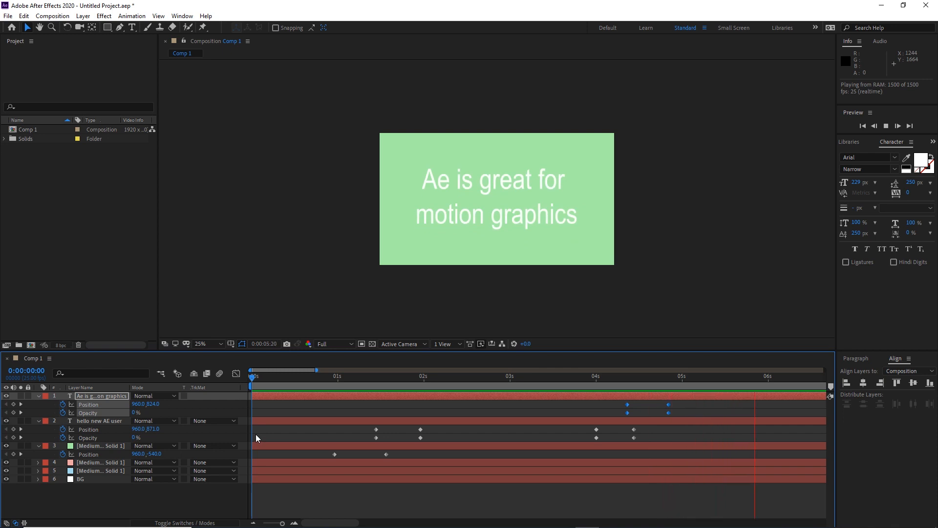
pyautogui.press('space')
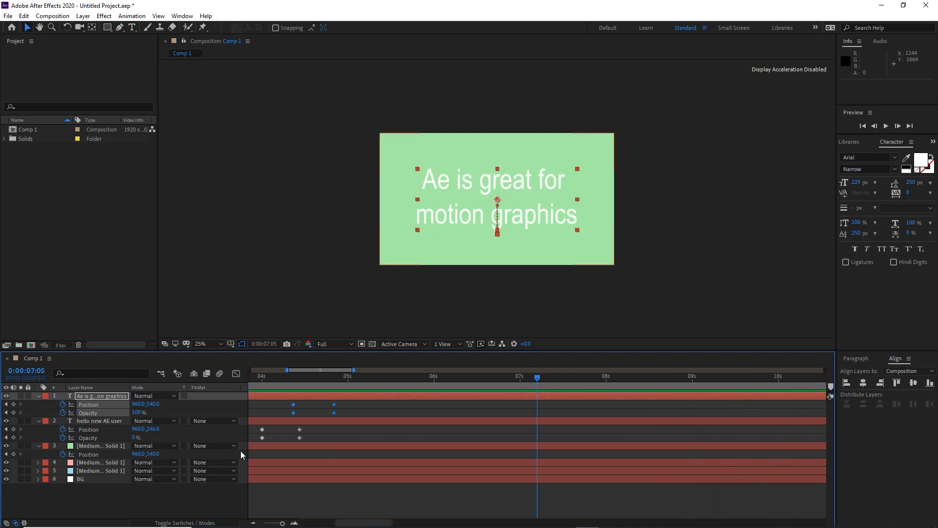
pyautogui.moveTo(537, 377); pyautogui.dragTo(462, 397)
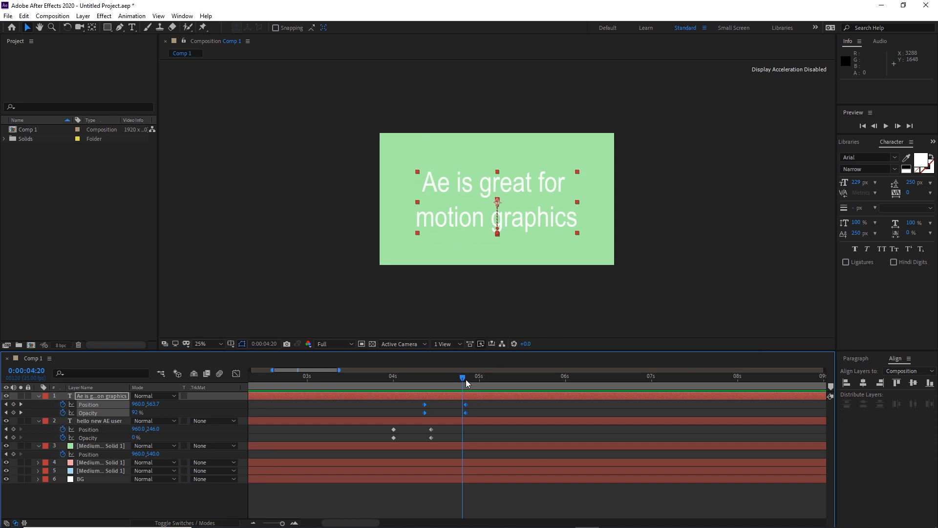
pyautogui.click(465, 380)
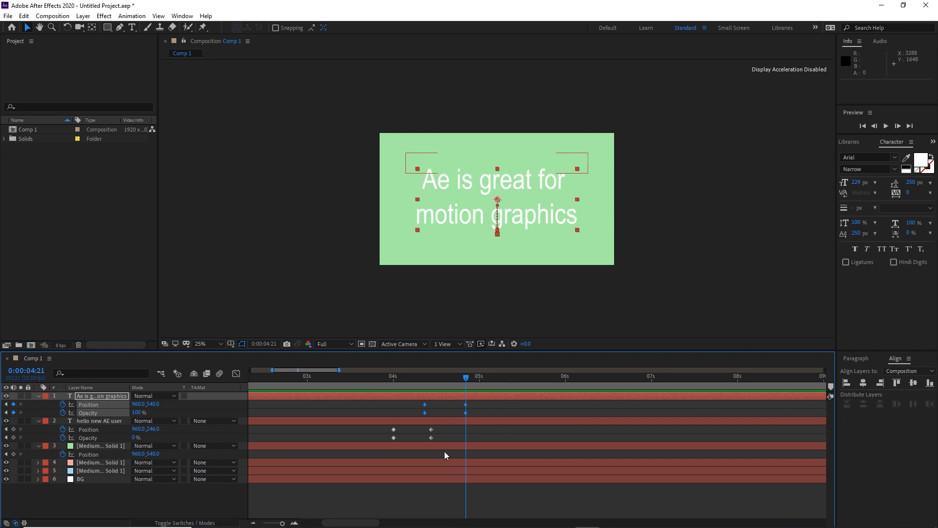
# Hide the "Ae is great for motion graphics" and "hello new AE user" text layers
pyautogui.click(103, 494)
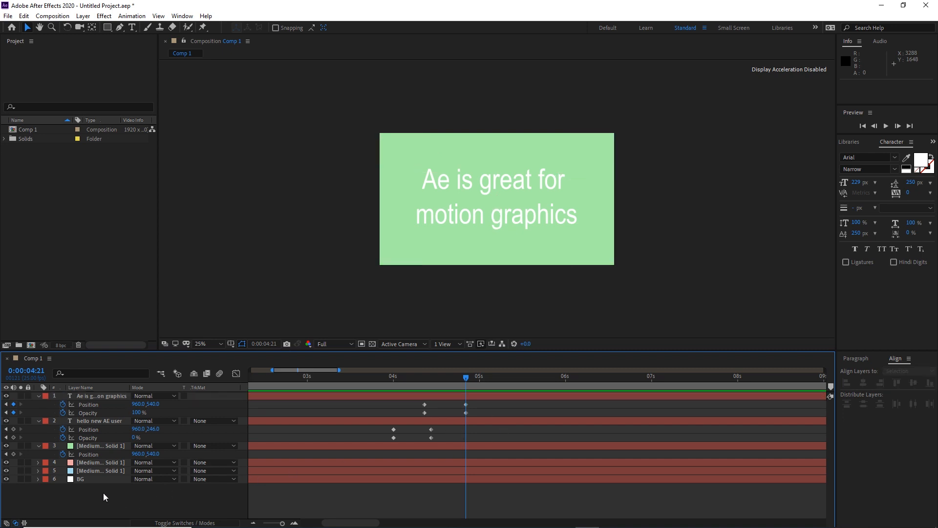
pyautogui.click(6, 396)
pyautogui.click(6, 421)
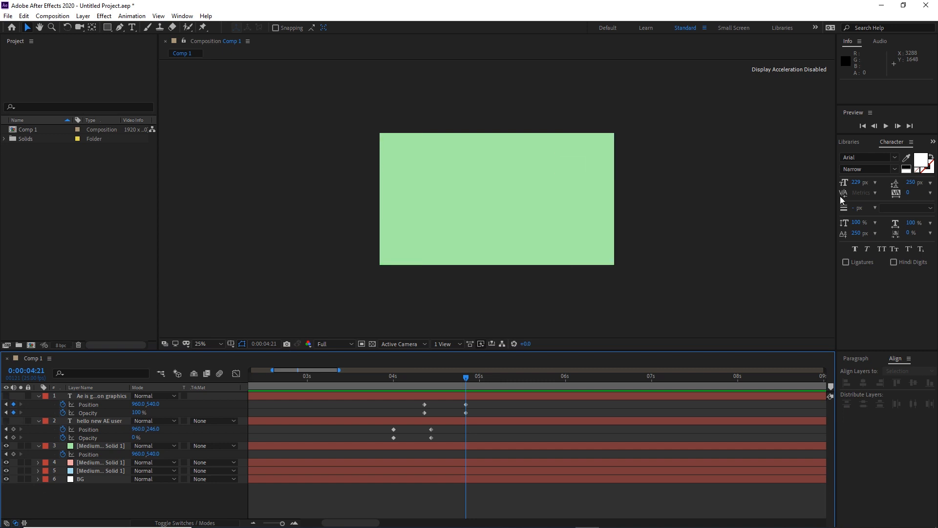
# Add a horizontal text layer reading "thank you for watching" over the green solid
pyautogui.click(132, 27)
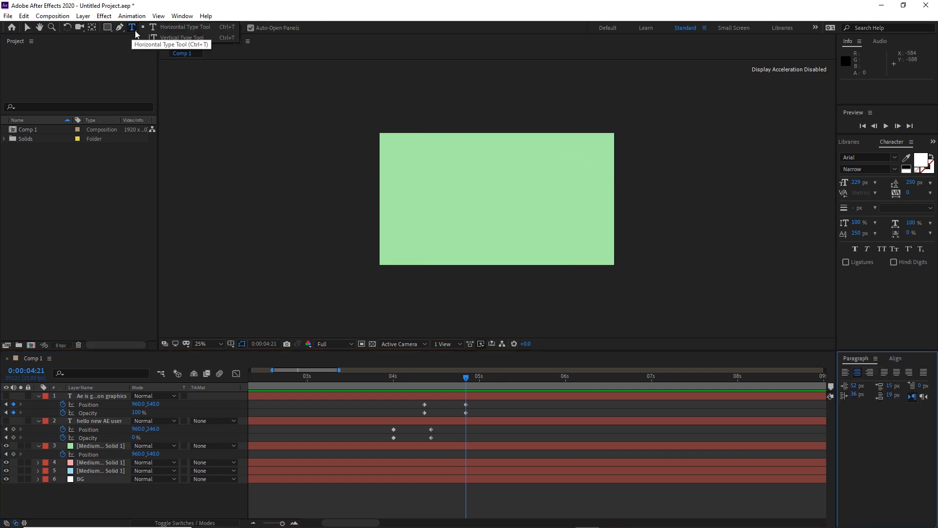
pyautogui.click(169, 27)
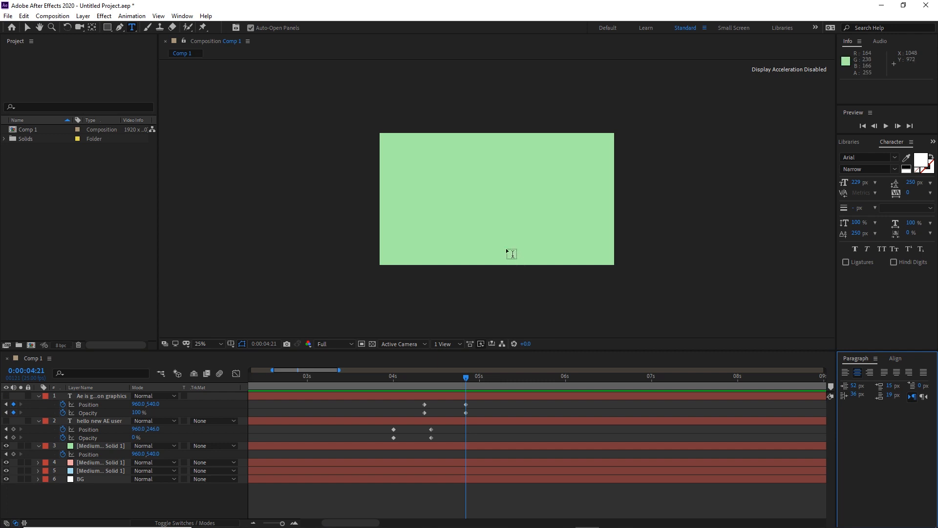
pyautogui.click(483, 197)
pyautogui.write('t')
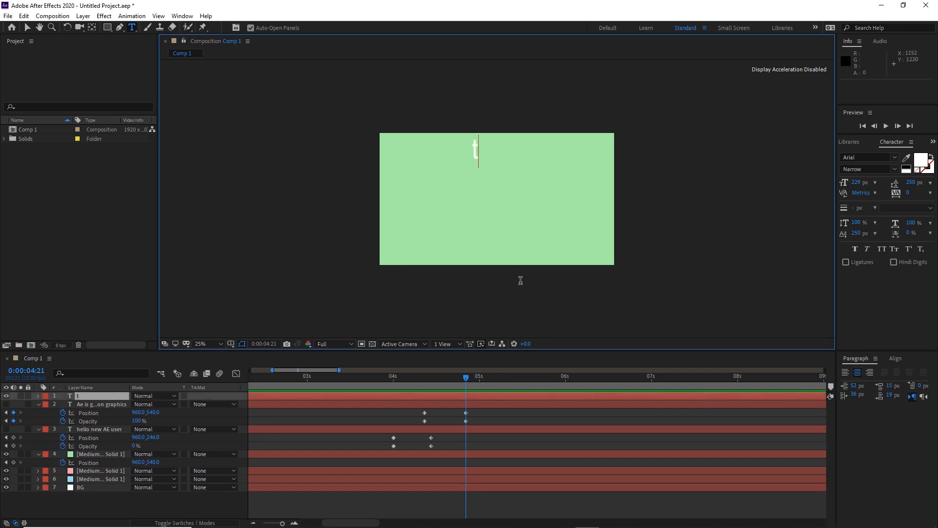
pyautogui.write('hank y')
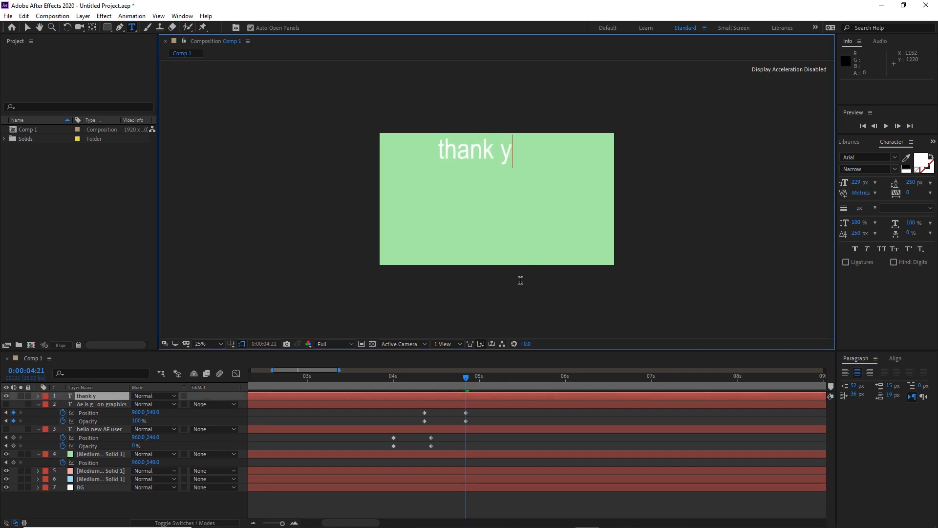
pyautogui.write('ou f')
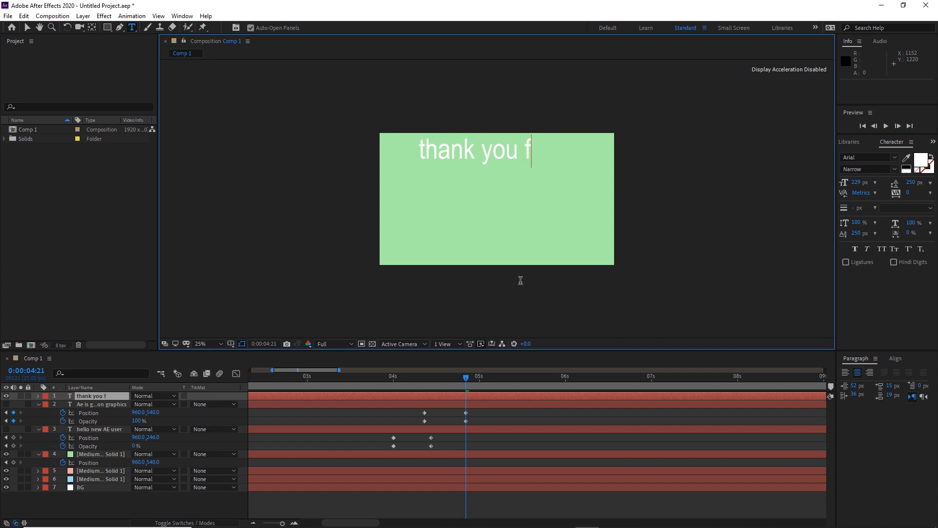
pyautogui.write('or watching')
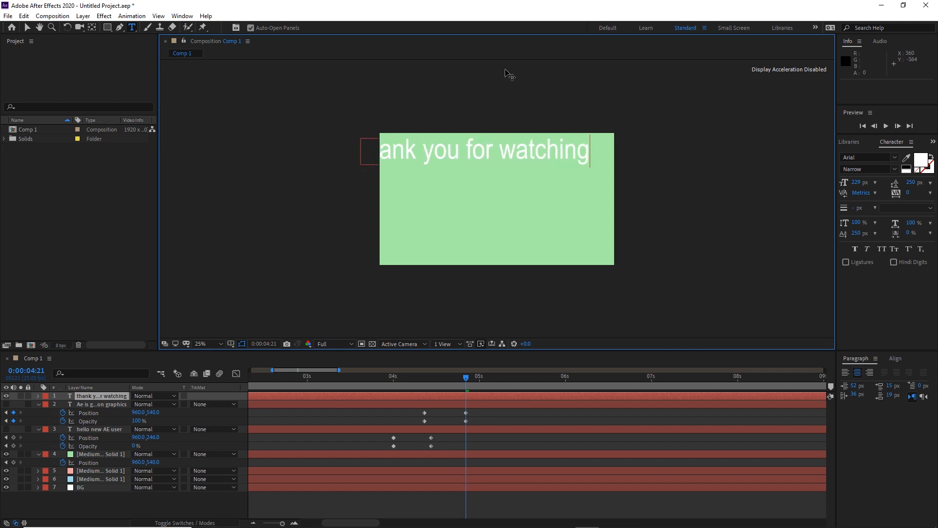
pyautogui.click(27, 27)
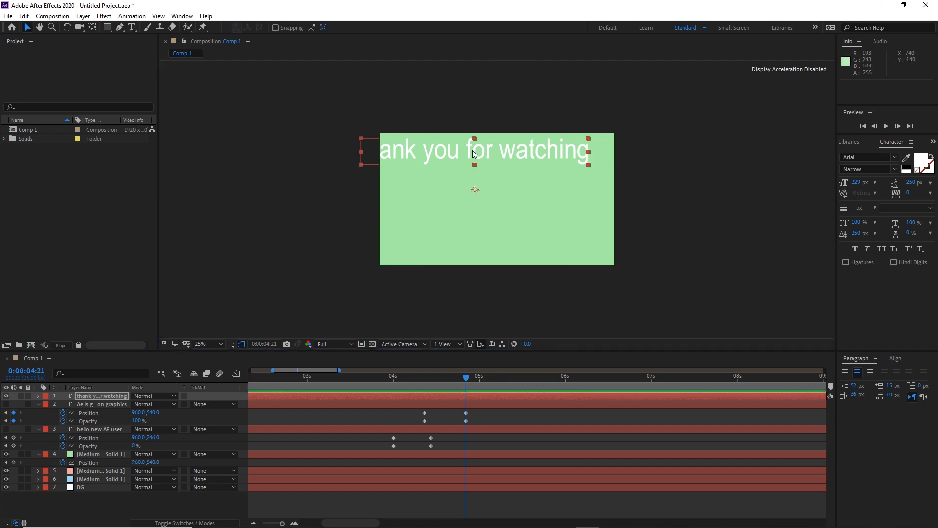
# Move the new text to about 976, 528 and break it into two lines before "for watching"
pyautogui.moveTo(473, 151); pyautogui.dragTo(494, 157)
pyautogui.doubleClick(492, 157)
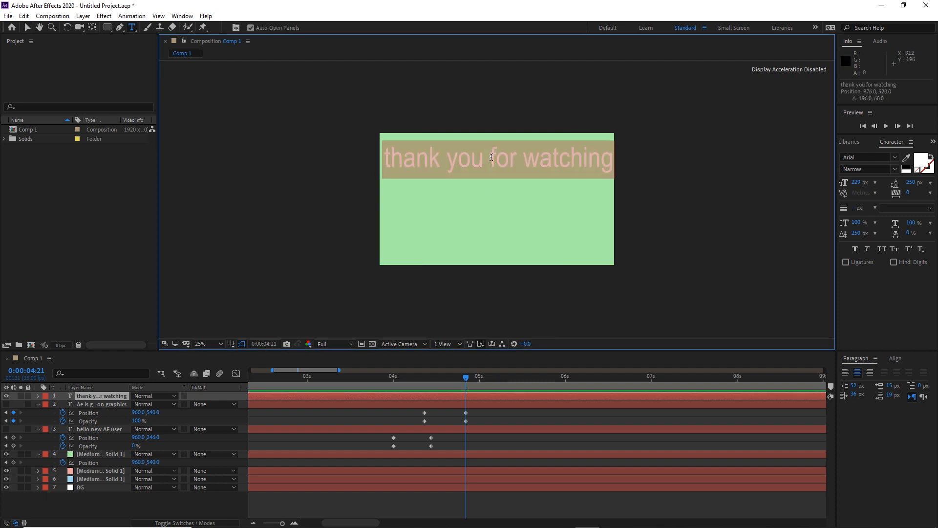
pyautogui.click(491, 157)
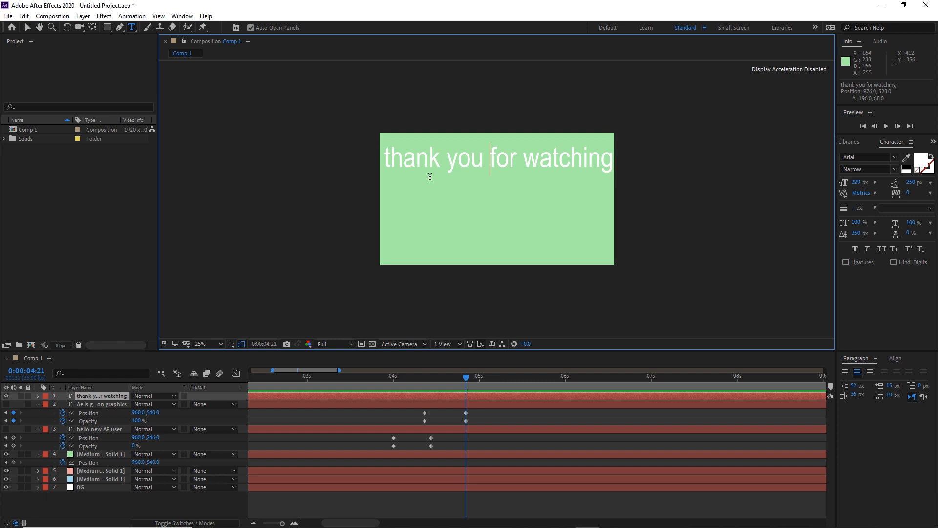
pyautogui.press('Return')
pyautogui.click(27, 27)
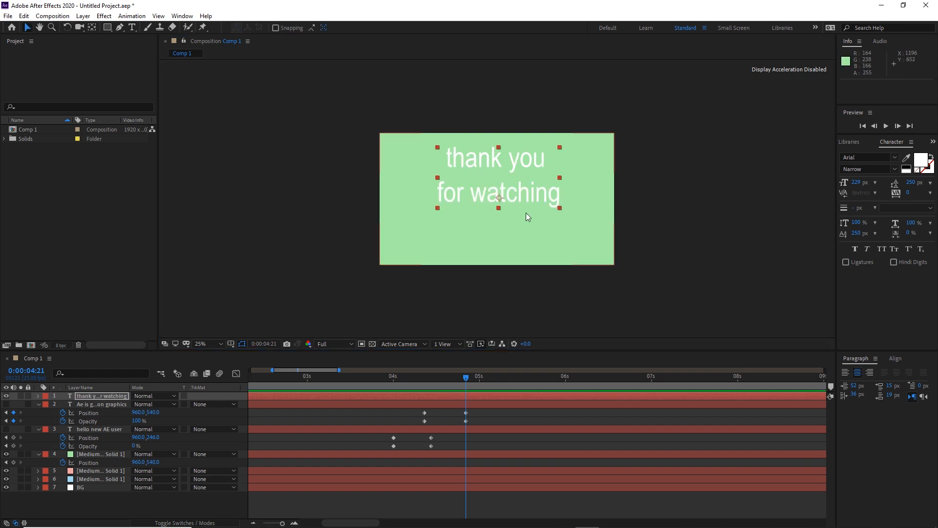
# Move the "thank you for watching" anchor point to the text's middle and center the layer horizontally and vertically in the composition
pyautogui.click(497, 194)
pyautogui.press('y')
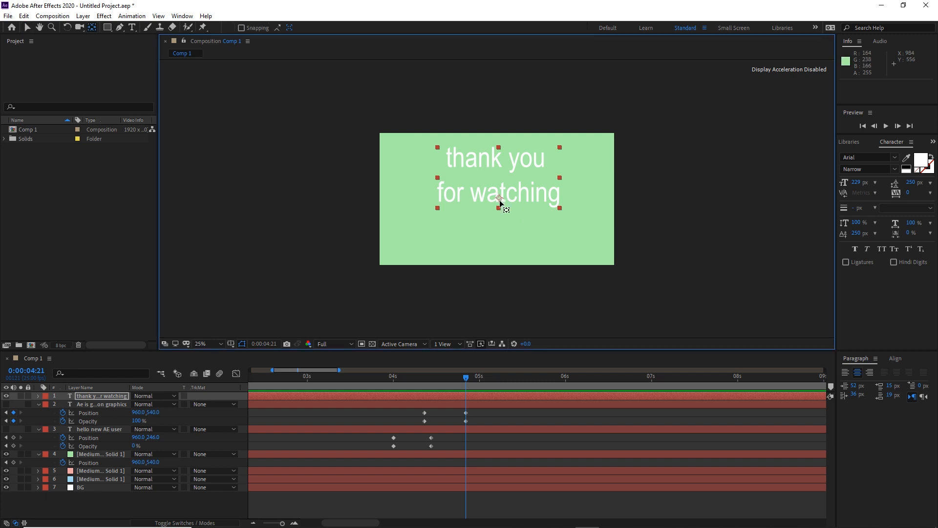
pyautogui.moveTo(498, 198); pyautogui.dragTo(500, 184)
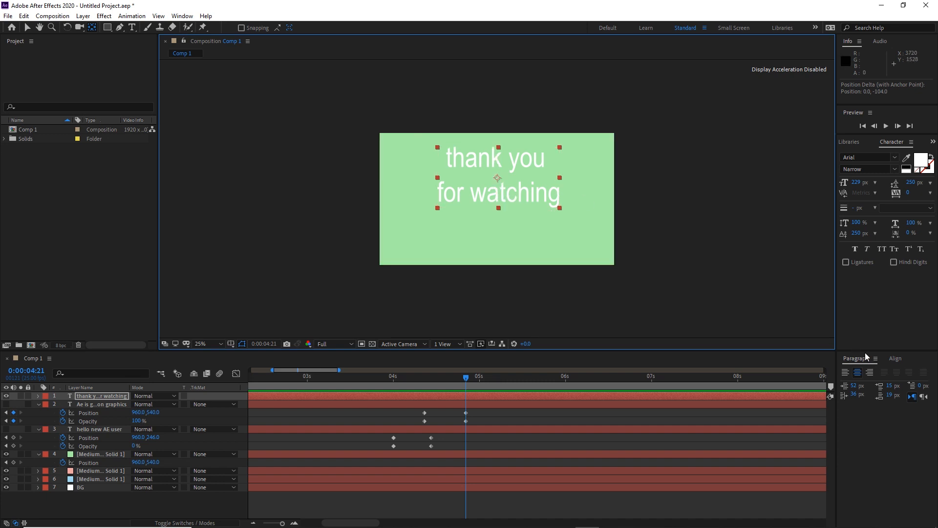
pyautogui.click(896, 359)
pyautogui.click(862, 382)
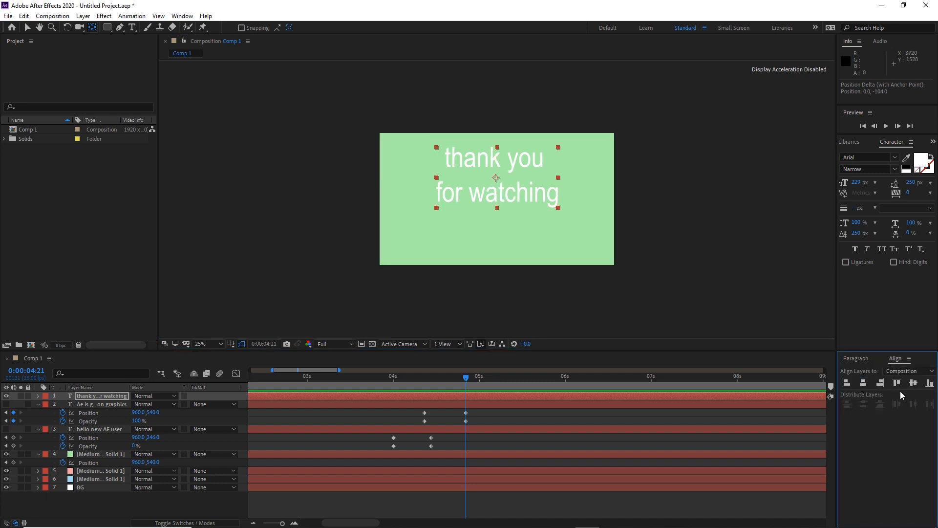
pyautogui.click(913, 383)
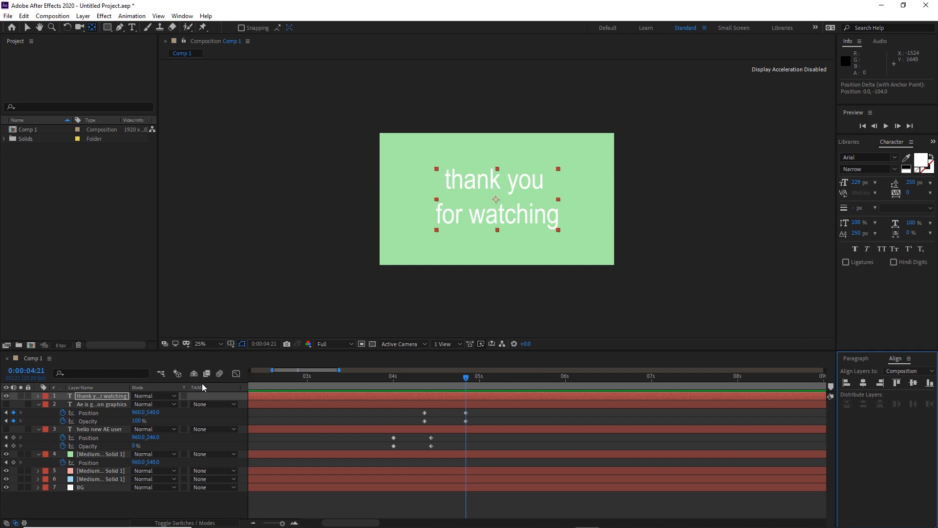
# With "thank you for watching" hidden and "Ae is great for motion graphics" shown, add Position and Opacity keyframes to the latter at 0:00:06:22
pyautogui.click(6, 397)
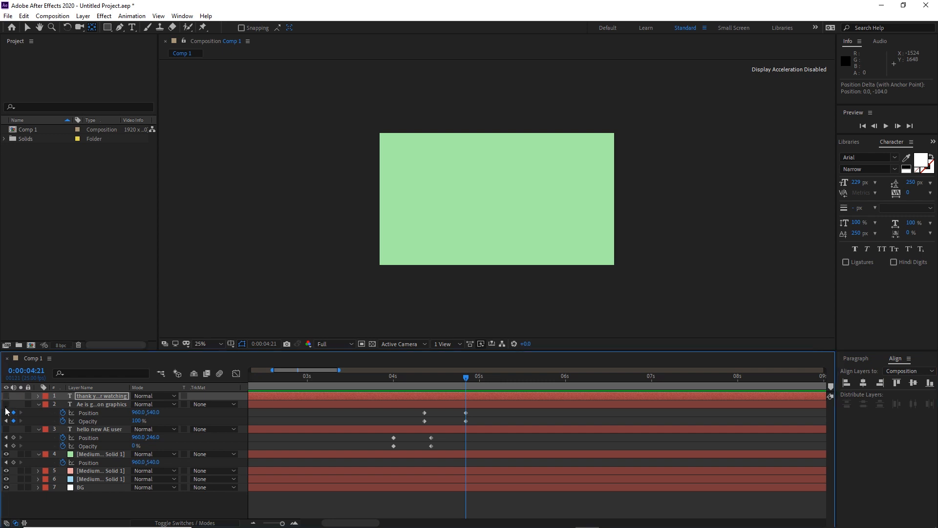
pyautogui.click(6, 405)
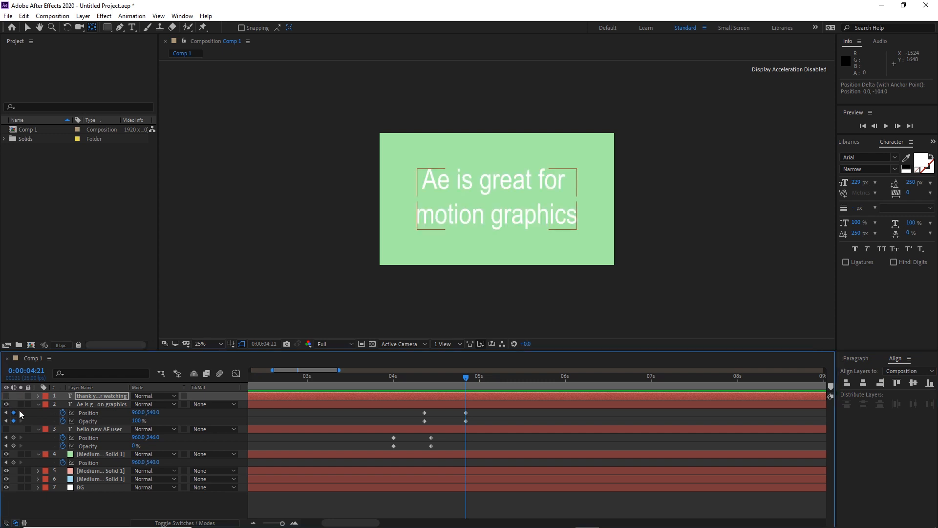
pyautogui.moveTo(464, 377)
pyautogui.mouseDown()
pyautogui.moveTo(421, 386)
pyautogui.moveTo(473, 394)
pyautogui.moveTo(468, 377)
pyautogui.mouseUp()
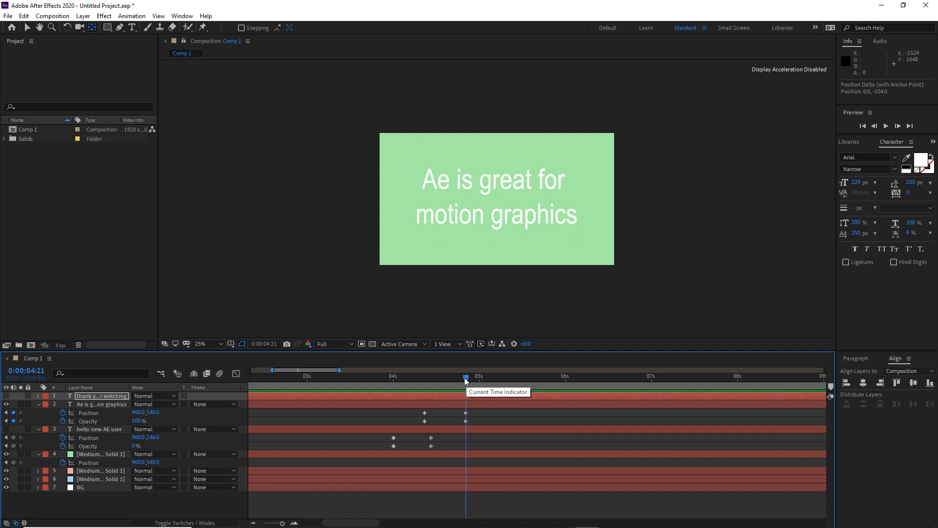
pyautogui.moveTo(465, 378); pyautogui.dragTo(639, 377)
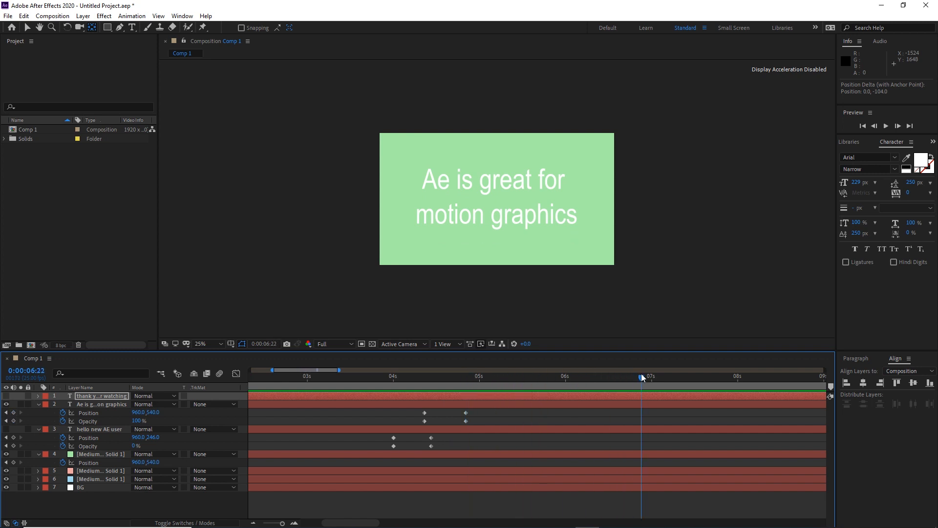
pyautogui.click(23, 414)
pyautogui.click(14, 413)
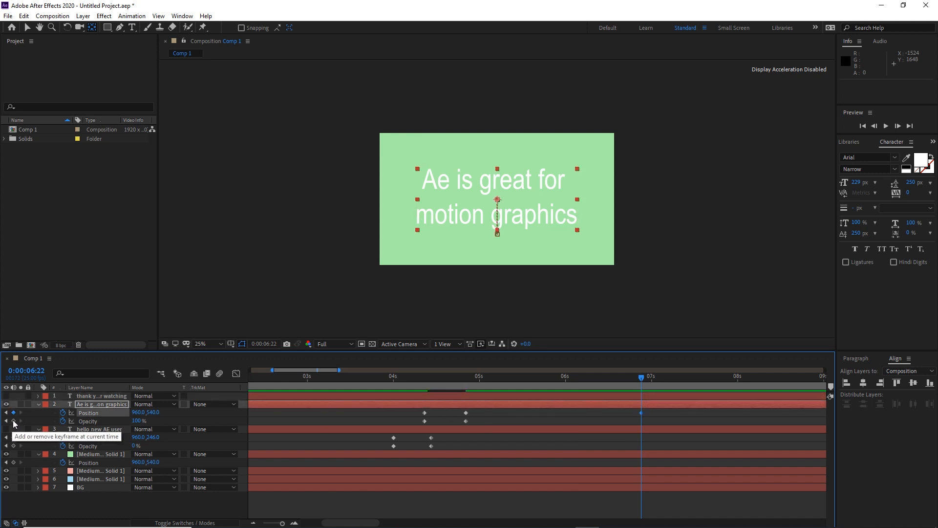
pyautogui.click(14, 421)
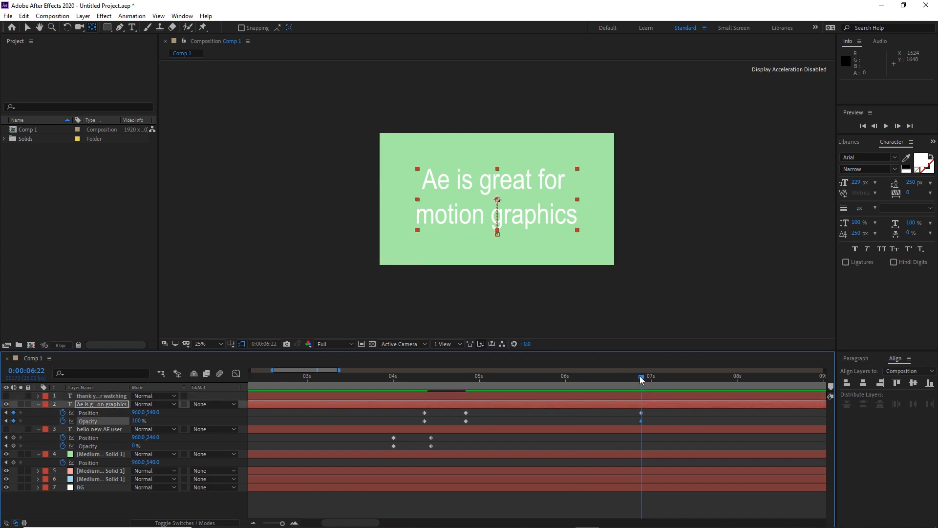
# At 0:00:07:11, keyframe the "Ae is great for motion graphics" layer's Position to 960, 333 and its Opacity to 0%
pyautogui.moveTo(642, 378); pyautogui.dragTo(692, 385)
pyautogui.moveTo(153, 412); pyautogui.dragTo(78, 393)
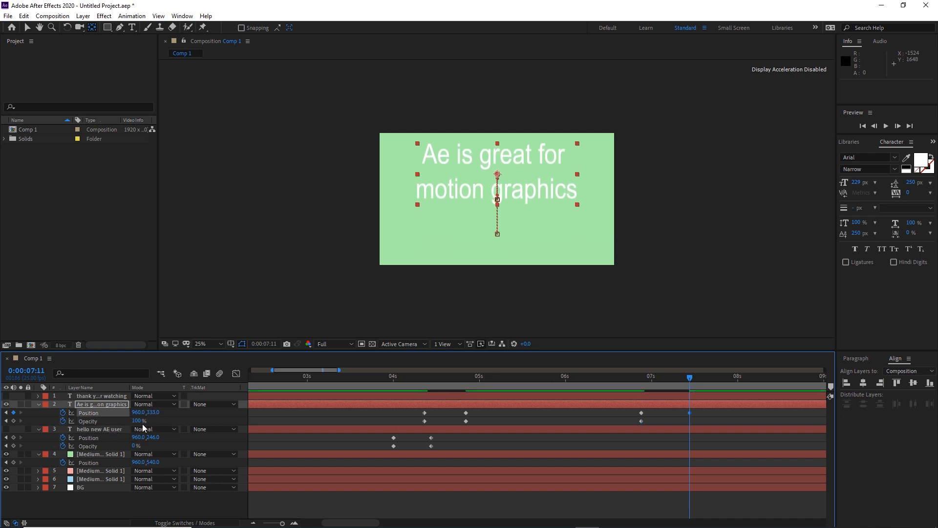
pyautogui.moveTo(140, 421); pyautogui.dragTo(73, 416)
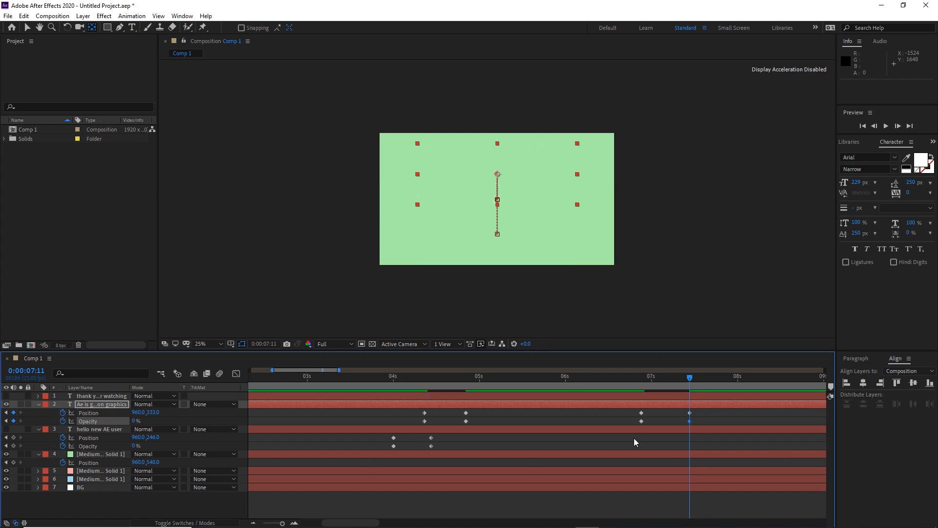
# Show the "thank you for watching" layer and enable Position and Opacity keyframing on it at 0:00:07:11
pyautogui.click(85, 398)
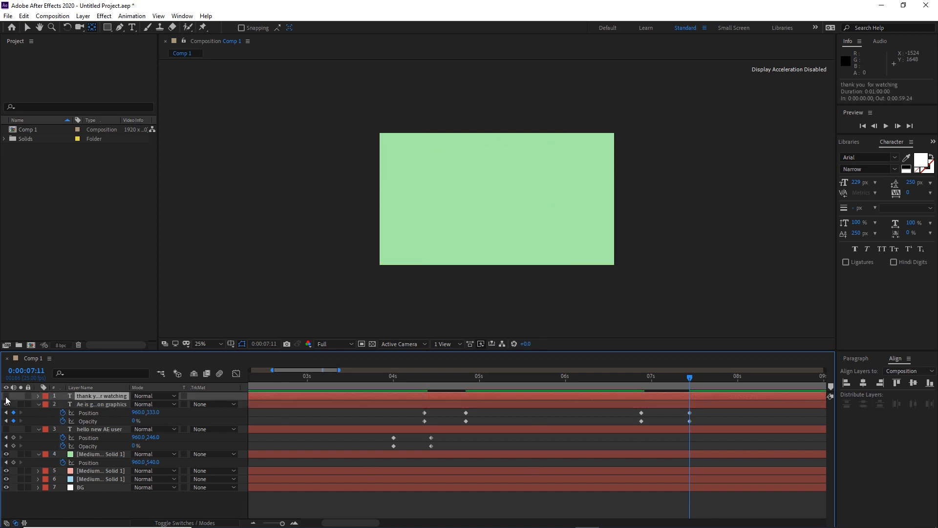
pyautogui.click(6, 396)
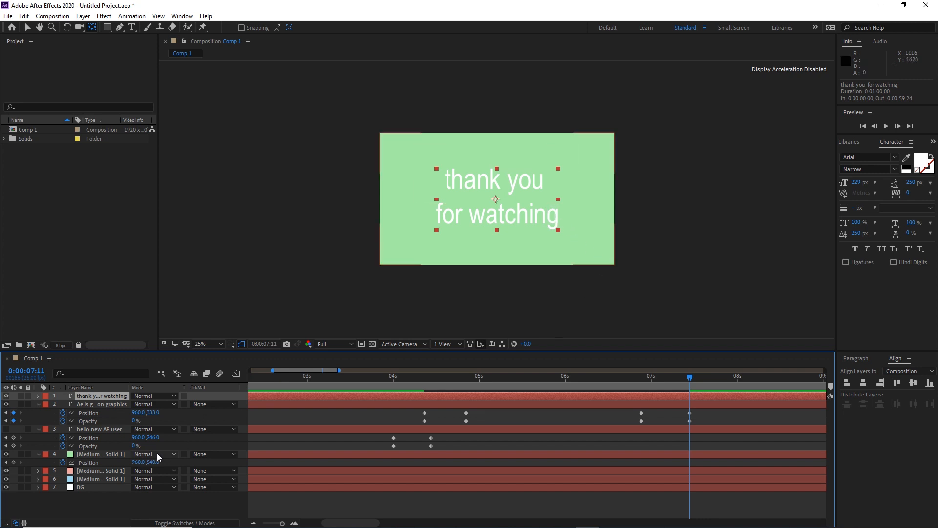
pyautogui.press('p')
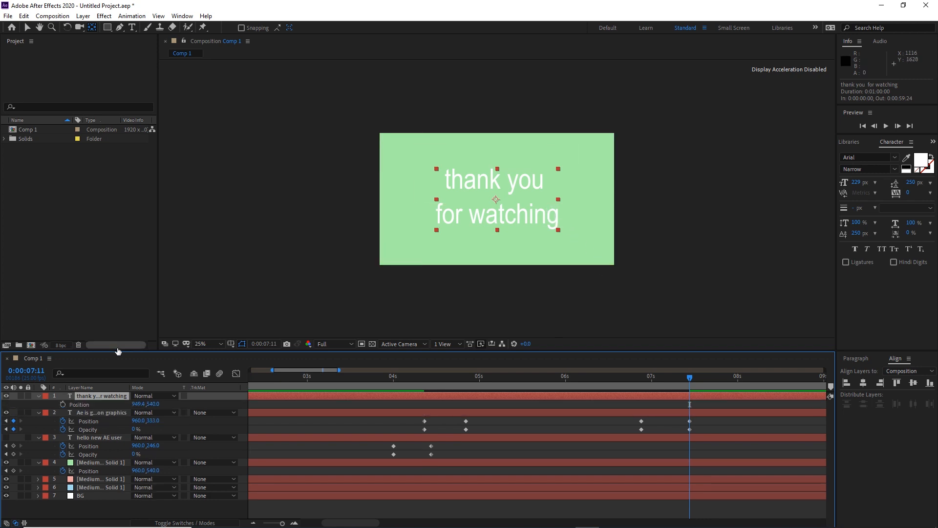
pyautogui.click(64, 404)
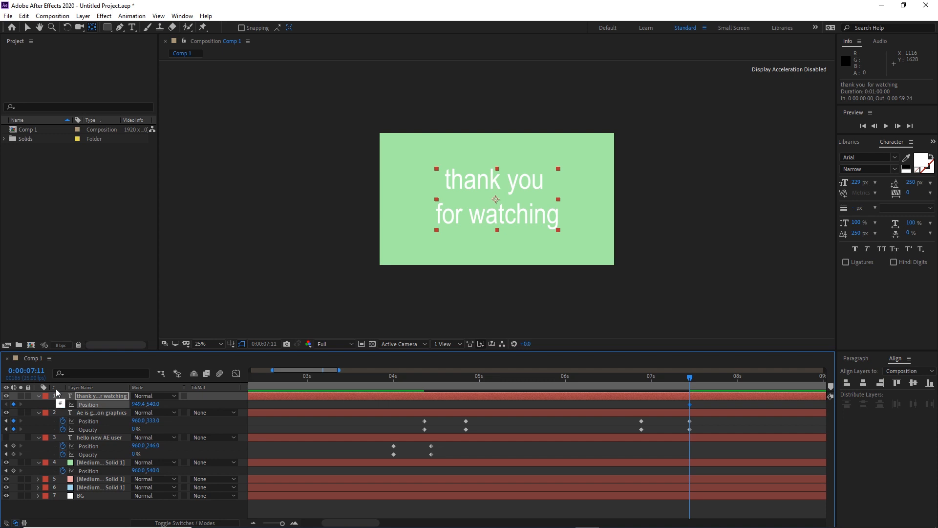
pyautogui.hotkey('shift', 't')
pyautogui.click(63, 413)
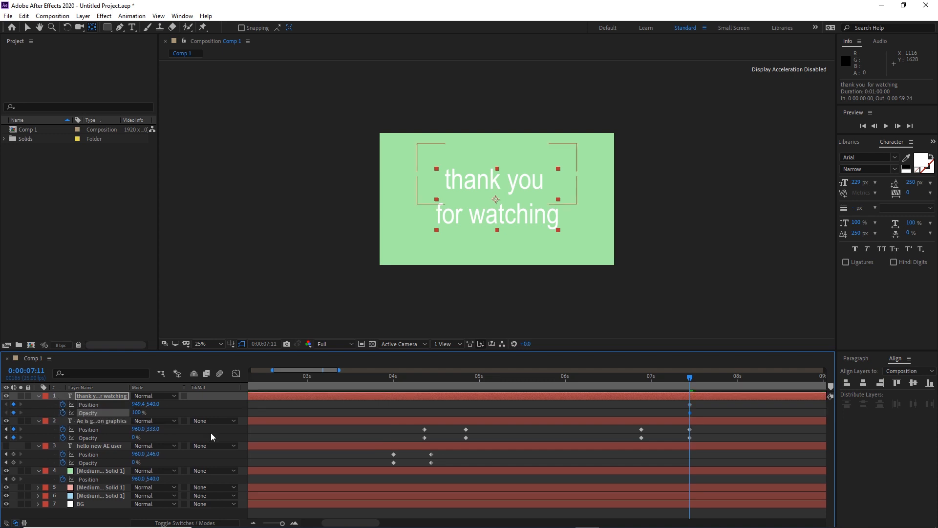
# Move the "thank you for watching" layer's two keyframes to 0:00:08:02 and keyframe its Position to 949.4, 761 at 0:00:07:11
pyautogui.click(696, 405)
pyautogui.moveTo(700, 403); pyautogui.dragTo(750, 411)
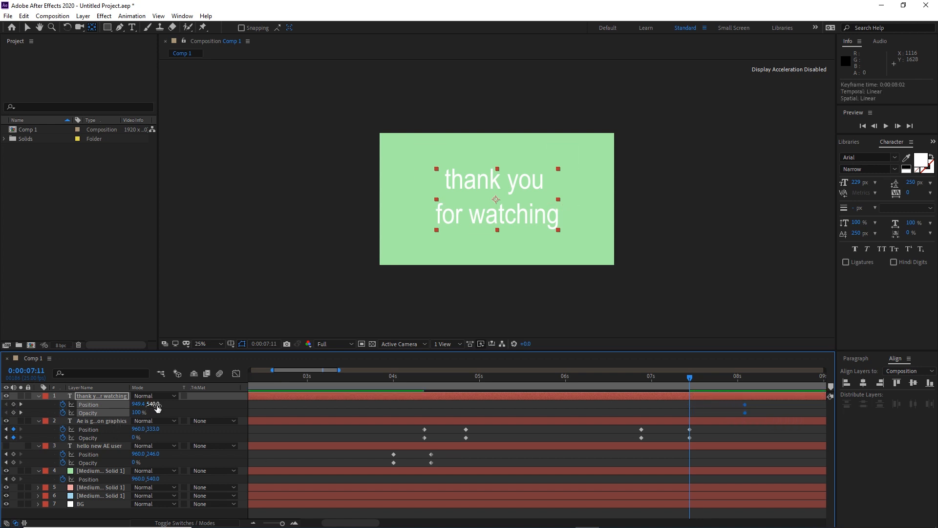
pyautogui.moveTo(154, 405); pyautogui.dragTo(267, 403)
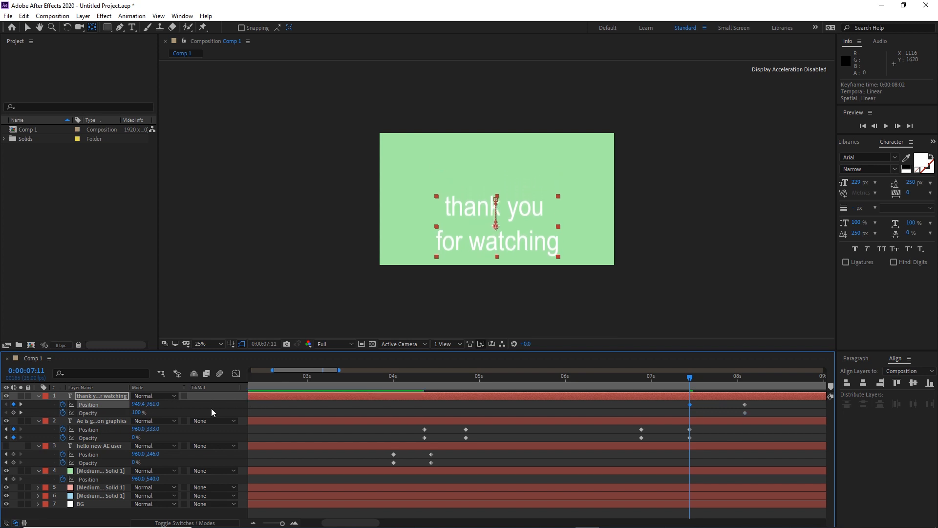
# Keyframe the "thank you for watching" layer's Opacity to 0% at 0:00:07:11
pyautogui.click(138, 412)
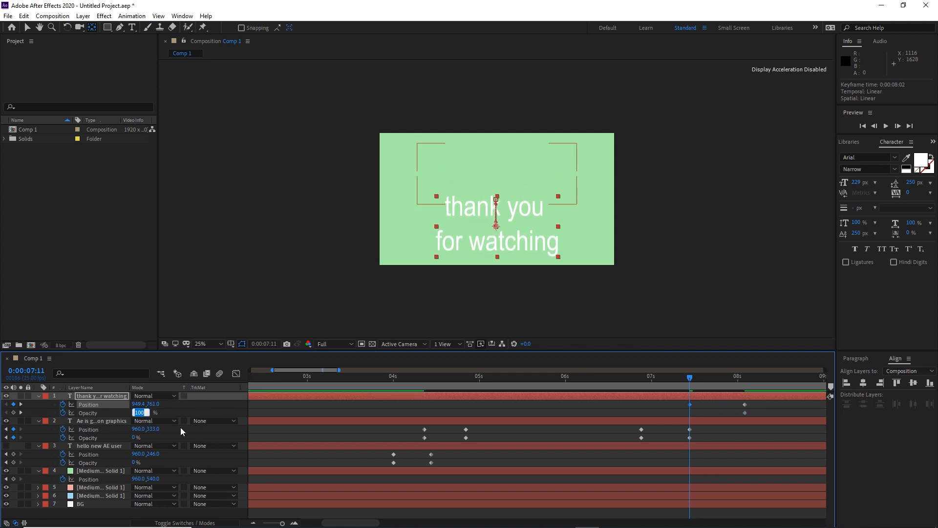
pyautogui.write('0')
pyautogui.press('Return')
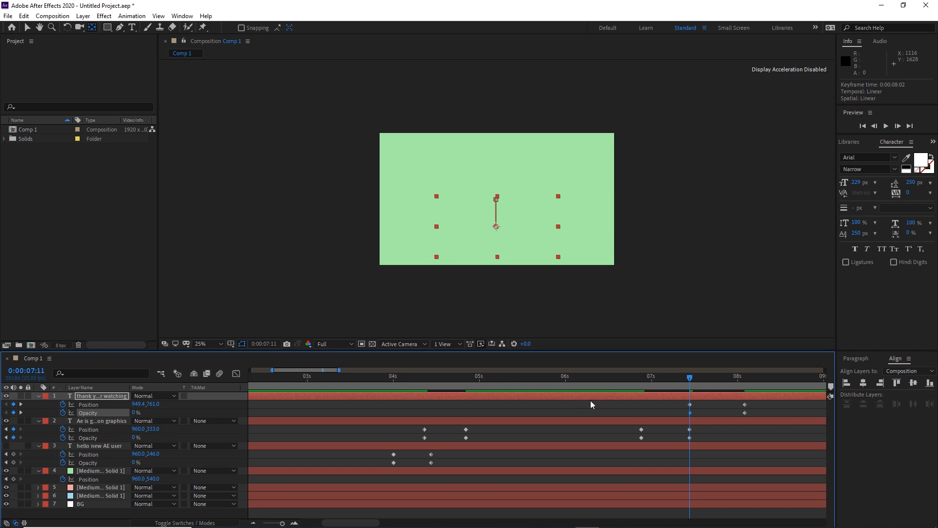
# Scrub through the transition into "thank you for watching" and play the animation from the start
pyautogui.moveTo(676, 376); pyautogui.dragTo(638, 391)
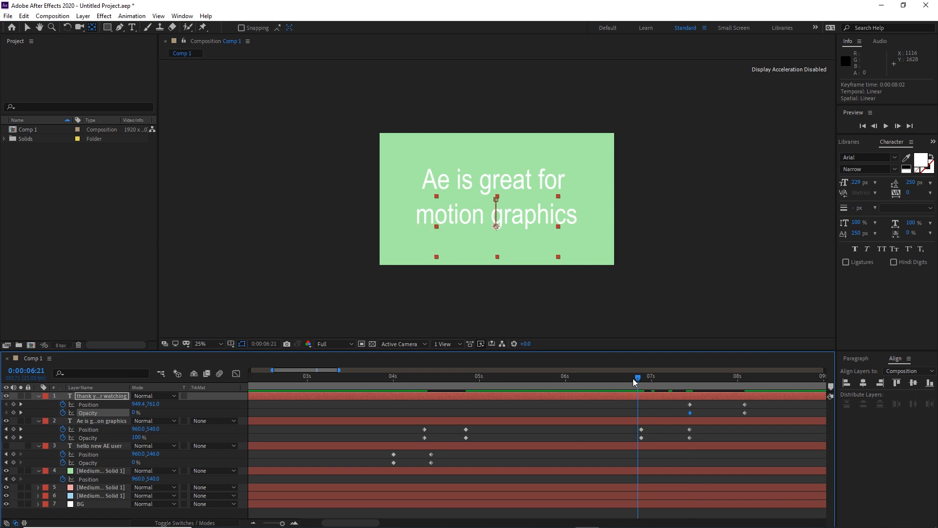
pyautogui.moveTo(638, 377); pyautogui.dragTo(756, 397)
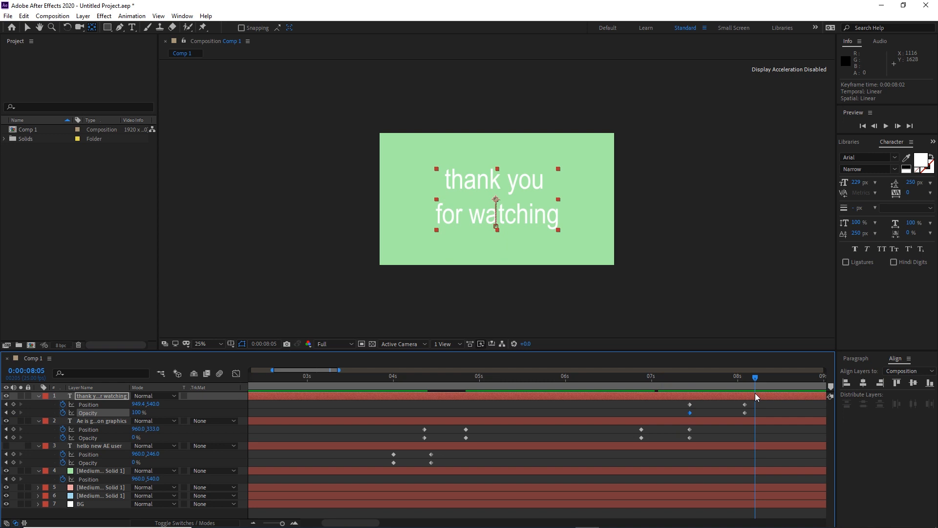
pyautogui.moveTo(756, 394); pyautogui.dragTo(752, 394)
pyautogui.press('space')
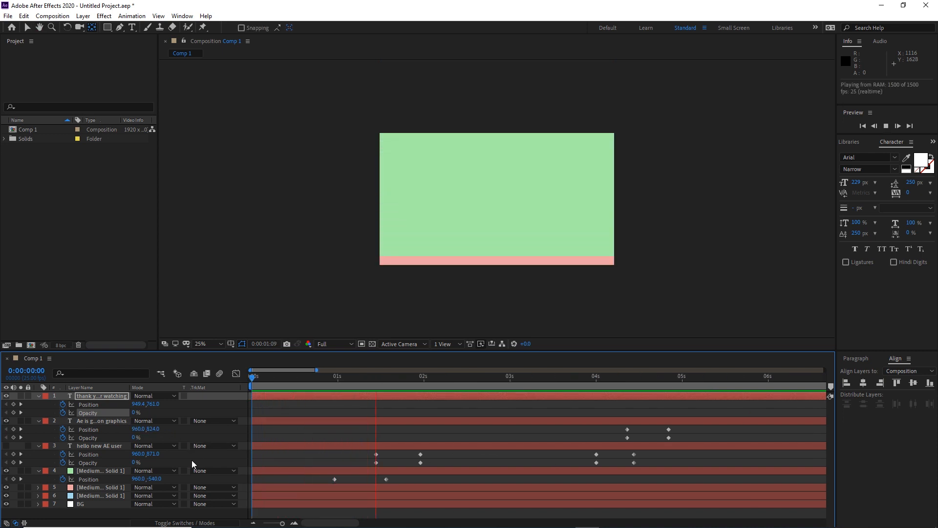
pyautogui.press('space')
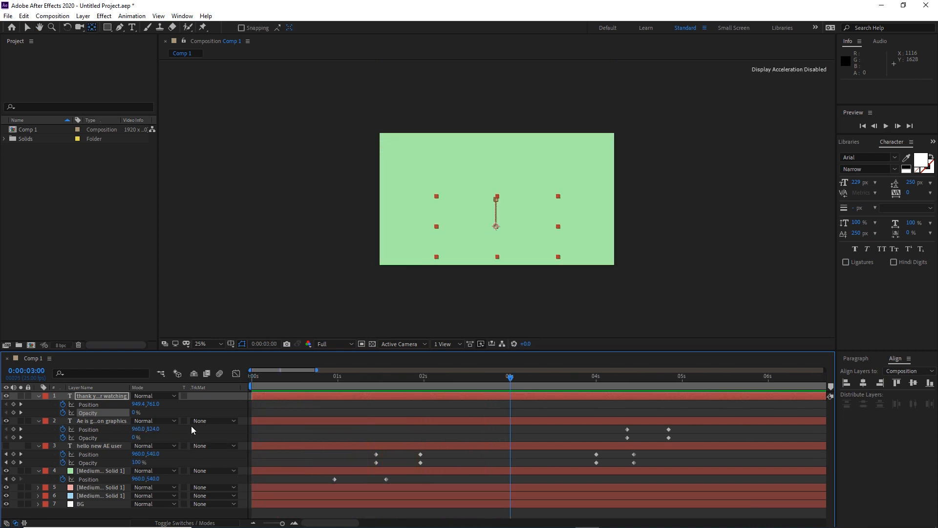
# Make the "hello new AE user" layer visible and replay the animation from 0:00:00:00
pyautogui.click(5, 446)
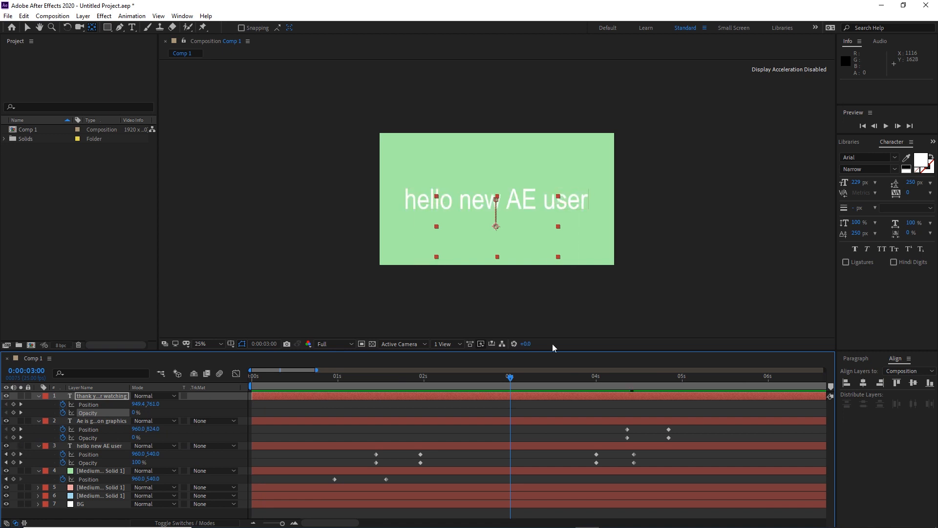
pyautogui.moveTo(512, 376); pyautogui.dragTo(252, 376)
pyautogui.press('space')
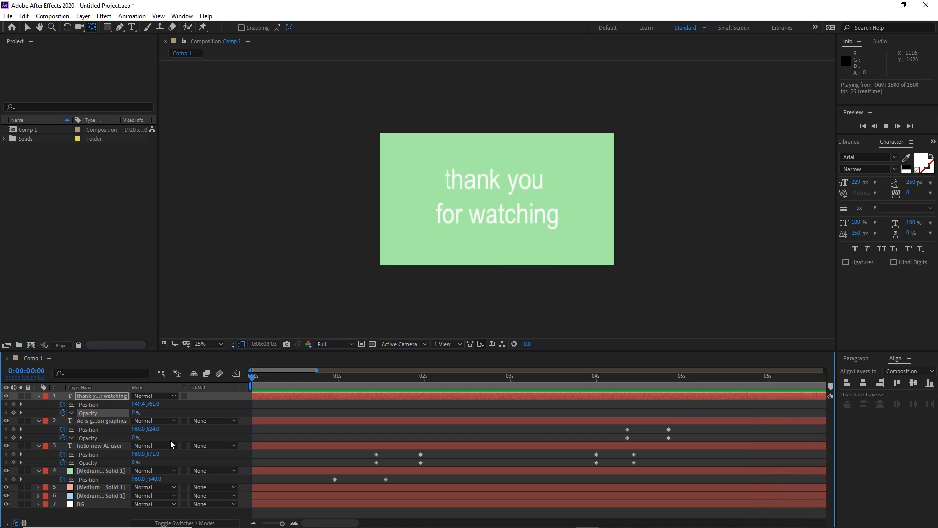
pyautogui.press('space')
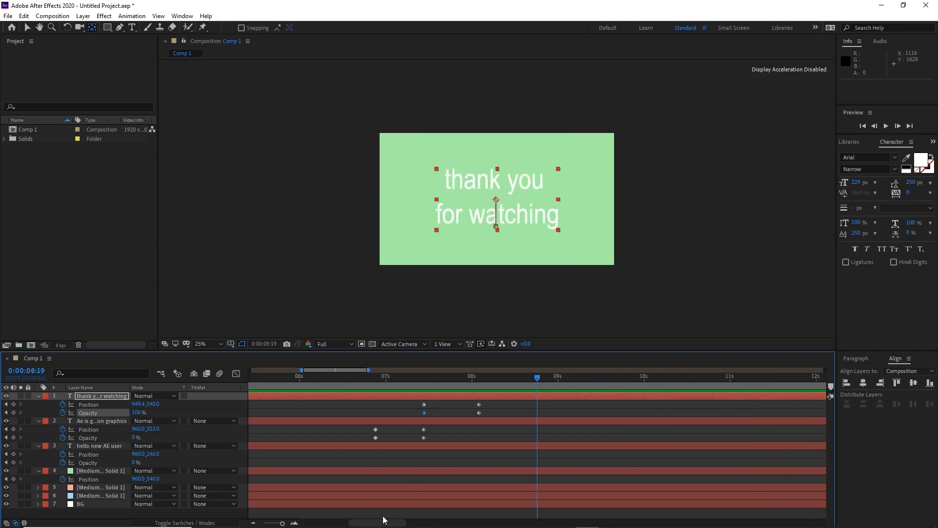
# Reveal all modified properties of the "thank you for watching" layer in the timeline
pyautogui.moveTo(349, 525); pyautogui.dragTo(327, 525)
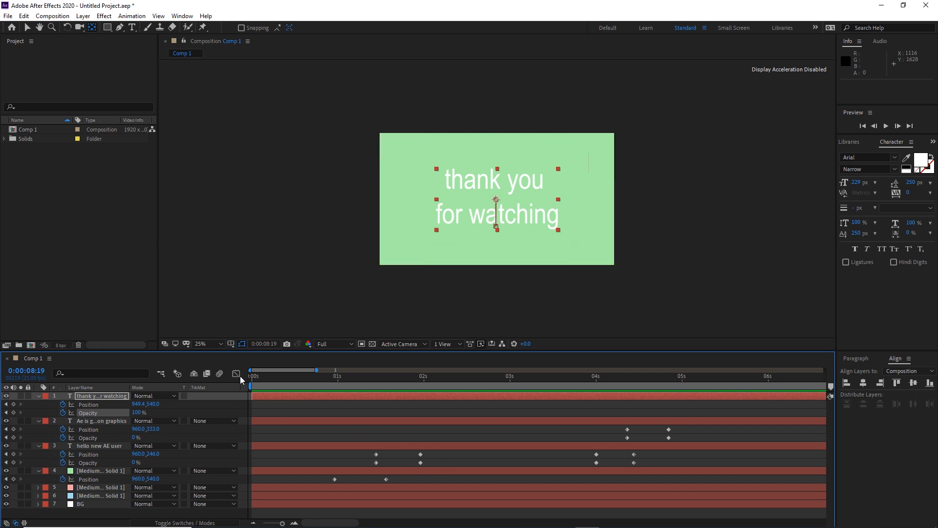
pyautogui.press('u')
pyautogui.press('u')
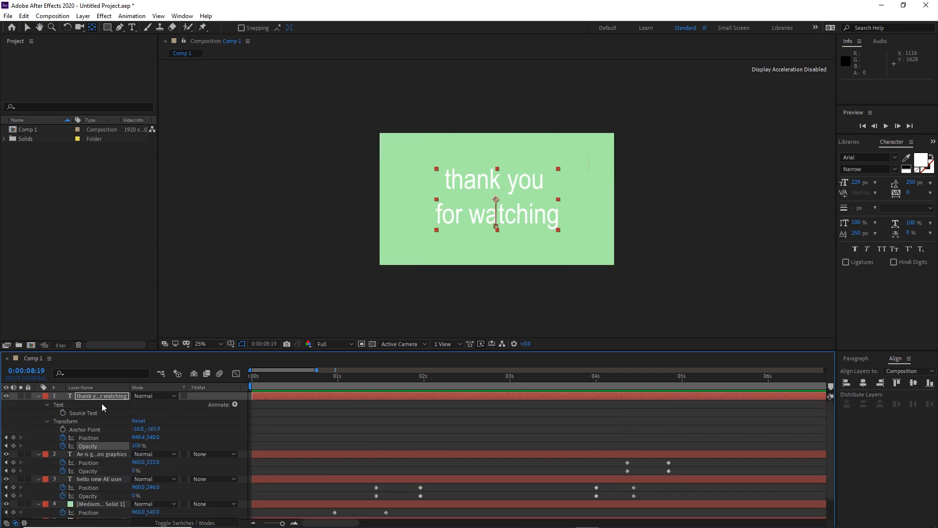
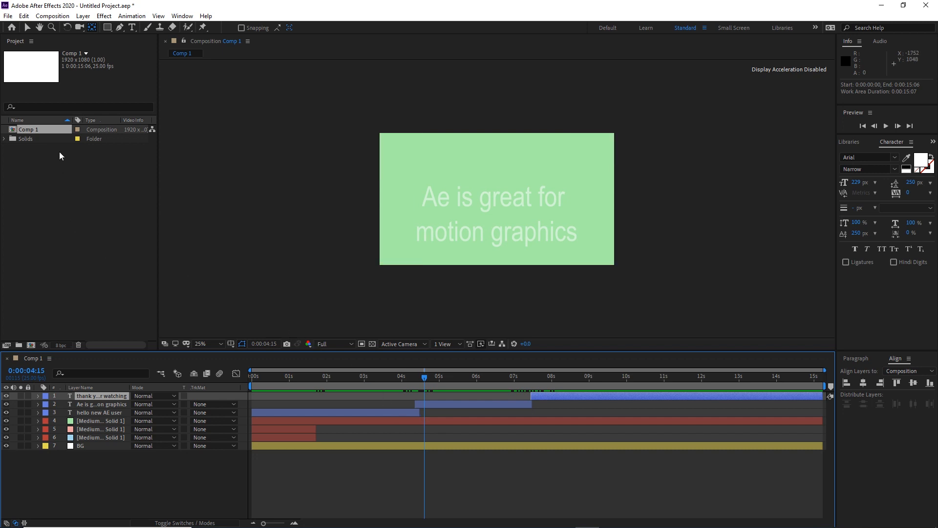
# Set Comp 1's duration to 0:01:15:06 in its composition settings
pyautogui.rightClick(22, 131)
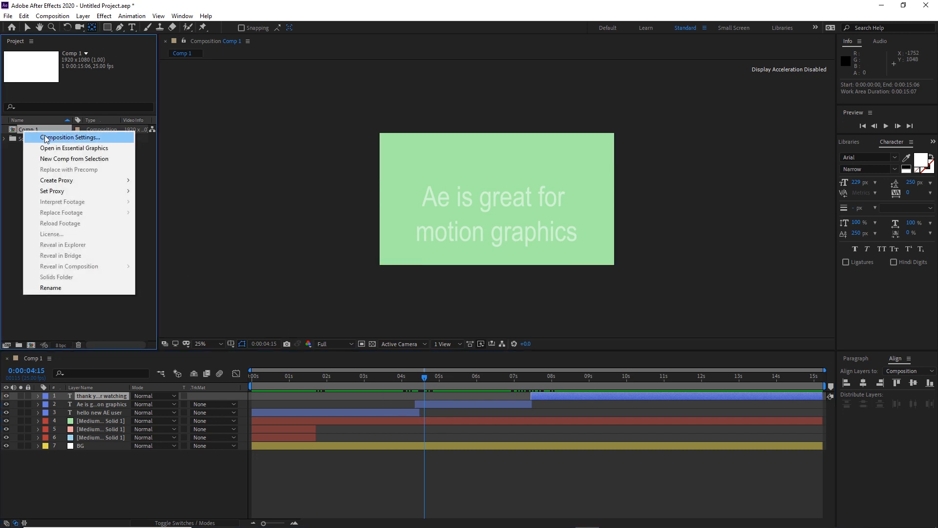
pyautogui.click(47, 138)
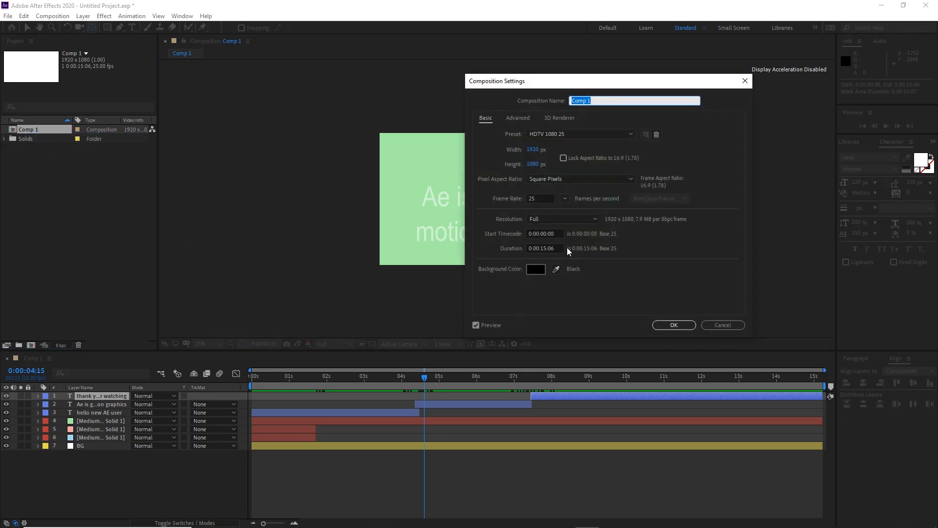
pyautogui.click(539, 248)
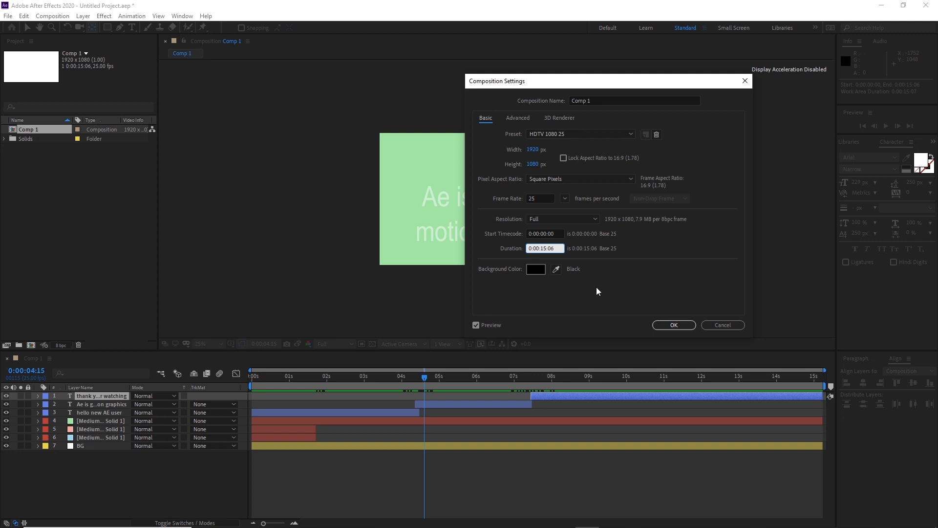
pyautogui.press('BackSpace')
pyautogui.write('1')
pyautogui.click(680, 328)
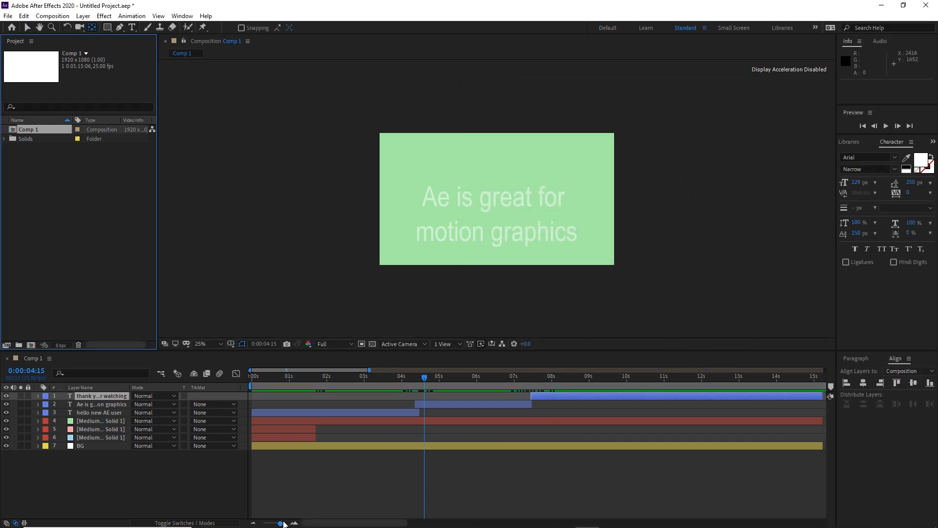
# Check the end of the layers at 0:00:15:02 and undo the composition duration change
pyautogui.moveTo(282, 524); pyautogui.dragTo(264, 522)
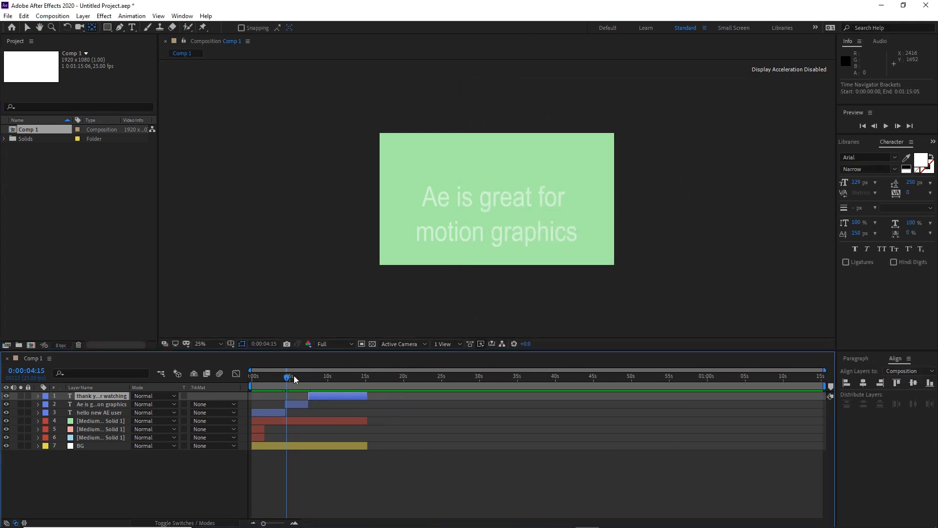
pyautogui.moveTo(288, 379); pyautogui.dragTo(366, 384)
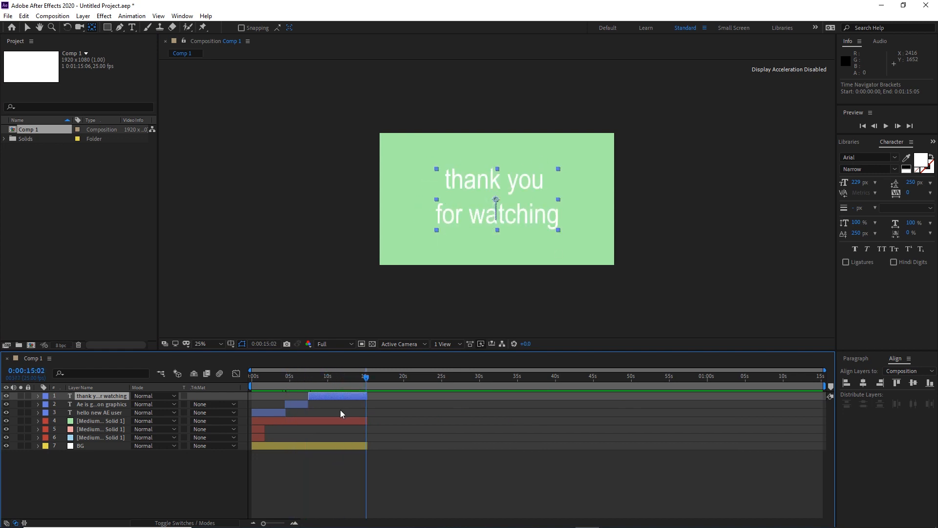
pyautogui.hotkey('ctrl', 'z')
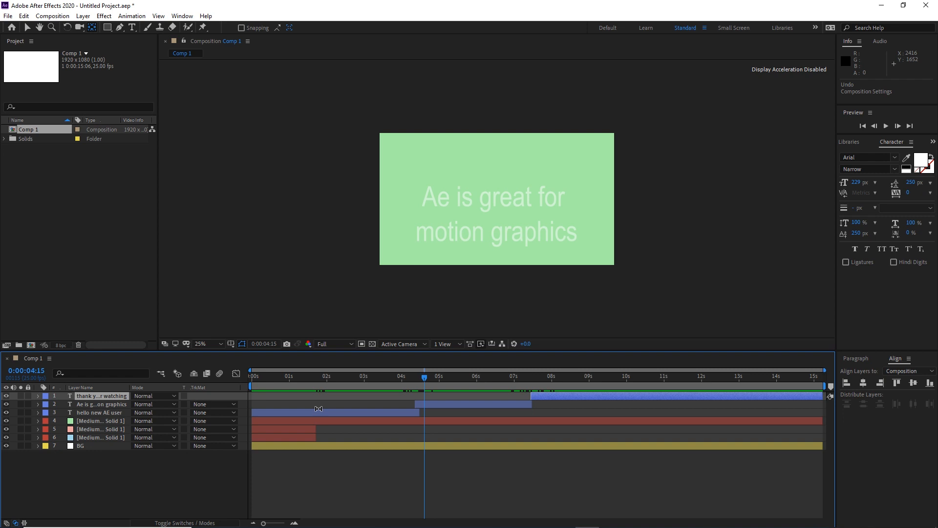
# Hide all existing layers and add a new pale orange solid at 1920 x 1080 px
pyautogui.click(169, 462)
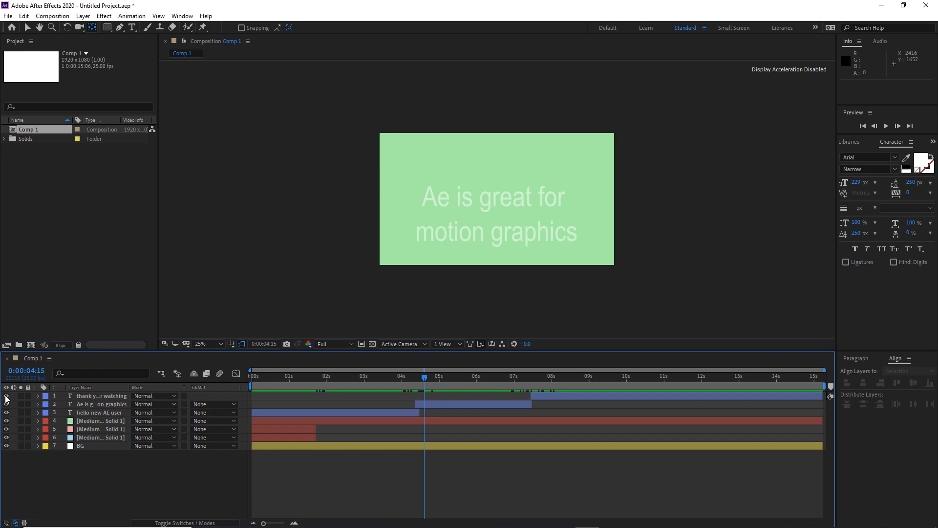
pyautogui.moveTo(6, 397); pyautogui.dragTo(7, 450)
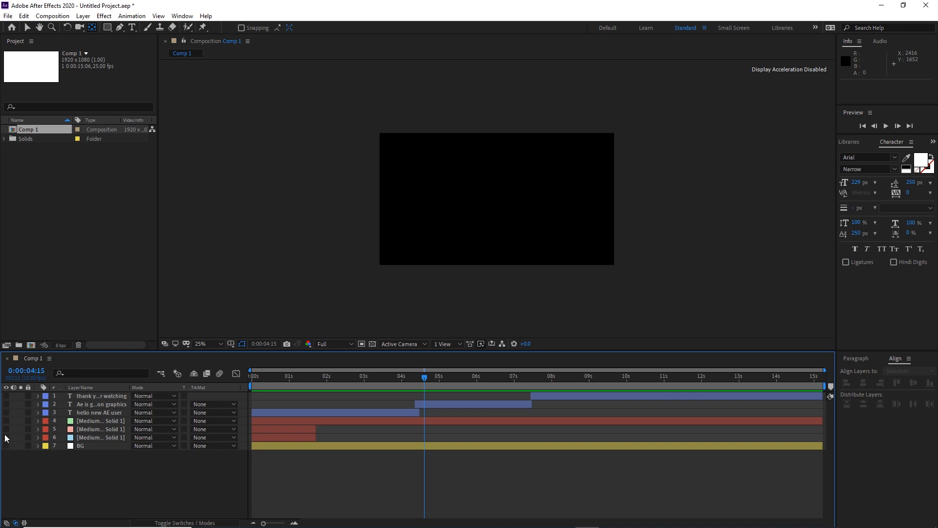
pyautogui.click(83, 16)
pyautogui.moveTo(186, 30)
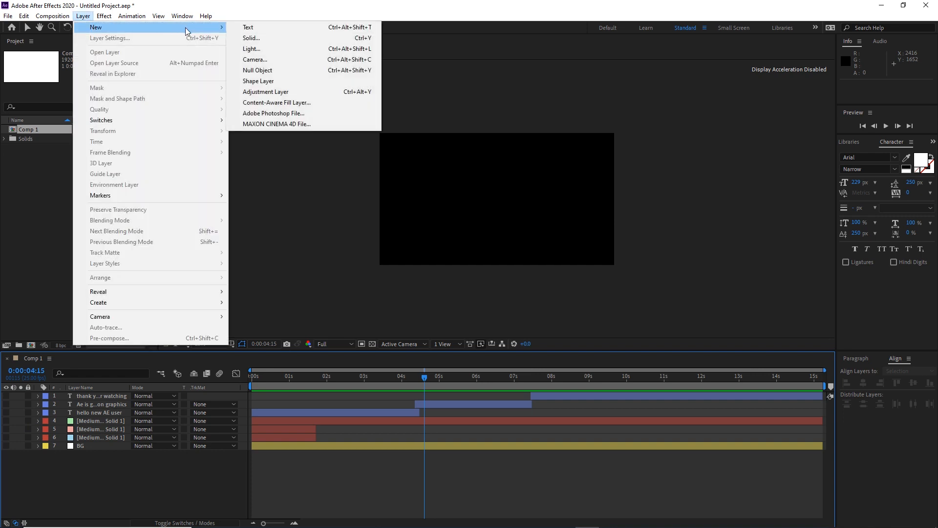
pyautogui.click(250, 38)
pyautogui.click(590, 266)
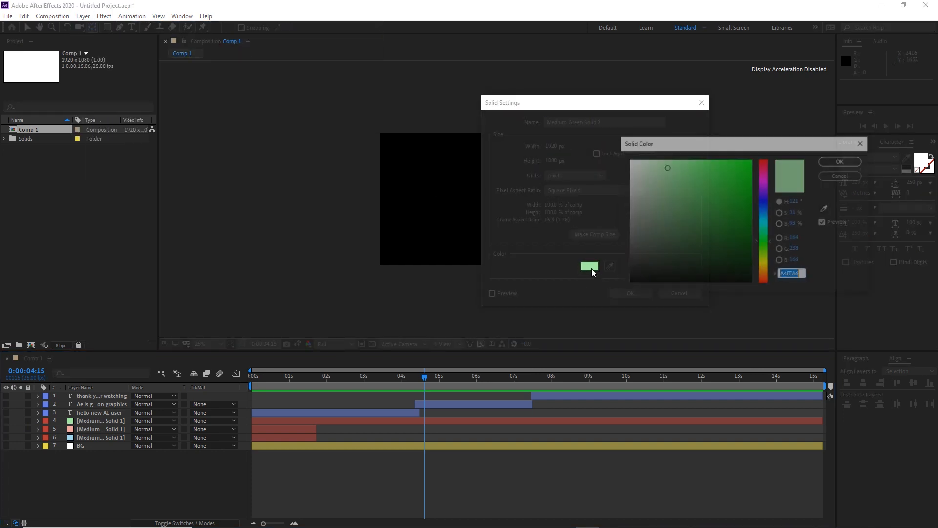
pyautogui.click(761, 270)
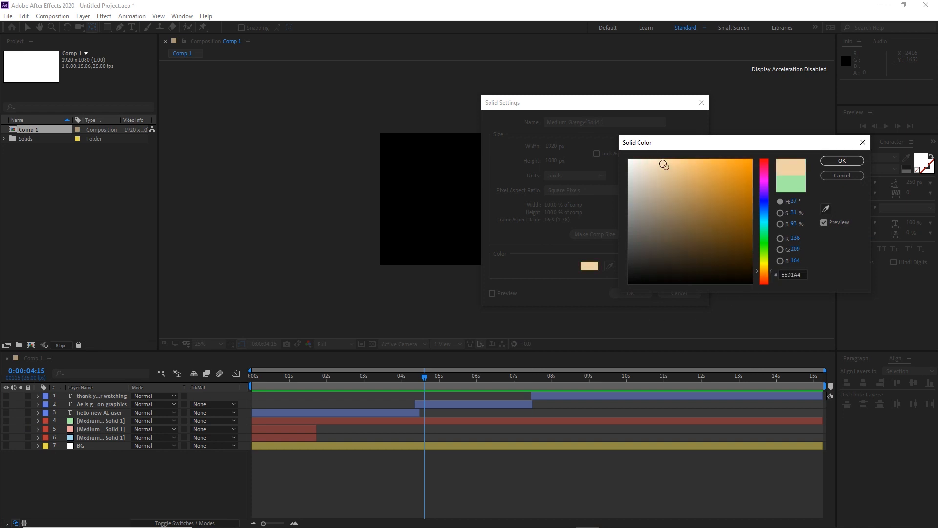
pyautogui.click(664, 159)
pyautogui.click(843, 162)
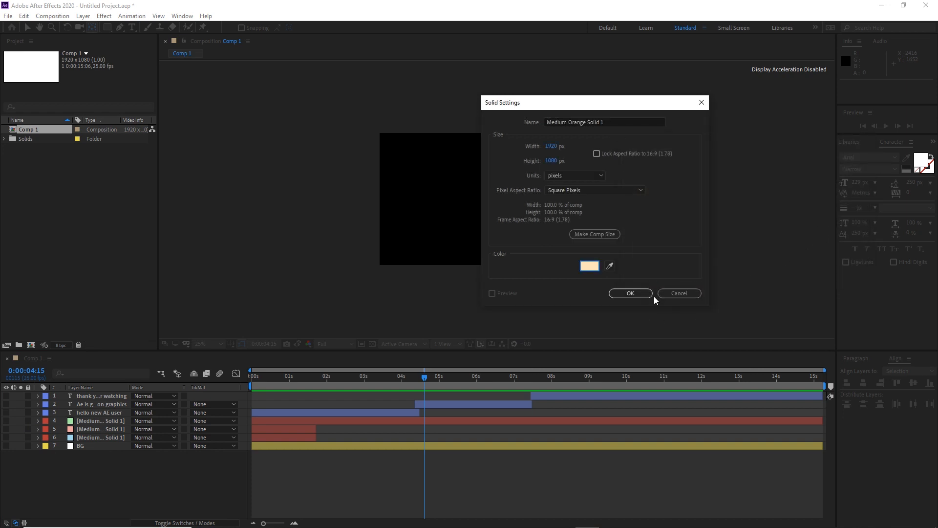
pyautogui.click(630, 293)
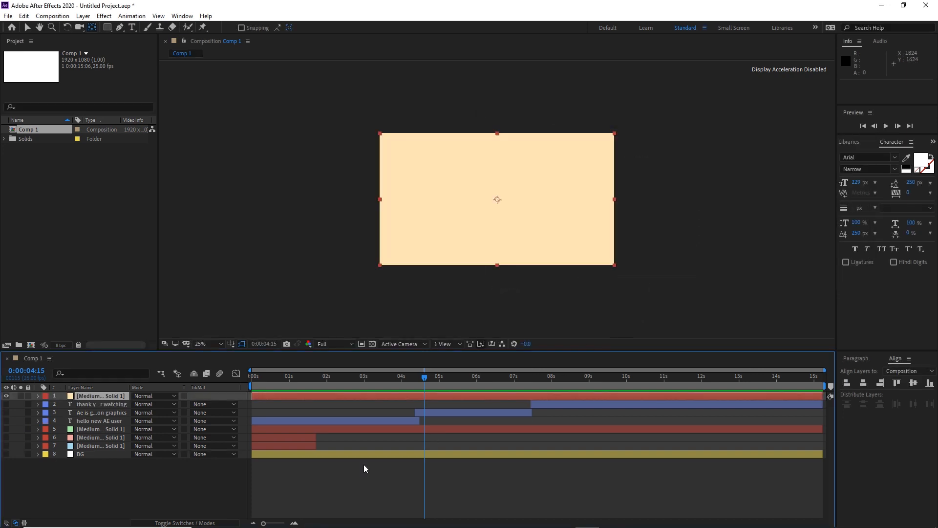
# Deselect the new solid and activate the Rectangle tool
pyautogui.click(158, 474)
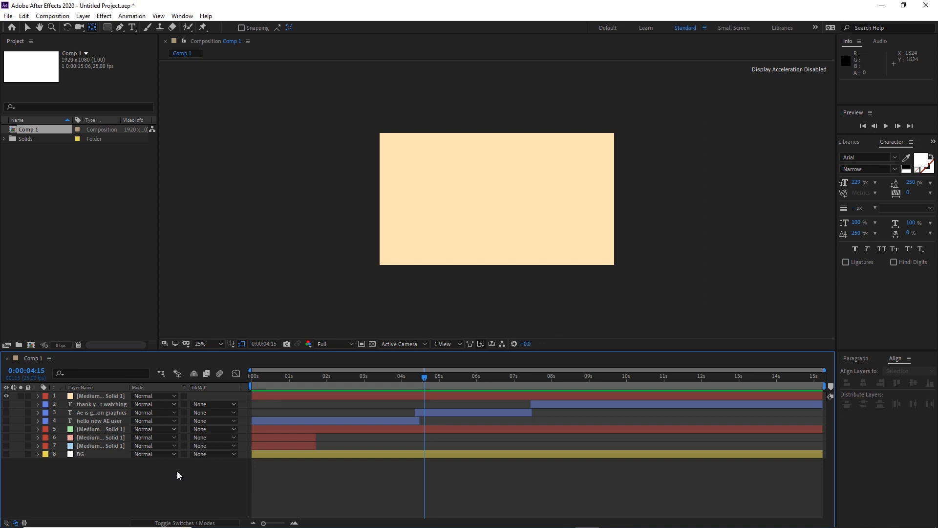
pyautogui.click(112, 31)
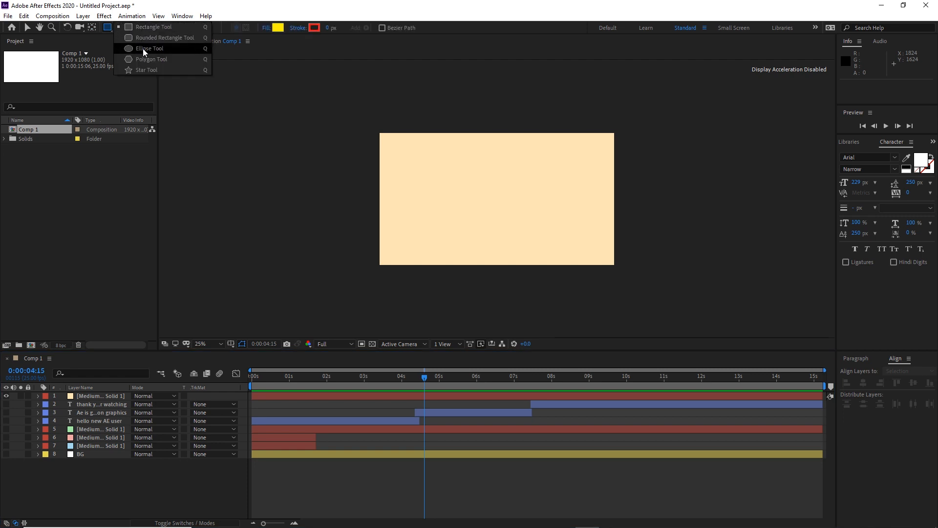
pyautogui.click(145, 30)
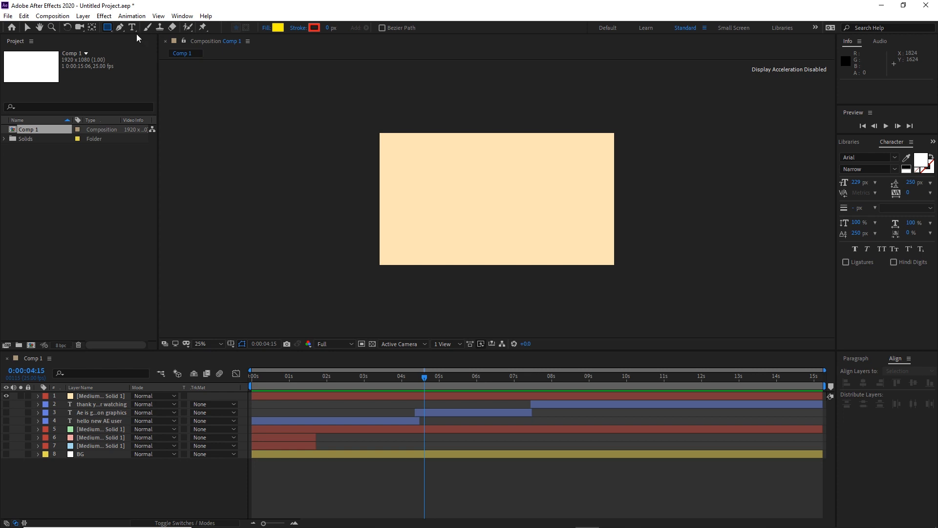
# Draw a rectangular mask about 1100 x 436 px on the pale orange solid, and delete that mask
pyautogui.click(93, 397)
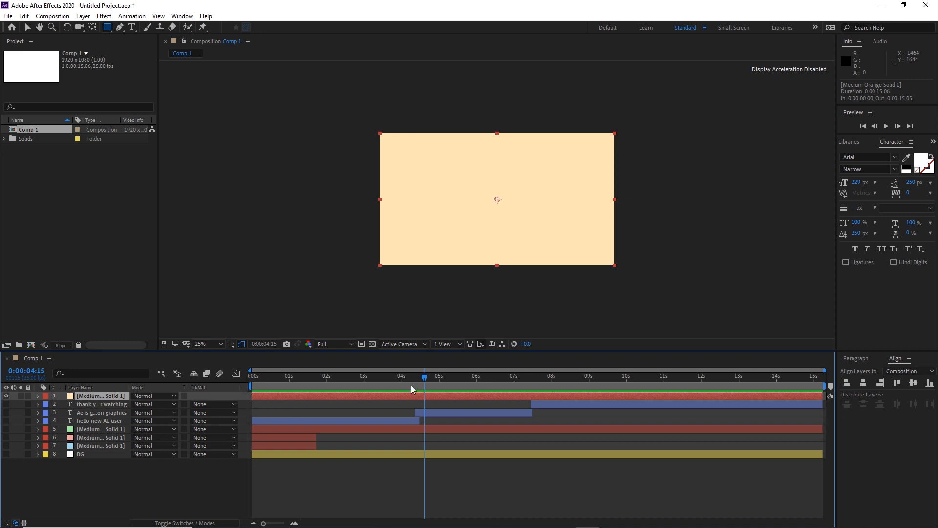
pyautogui.moveTo(411, 173)
pyautogui.mouseDown()
pyautogui.moveTo(429, 201)
pyautogui.moveTo(471, 223)
pyautogui.moveTo(546, 227)
pyautogui.mouseUp()
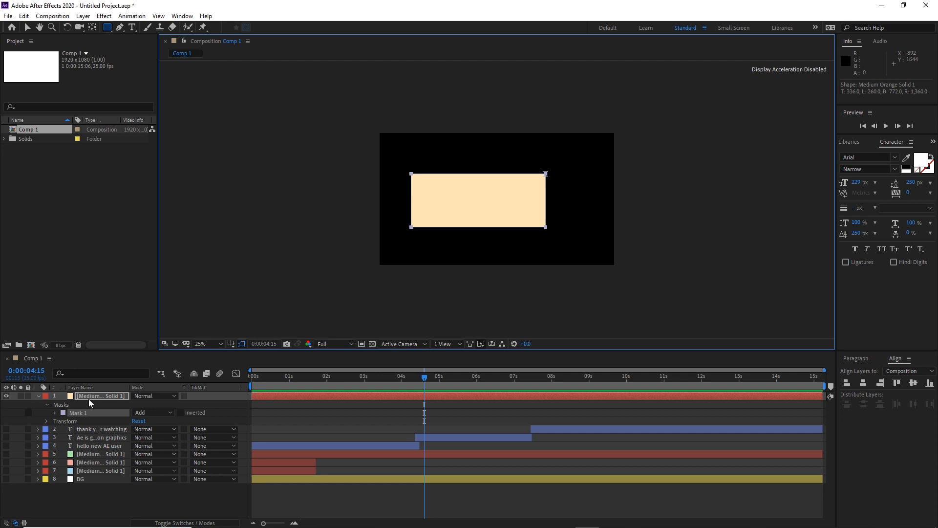
pyautogui.click(74, 412)
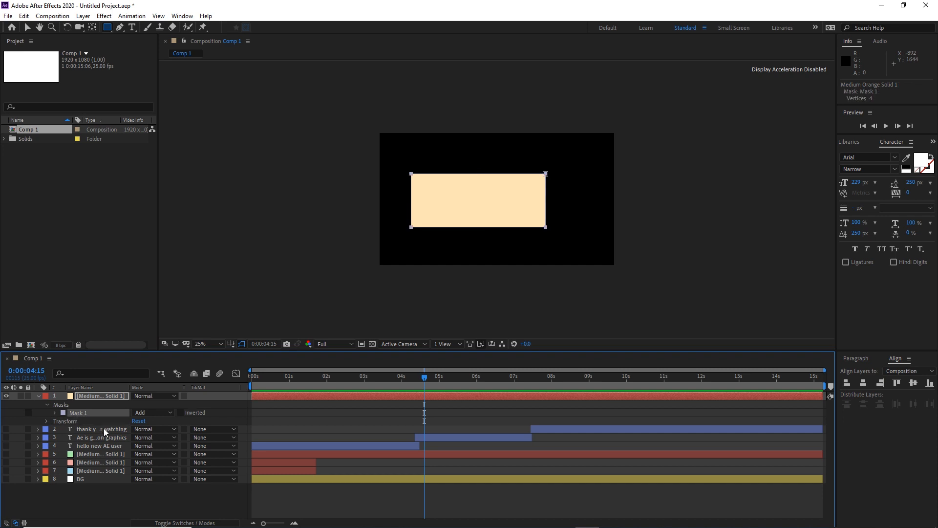
pyautogui.press('Delete')
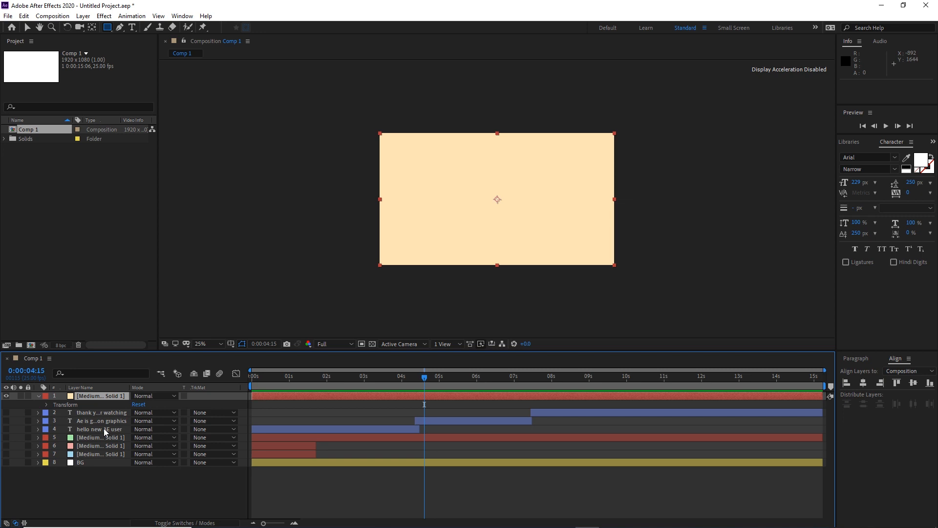
# With no layer selected, draw an orange-filled rectangle shape about 976 x 432 px on the composition
pyautogui.click(103, 484)
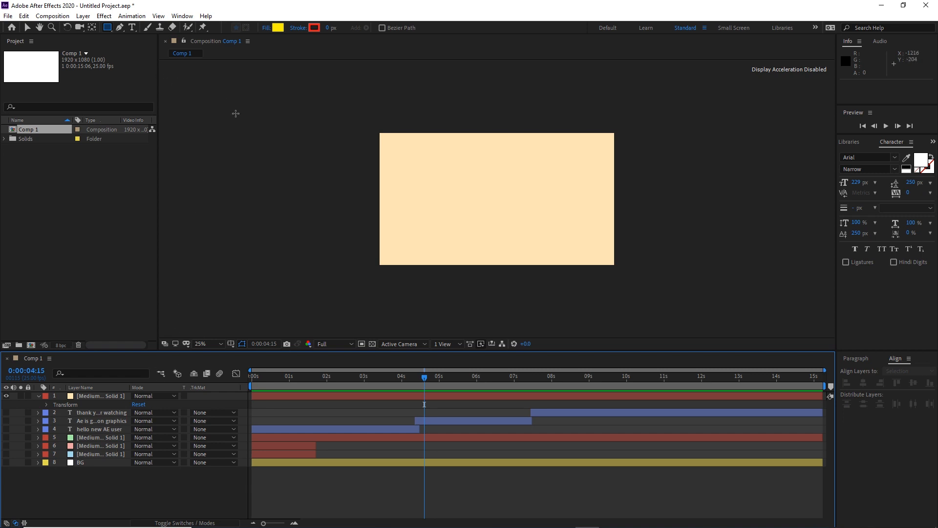
pyautogui.click(277, 28)
pyautogui.click(764, 275)
pyautogui.click(690, 167)
pyautogui.click(716, 191)
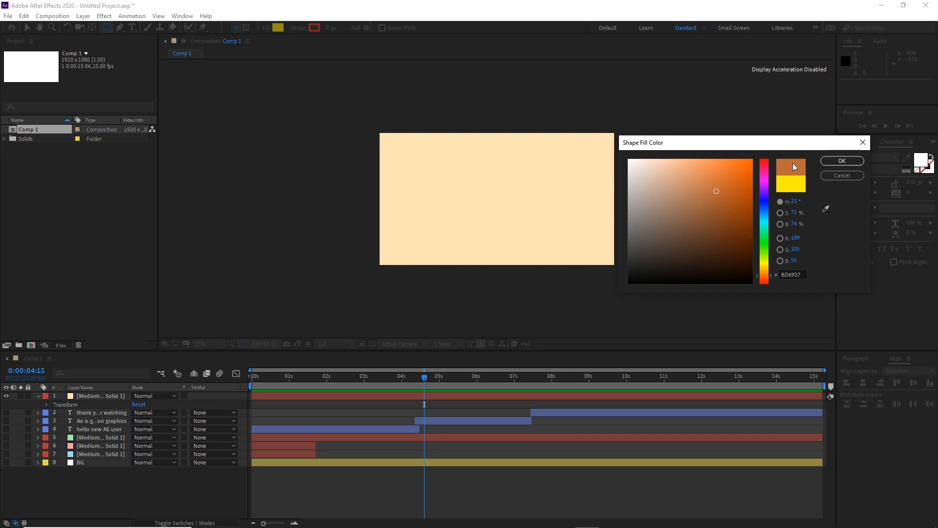
pyautogui.click(824, 165)
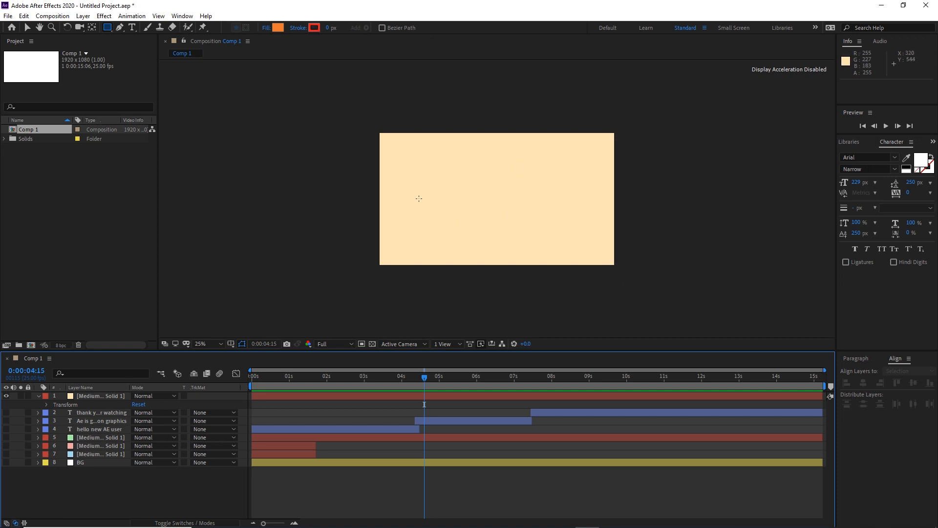
pyautogui.moveTo(420, 171); pyautogui.dragTo(539, 224)
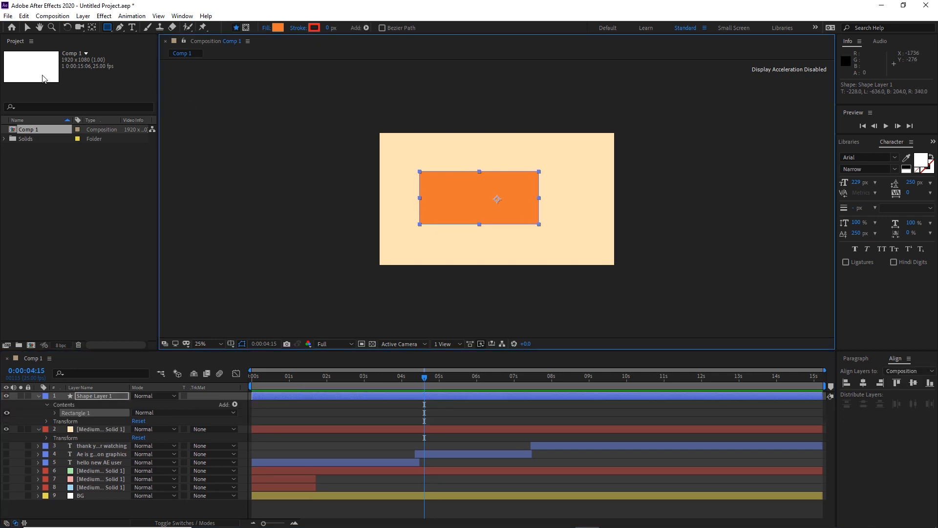
# Move the orange rectangle's anchor point to the centre of the shape, then deselect the layer
pyautogui.click(28, 27)
pyautogui.click(695, 200)
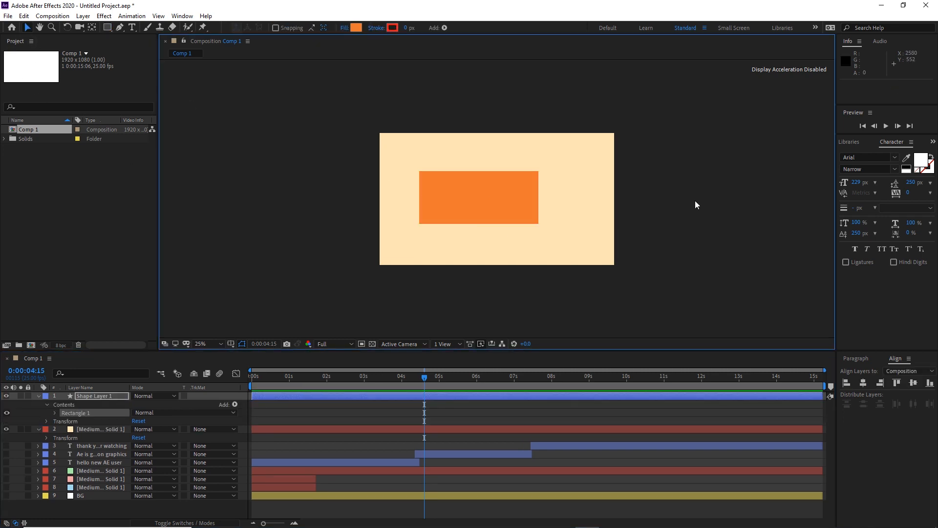
pyautogui.click(512, 203)
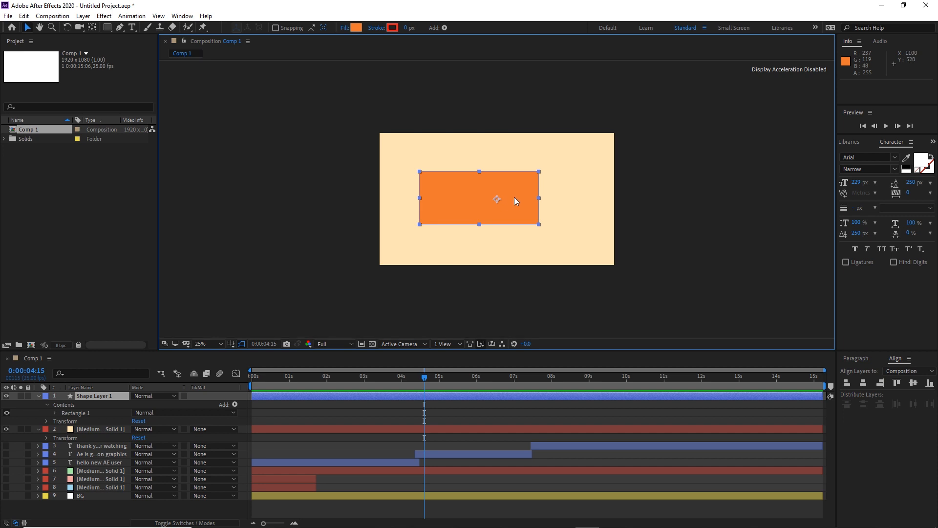
pyautogui.click(513, 189)
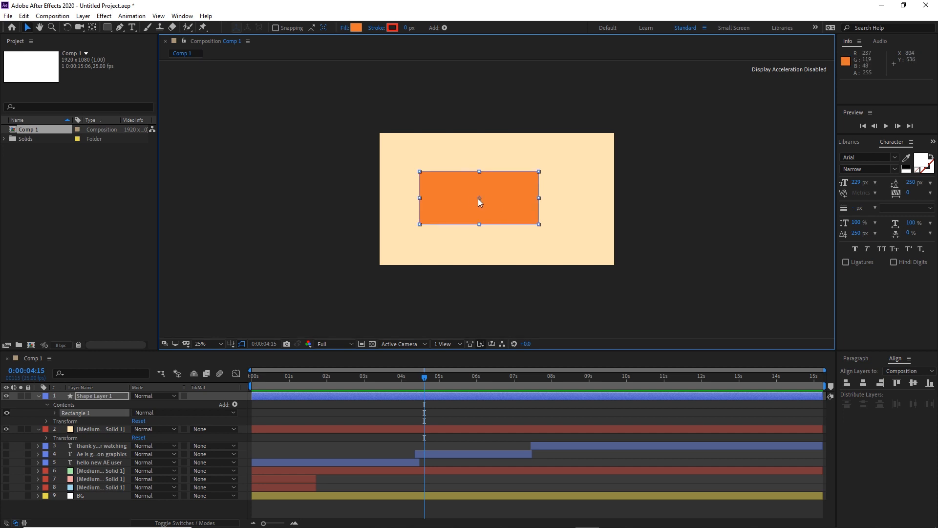
pyautogui.click(518, 101)
pyautogui.click(514, 189)
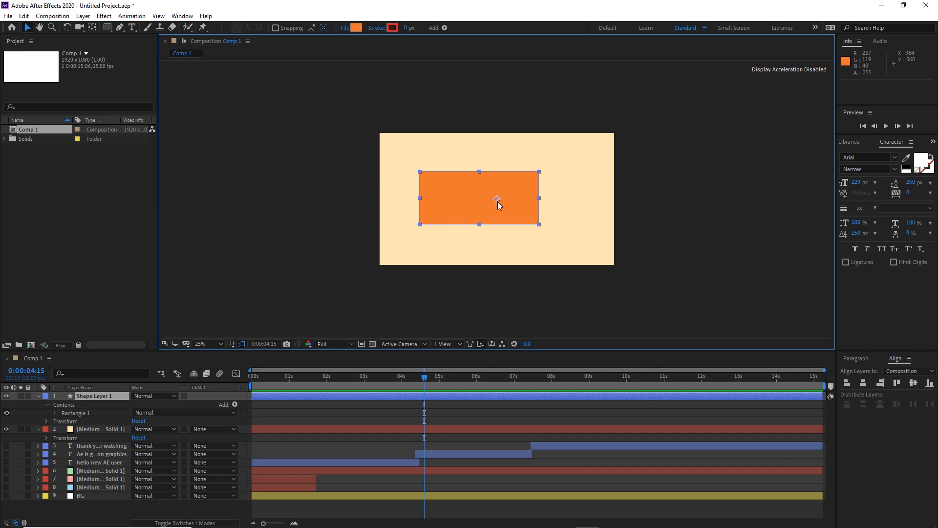
pyautogui.press('y')
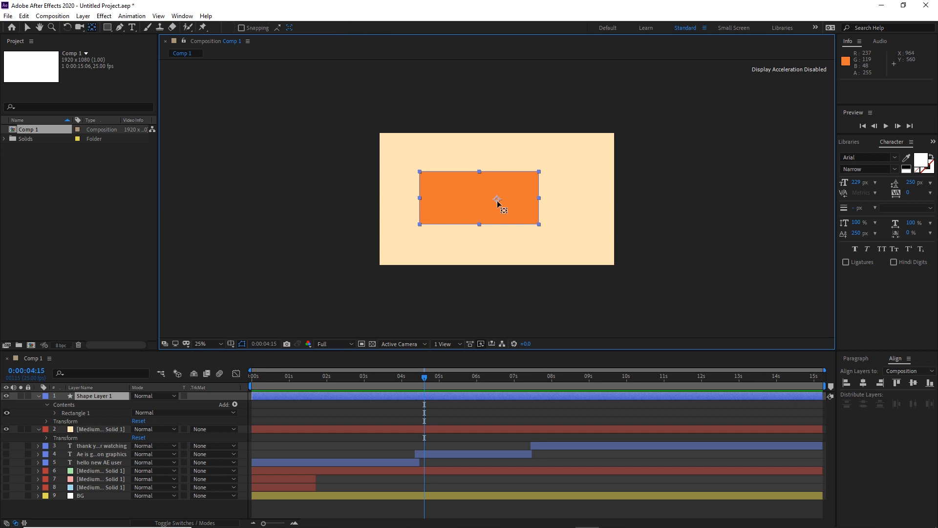
pyautogui.moveTo(496, 203); pyautogui.dragTo(481, 203)
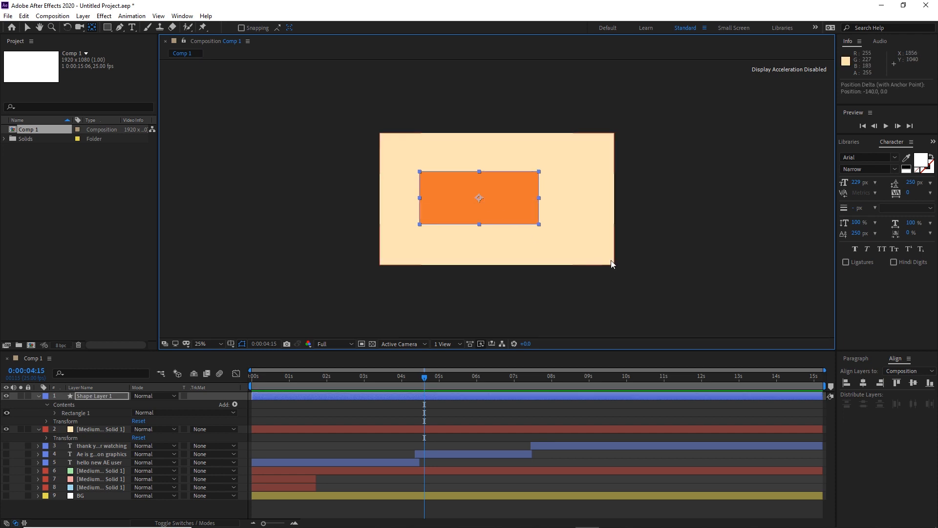
pyautogui.click(27, 27)
pyautogui.click(664, 201)
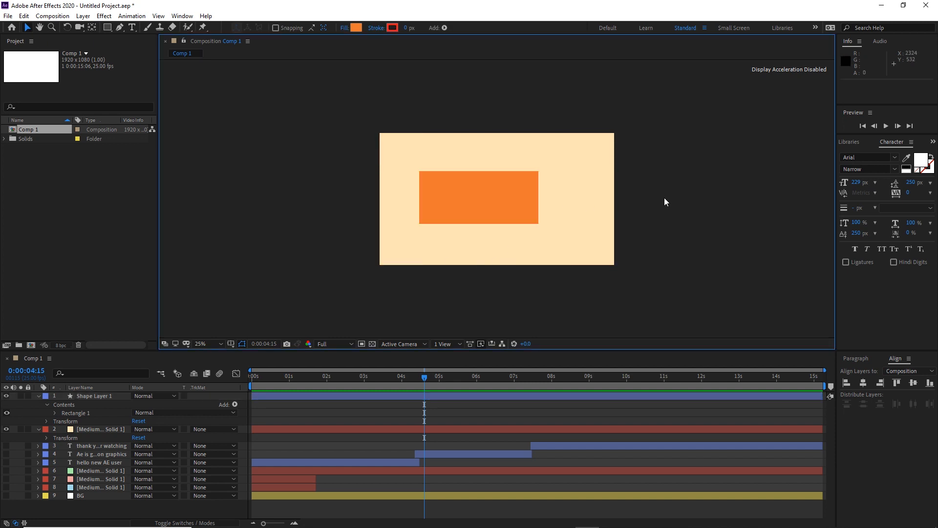
# Reposition the orange rectangle and align it horizontally and vertically to the centre of the composition
pyautogui.click(500, 198)
pyautogui.moveTo(502, 208); pyautogui.dragTo(515, 213)
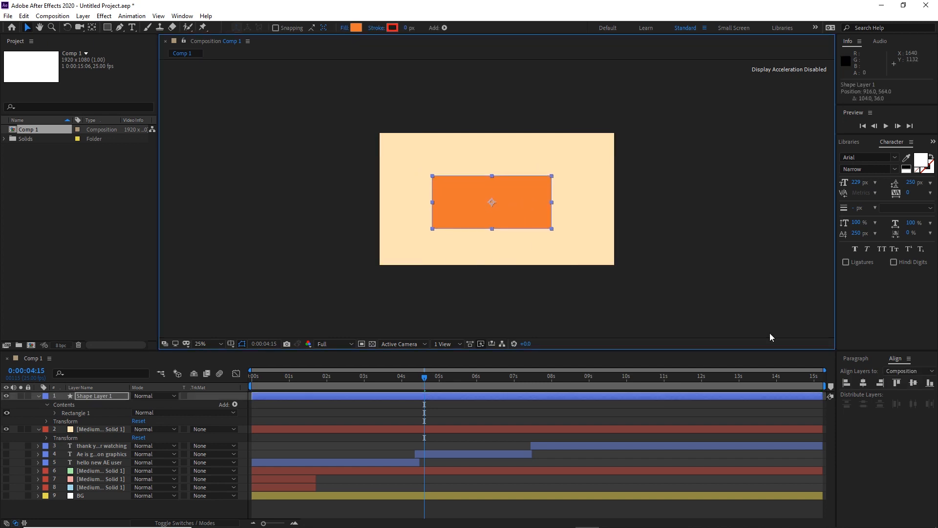
pyautogui.click(863, 382)
pyautogui.click(914, 384)
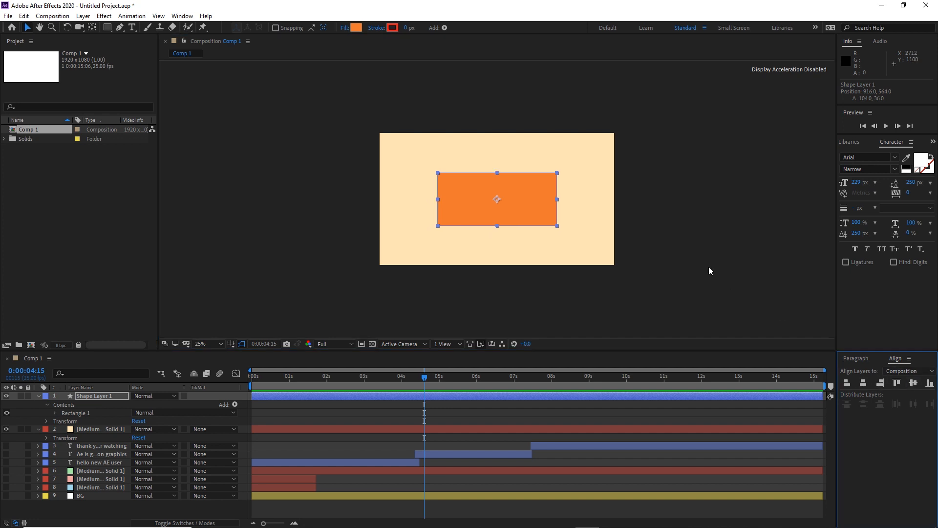
pyautogui.click(718, 277)
# Change the rectangle's fill colour to very pale cyan, EFFDFD
pyautogui.click(509, 204)
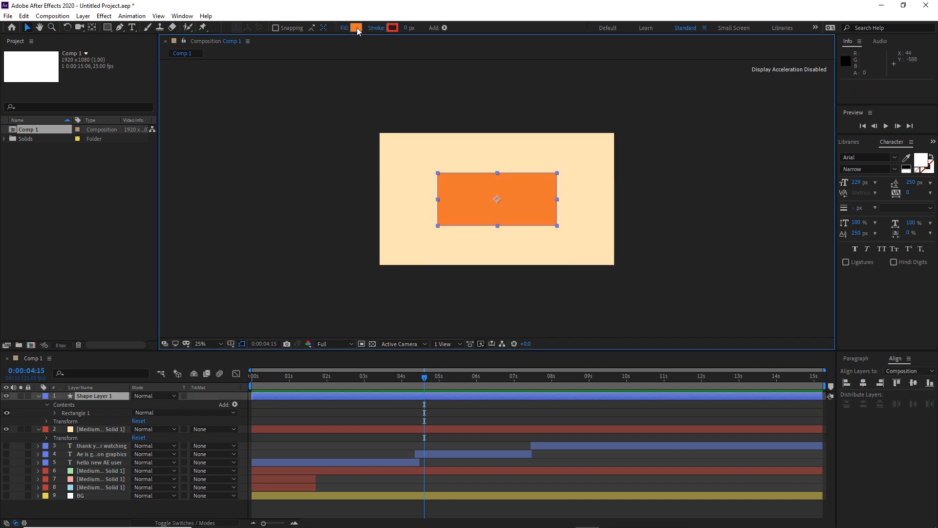
pyautogui.click(356, 28)
pyautogui.click(764, 222)
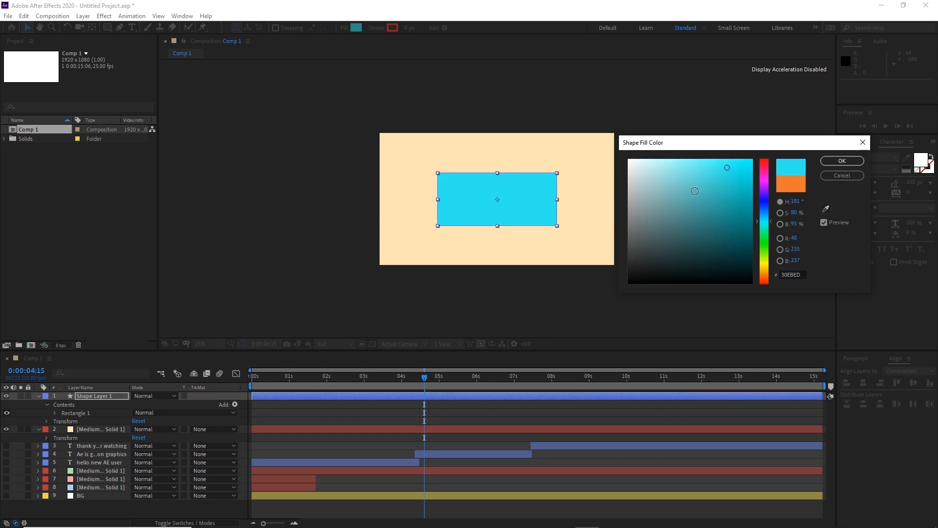
pyautogui.moveTo(684, 168); pyautogui.dragTo(634, 160)
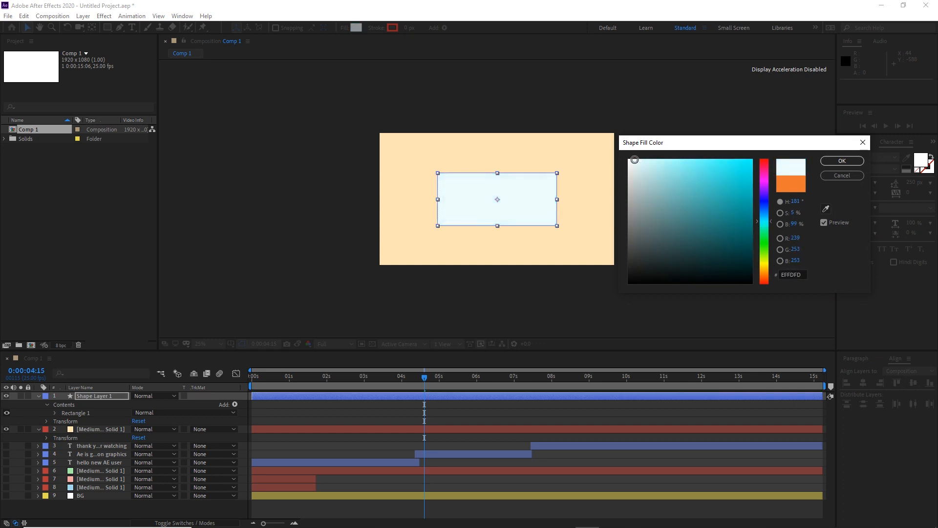
pyautogui.click(842, 160)
pyautogui.click(536, 118)
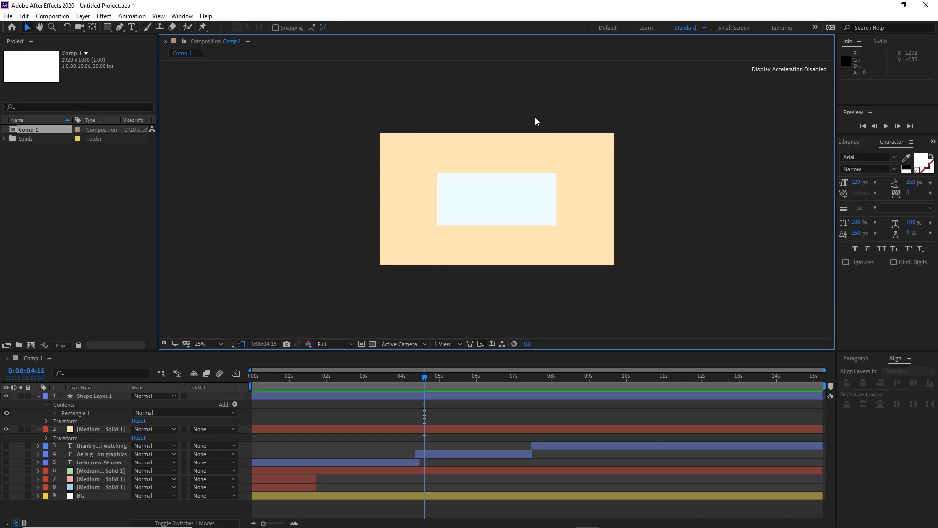
# Scale the pale rectangle to about 124% width and 74% height
pyautogui.click(555, 202)
pyautogui.moveTo(556, 199); pyautogui.dragTo(574, 202)
pyautogui.moveTo(496, 173); pyautogui.dragTo(499, 185)
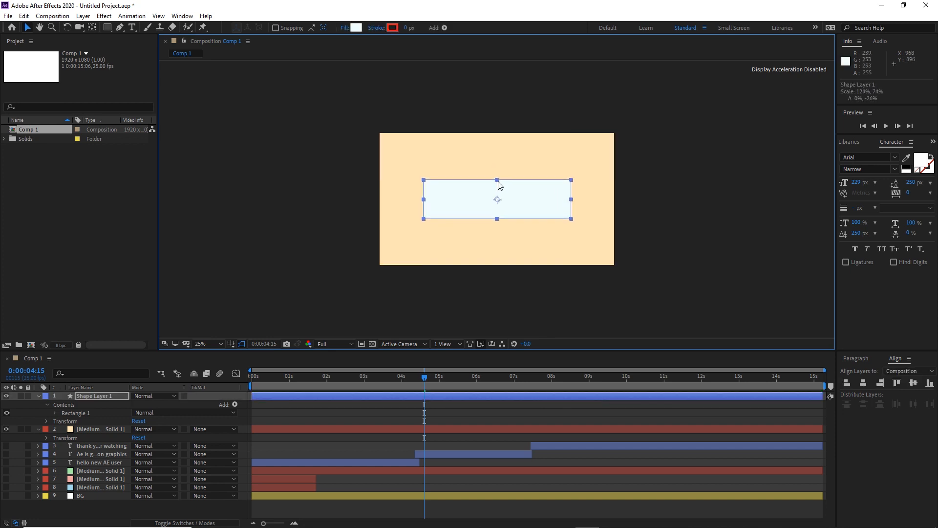
pyautogui.click(494, 123)
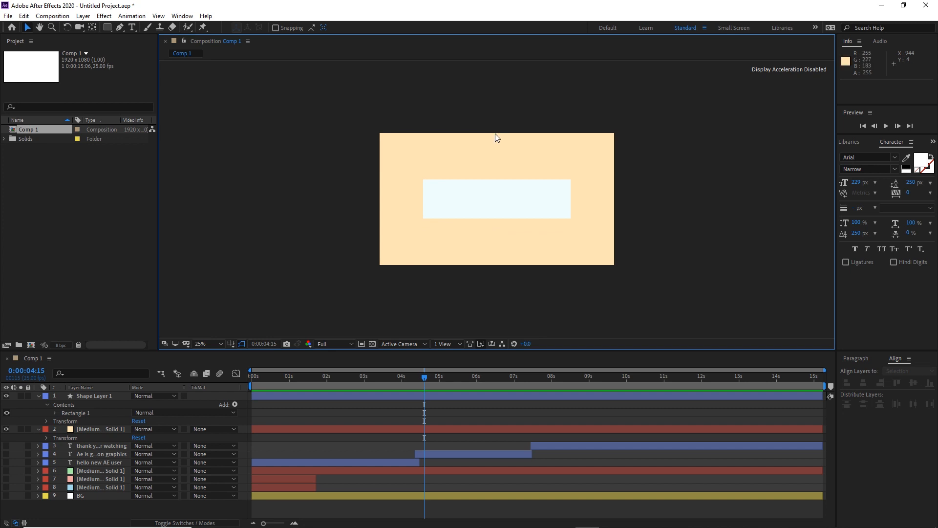
# Add a text layer reading "Ae is easy" in black (000000)
pyautogui.click(132, 29)
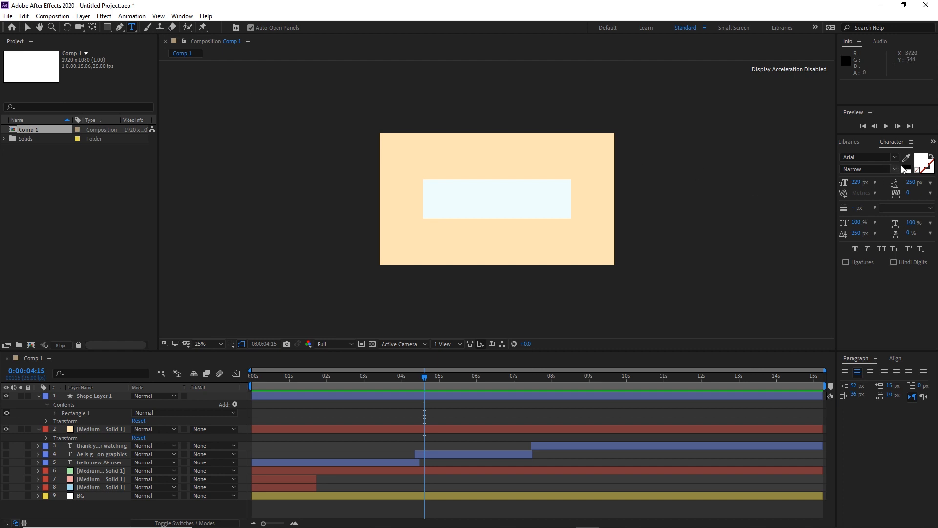
pyautogui.click(922, 161)
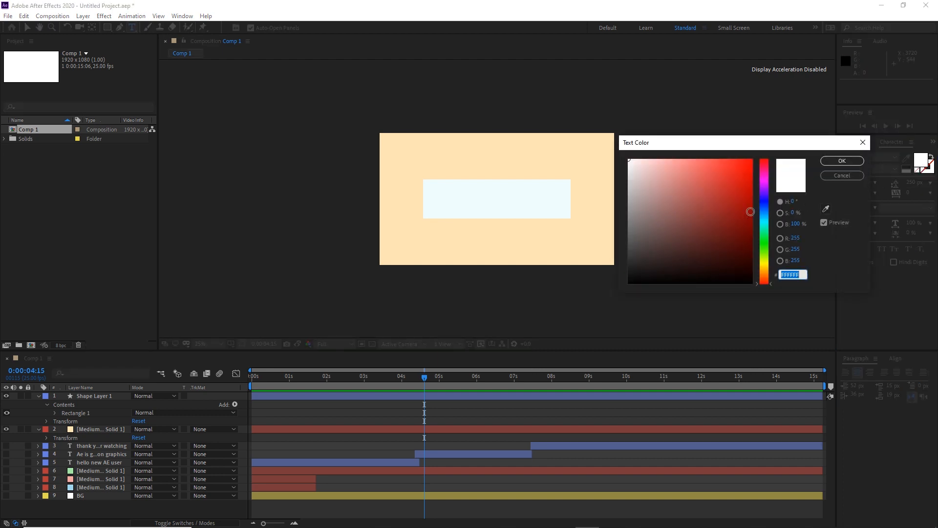
pyautogui.moveTo(747, 262); pyautogui.dragTo(766, 297)
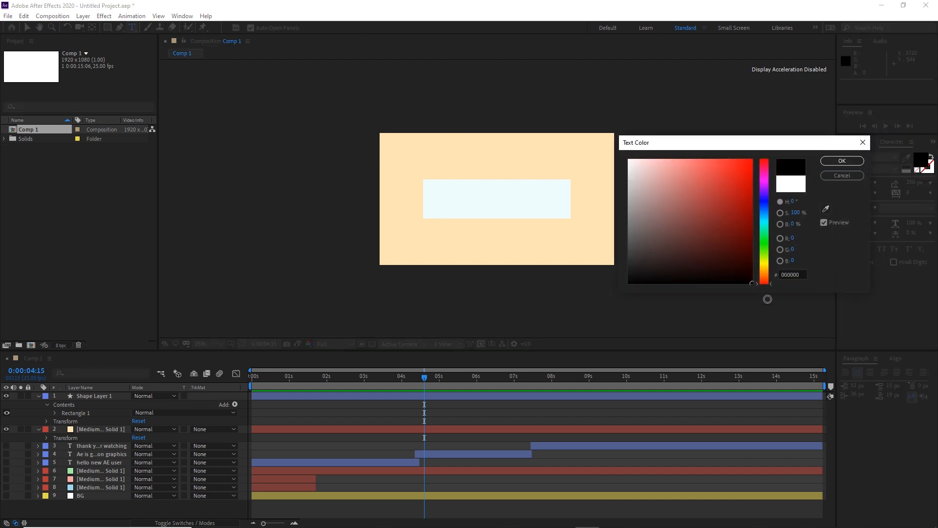
pyautogui.click(847, 165)
pyautogui.click(449, 206)
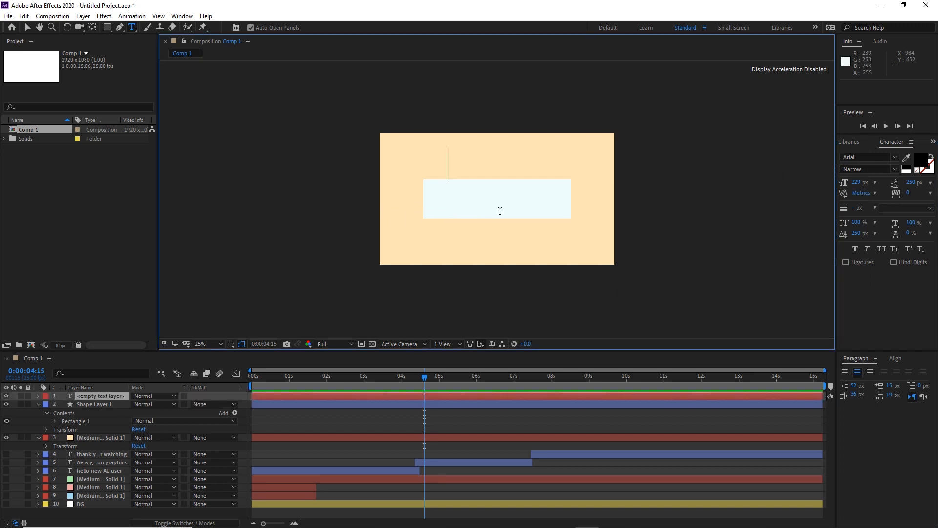
pyautogui.write('Ae')
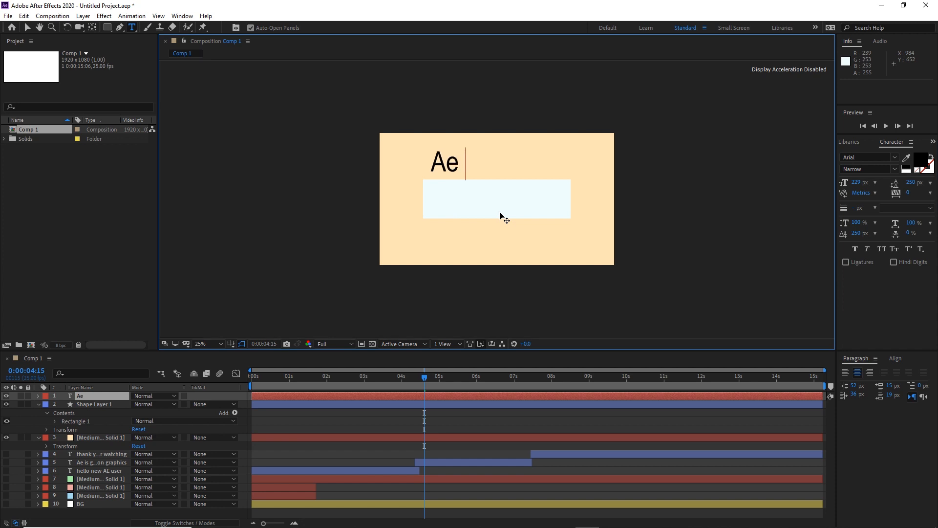
pyautogui.write(' is easy')
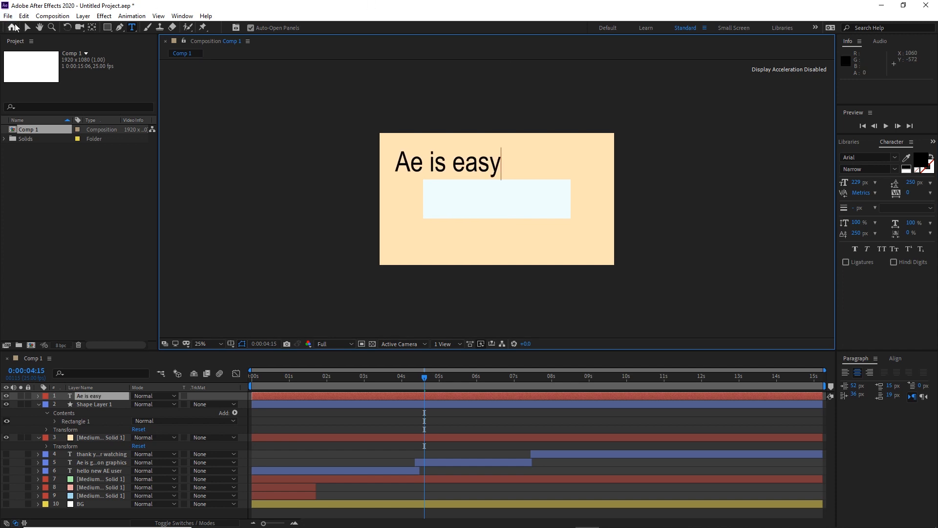
# Move the "Ae is easy" text onto the pale rectangle and place its anchor point at the text's centre
pyautogui.click(27, 28)
pyautogui.moveTo(437, 168); pyautogui.dragTo(488, 202)
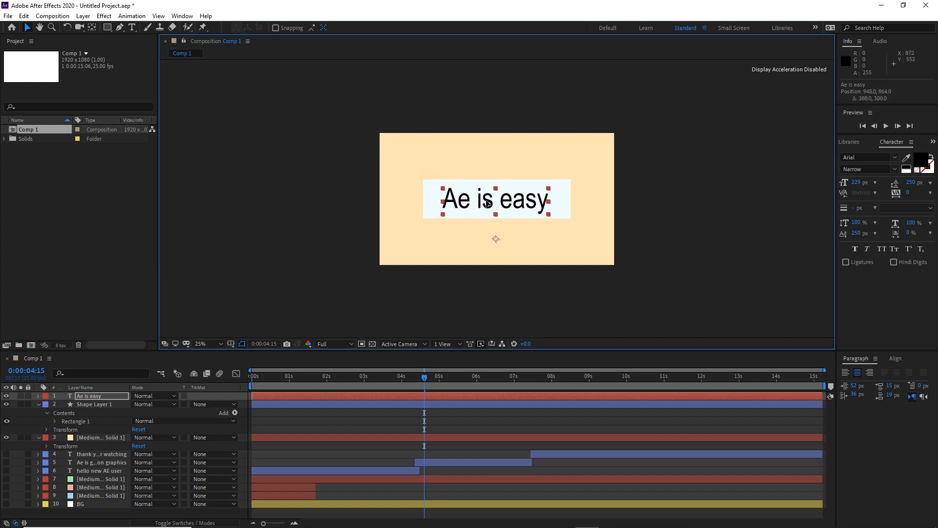
pyautogui.press('y')
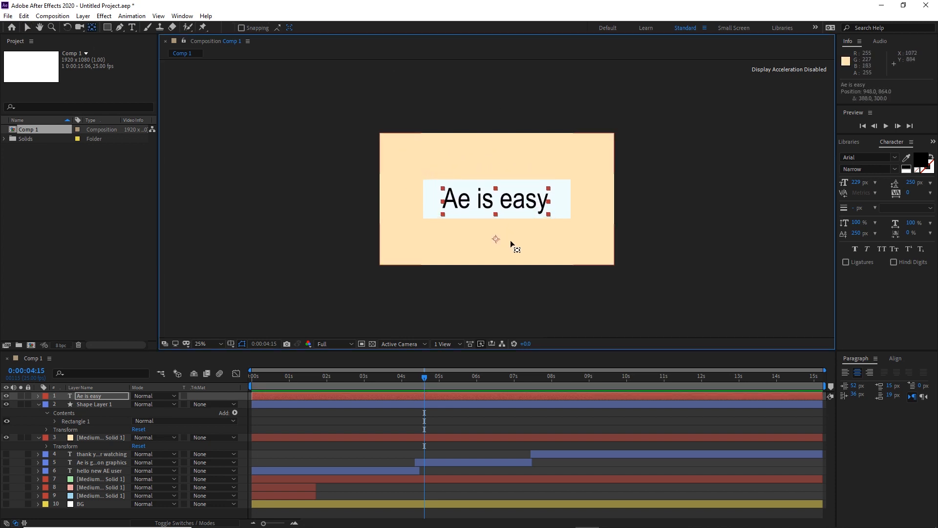
pyautogui.moveTo(495, 239); pyautogui.dragTo(497, 199)
pyautogui.click(684, 205)
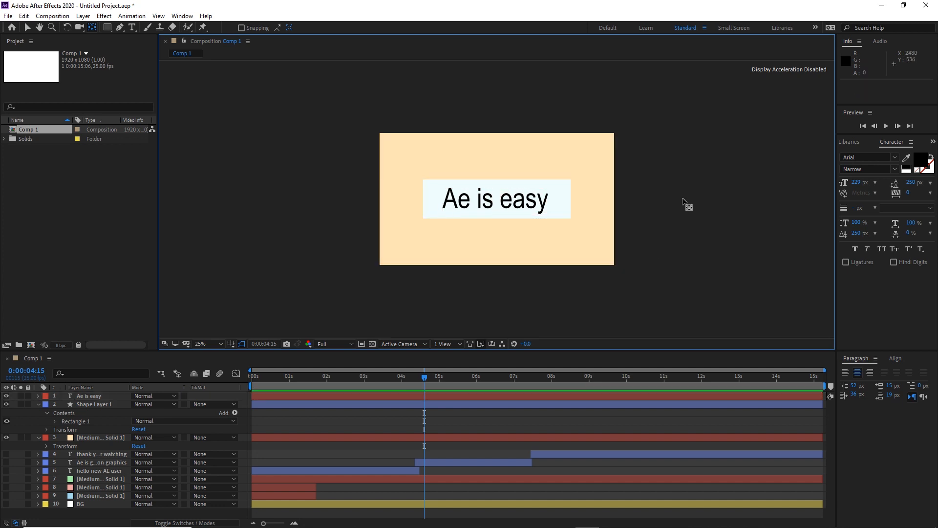
pyautogui.click(28, 29)
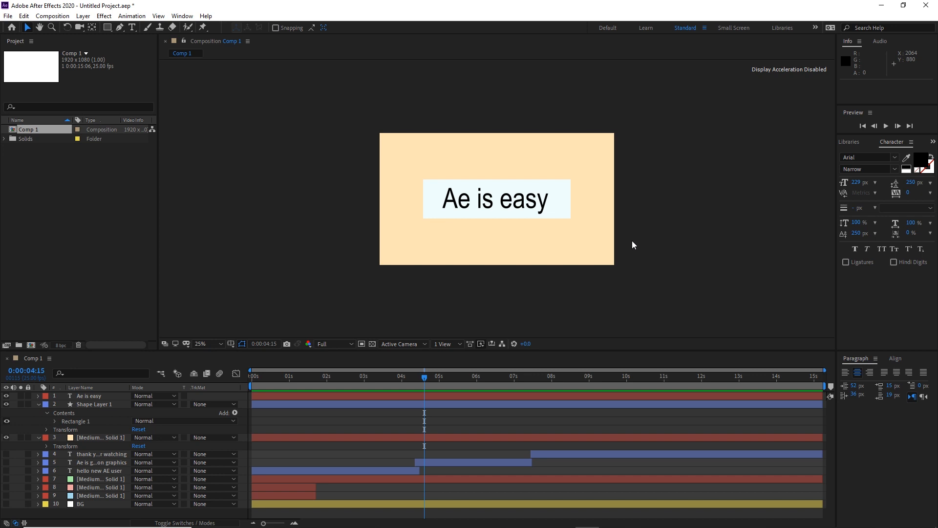
pyautogui.click(559, 210)
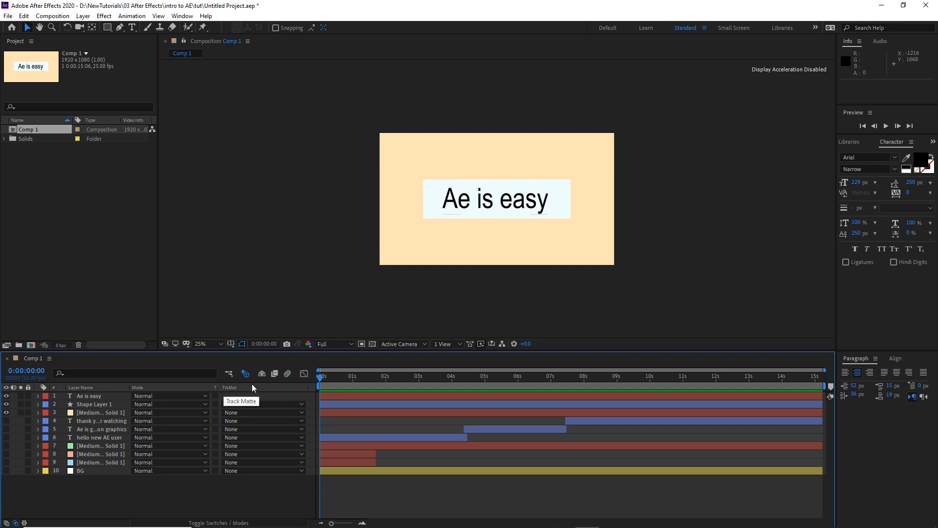
# Show the Parent & Link column in the timeline
pyautogui.rightClick(206, 387)
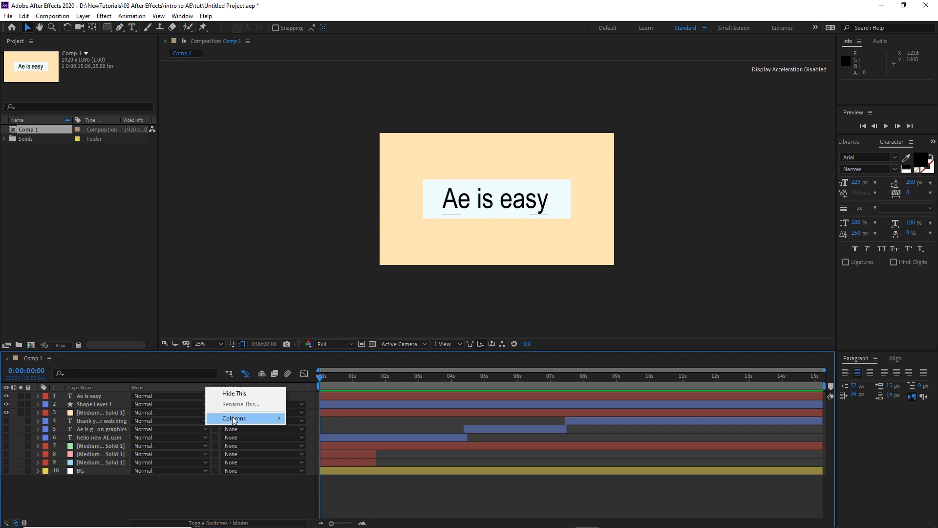
pyautogui.moveTo(233, 419)
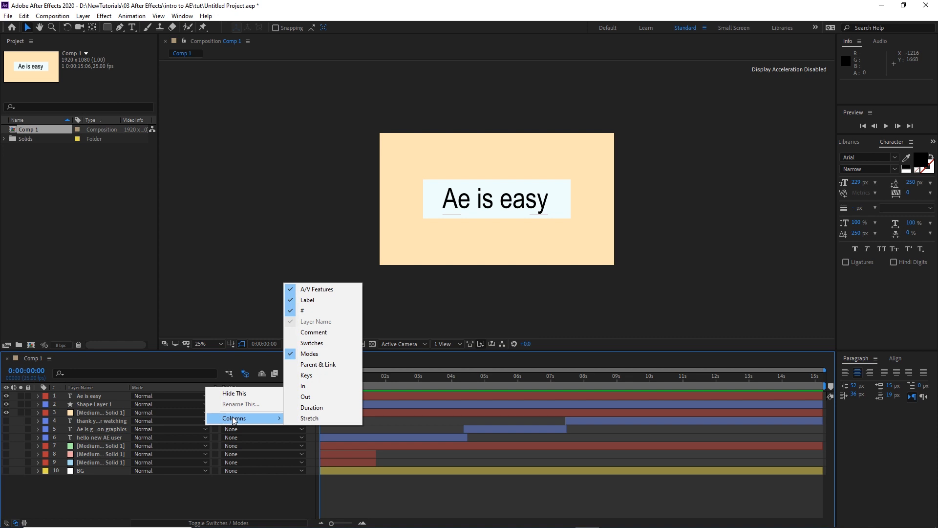
pyautogui.click(312, 365)
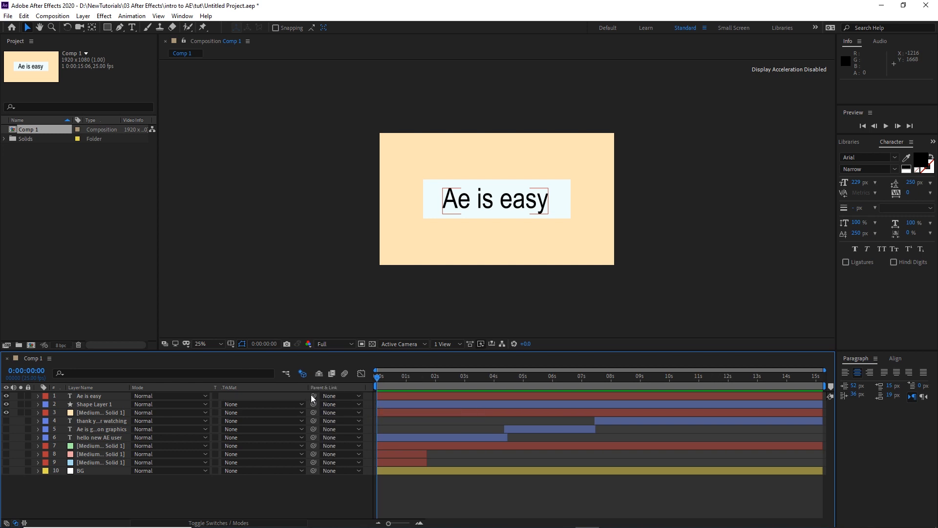
# Parent the "Ae is easy" text layer to Shape Layer 1 and select the shape layer
pyautogui.moveTo(313, 394); pyautogui.dragTo(238, 395)
pyautogui.moveTo(173, 394); pyautogui.dragTo(99, 404)
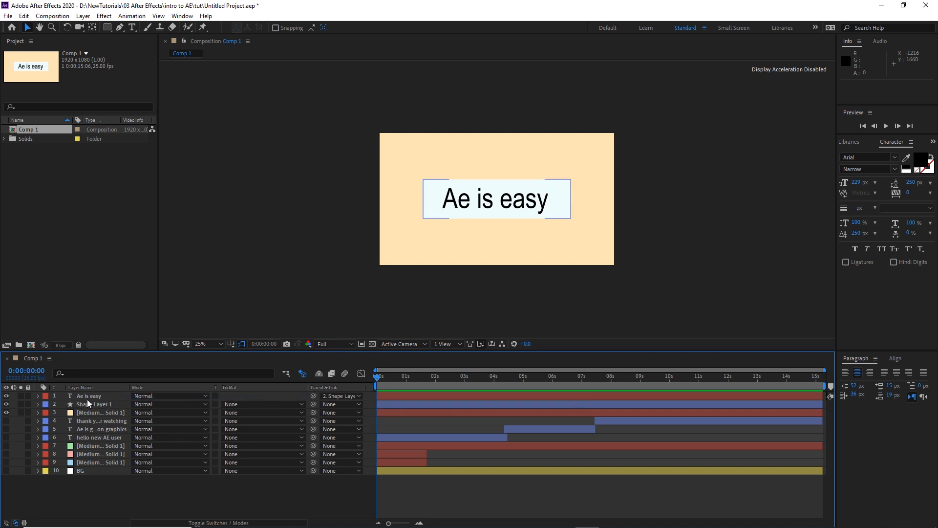
pyautogui.click(87, 395)
pyautogui.click(88, 403)
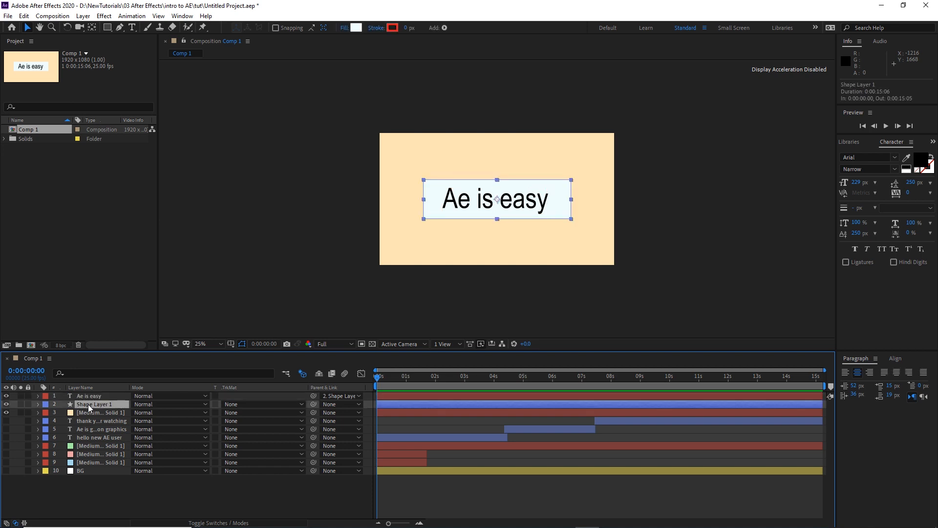
# Keep Shape Layer 1 as the text's parent and try lowering Shape Layer 1 to a Y position of 675, undoing the move
pyautogui.click(358, 396)
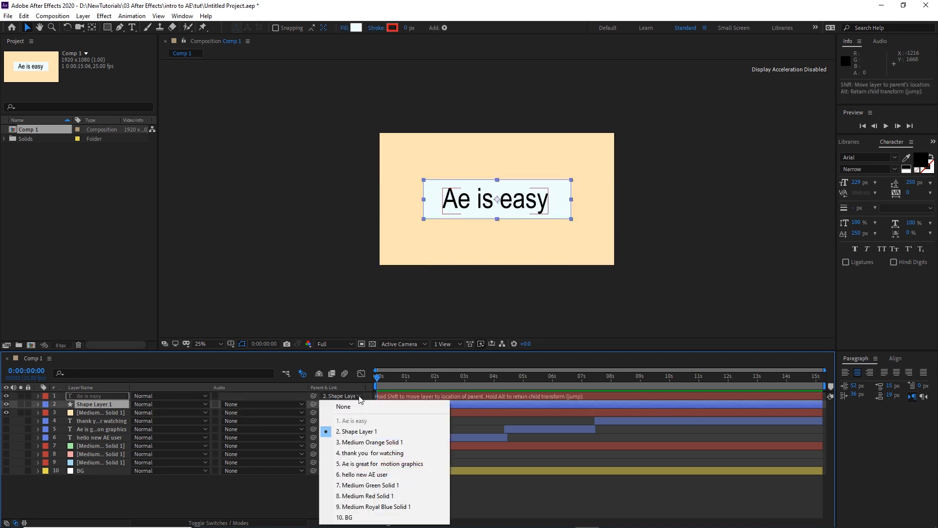
pyautogui.click(351, 431)
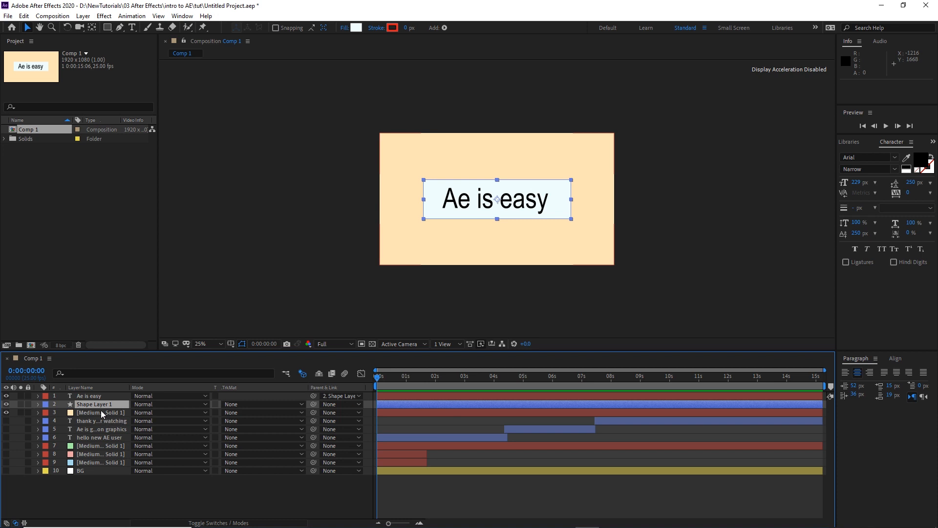
pyautogui.press('p')
pyautogui.moveTo(155, 412); pyautogui.dragTo(219, 412)
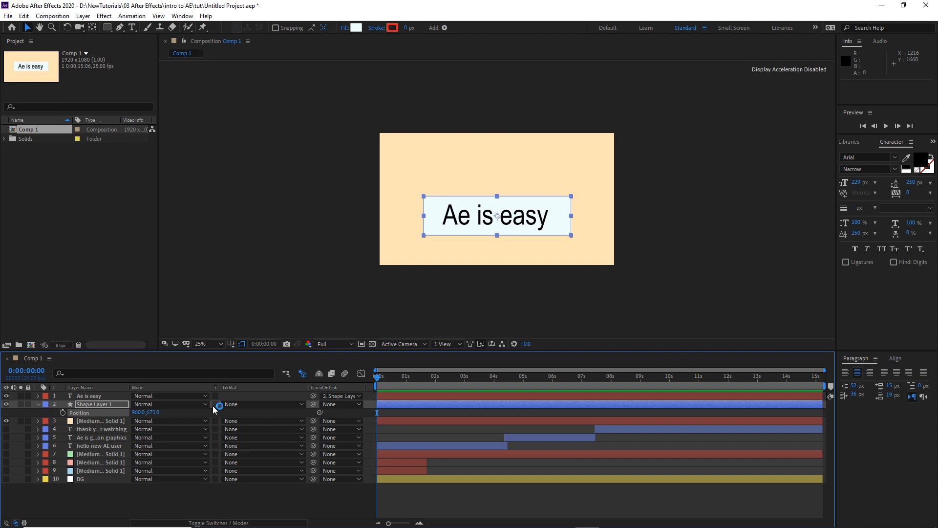
pyautogui.hotkey('ctrl', 'z')
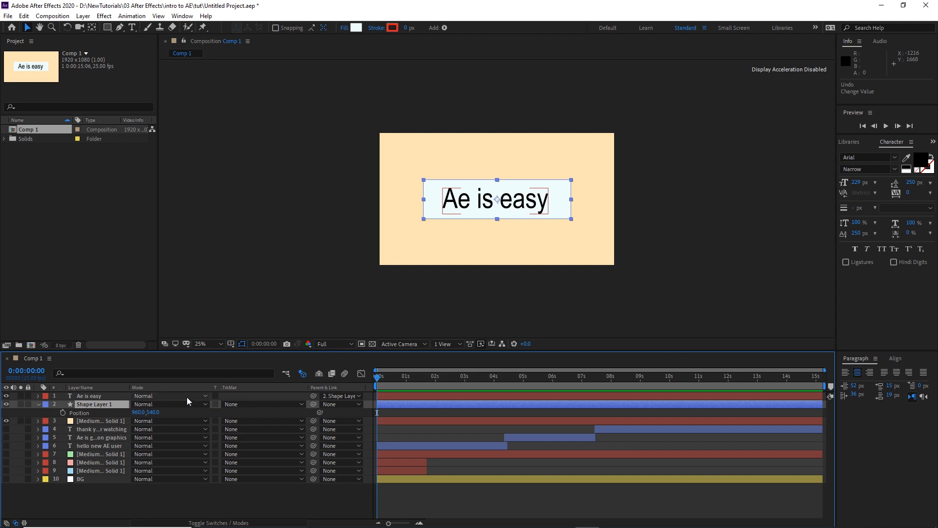
# Try lowering only the "Ae is easy" text to a Y position of 86, and undo the move
pyautogui.click(87, 397)
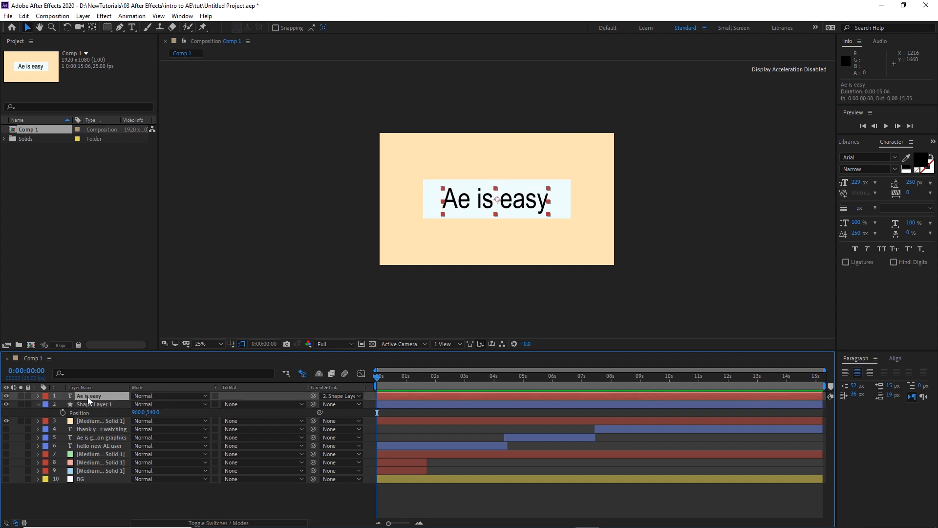
pyautogui.press('p')
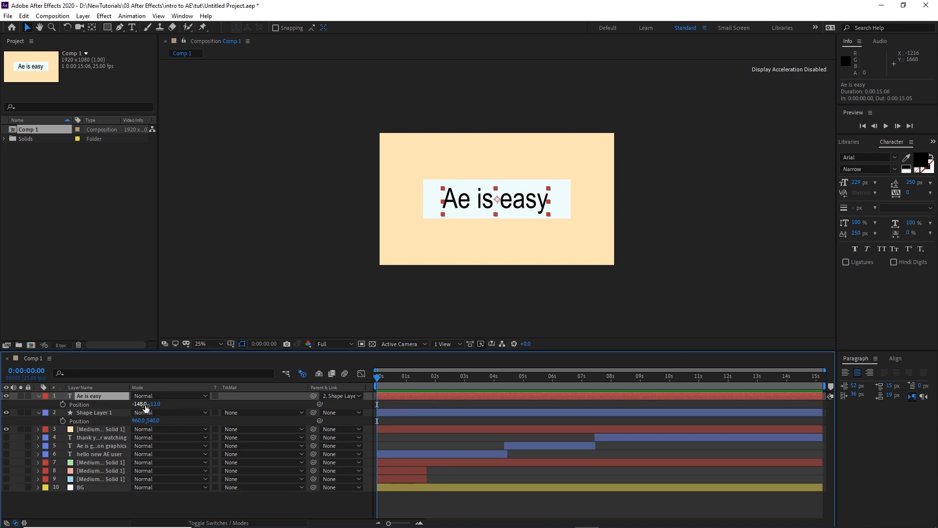
pyautogui.moveTo(154, 404); pyautogui.dragTo(198, 405)
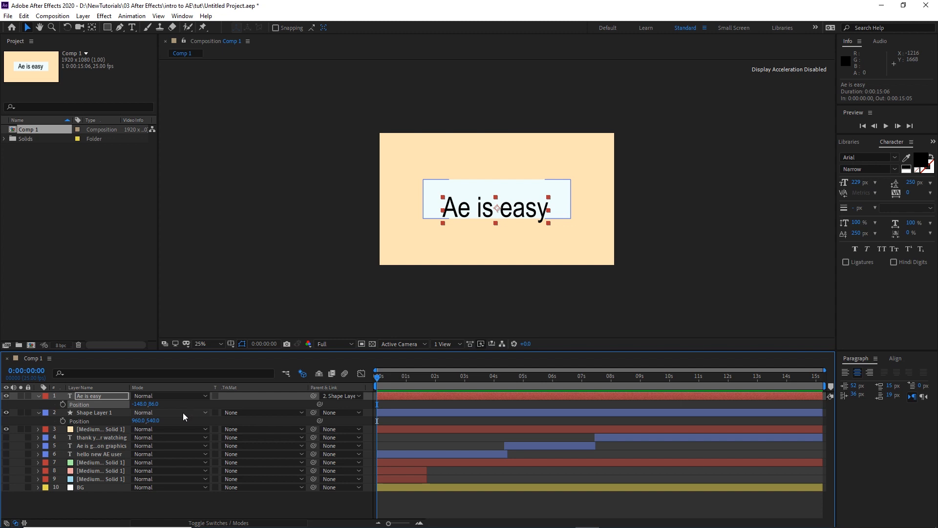
pyautogui.hotkey('ctrl', 'z')
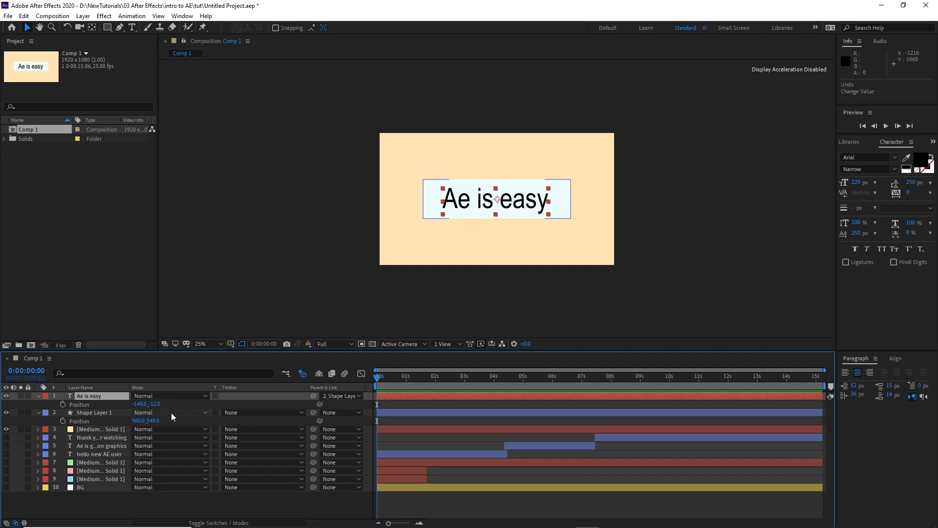
# Try rotating and scaling Shape Layer 1 with its linked text, undo each change, and clear the layer selection
pyautogui.click(88, 411)
pyautogui.press('r')
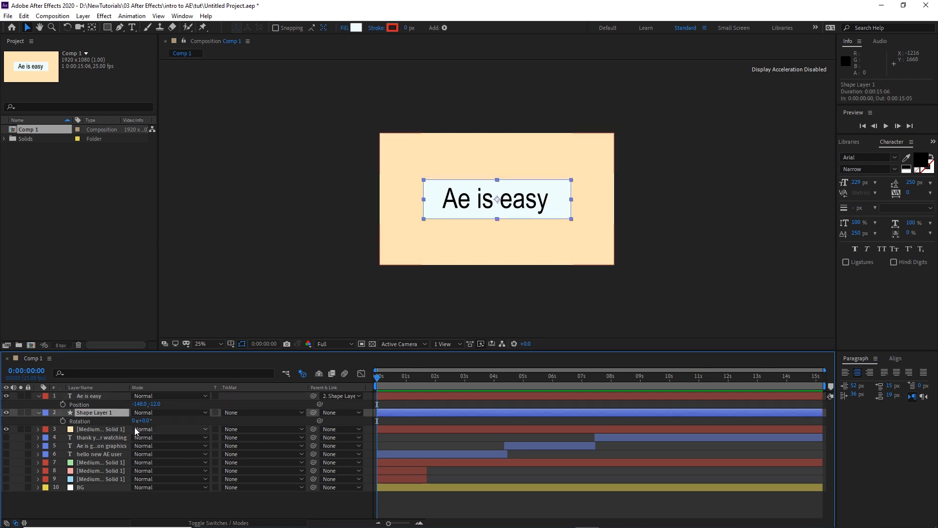
pyautogui.moveTo(138, 421); pyautogui.dragTo(154, 421)
pyautogui.hotkey('ctrl', 'z')
pyautogui.press('s')
pyautogui.moveTo(147, 423)
pyautogui.mouseDown()
pyautogui.moveTo(169, 425)
pyautogui.moveTo(160, 422)
pyautogui.mouseUp()
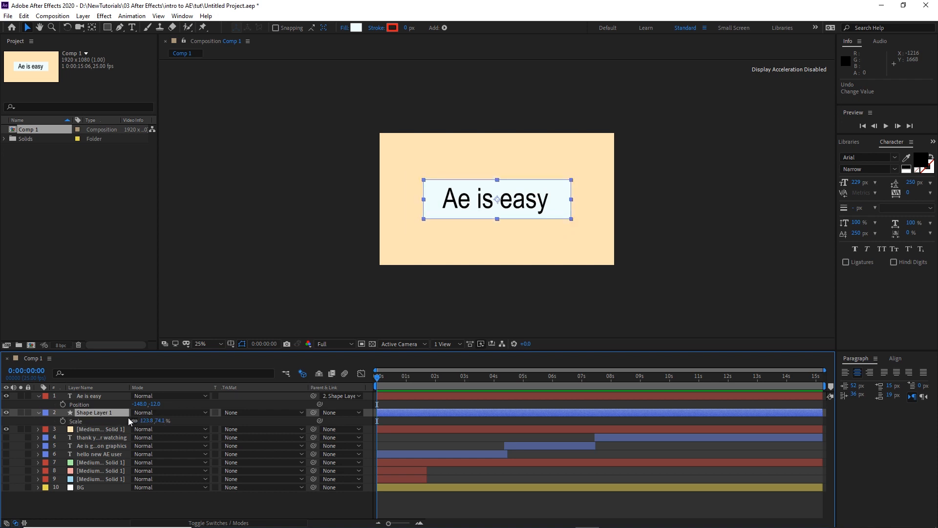
pyautogui.keyDown('ctrl'); pyautogui.click(107, 411); pyautogui.keyUp('ctrl')
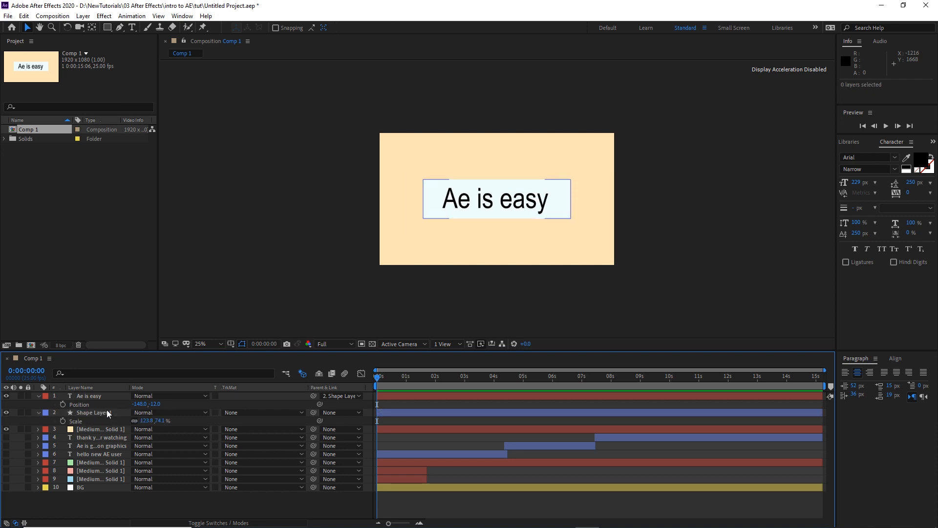
# Draw a small star with a saturated yellow fill on the pale rectangle's lower middle, as a new shape layer
pyautogui.click(108, 29)
pyautogui.click(140, 69)
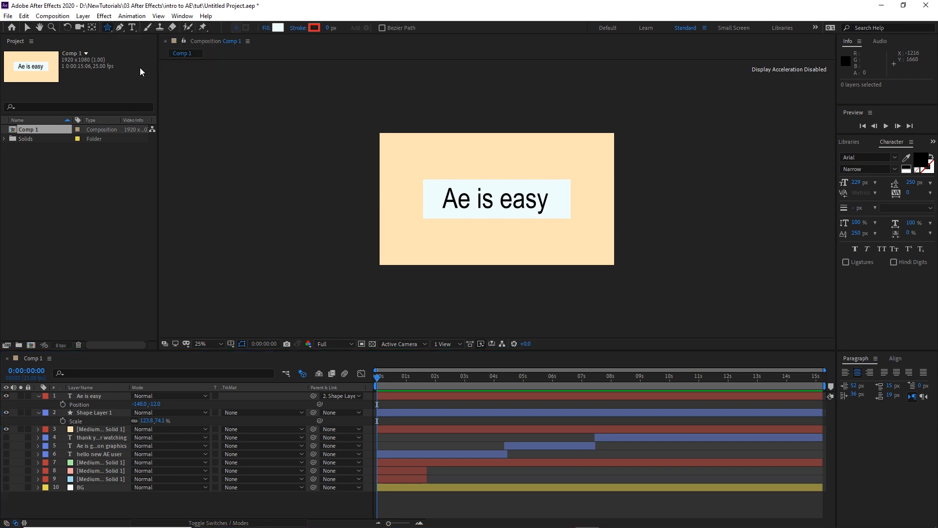
pyautogui.click(278, 27)
pyautogui.click(765, 267)
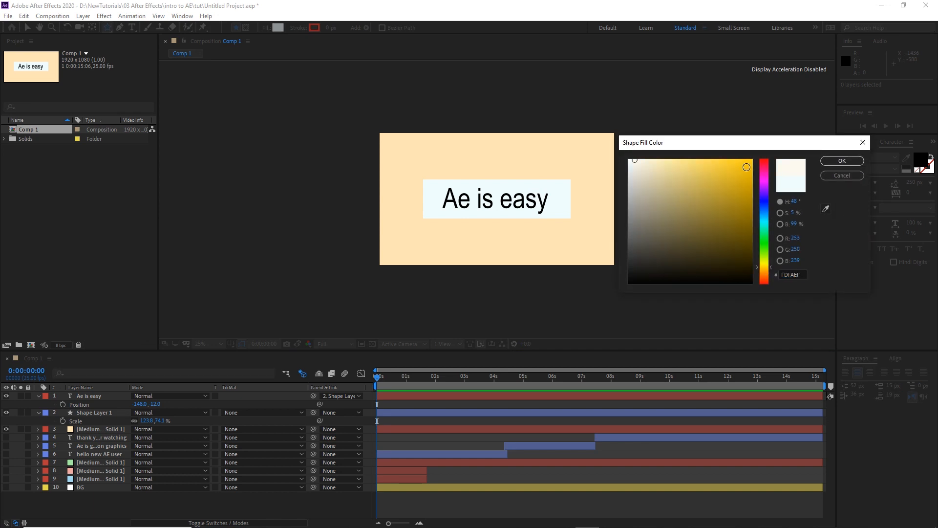
pyautogui.click(751, 161)
pyautogui.click(842, 160)
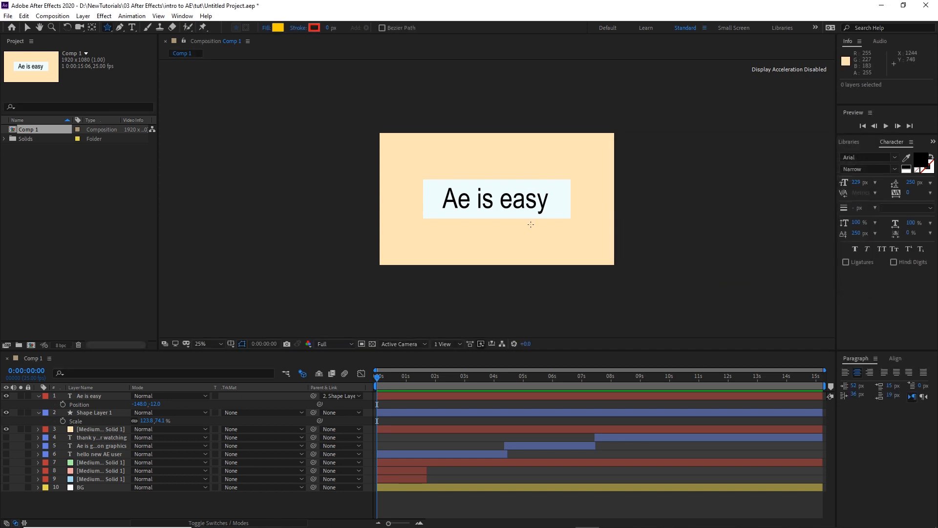
pyautogui.click(495, 214)
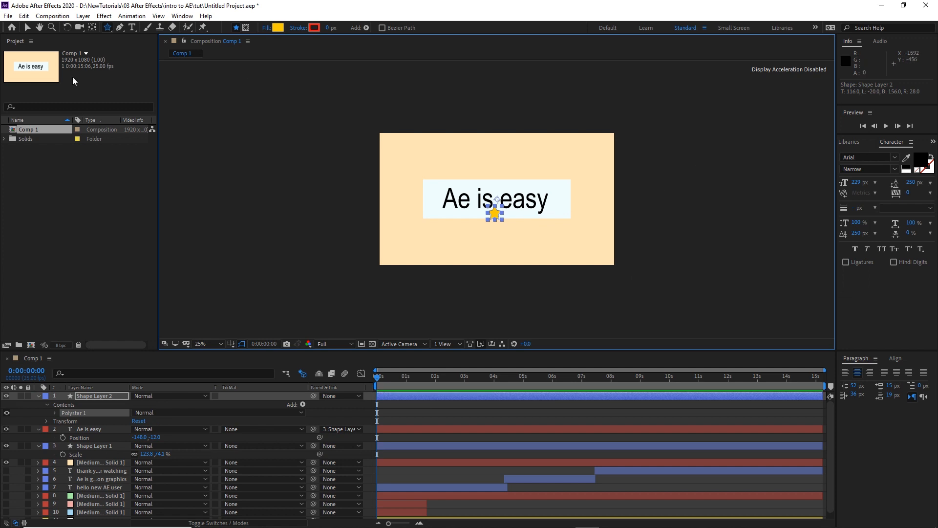
pyautogui.click(28, 29)
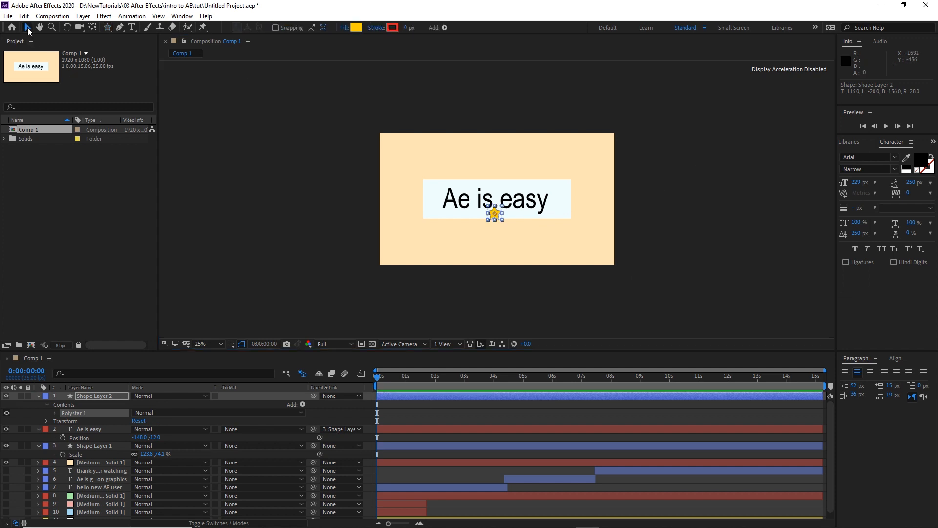
pyautogui.click(586, 218)
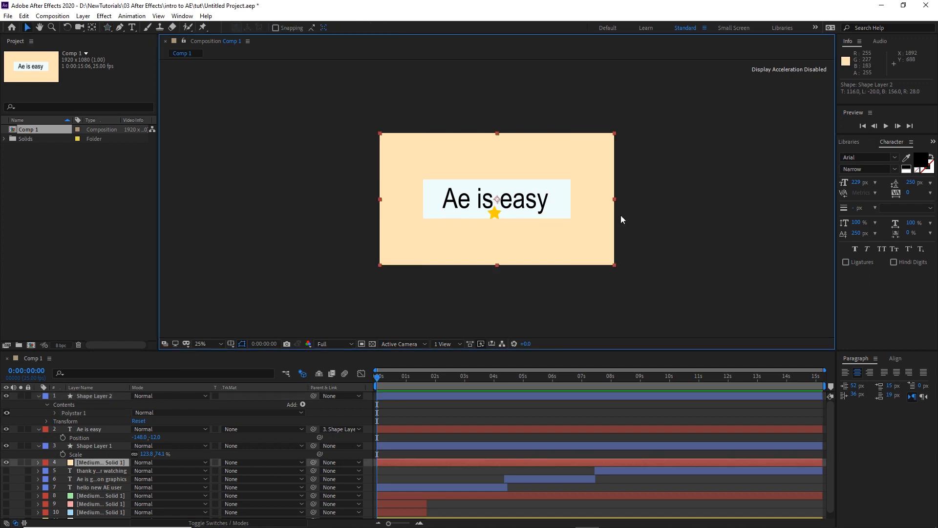
pyautogui.click(748, 200)
# Parent the star's shape layer to the "Ae is easy" layer and rename it "star"
pyautogui.click(495, 214)
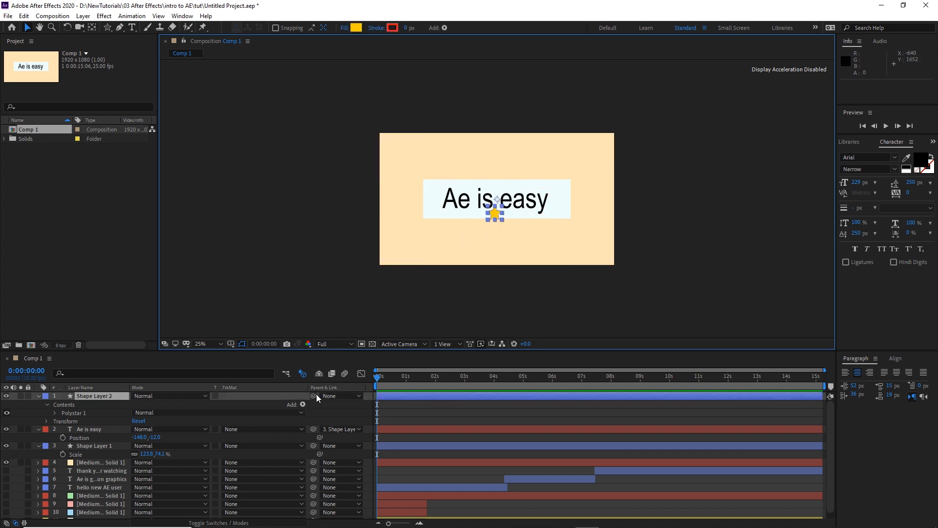
pyautogui.moveTo(313, 395); pyautogui.dragTo(79, 430)
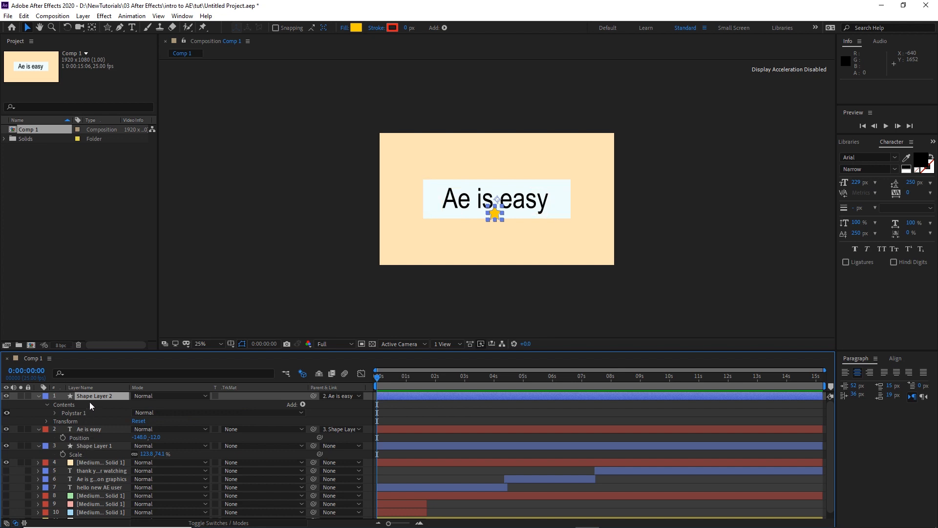
pyautogui.press('Return')
pyautogui.write('star')
# Try lowering Shape Layer 1 slightly through its Y position to test the parent chain, and undo the move
pyautogui.click(94, 446)
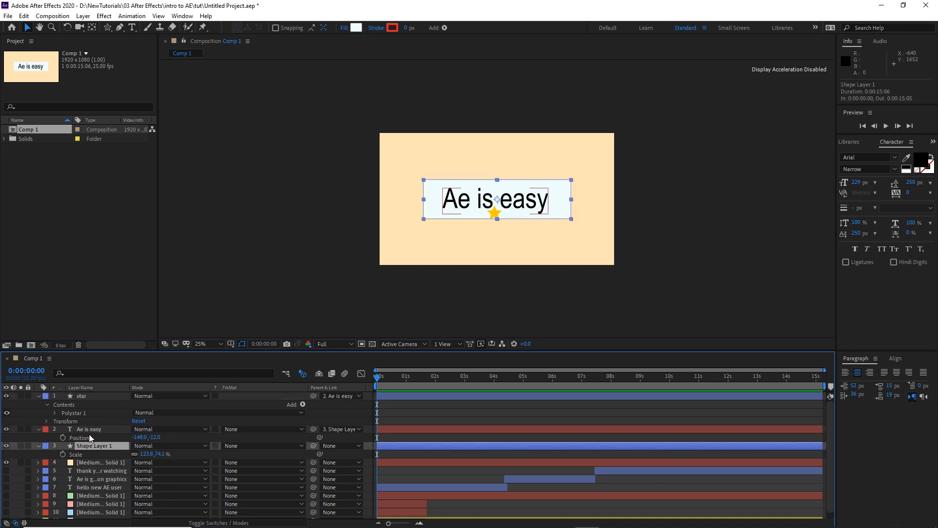
pyautogui.press('p')
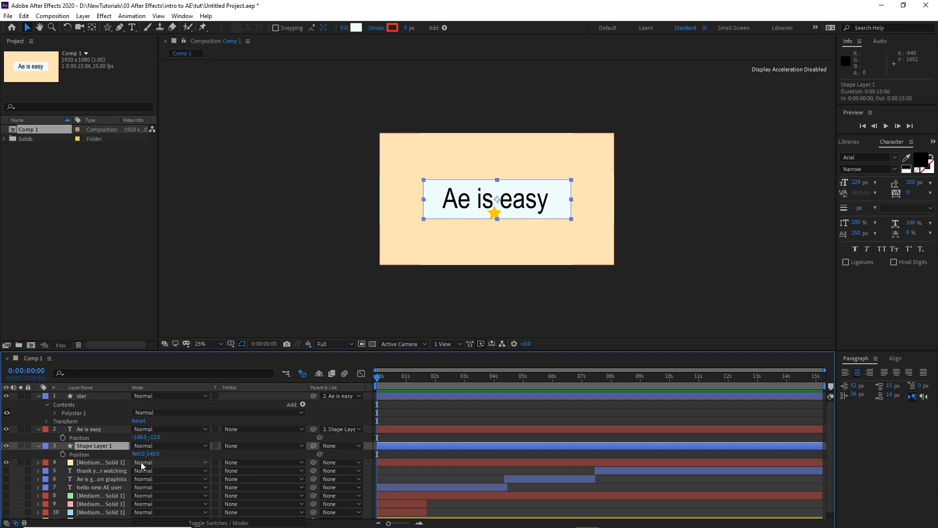
pyautogui.moveTo(154, 453); pyautogui.dragTo(168, 454)
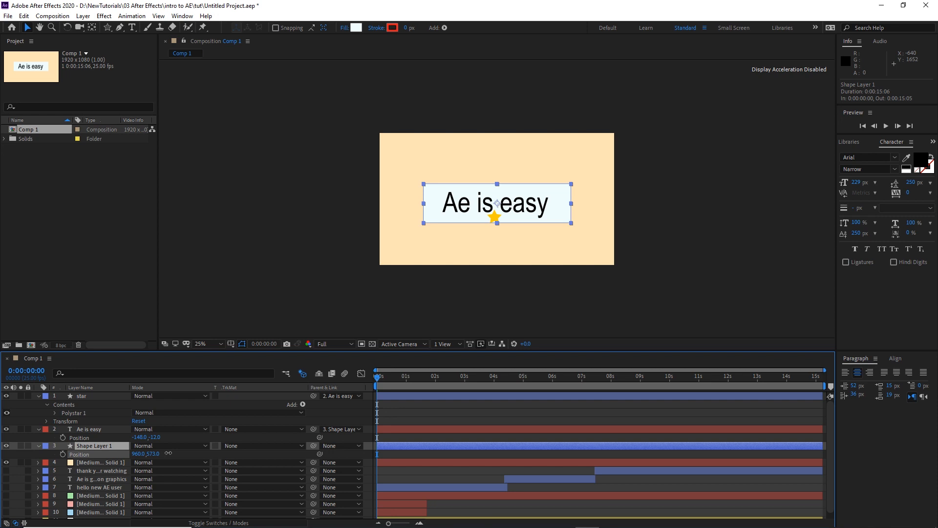
pyautogui.moveTo(168, 454); pyautogui.dragTo(169, 454)
pyautogui.hotkey('ctrl', 'z')
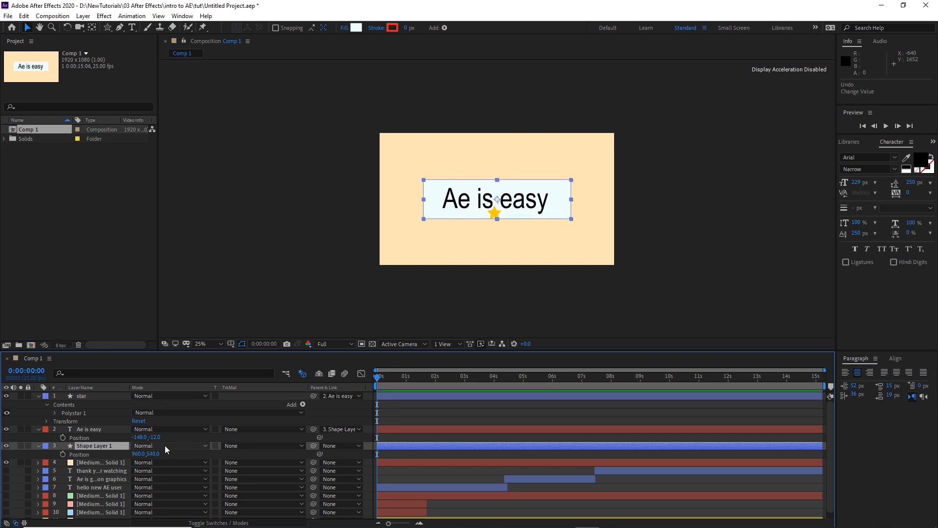
# Try lowering the "Ae is easy" text through its Y position to test its link with the star, and undo the move
pyautogui.click(95, 428)
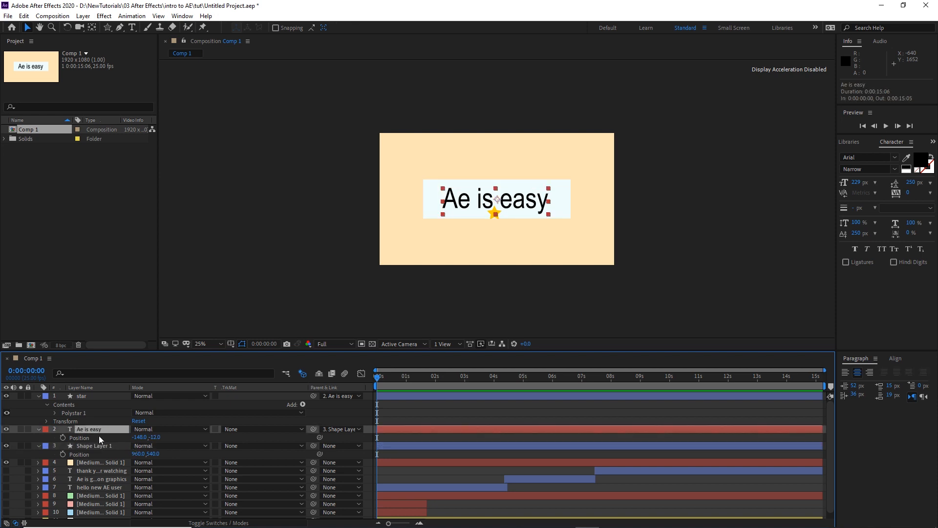
pyautogui.moveTo(153, 437); pyautogui.dragTo(175, 437)
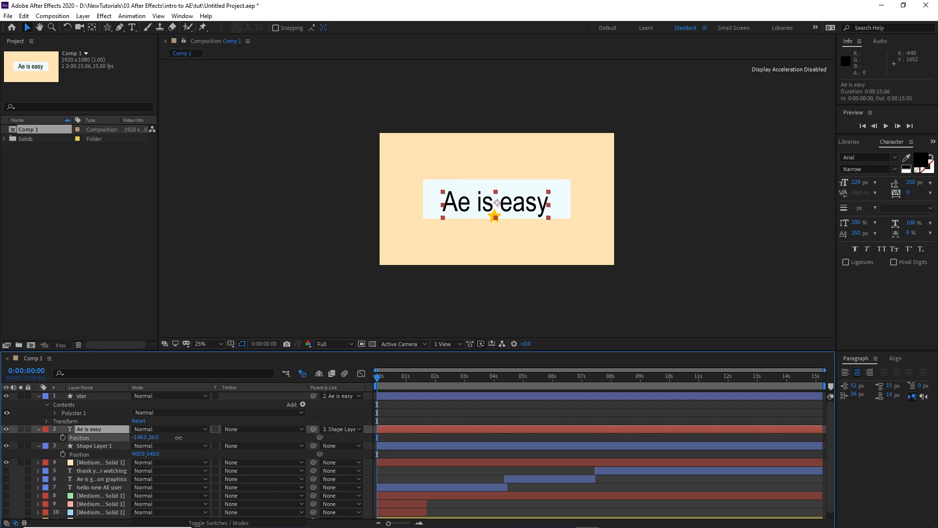
pyautogui.hotkey('ctrl', 'z')
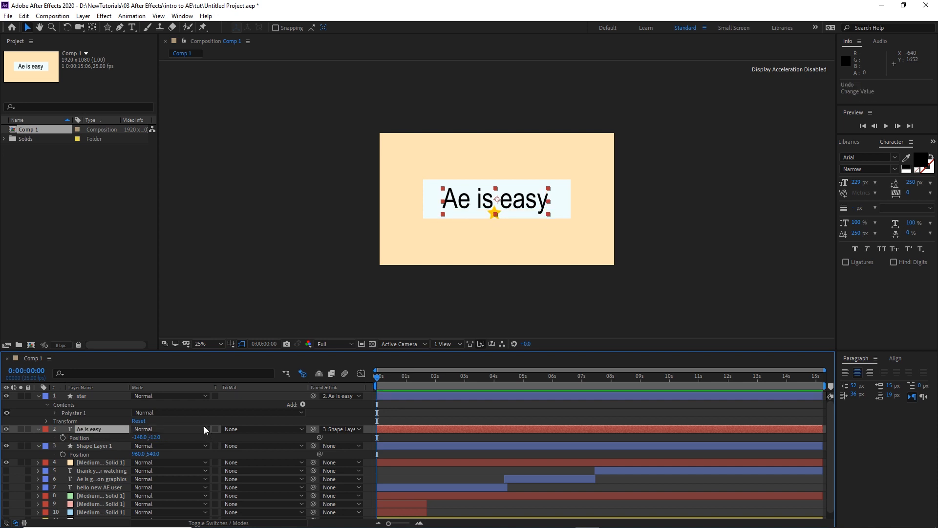
# Parent the star layer to Shape Layer 1 and test the link by lowering Shape Layer 1 to Y 699, undoing the move
pyautogui.click(78, 396)
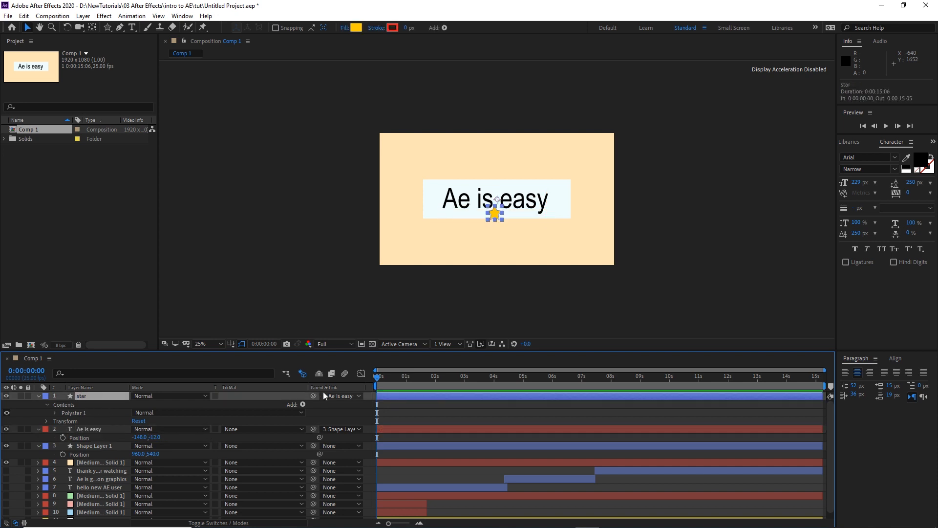
pyautogui.moveTo(315, 395)
pyautogui.mouseDown()
pyautogui.moveTo(248, 395)
pyautogui.moveTo(116, 430)
pyautogui.moveTo(104, 447)
pyautogui.mouseUp()
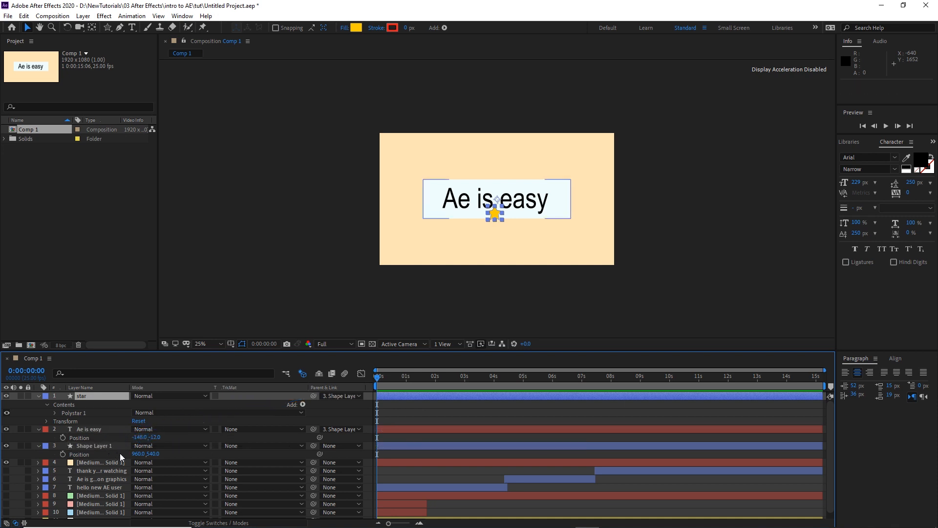
pyautogui.click(102, 448)
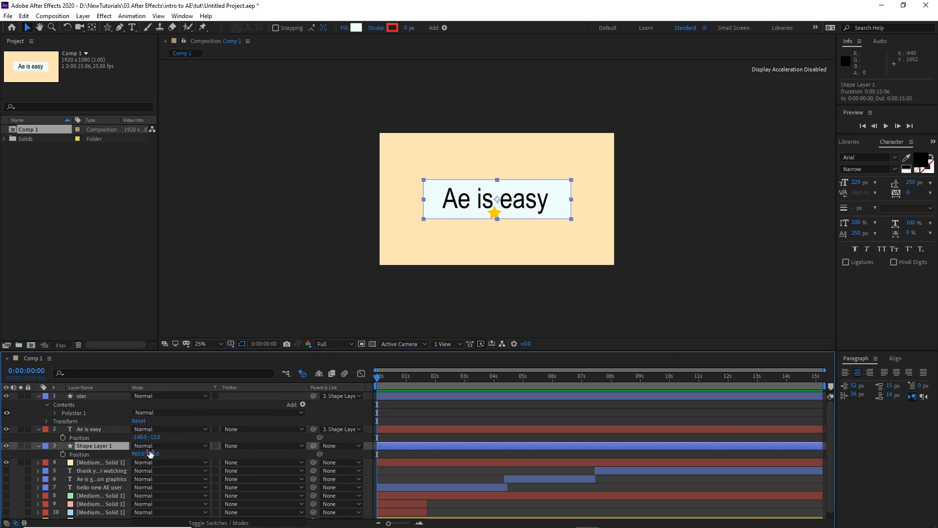
pyautogui.moveTo(153, 454); pyautogui.dragTo(222, 454)
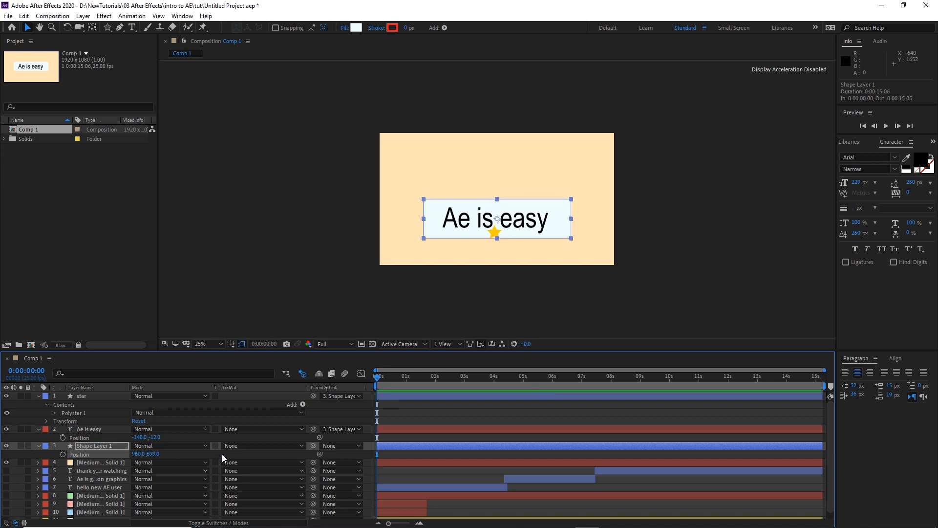
pyautogui.hotkey('ctrl', 'z')
# Try lowering the "Ae is easy" text to a Y position of 119, undo the move, and deselect the layer
pyautogui.click(95, 428)
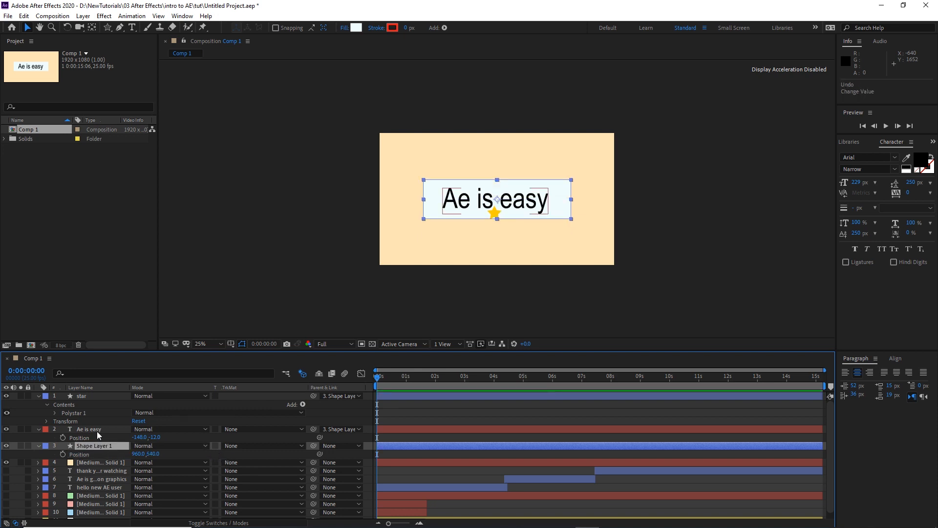
pyautogui.moveTo(154, 437); pyautogui.dragTo(222, 437)
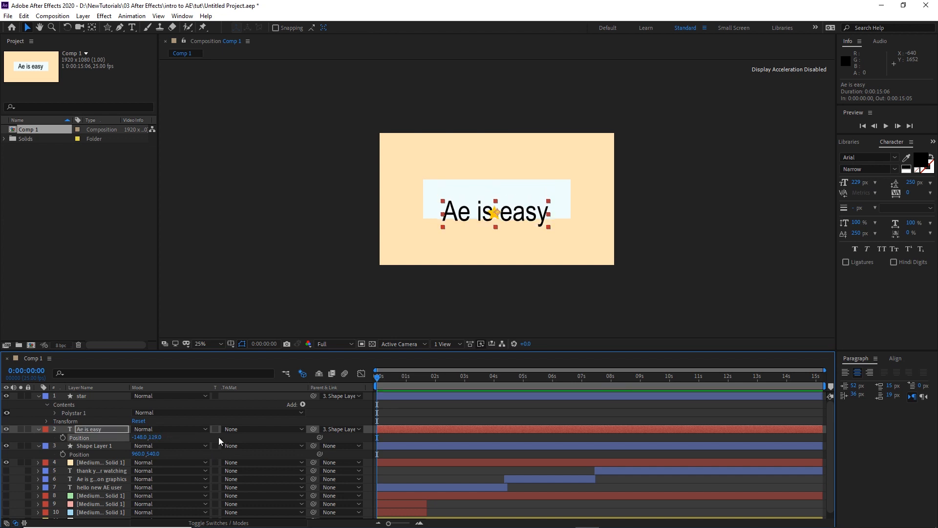
pyautogui.hotkey('ctrl', 'z')
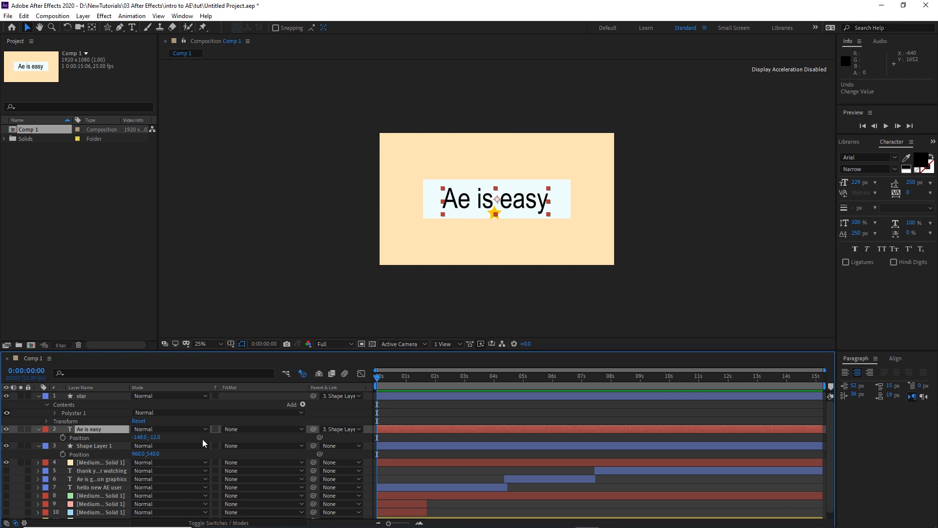
pyautogui.keyDown('ctrl'); pyautogui.click(90, 426); pyautogui.keyUp('ctrl')
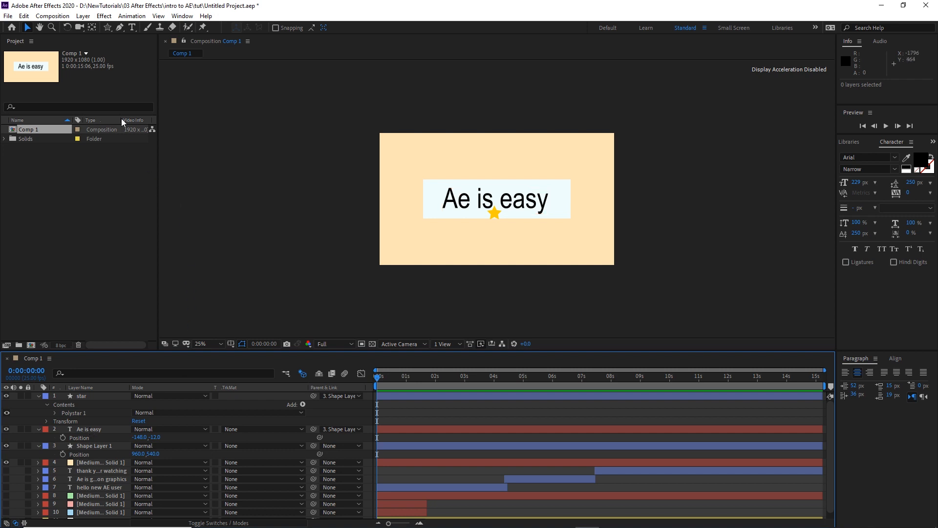
# Add a null object to the composition, and delete it again
pyautogui.click(84, 17)
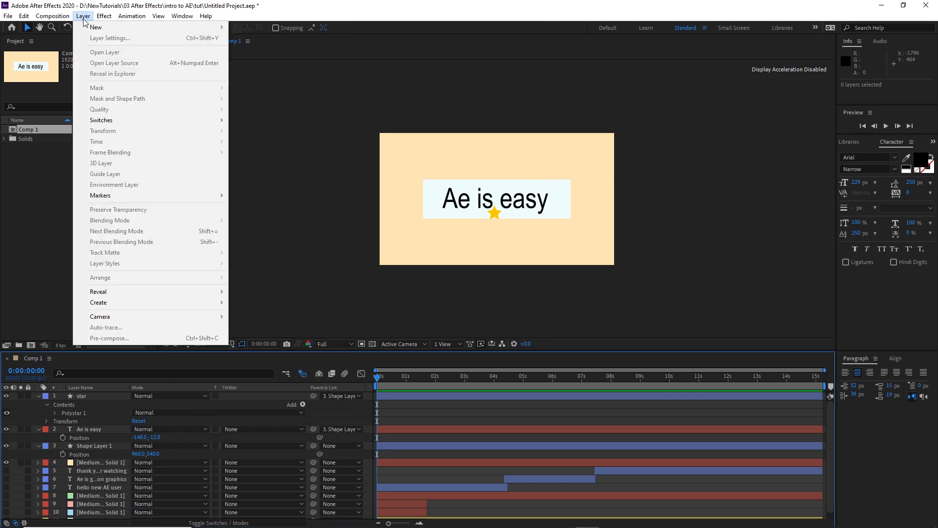
pyautogui.moveTo(198, 27)
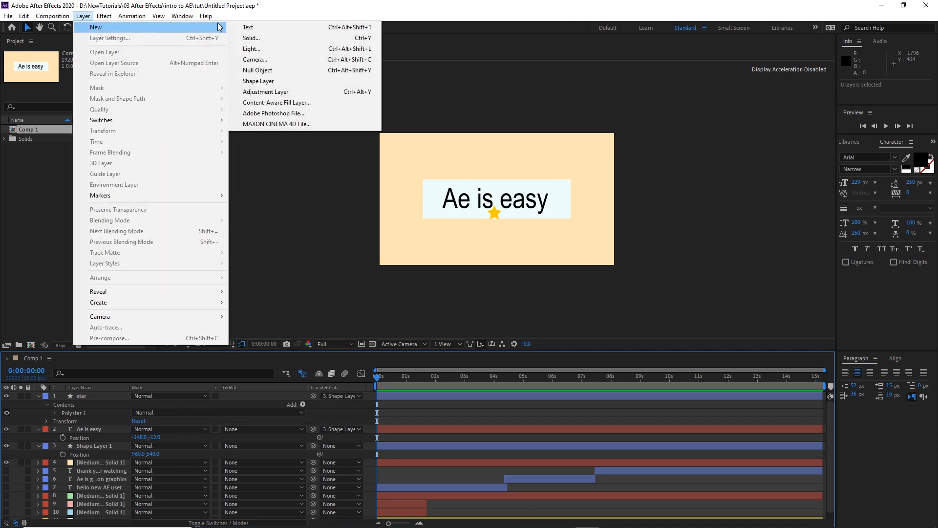
pyautogui.click(262, 72)
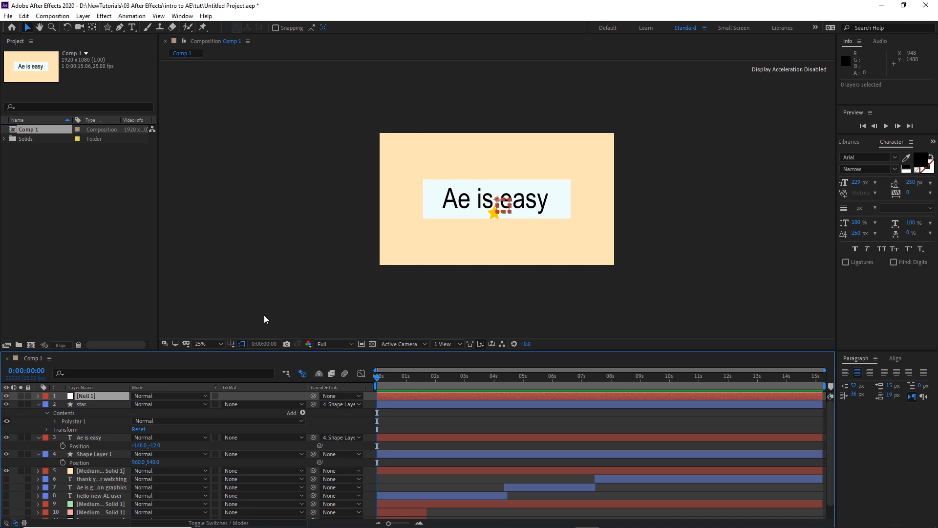
pyautogui.click(83, 399)
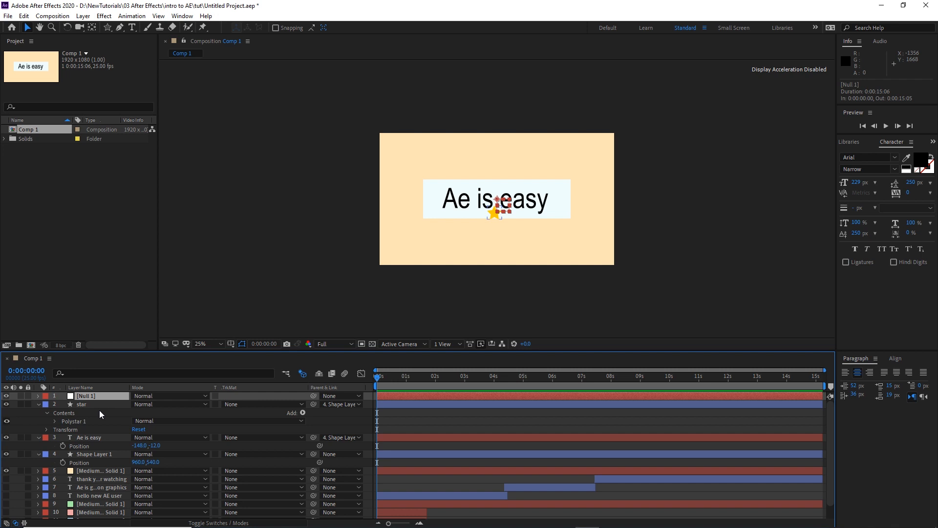
pyautogui.press('Delete')
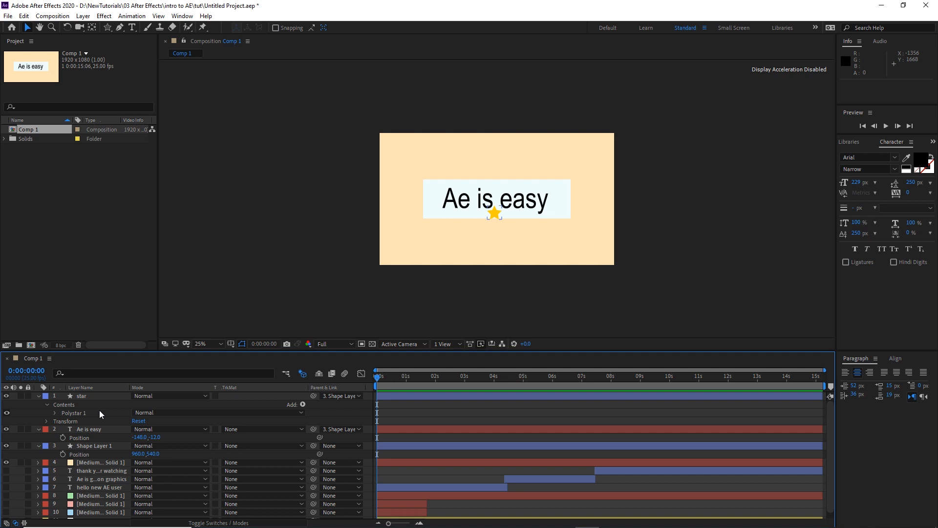
# Collapse the properties of all layers and delete the star, "Ae is easy", Shape Layer 1 and Medium Orange Solid 1 layers
pyautogui.hotkey('ctrl', 'a')
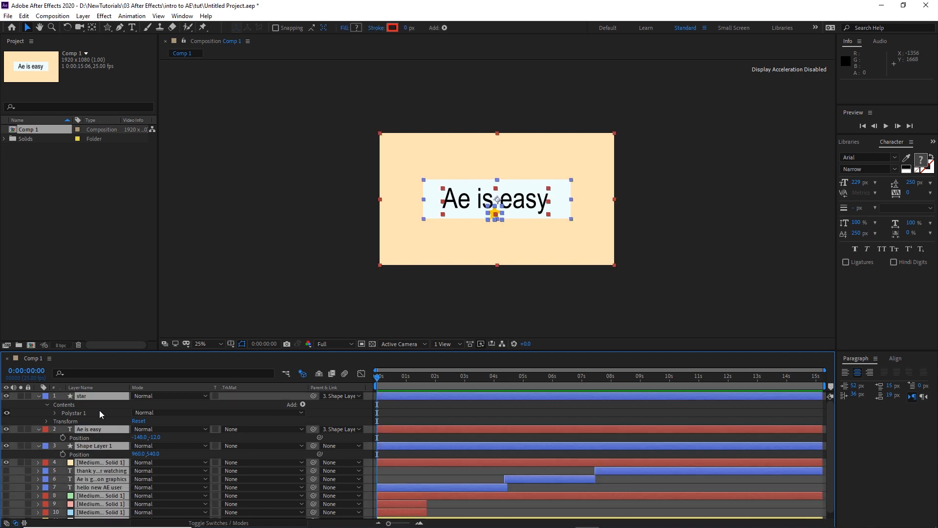
pyautogui.click(39, 397)
pyautogui.click(84, 500)
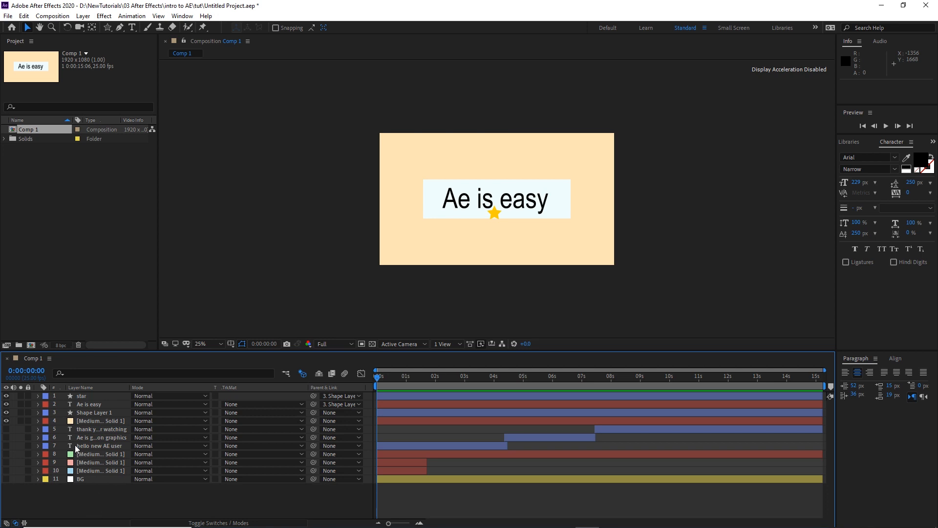
pyautogui.click(85, 421)
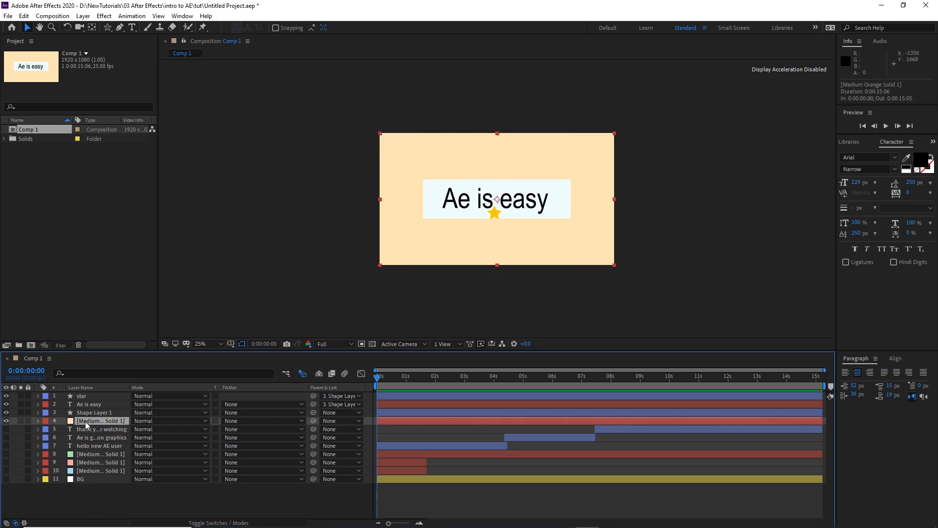
pyautogui.keyDown('shift'); pyautogui.click(78, 397); pyautogui.keyUp('shift')
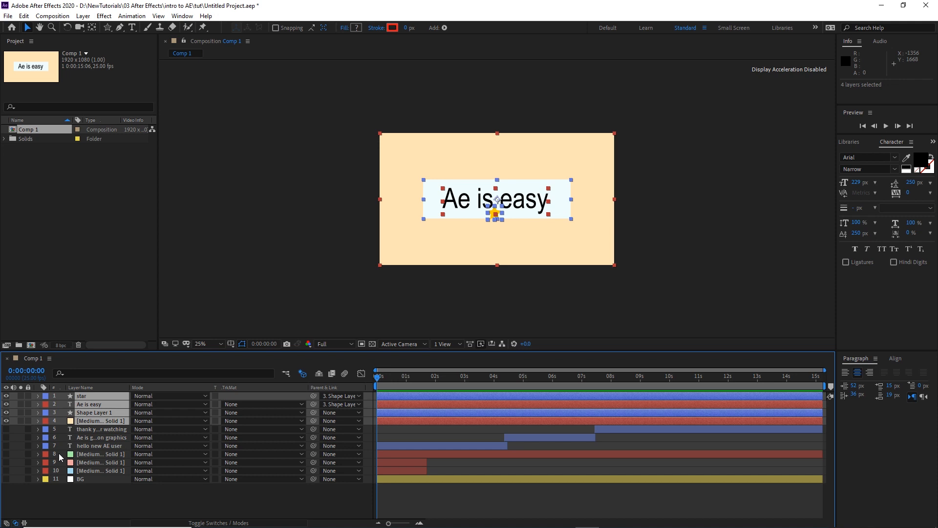
pyautogui.press('Delete')
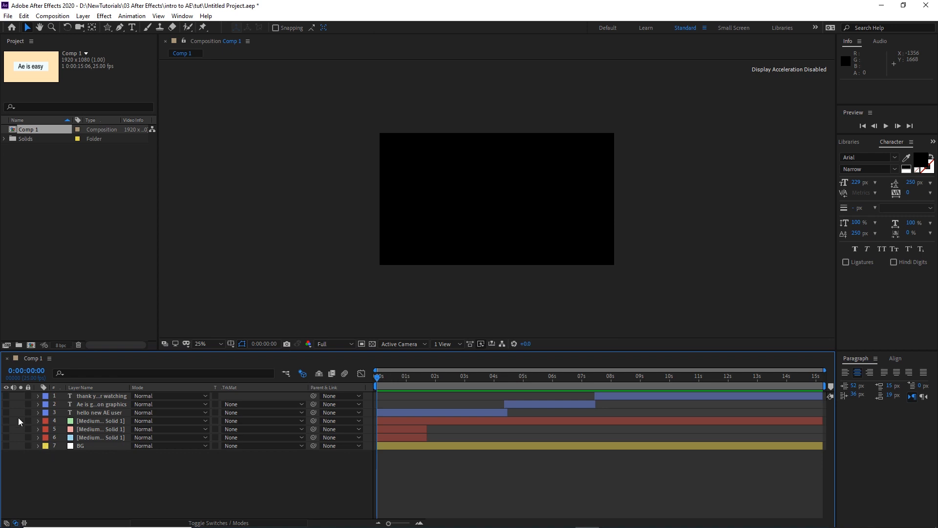
# Make all seven remaining layers visible and preview the composition from the start, stopping on the "thank you for watching" text
pyautogui.click(6, 396)
pyautogui.click(6, 446)
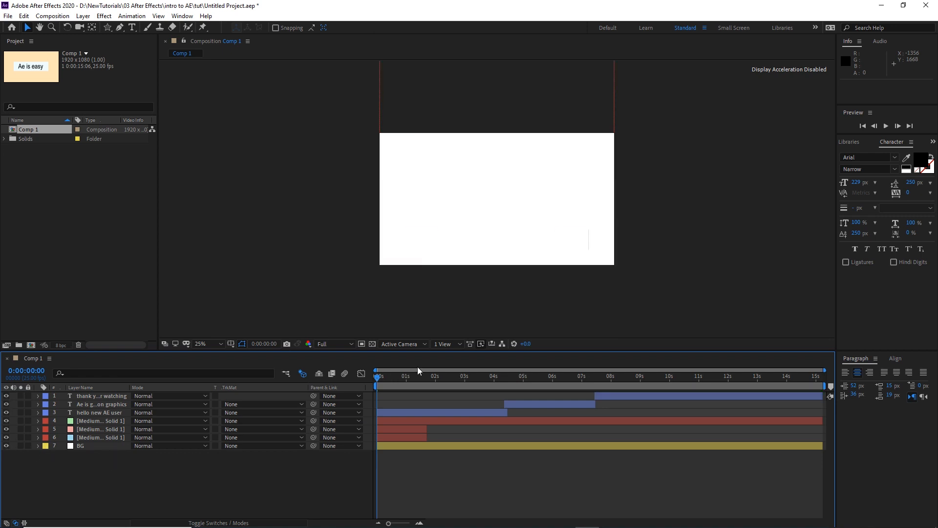
pyautogui.press('space')
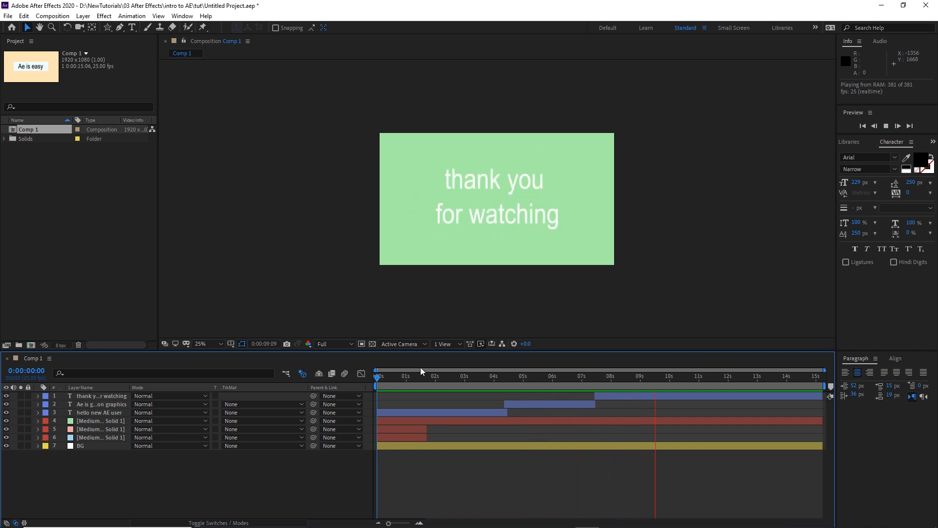
pyautogui.press('space')
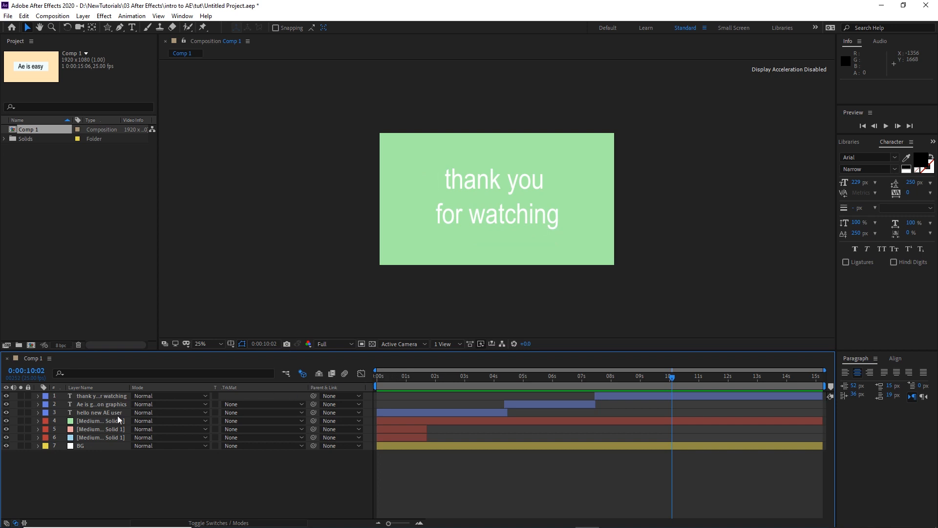
# Change the color of Medium Green Solid 1 to the darker green 6AD46C
pyautogui.click(89, 420)
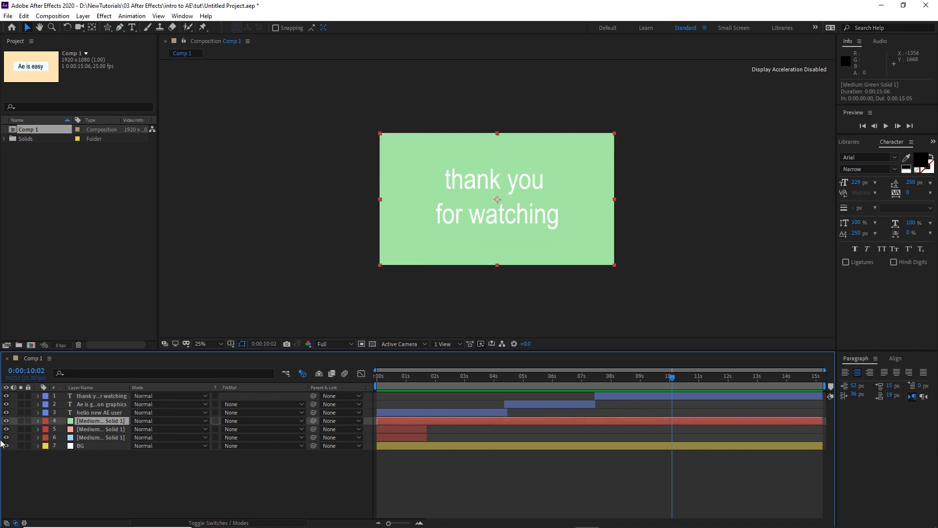
pyautogui.hotkey('ctrl', 'shift', 'y')
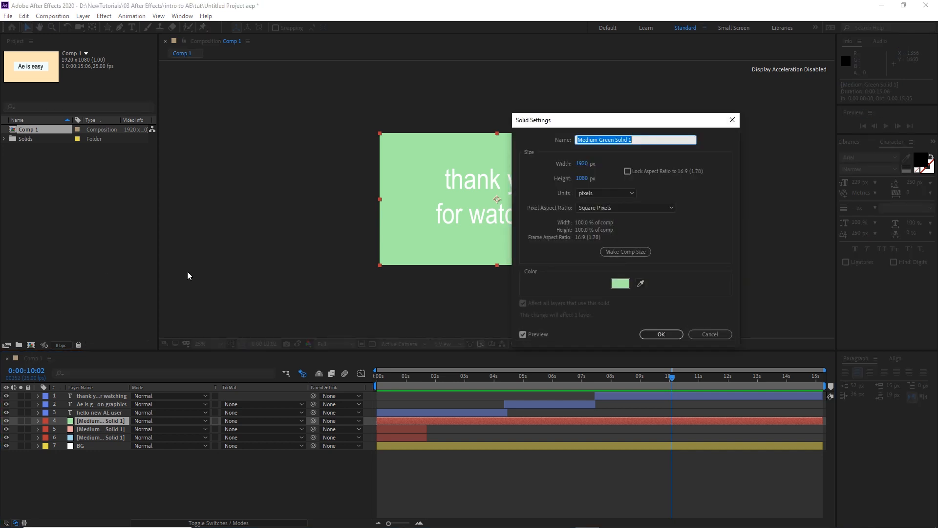
pyautogui.click(620, 284)
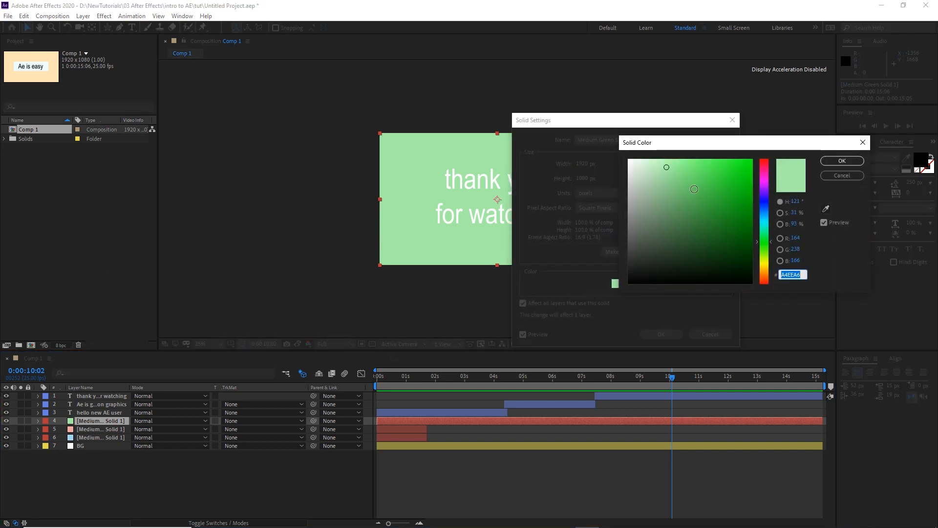
pyautogui.click(690, 180)
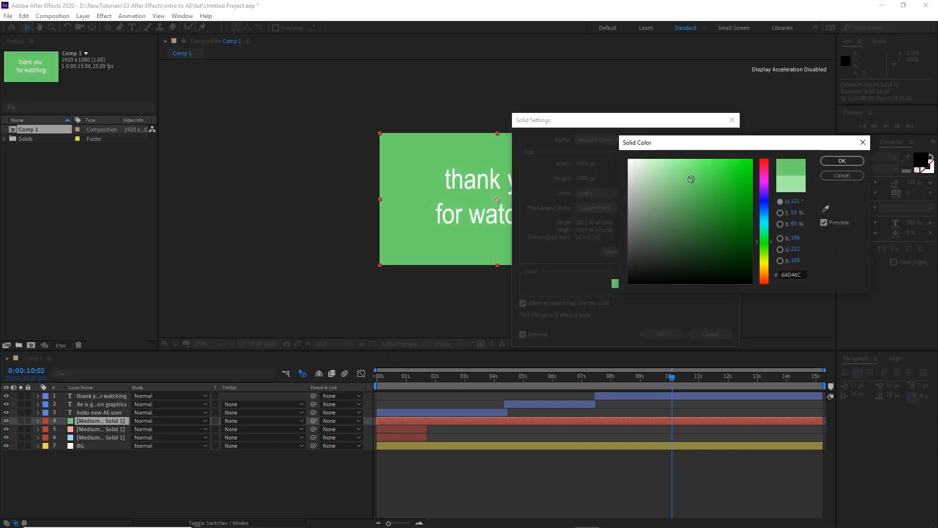
pyautogui.click(841, 161)
pyautogui.click(661, 334)
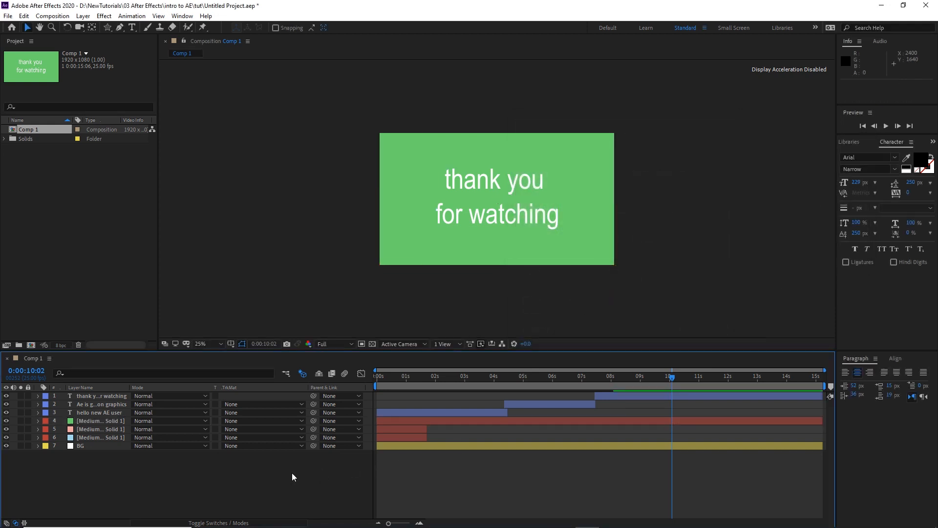